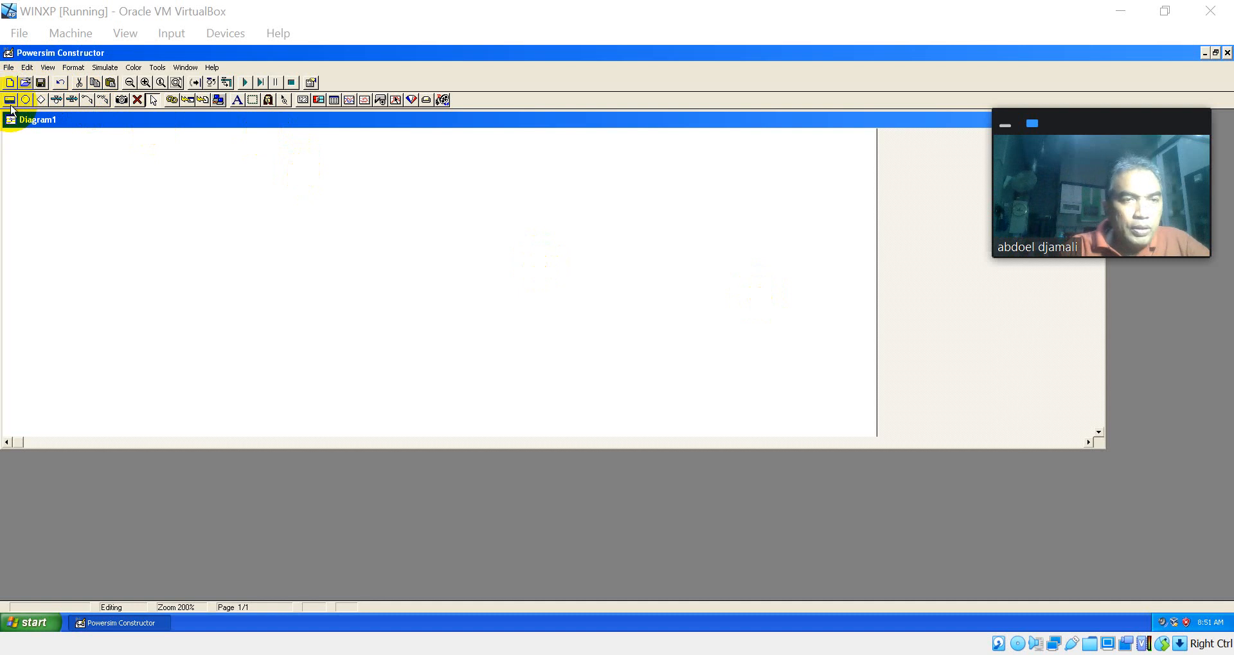
Step: Place a level variable in the upper-left area of the diagram and name it Jumlah_Penduduk_Kab_Jember_2021
click(10, 100)
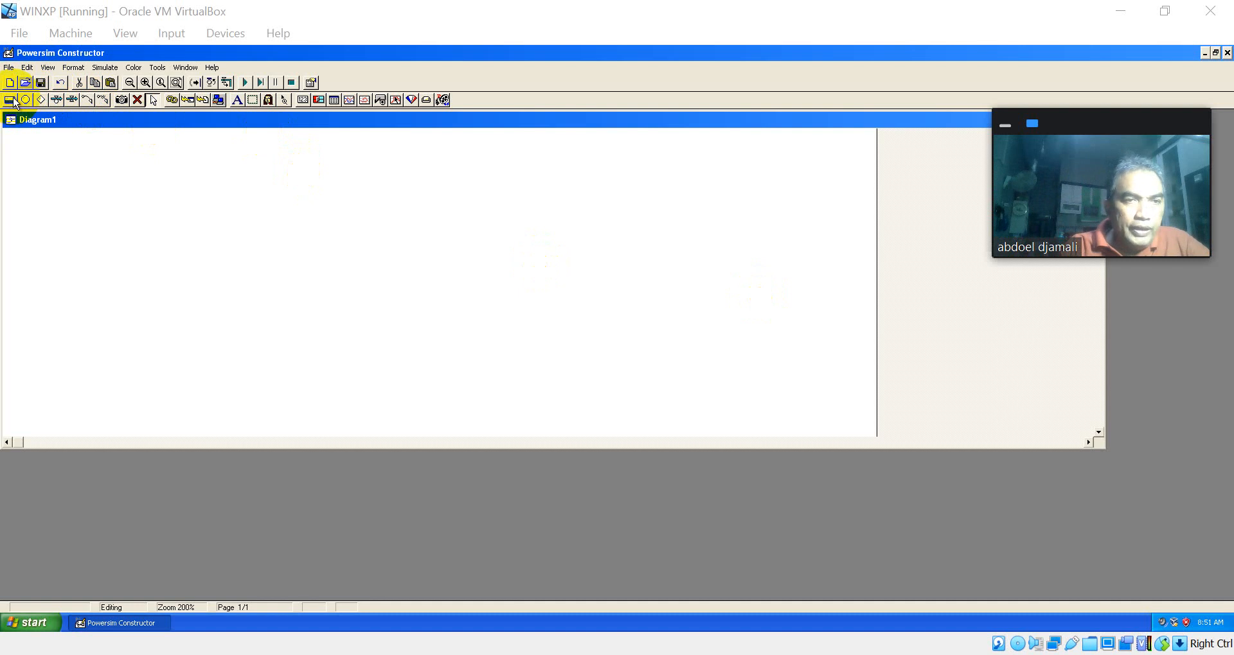
click(284, 222)
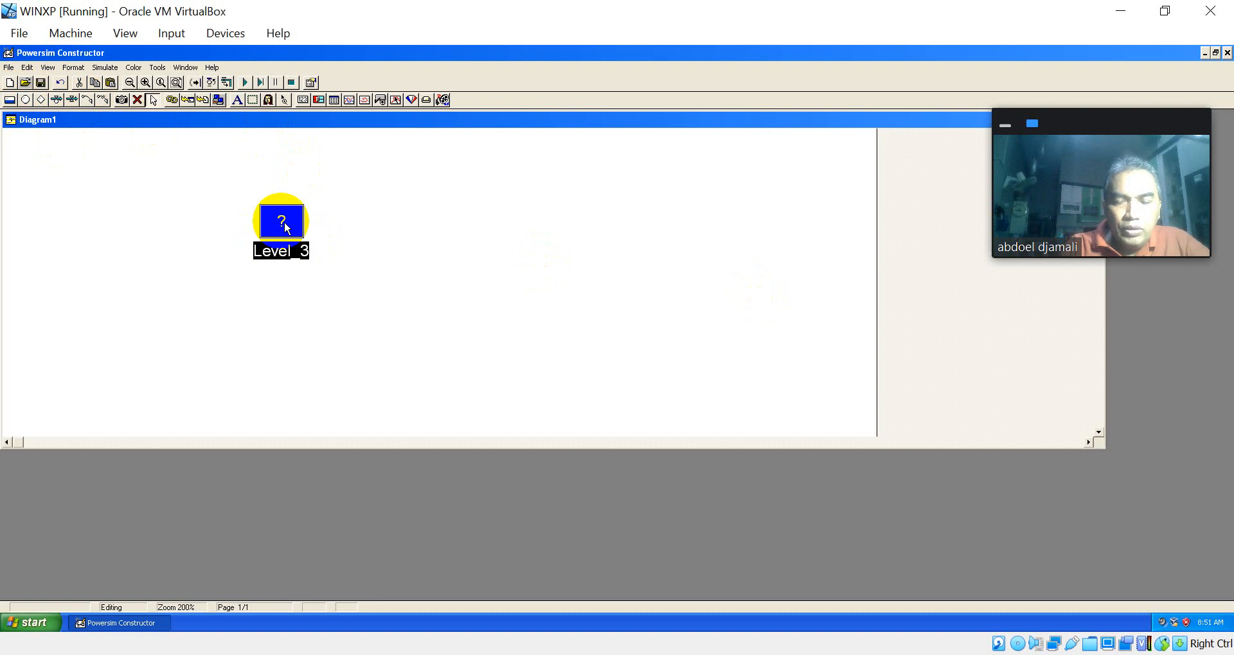
text(Juml)
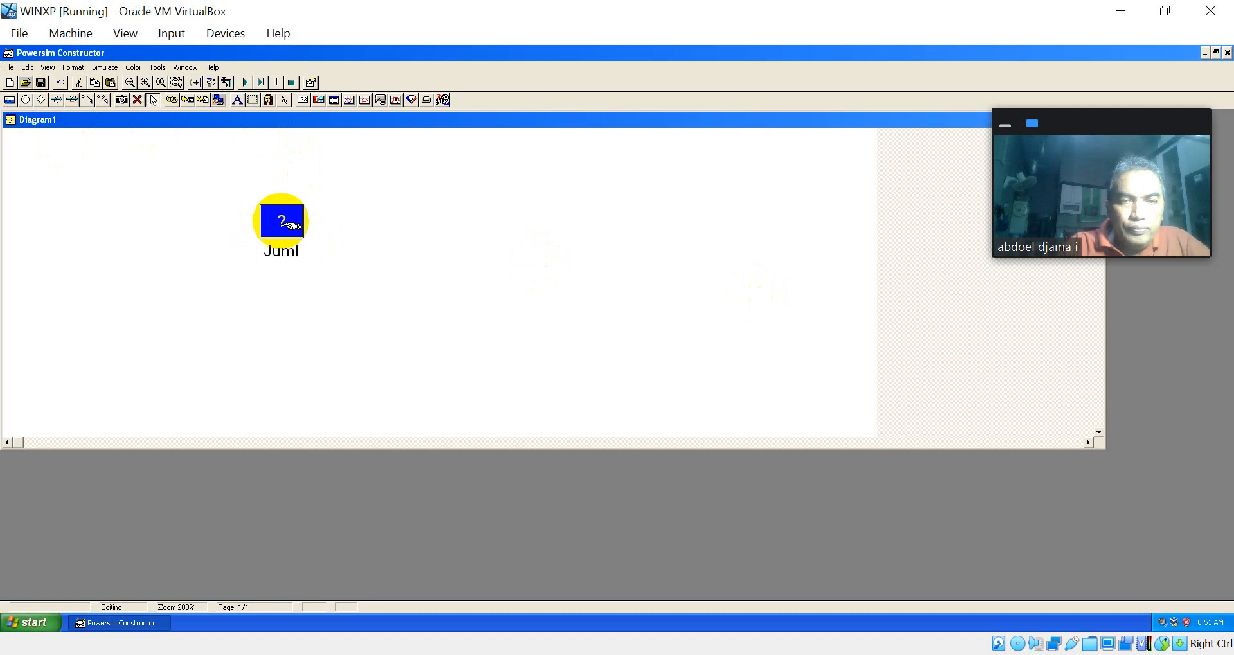
text(ah_)
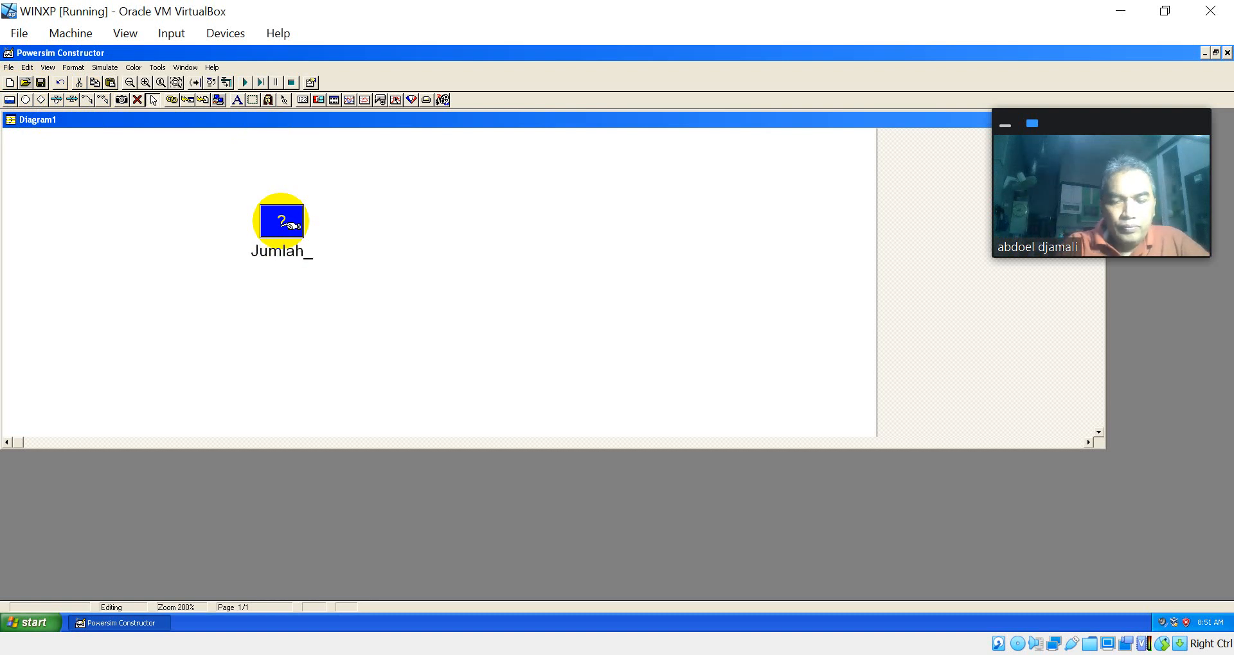
text(enduduk)
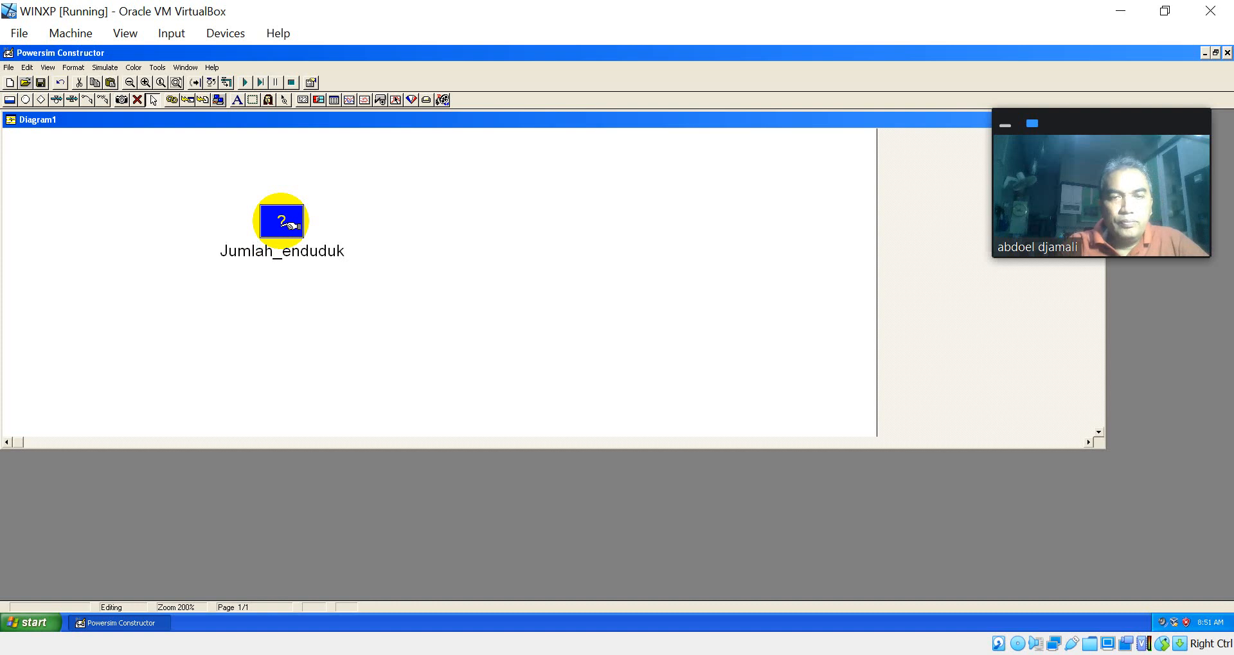
key(Left)
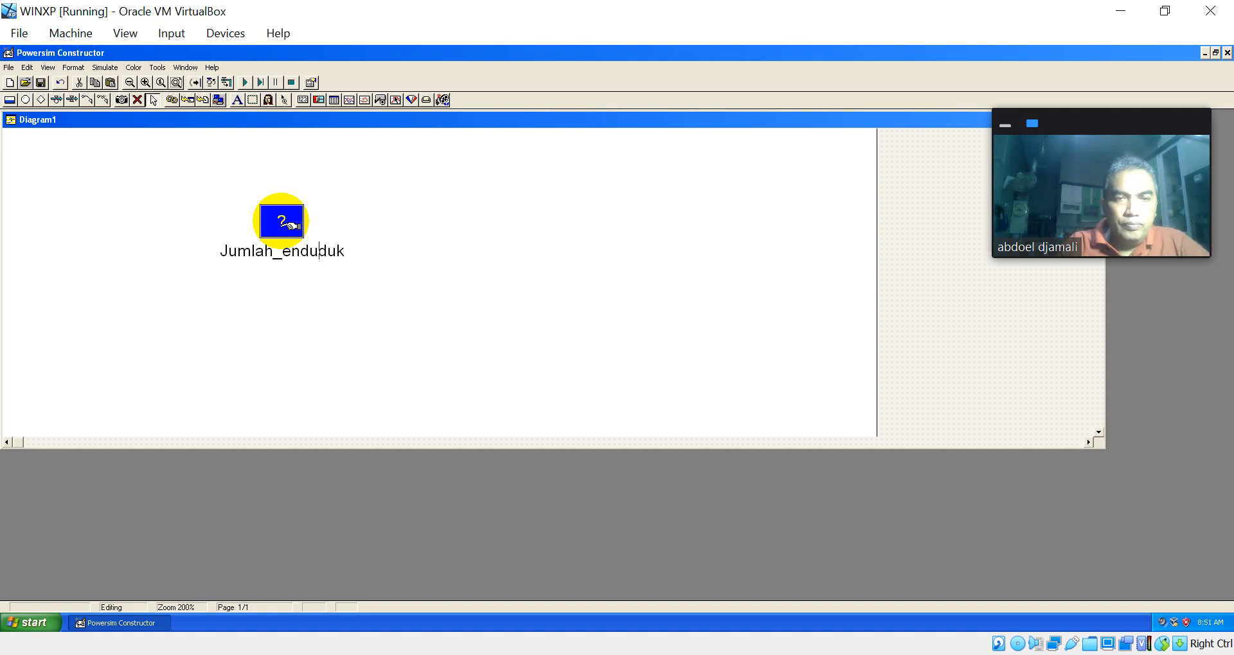
key(Left)
key(Left)
key(Left)
key(Left)
key(Left)
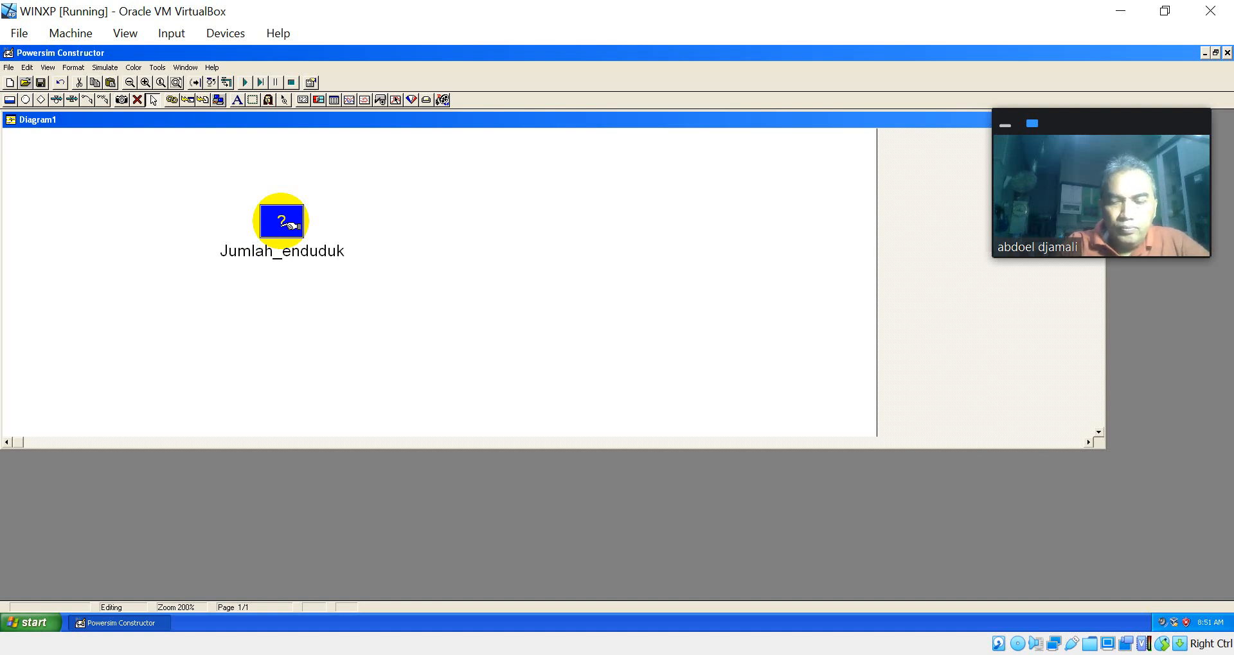
text(P)
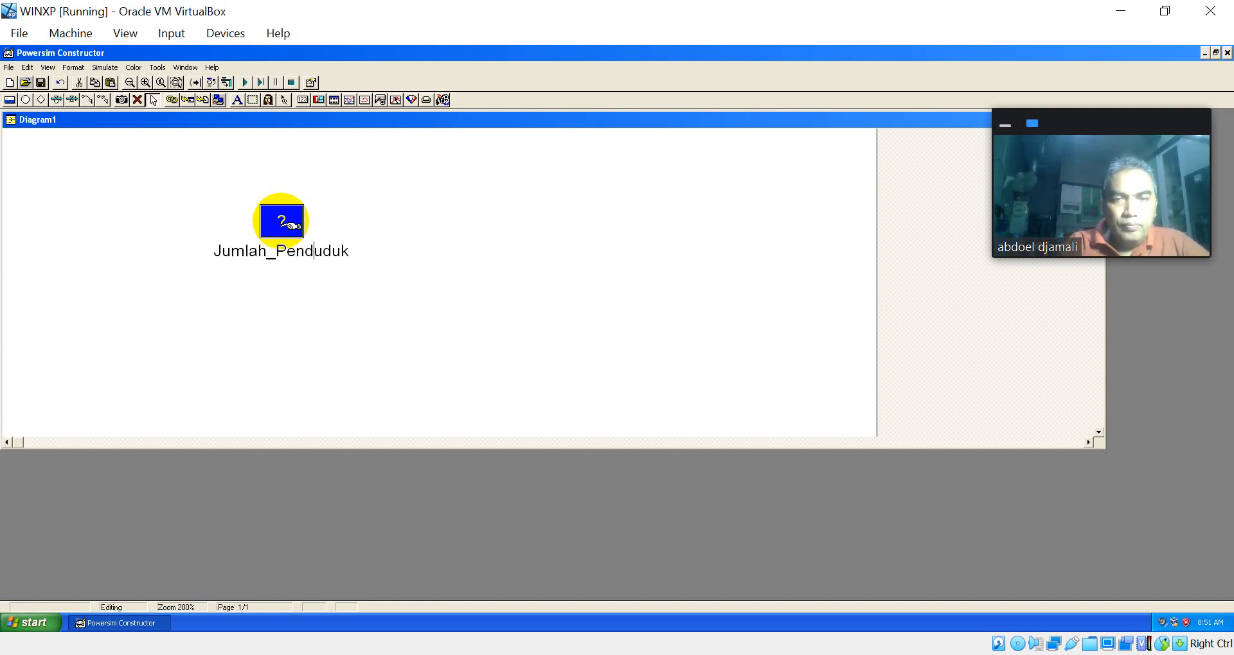
key(Right)
key(Right)
key(Right)
key(Right)
text(_K)
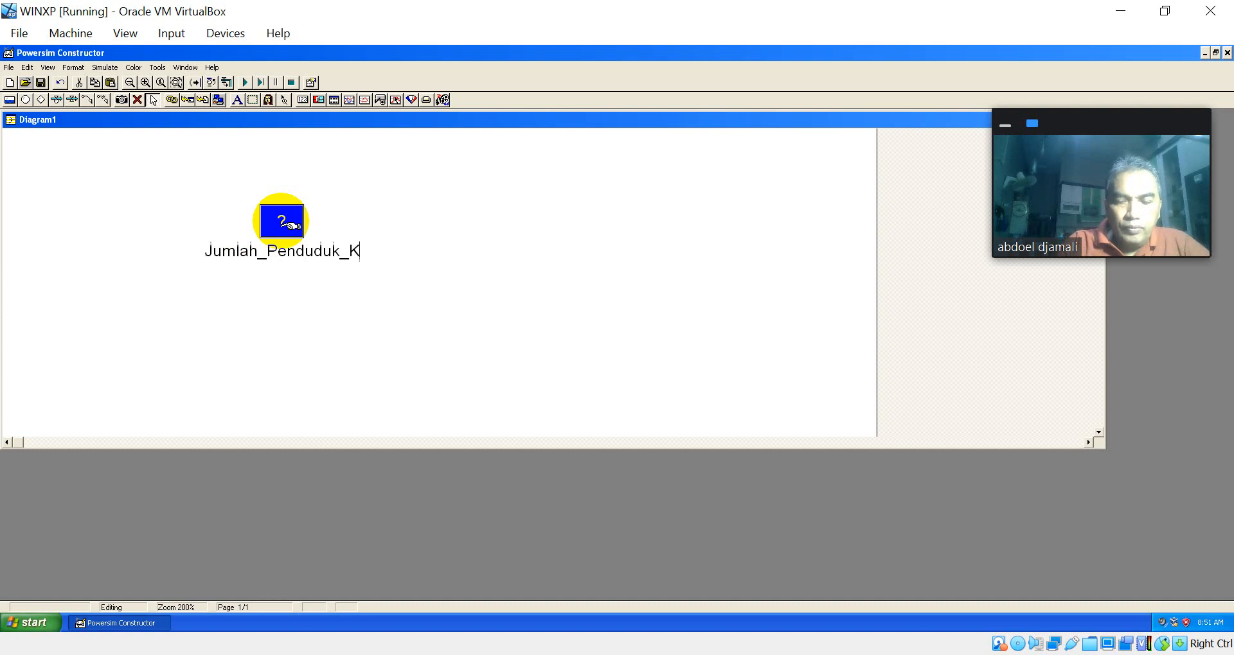
text(ab_Jembe)
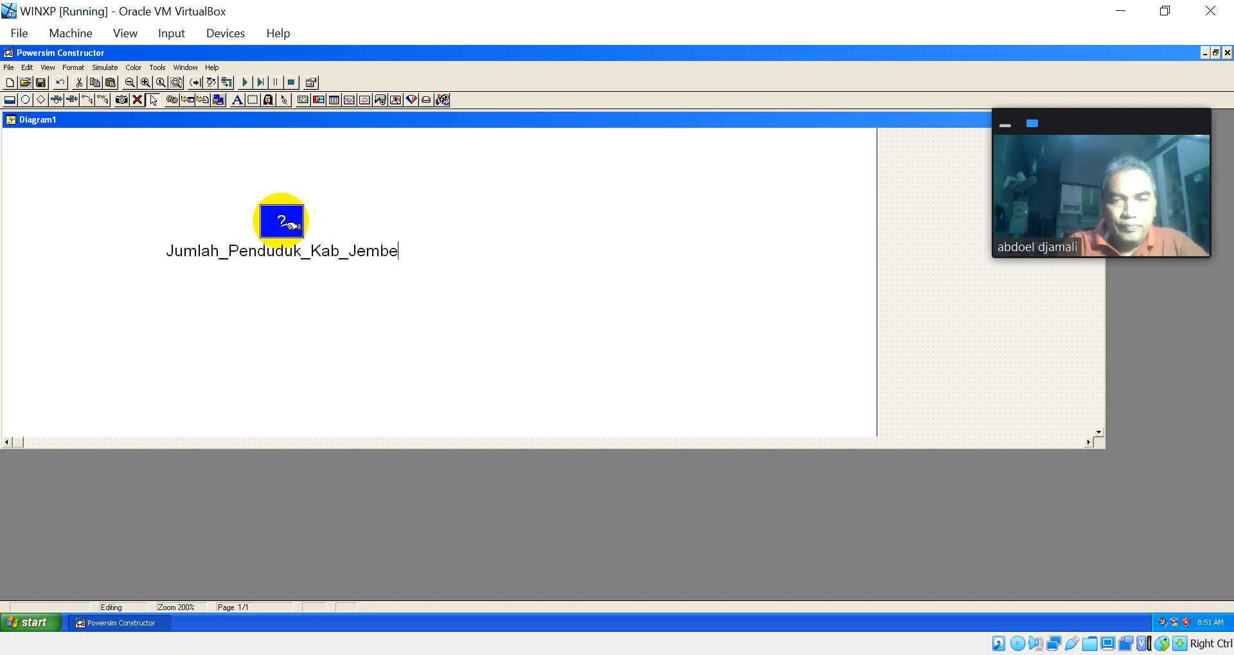
text(r_21)
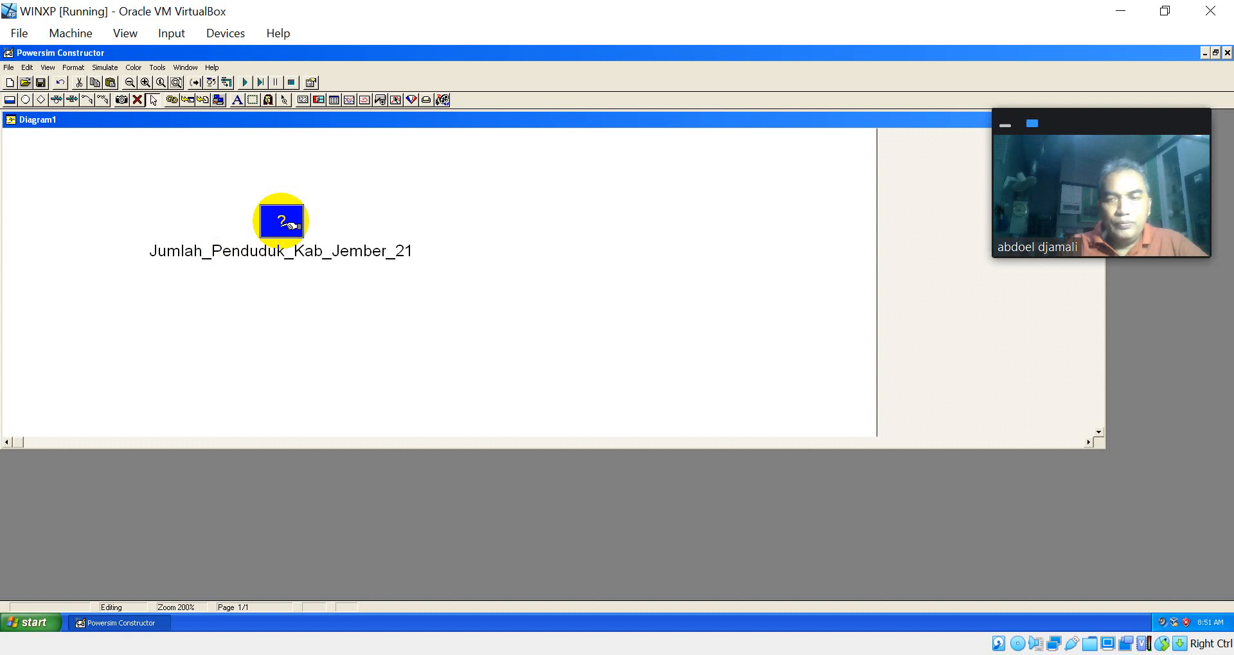
key(BackSpace)
text(021)
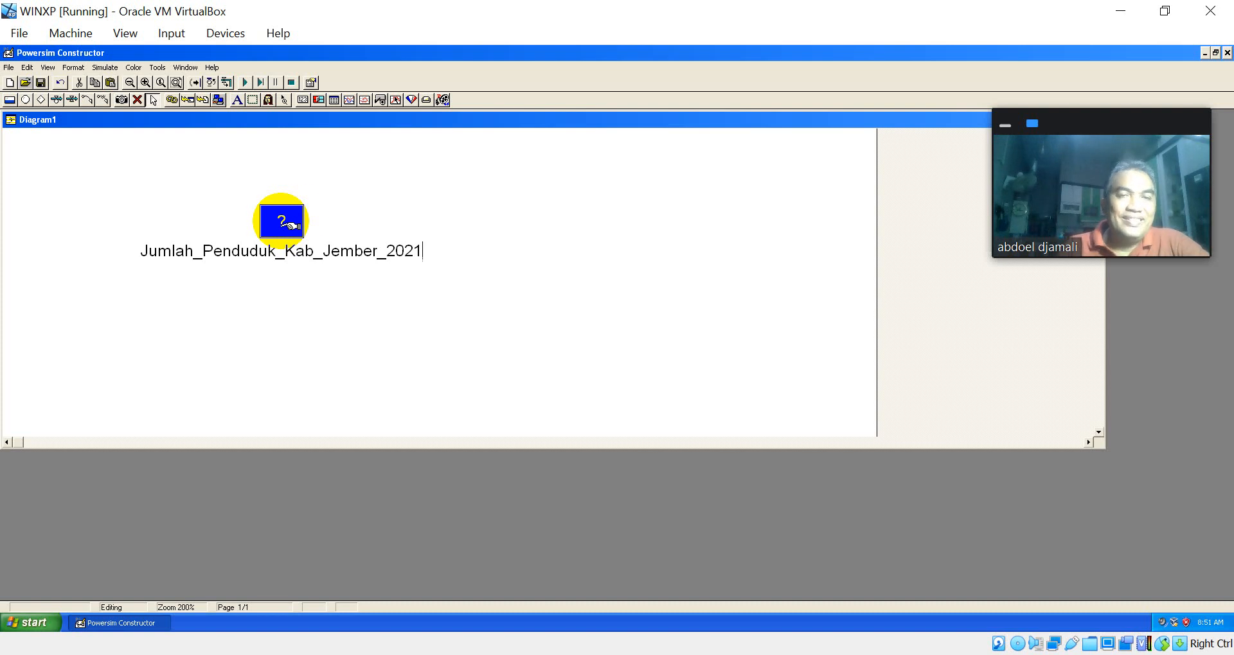
Step: Define the population level's initial value as 2500000
double_click(284, 223)
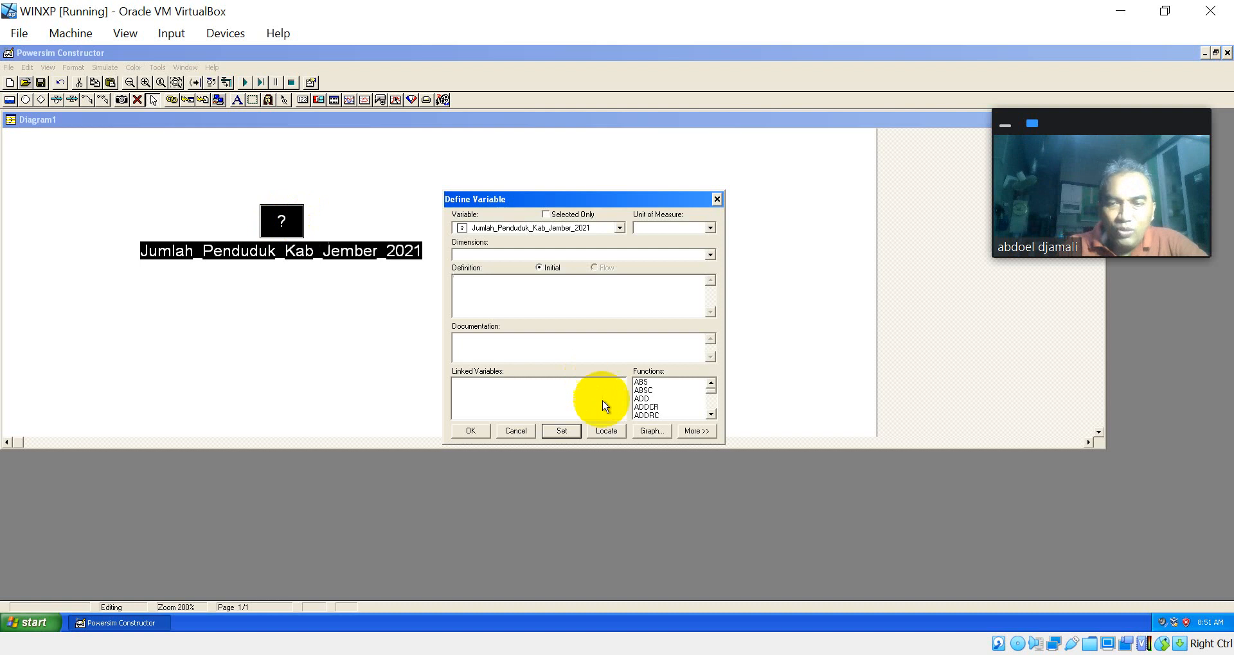
click(520, 431)
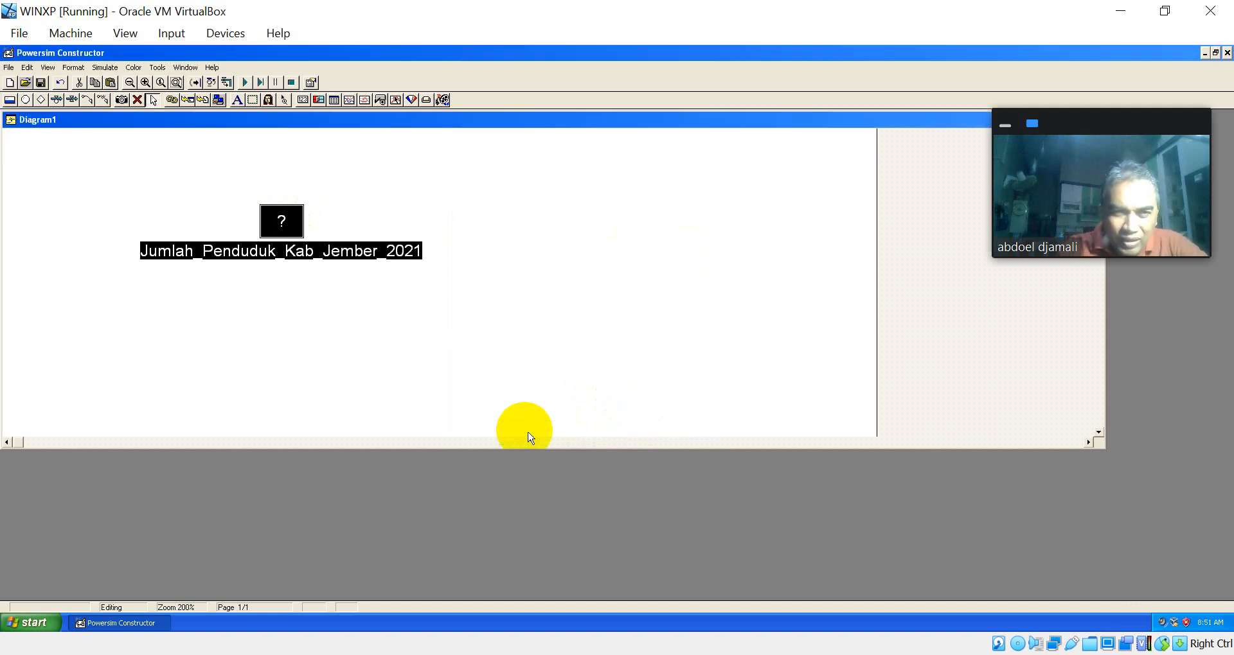
double_click(287, 217)
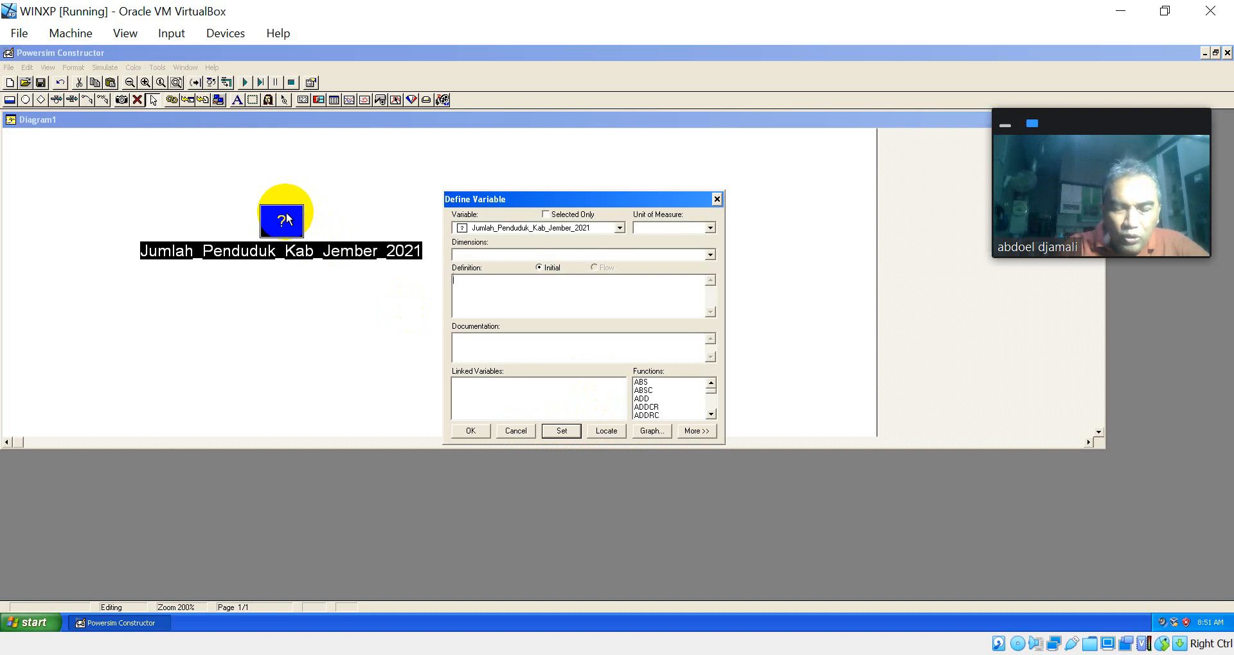
text(2)
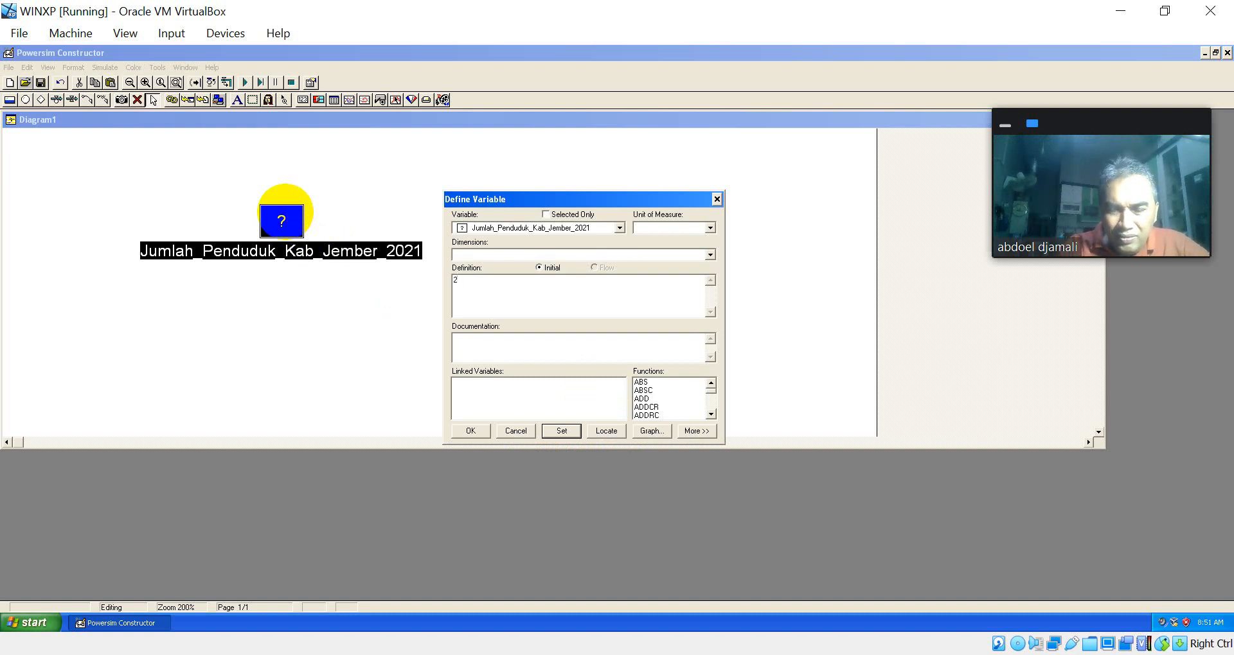
text(5)
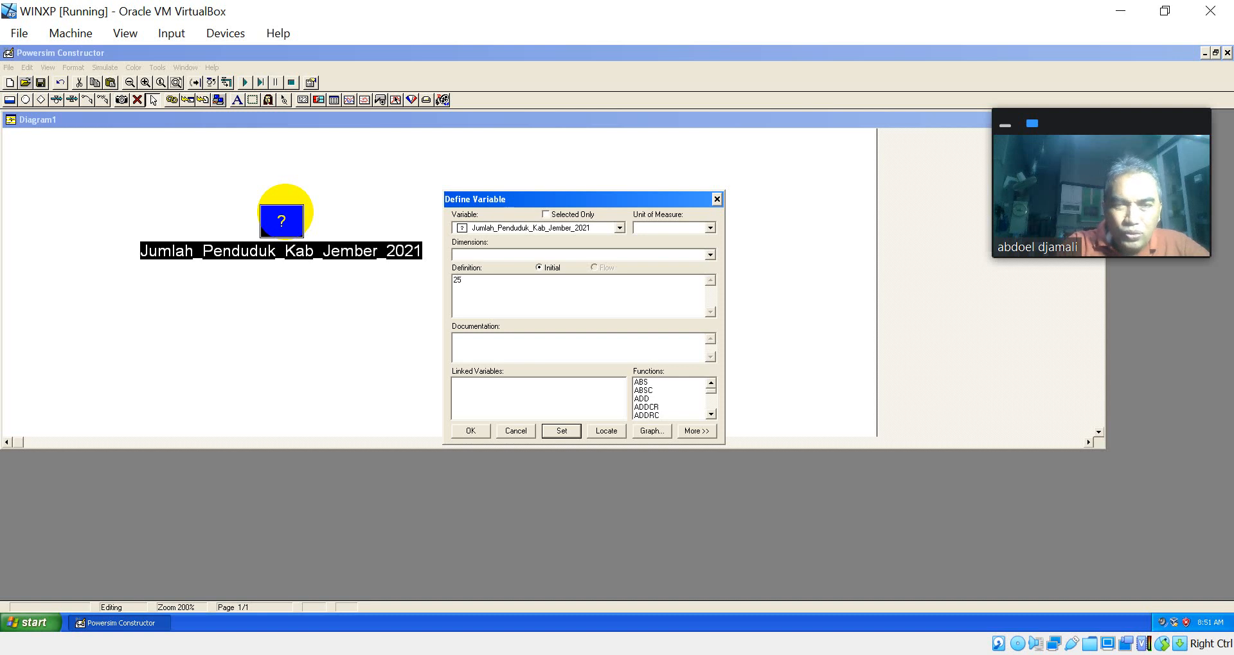
text(00000)
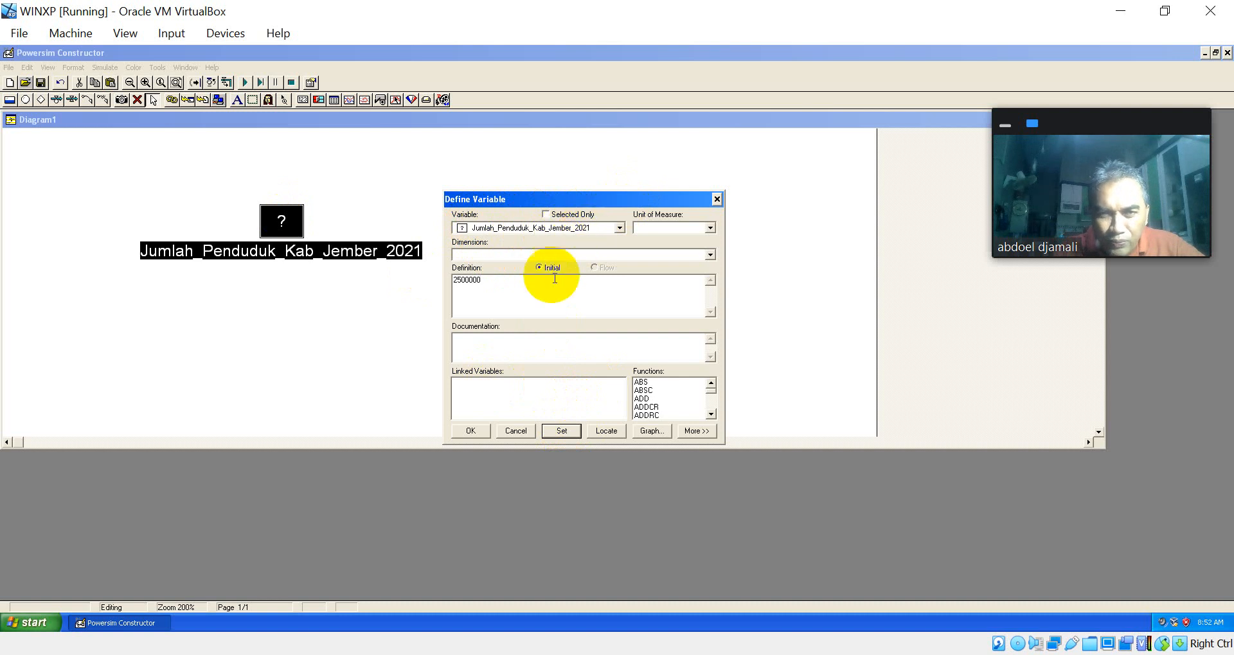
click(566, 432)
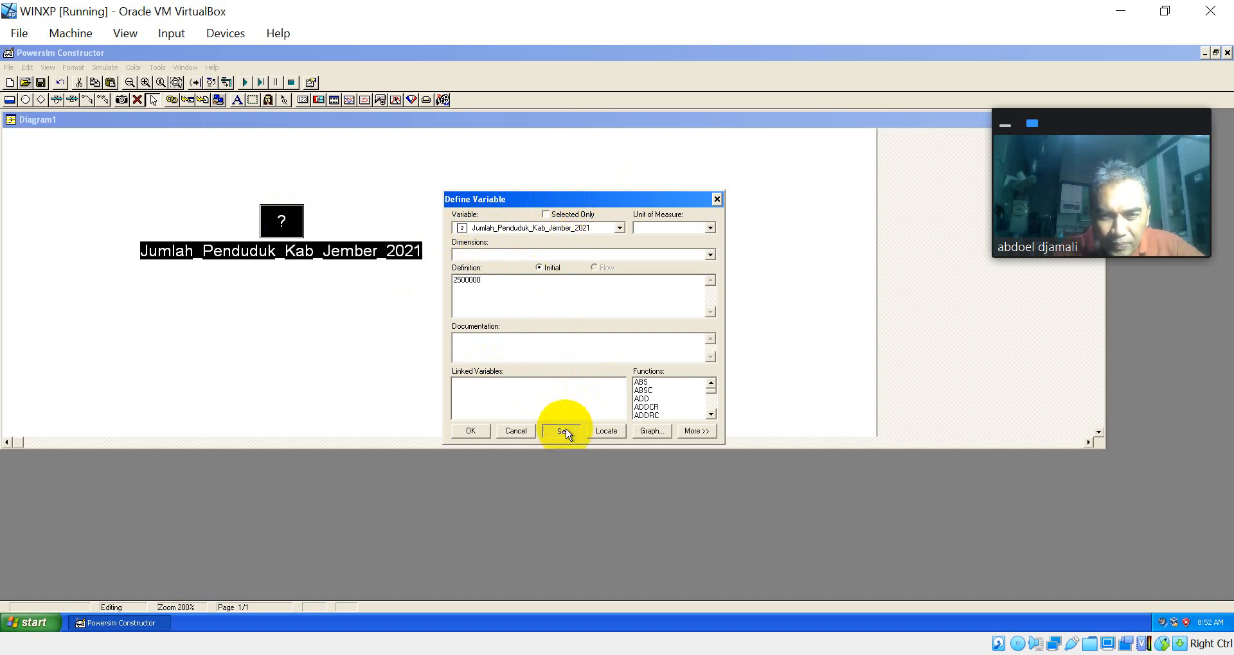
click(470, 432)
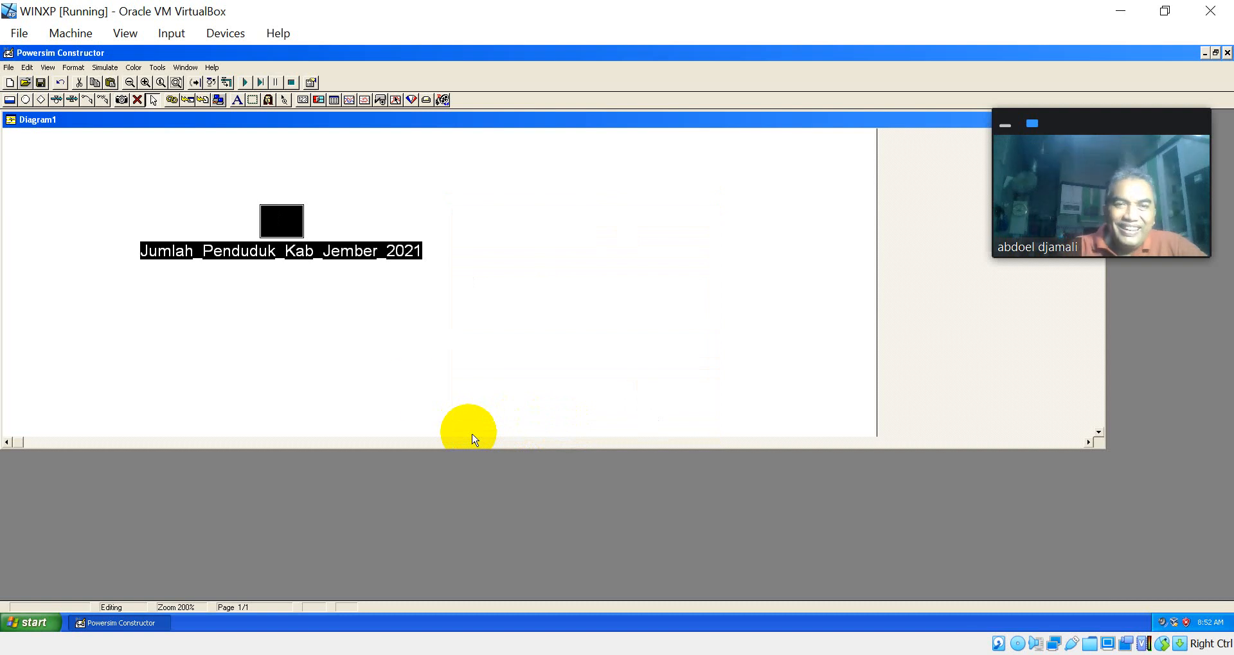
Step: Set the population level's unit of measure to Jiwa
double_click(295, 227)
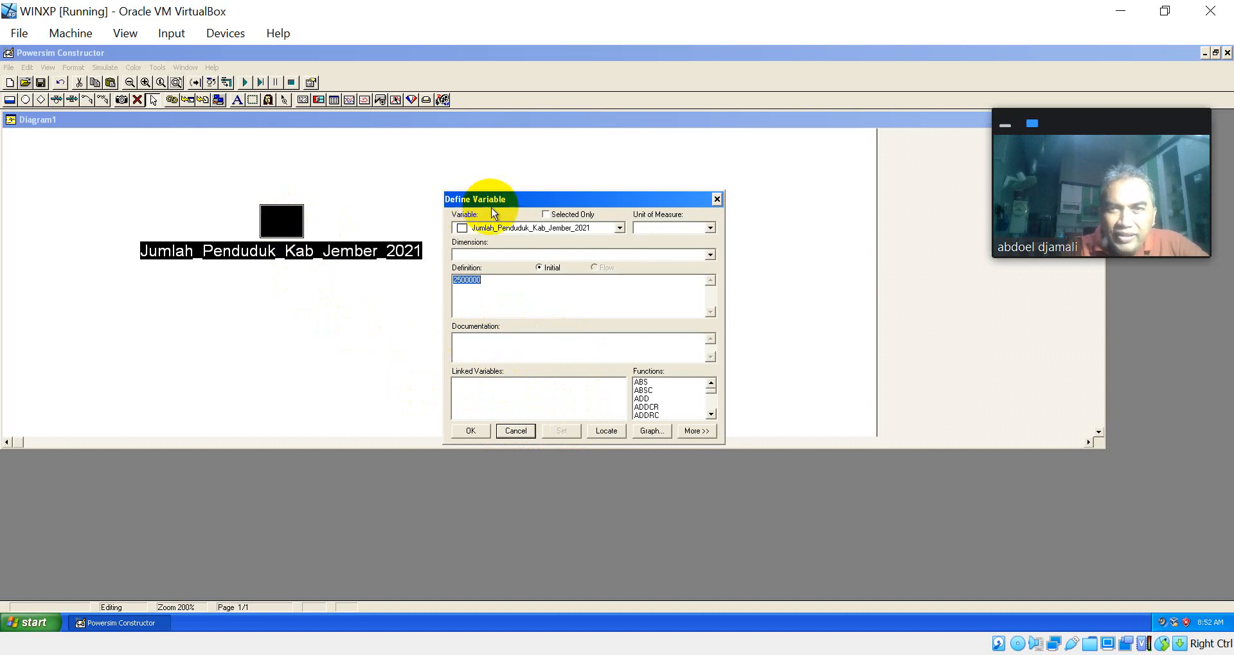
click(660, 230)
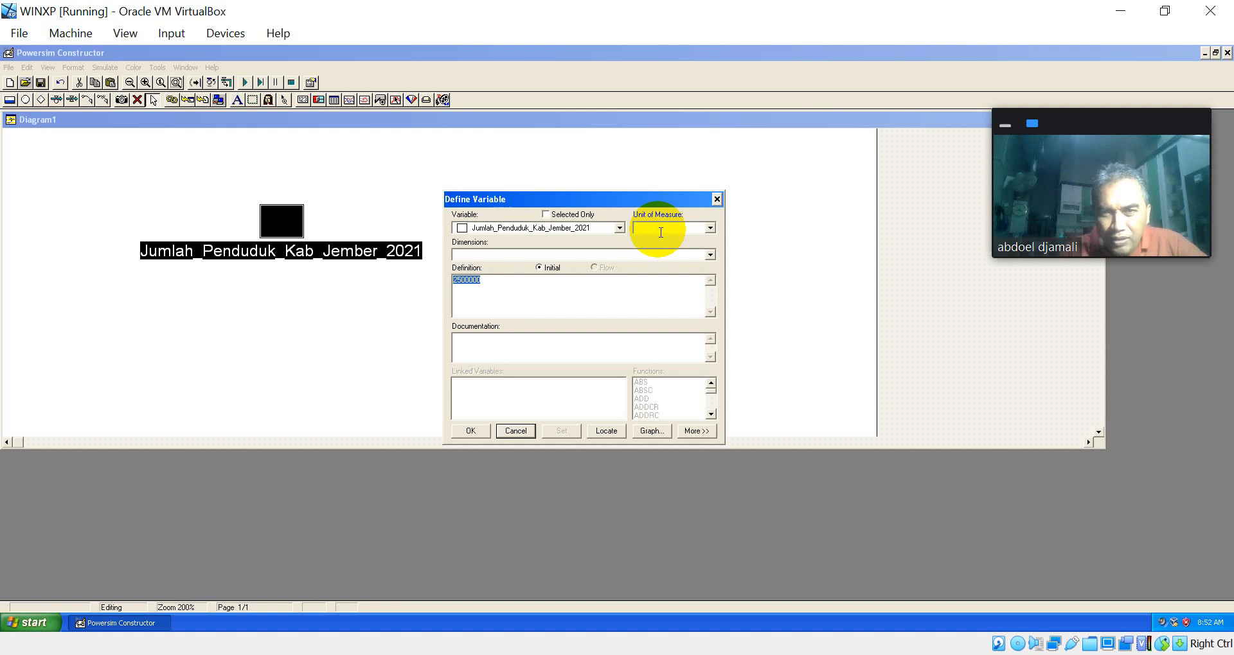
text(Jiwa)
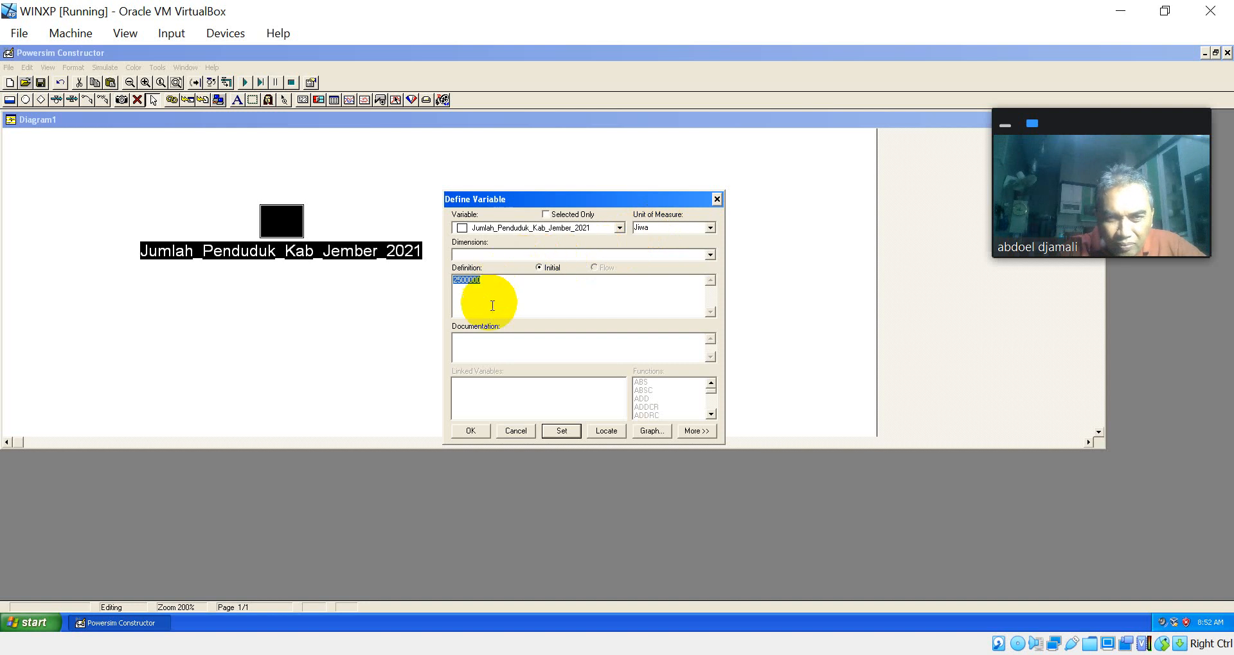
Step: Document the population level with "Menunjukkan jumlah penduduk di kabupaten Jember pada tahun 2021" and apply the definition
click(489, 343)
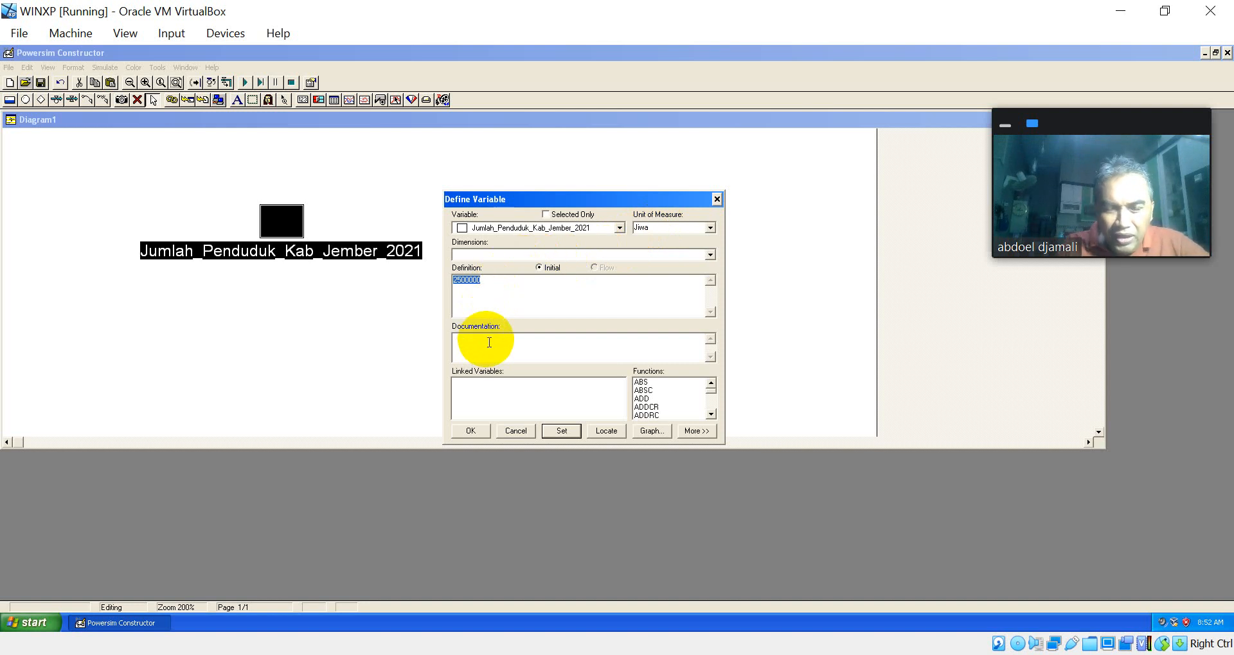
text(Menu)
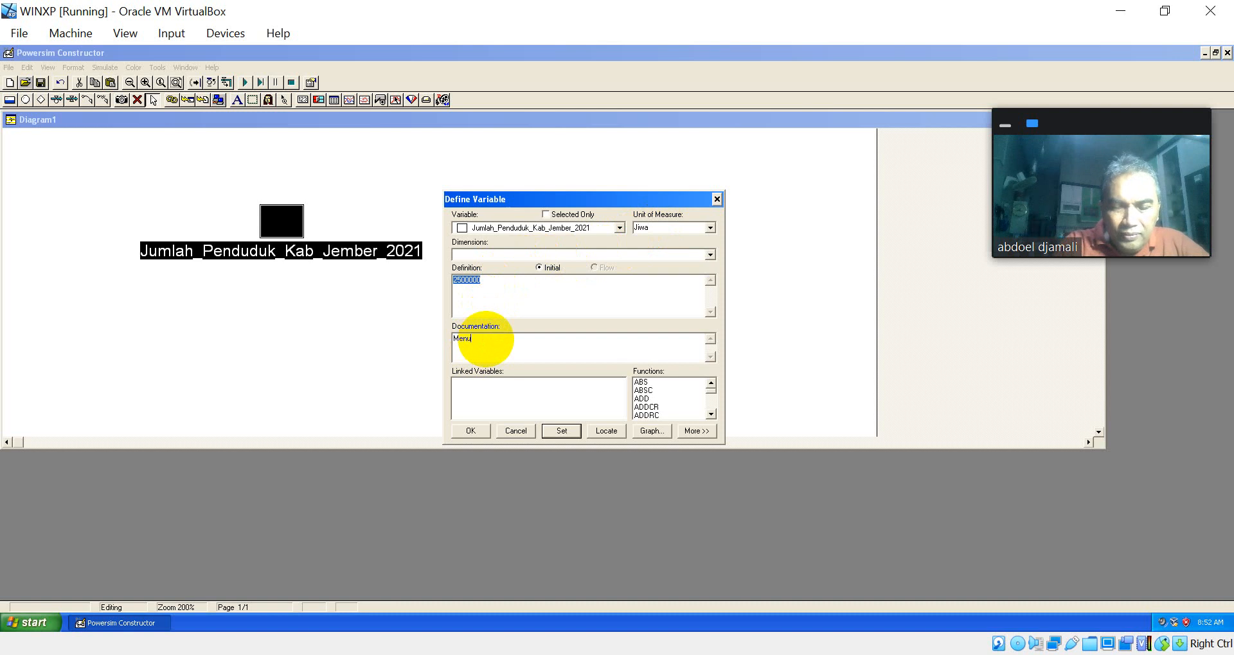
text(ju)
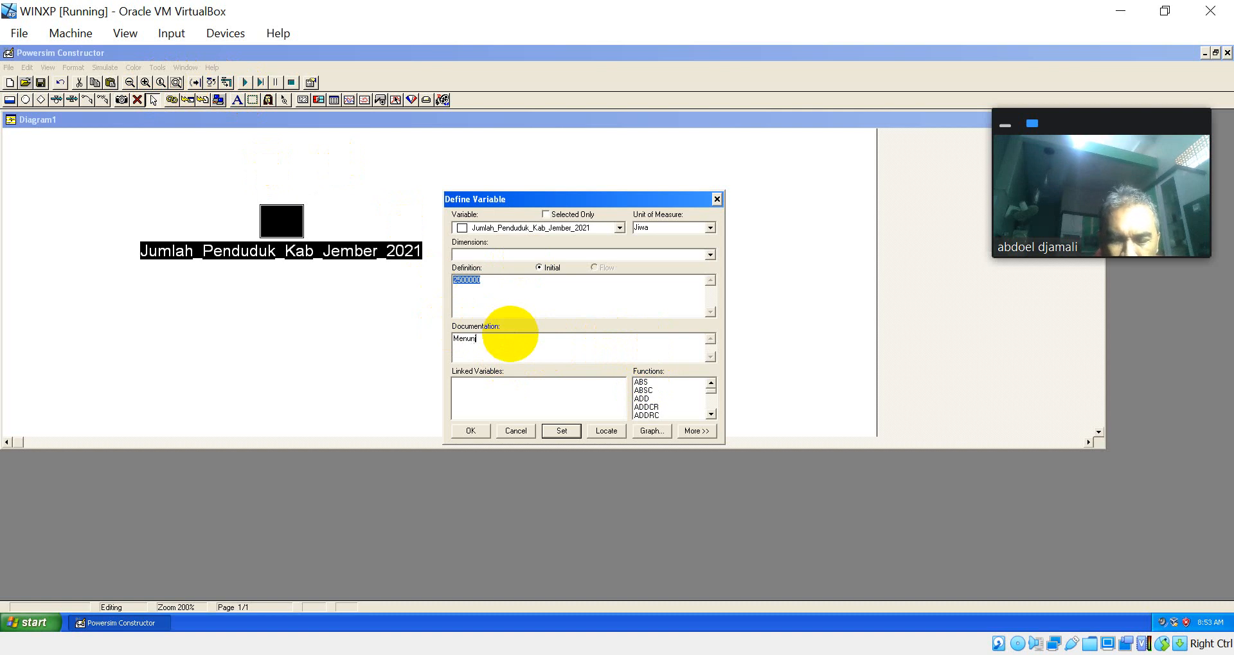
text(jukkan jum)
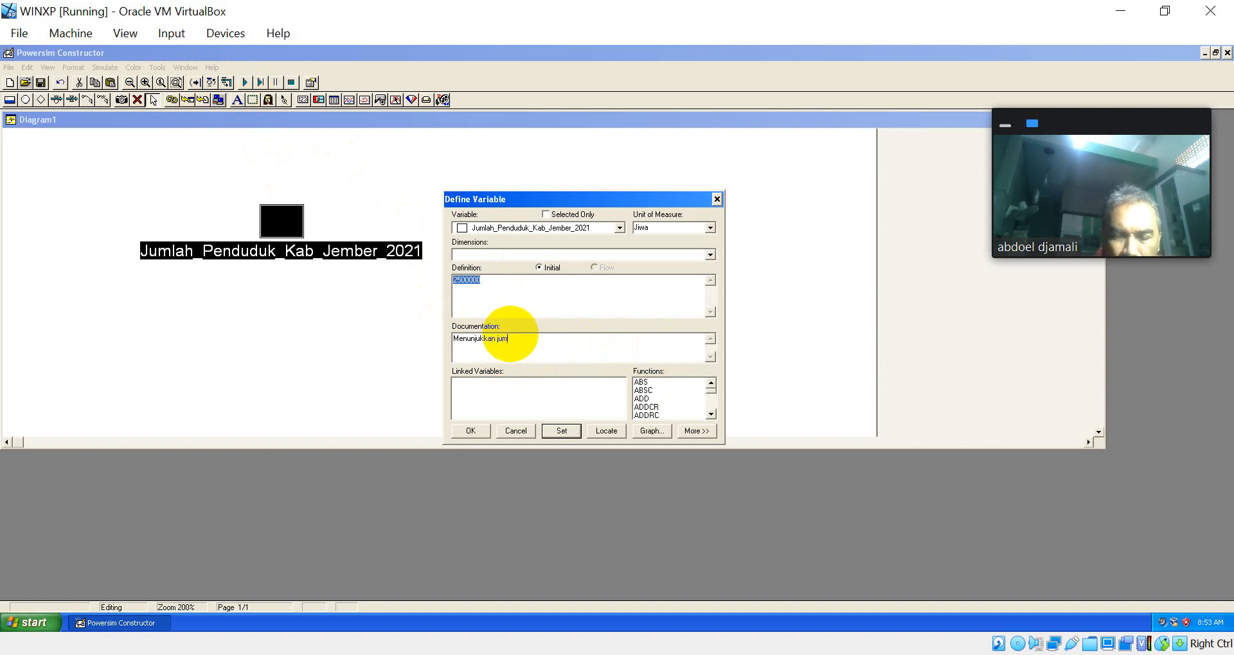
text(lah penduduk )
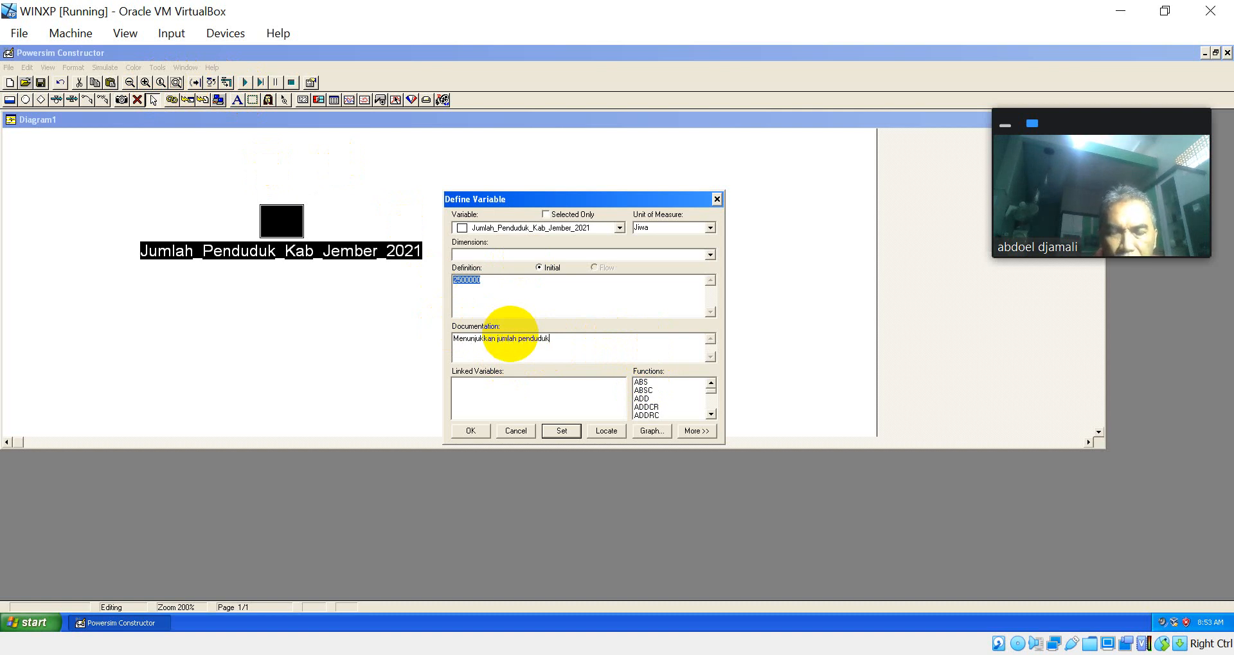
text(di)
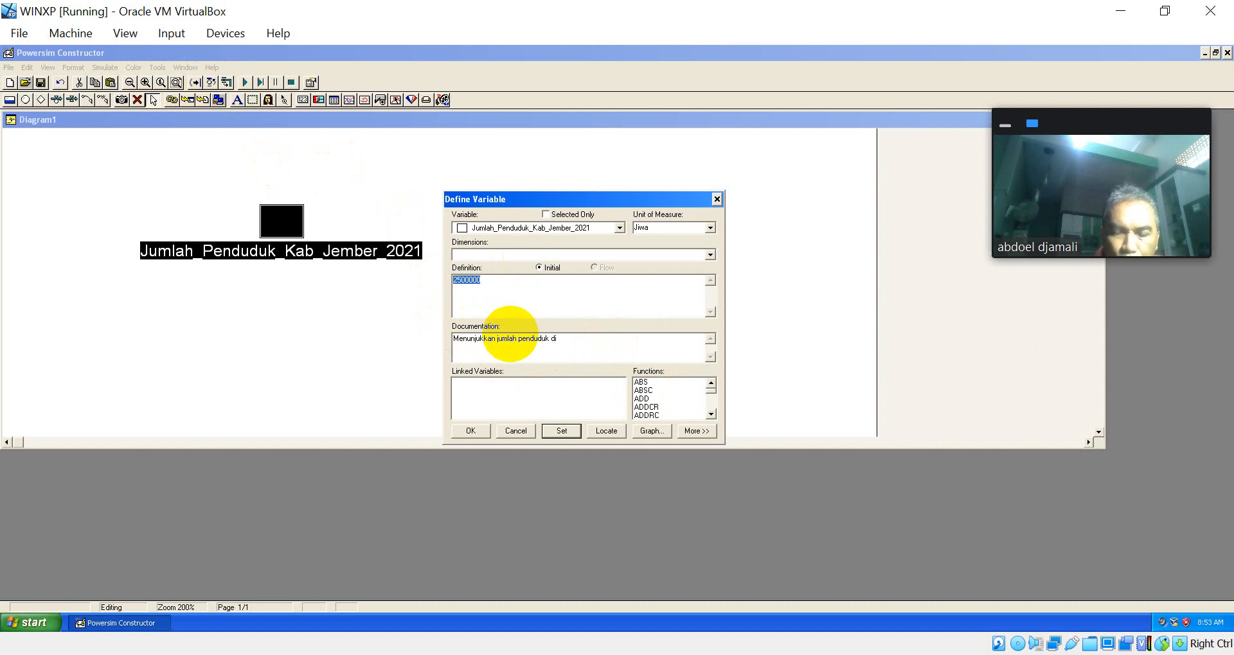
text( kabupaten )
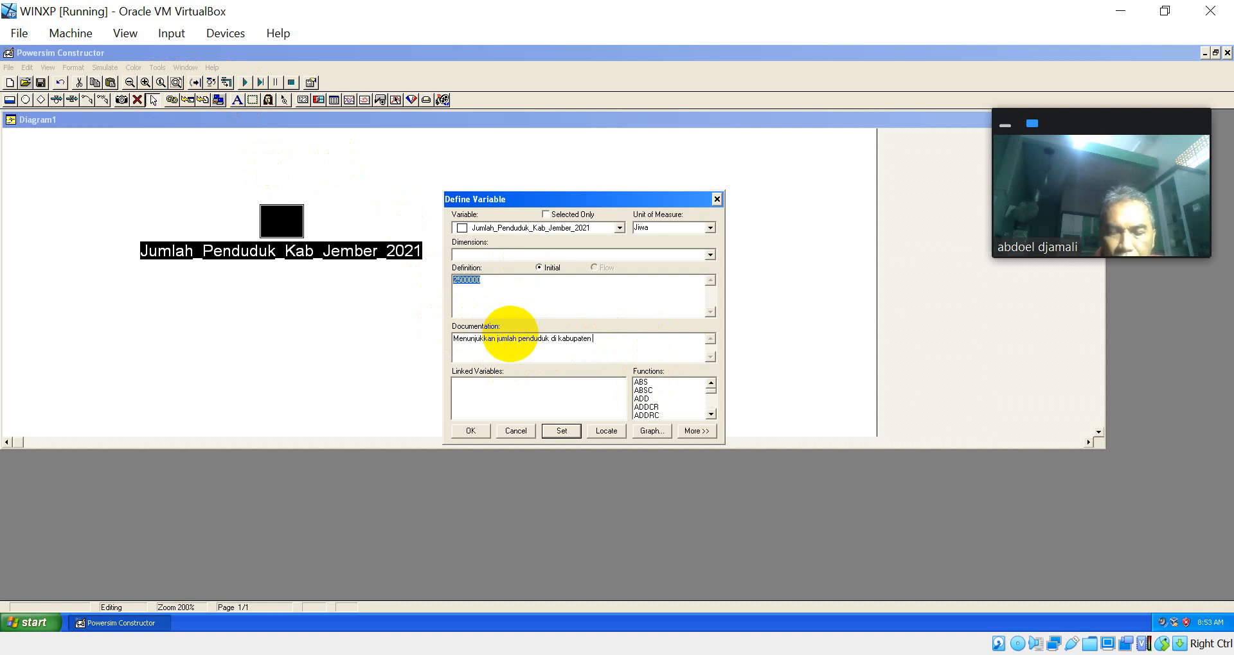
text(Jember)
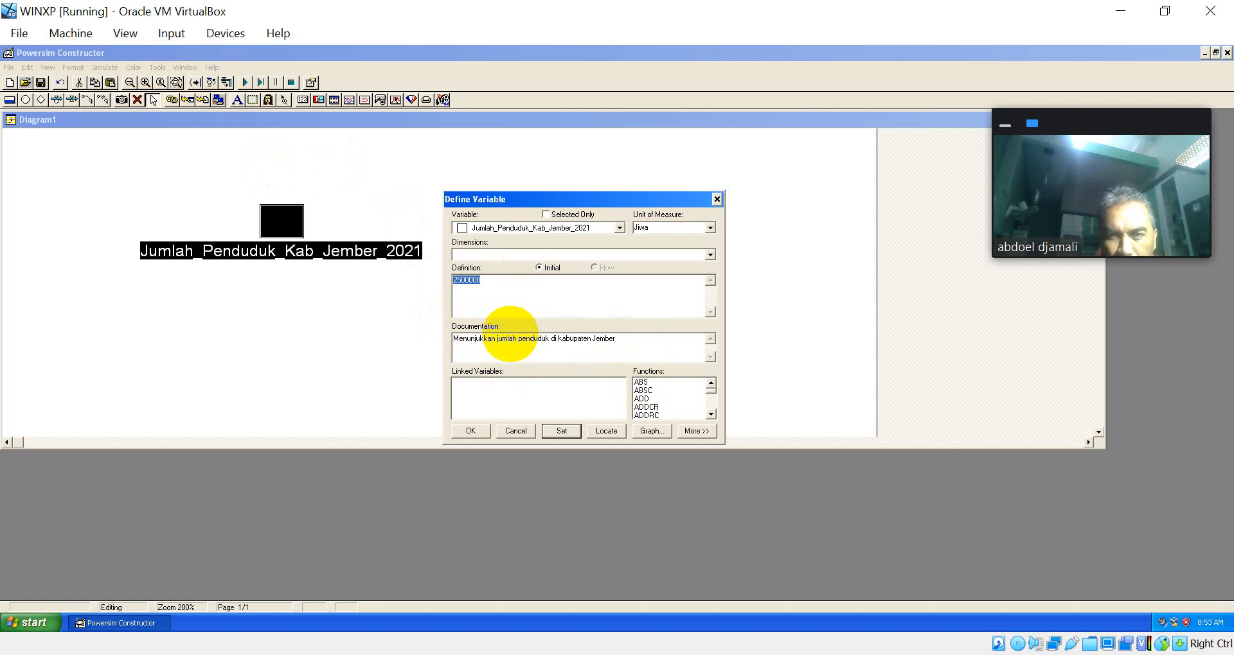
text( pada )
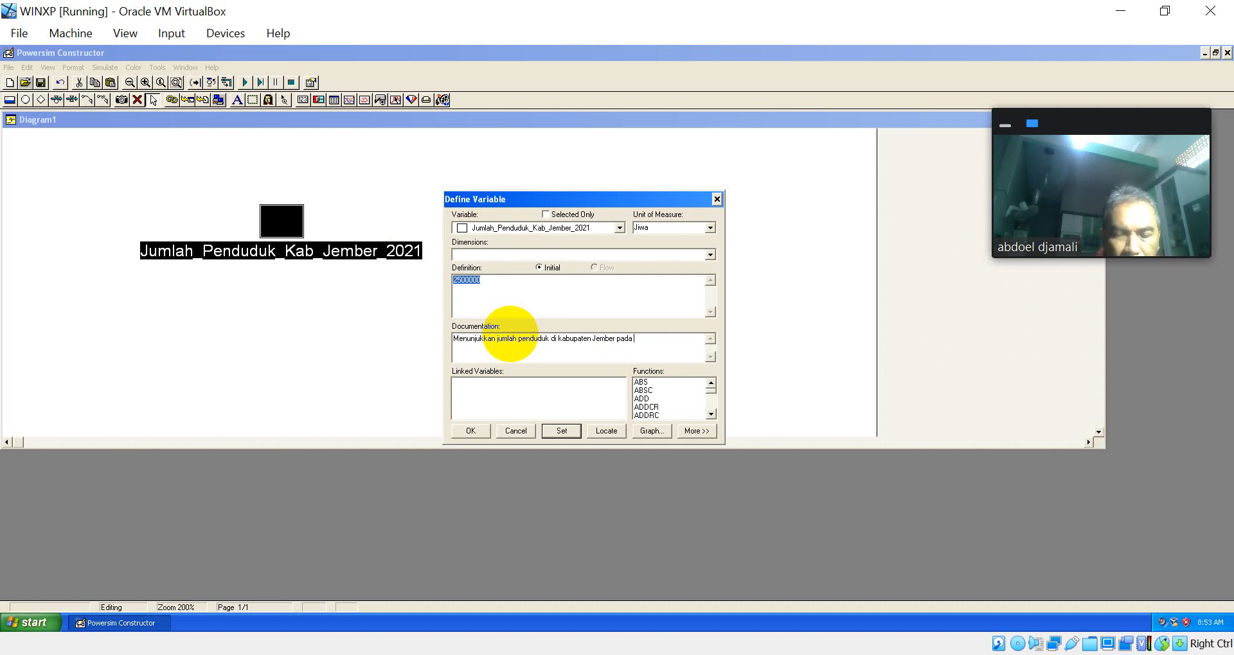
text(tahun 2021)
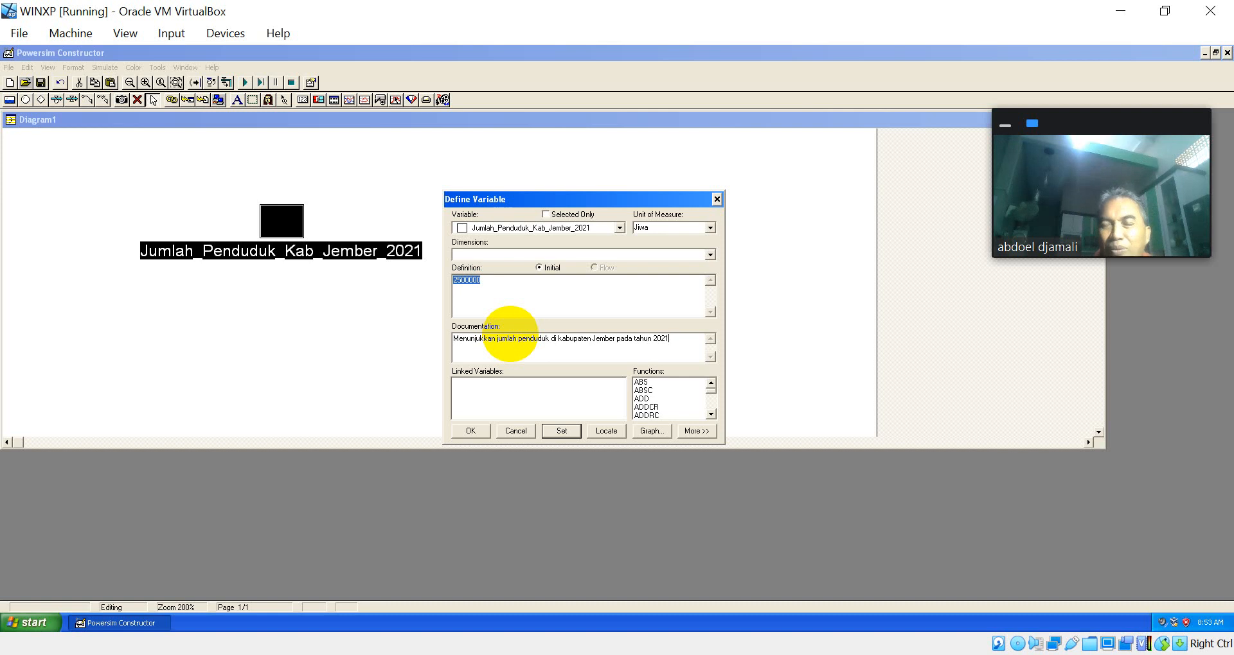
key(Return)
key(Return)
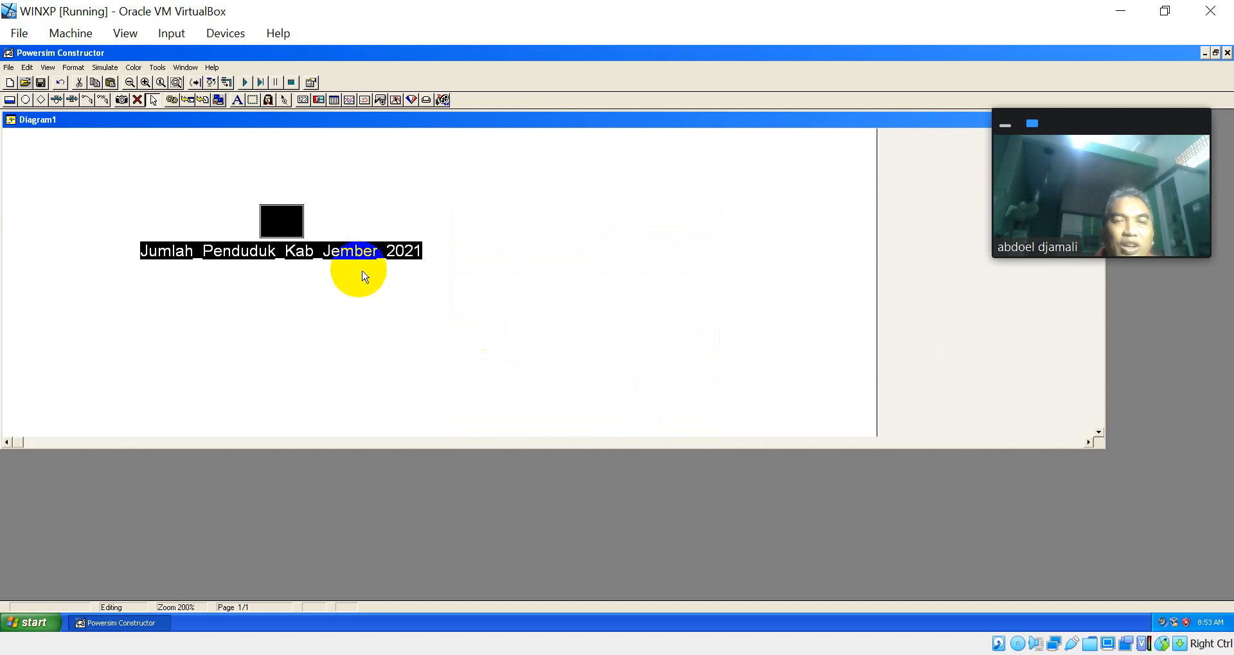
Step: Append "(Sensus Penduduk 2020)" to the population level's documentation and apply the definition
click(271, 222)
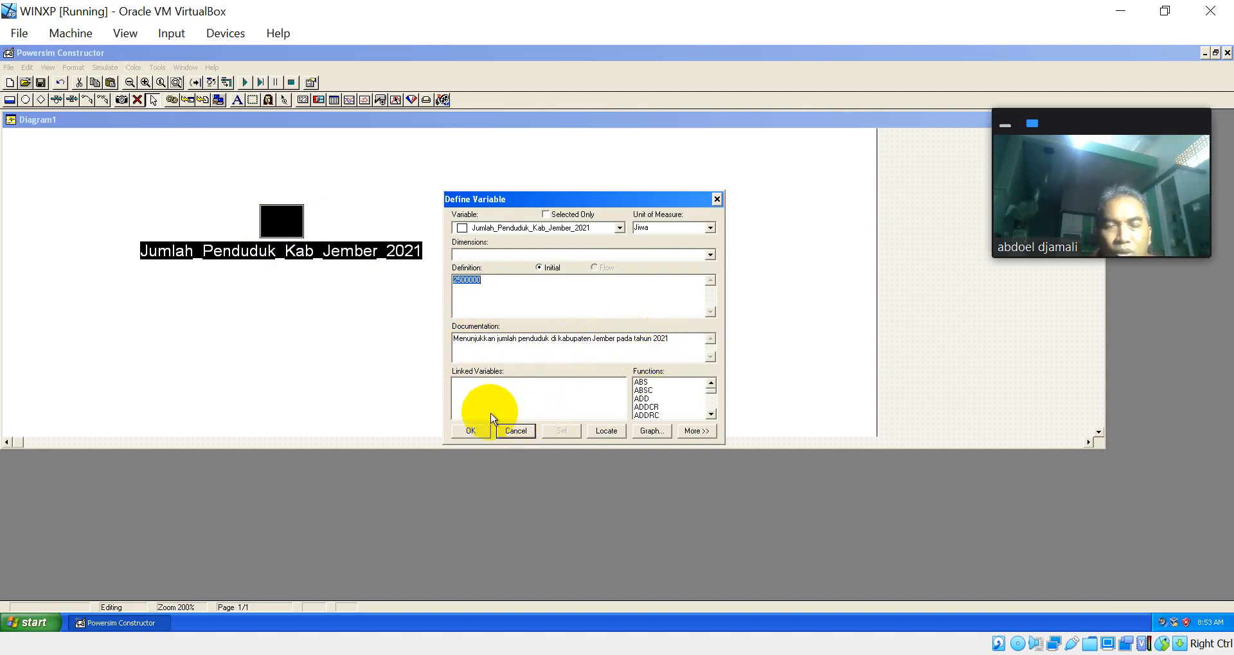
click(683, 339)
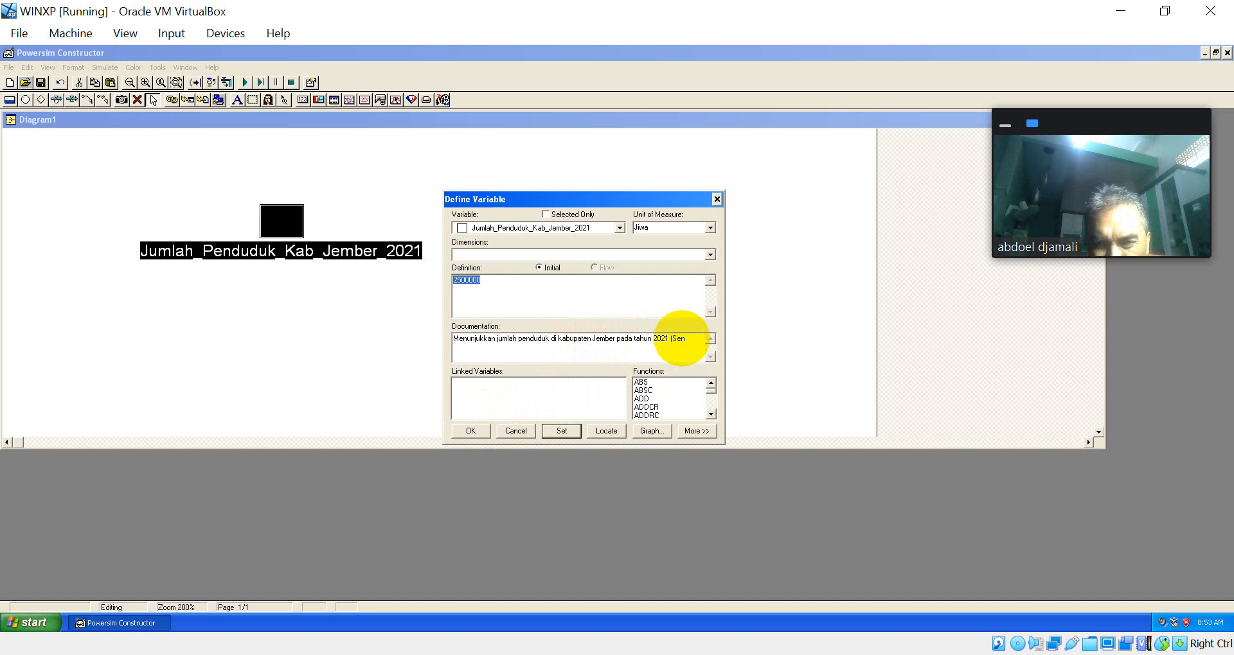
text((Sensus P)
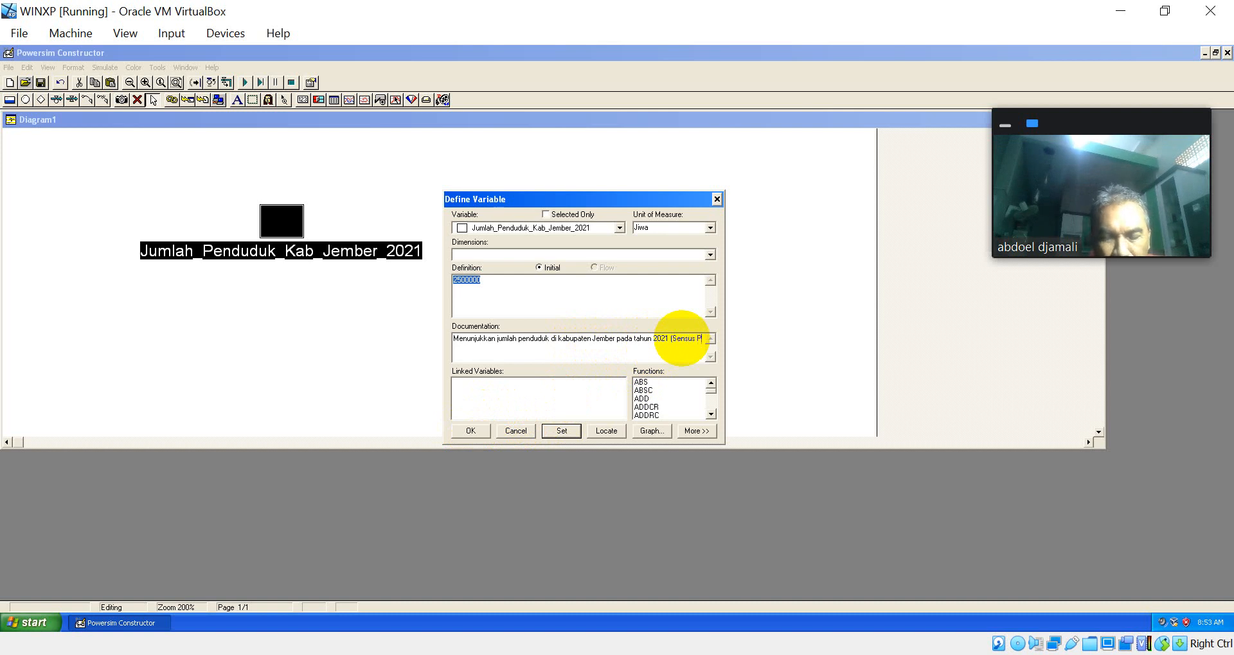
text(enduduk)
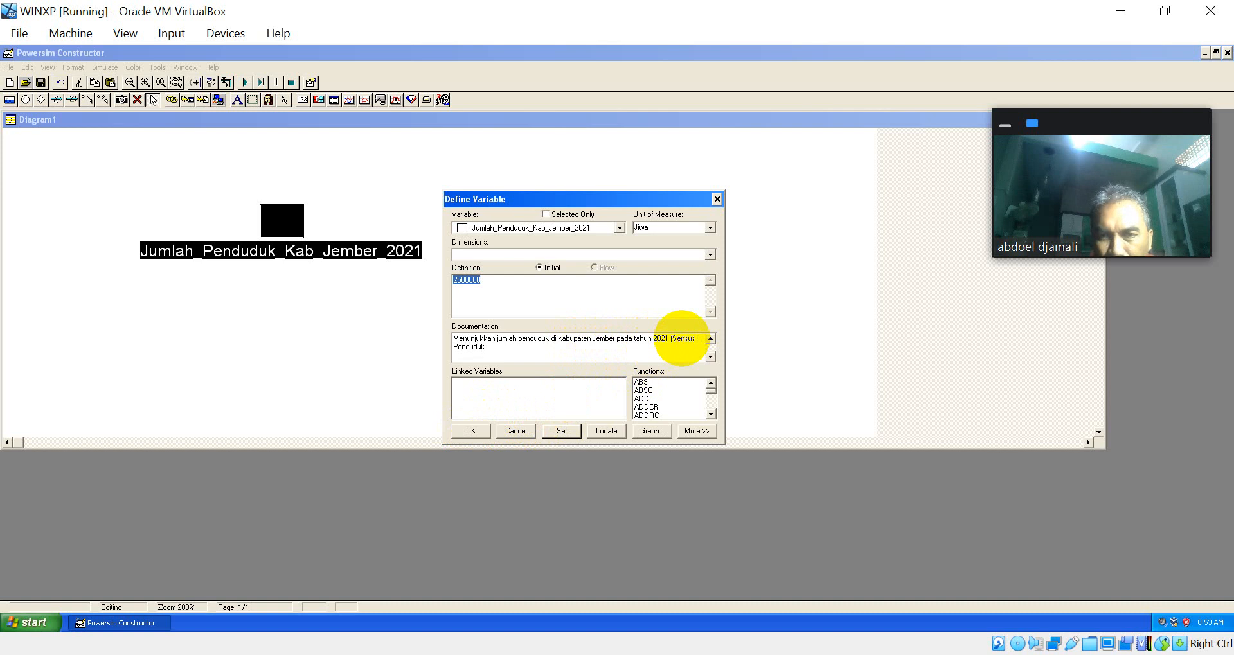
text( 2)
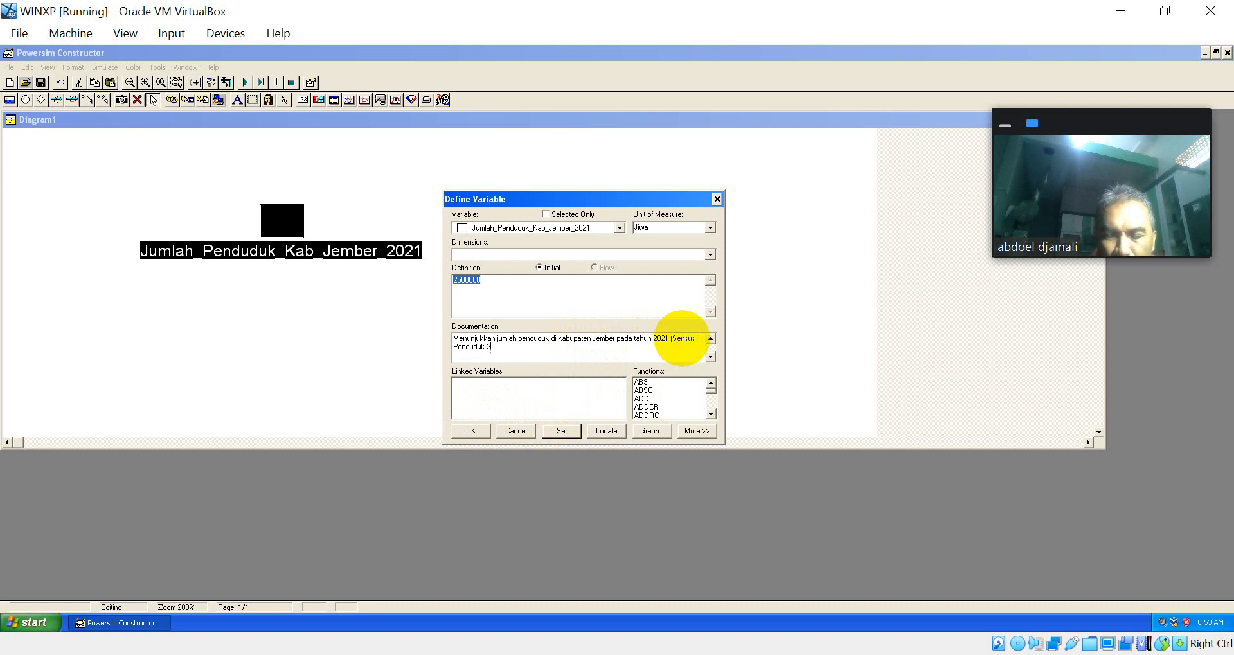
text(020)
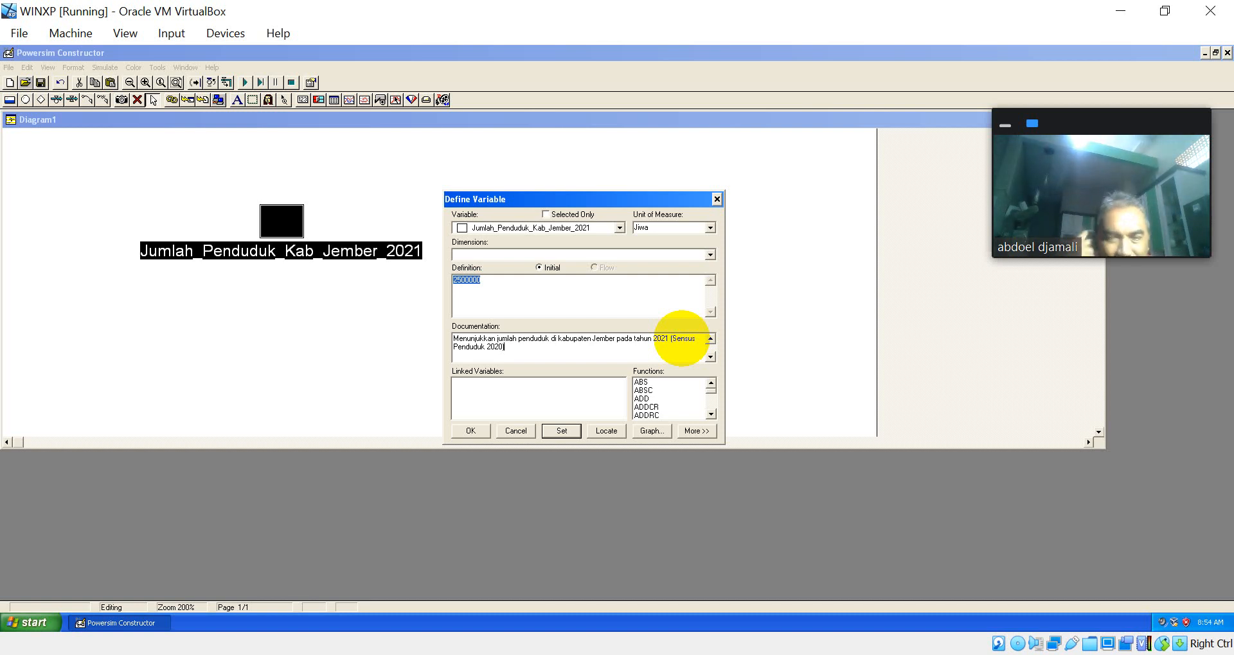
key(Return)
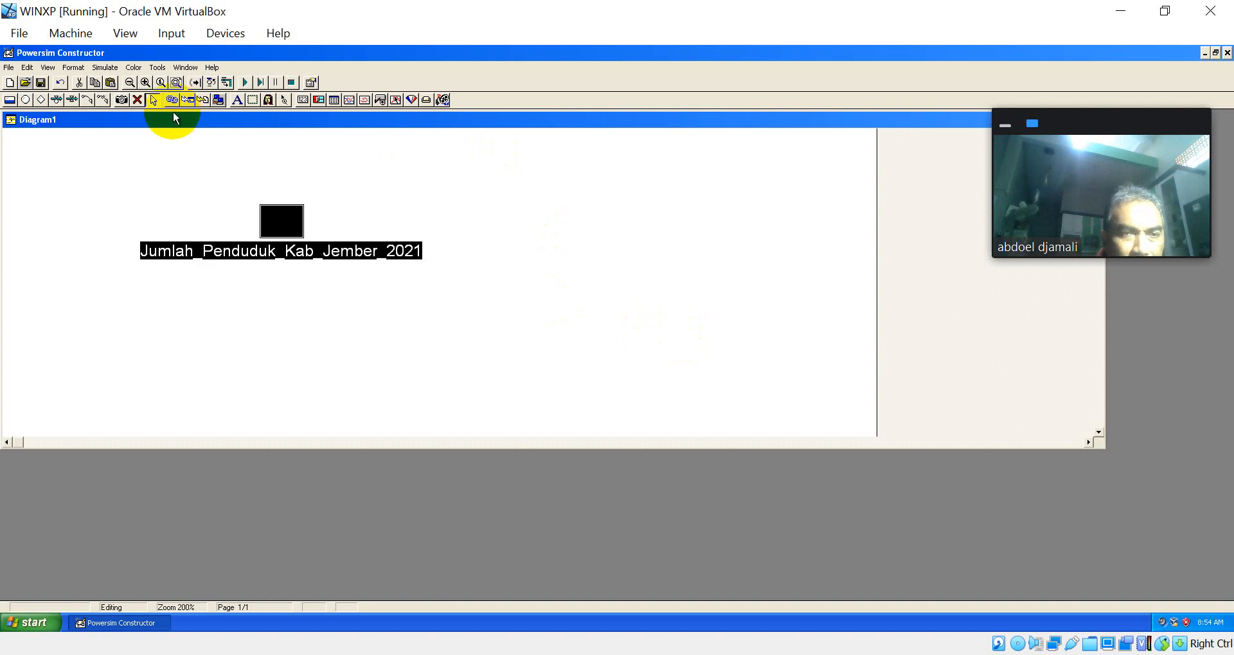
click(56, 100)
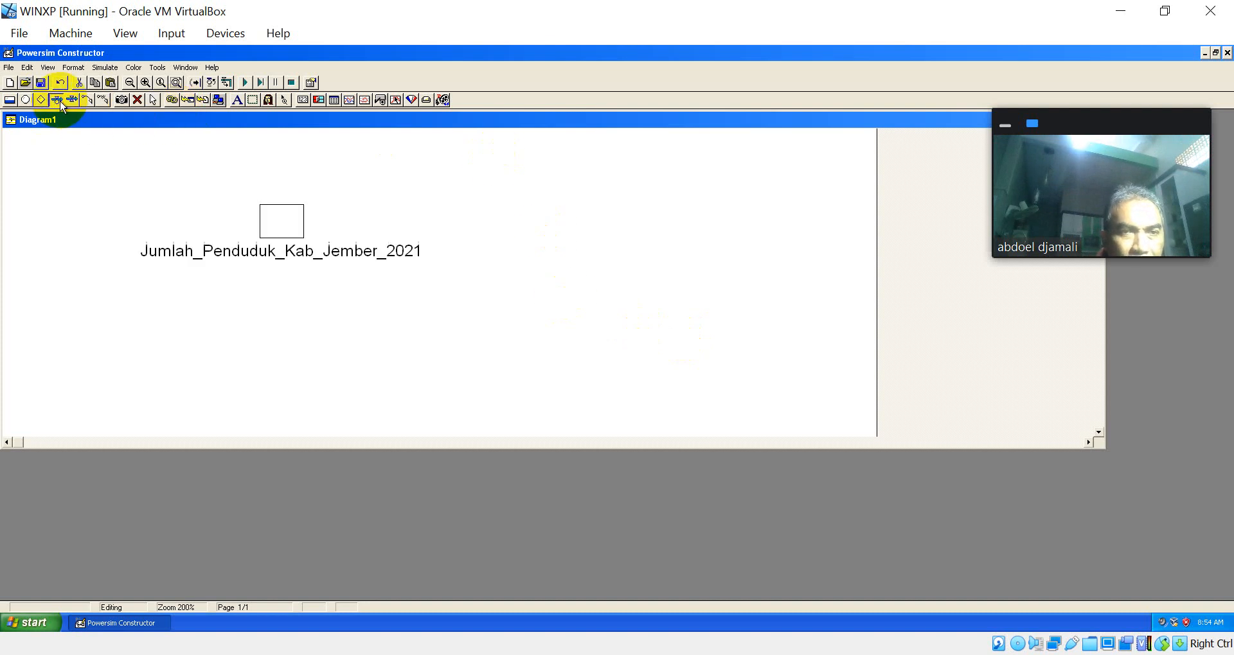
drag(59, 223, 268, 218)
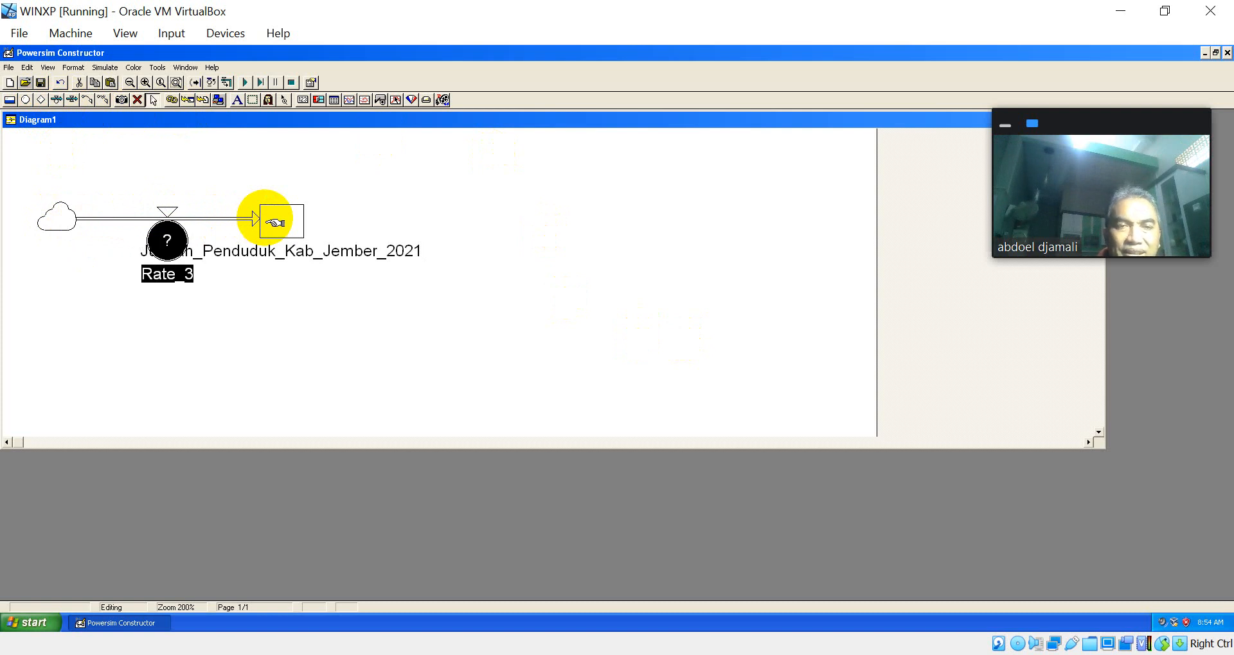
key(ctrl+z)
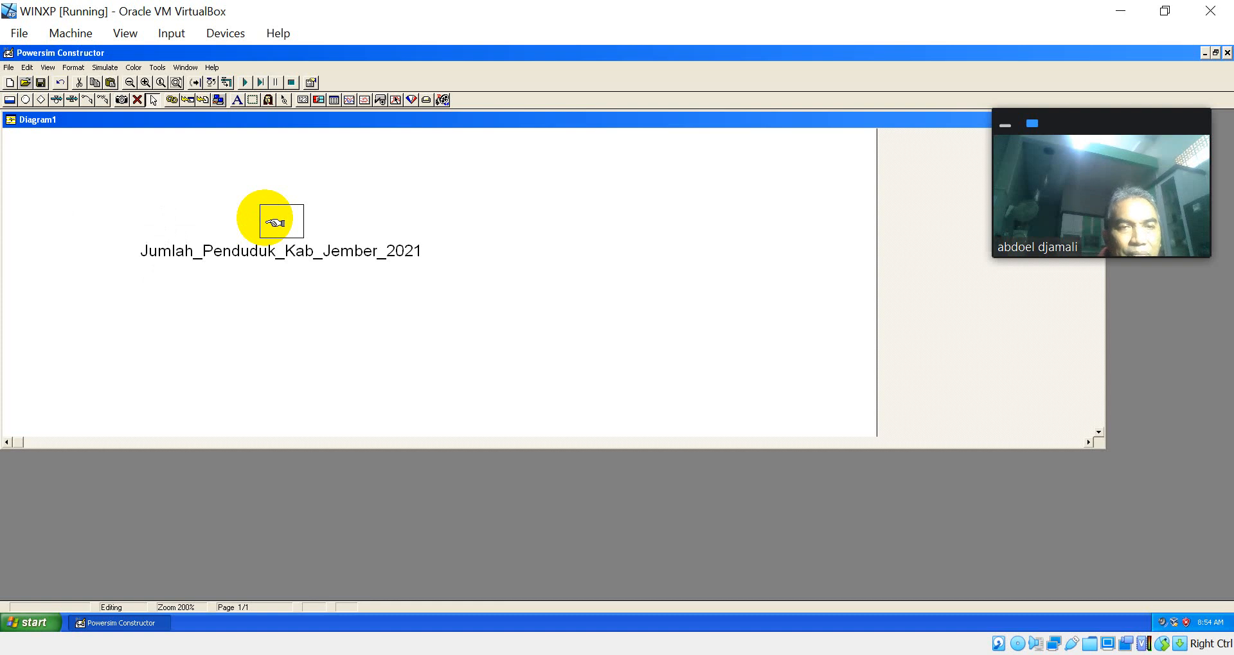
Step: Draw an inflow with a rate from a cloud into the population level, and an outflow with a rate from the level to a second cloud
click(57, 100)
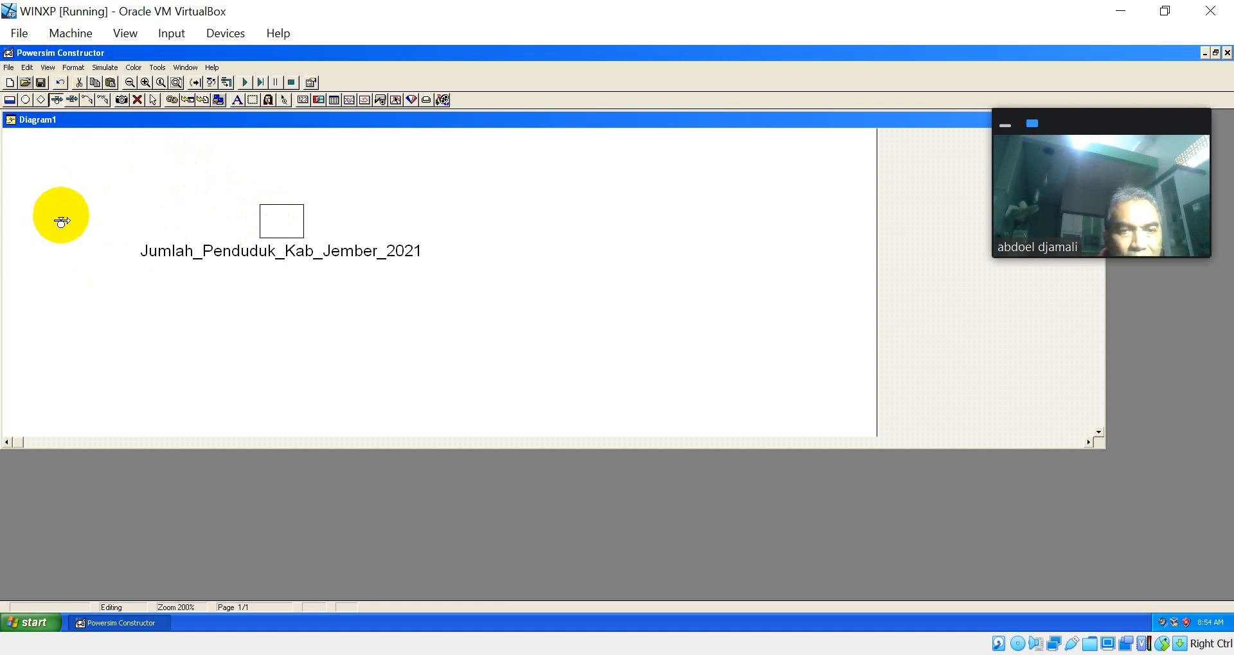
drag(61, 221, 282, 221)
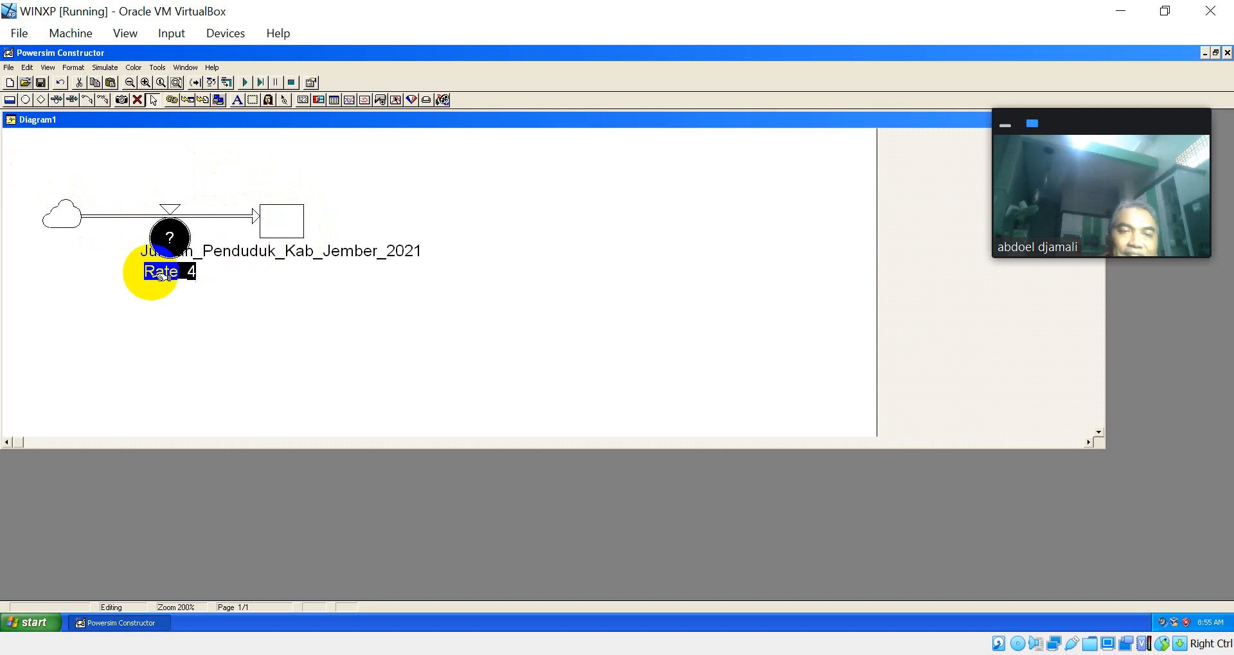
click(172, 240)
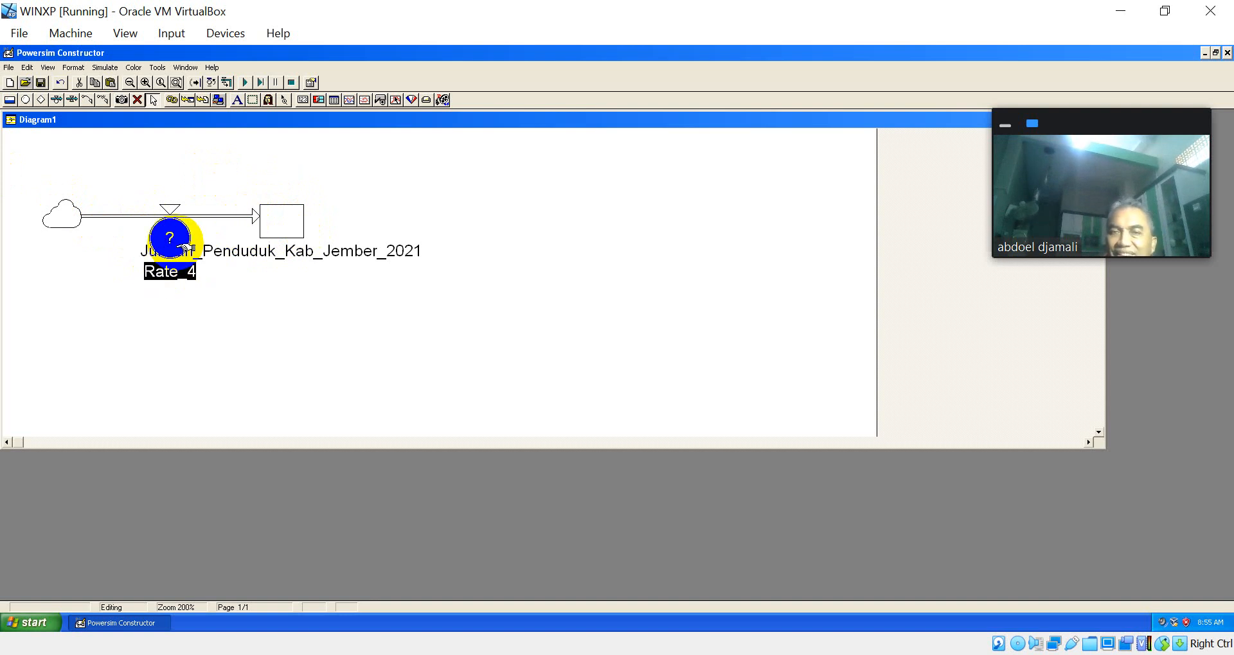
click(56, 100)
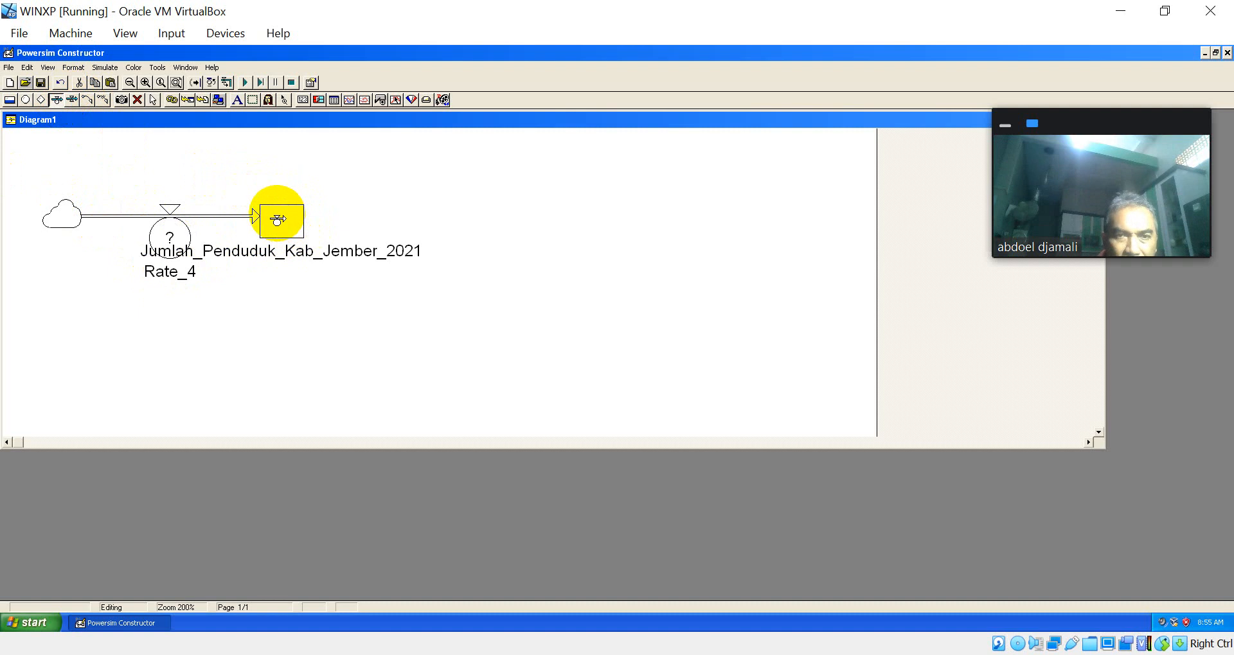
drag(277, 220, 554, 222)
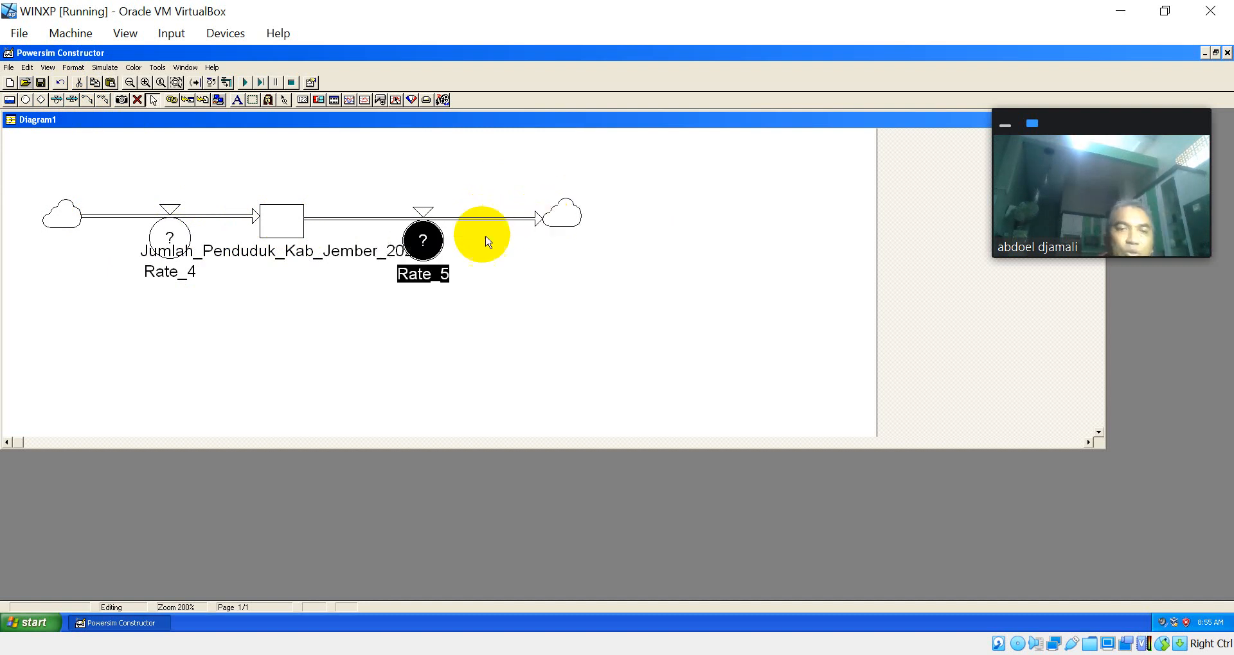
Step: Shorten the population level's name to Jumlah_Penduduk by removing the regency and year part
click(299, 220)
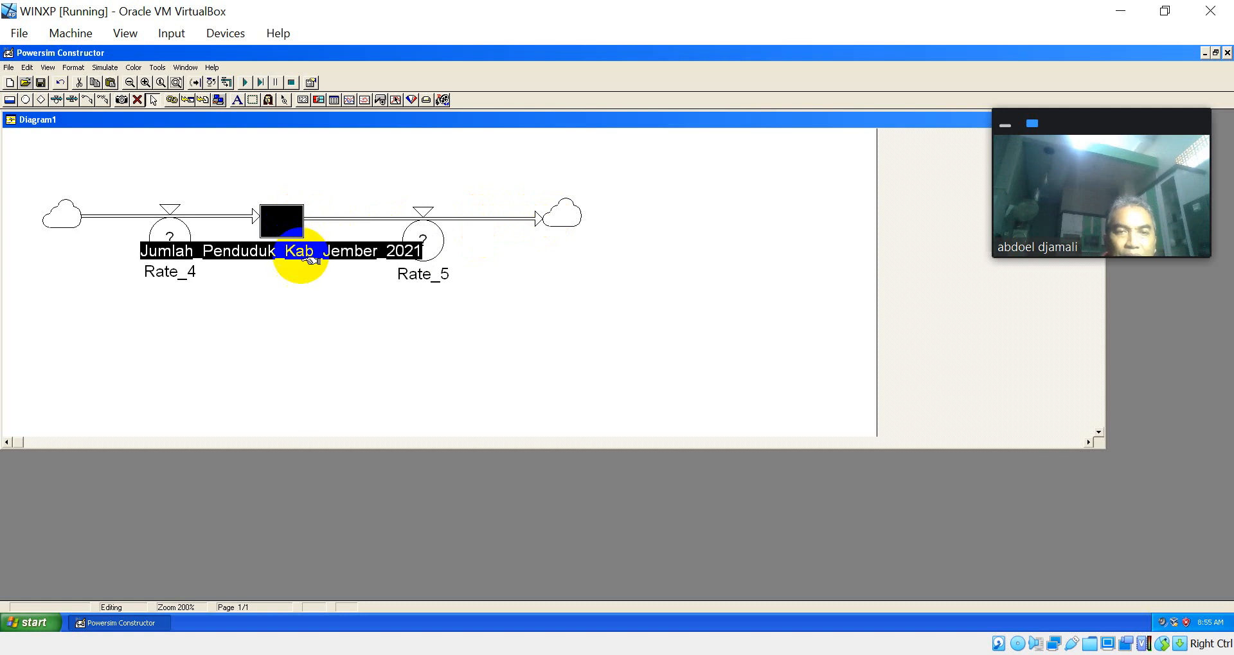
click(292, 251)
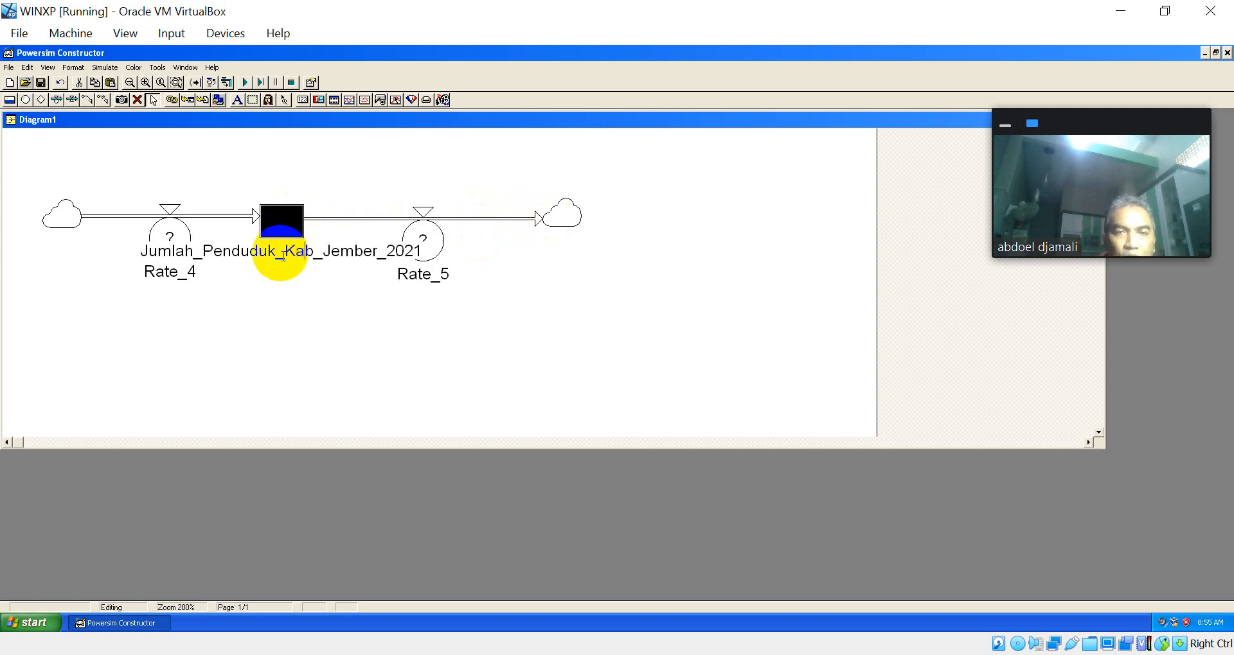
click(280, 254)
key(Delete)
key(Delete)
key(Delete)
key(Delete)
key(Delete)
key(Delete)
key(Delete)
key(Delete)
key(Delete)
key(Delete)
key(Delete)
key(Delete)
key(Delete)
key(Delete)
key(Delete)
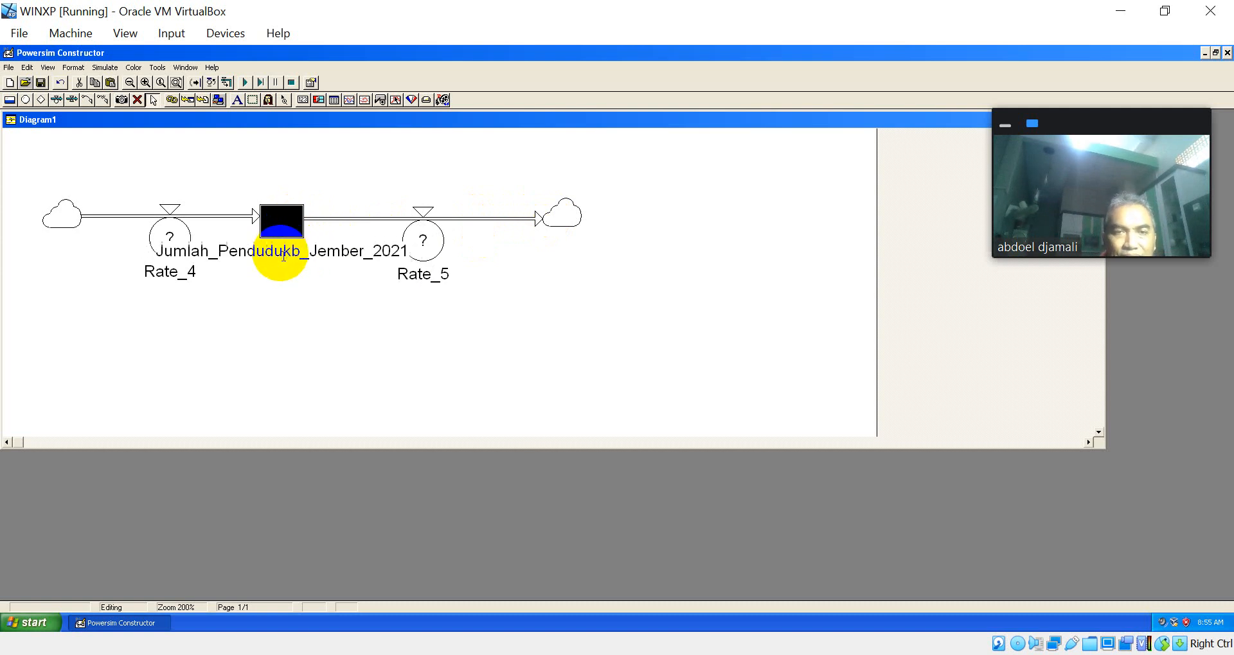
key(Delete)
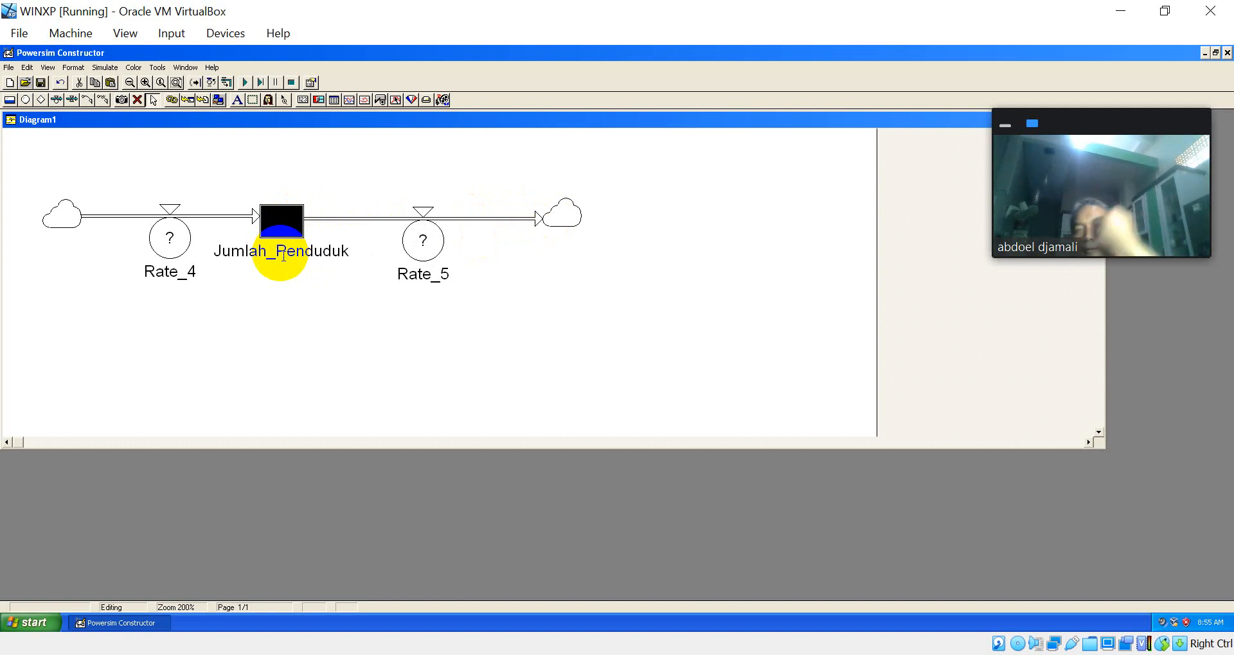
Step: Name the rate on the inflow to the population level Pengurangan_Penduduk
click(170, 236)
text(Pengu)
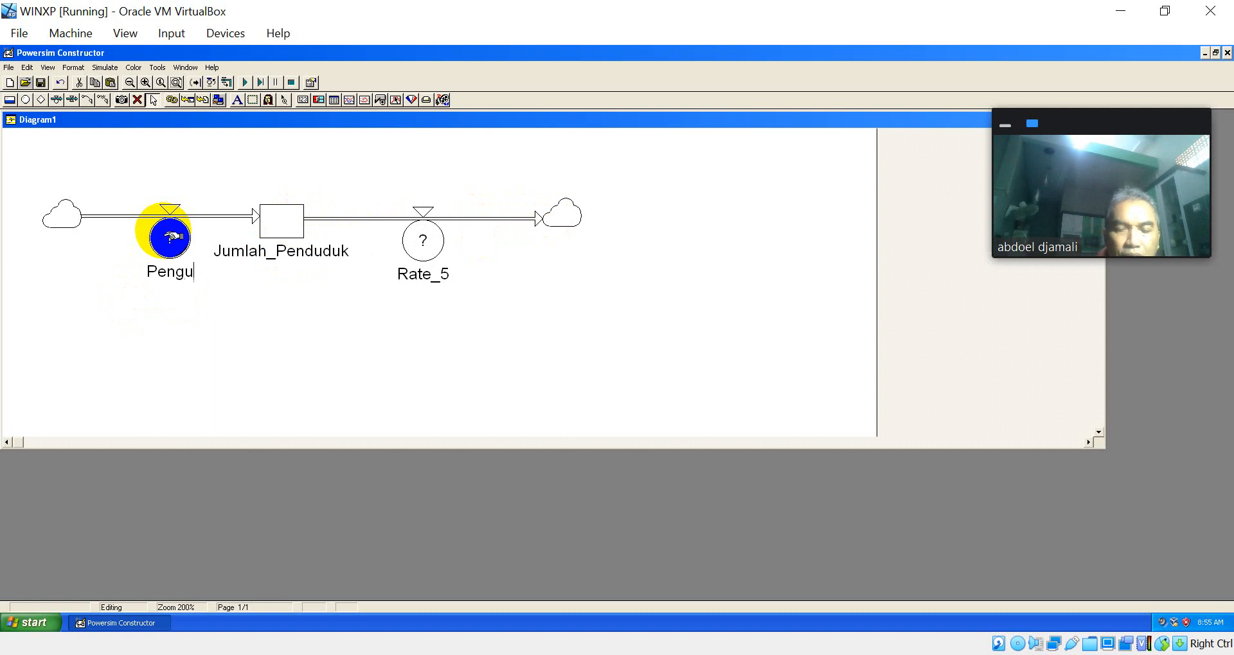
text(rangan_Penduduk)
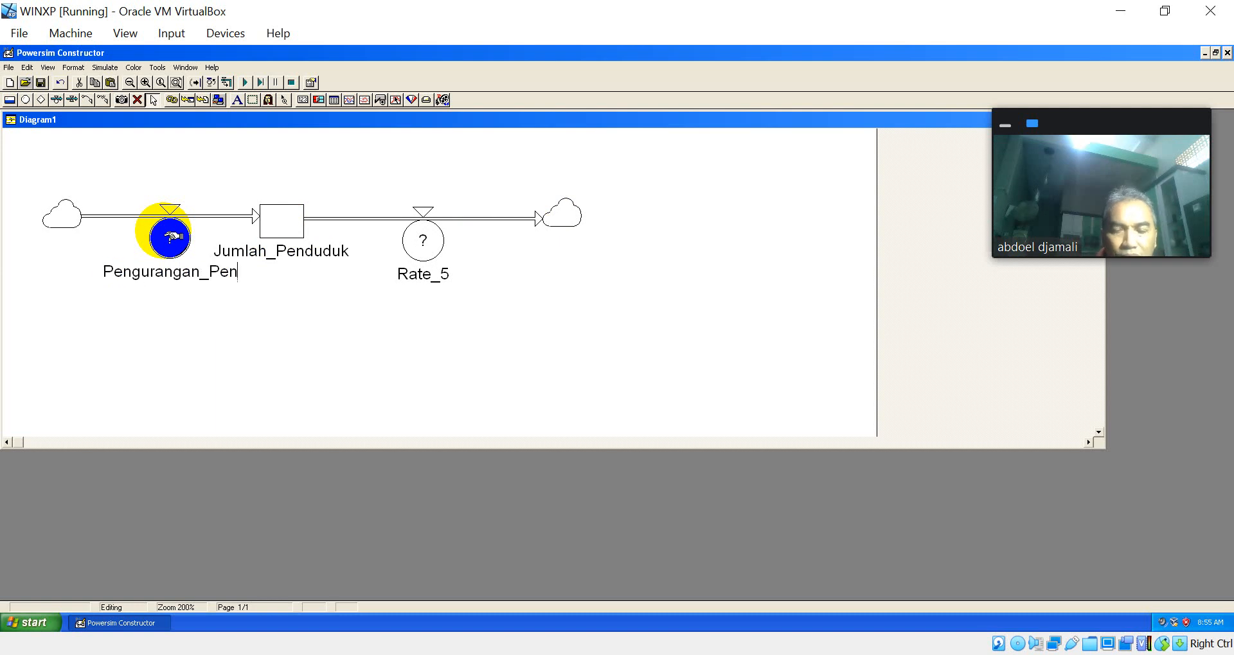
Step: Try to name the outflow rate Pengurangan_Penduduk, leaving its variable definition unchanged
double_click(434, 243)
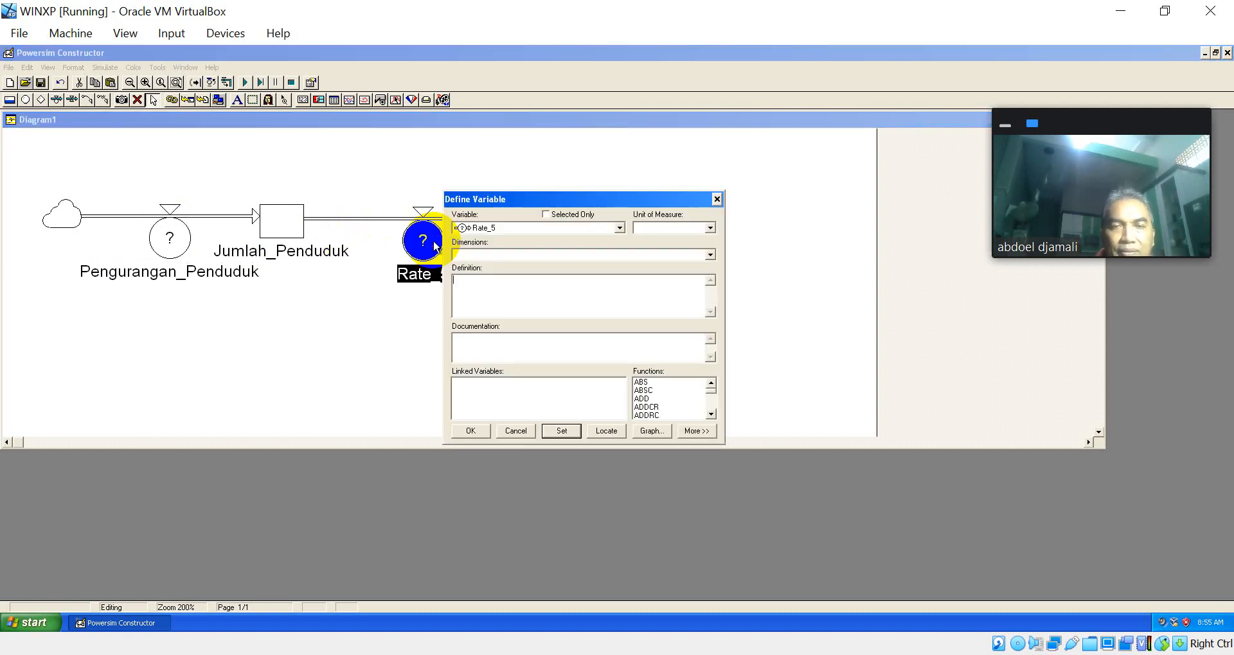
click(522, 430)
text(P)
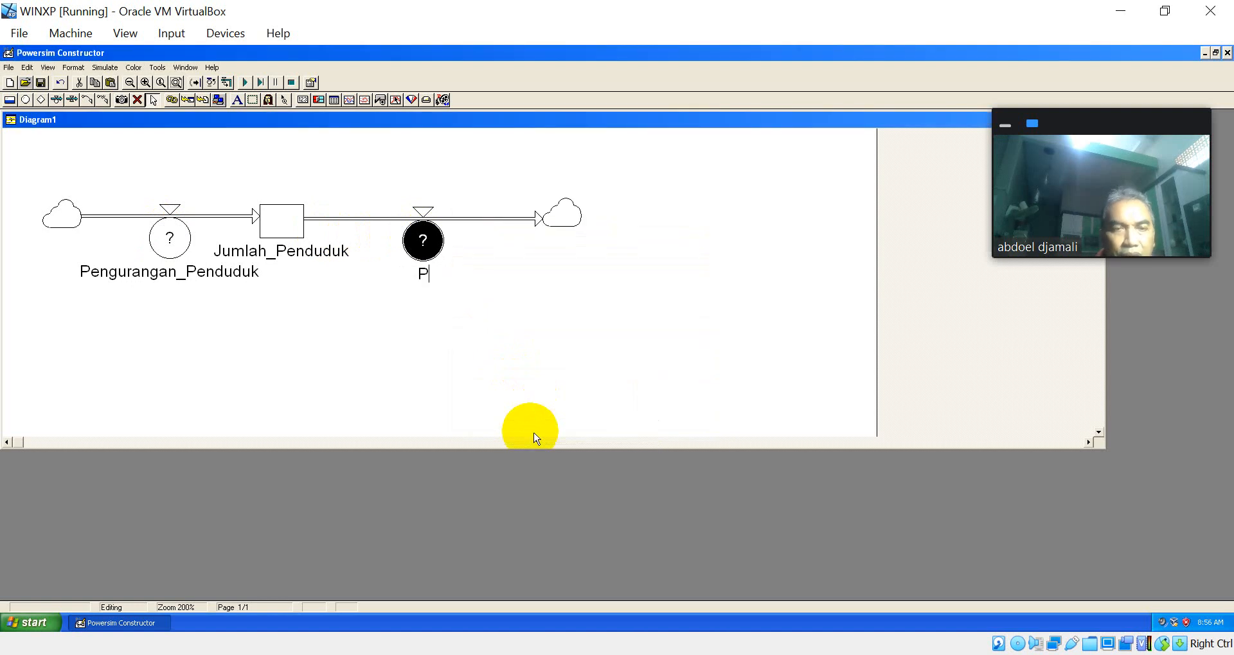
text(enguran)
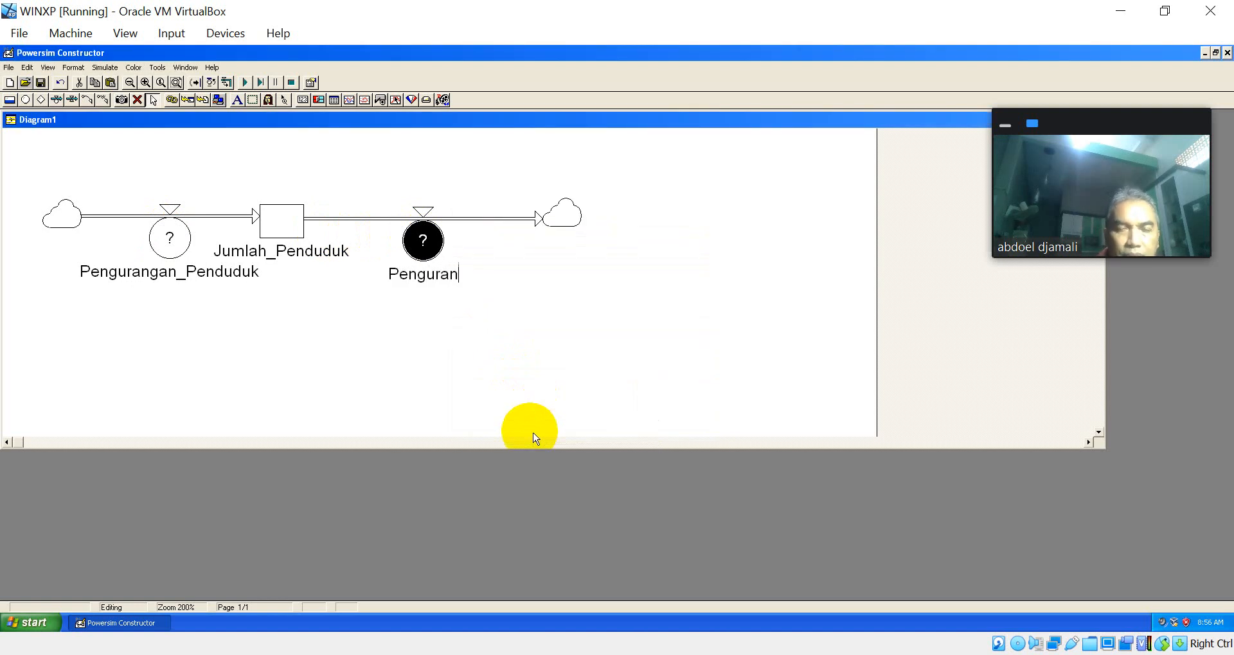
text(gan_Penduduk)
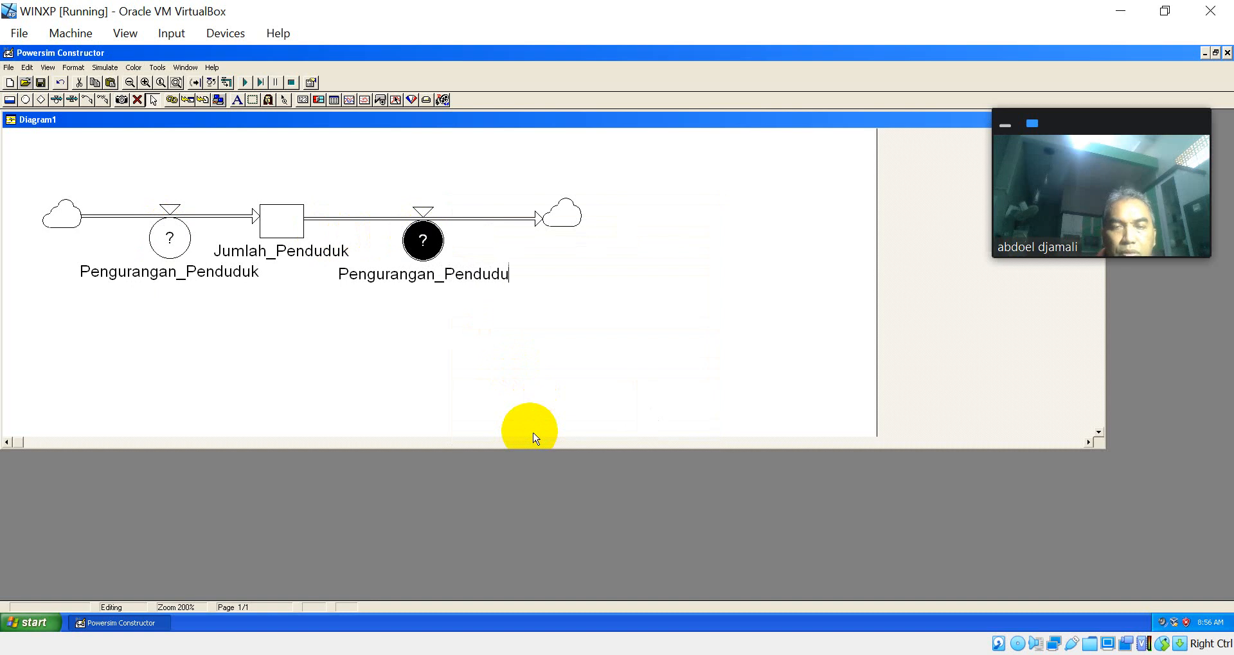
Step: Rename the rate on the inflow to the population level as Penambahan_Penduduk
click(171, 251)
click(124, 273)
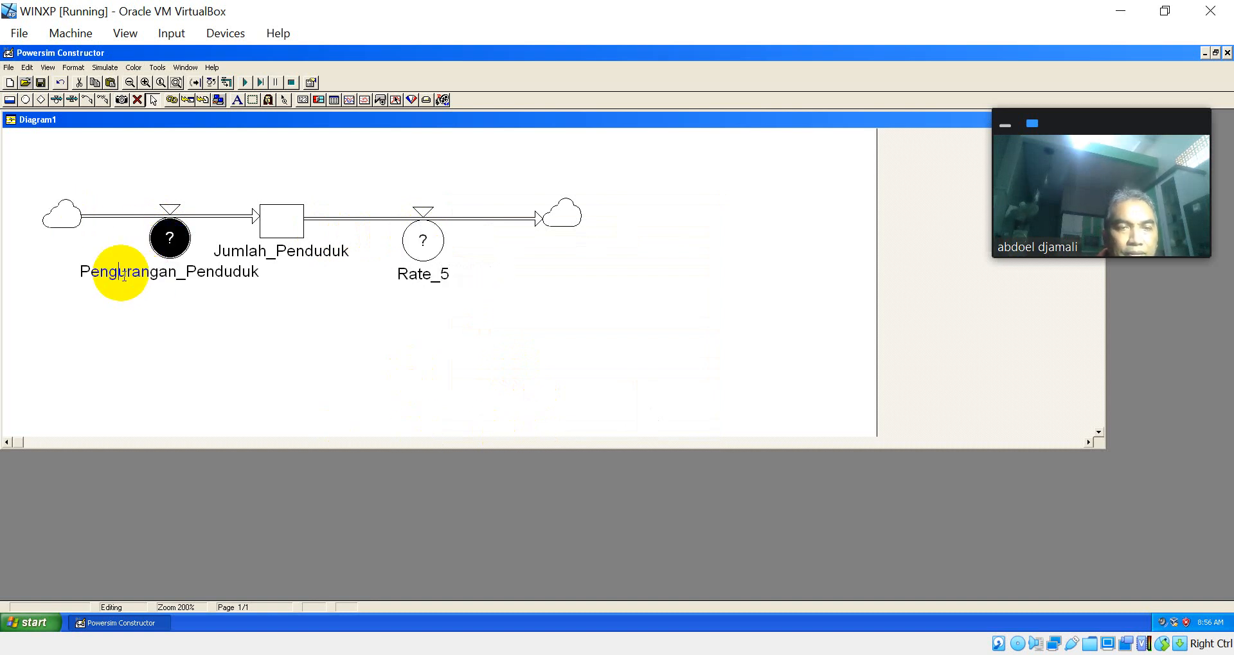
text(ambahan)
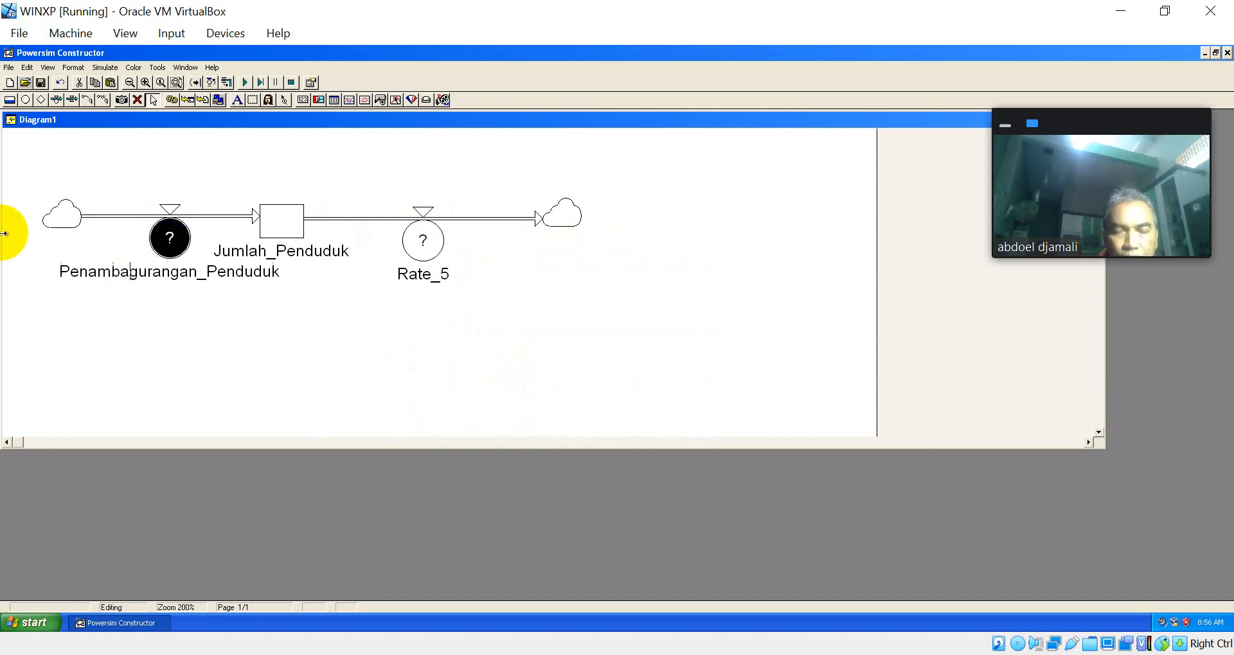
key(Delete)
key(Delete)
key(Delete)
key(Delete)
key(Delete)
key(Delete)
key(Delete)
key(Delete)
key(Delete)
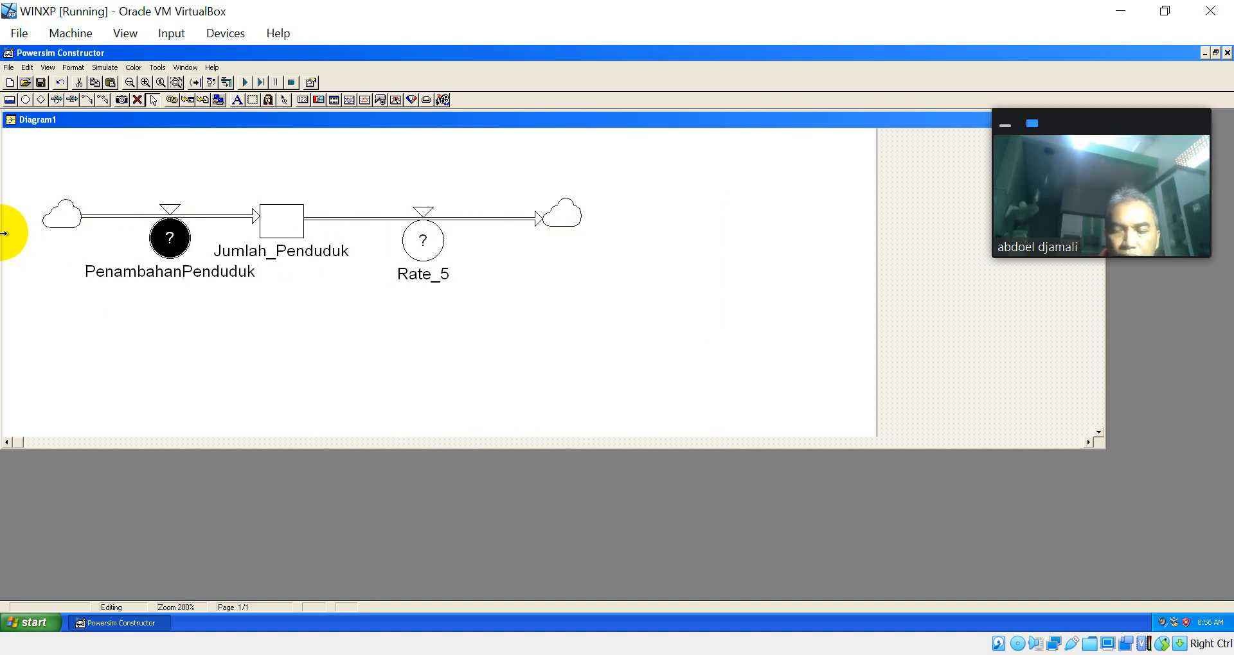
key(Return)
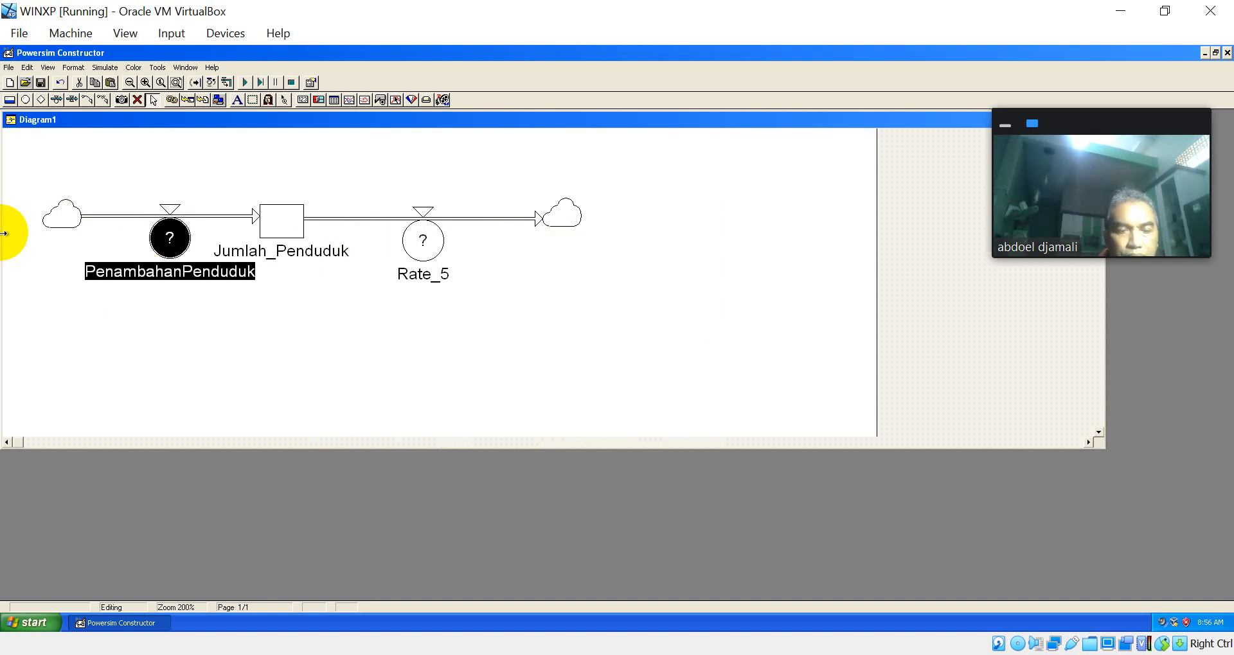
click(169, 276)
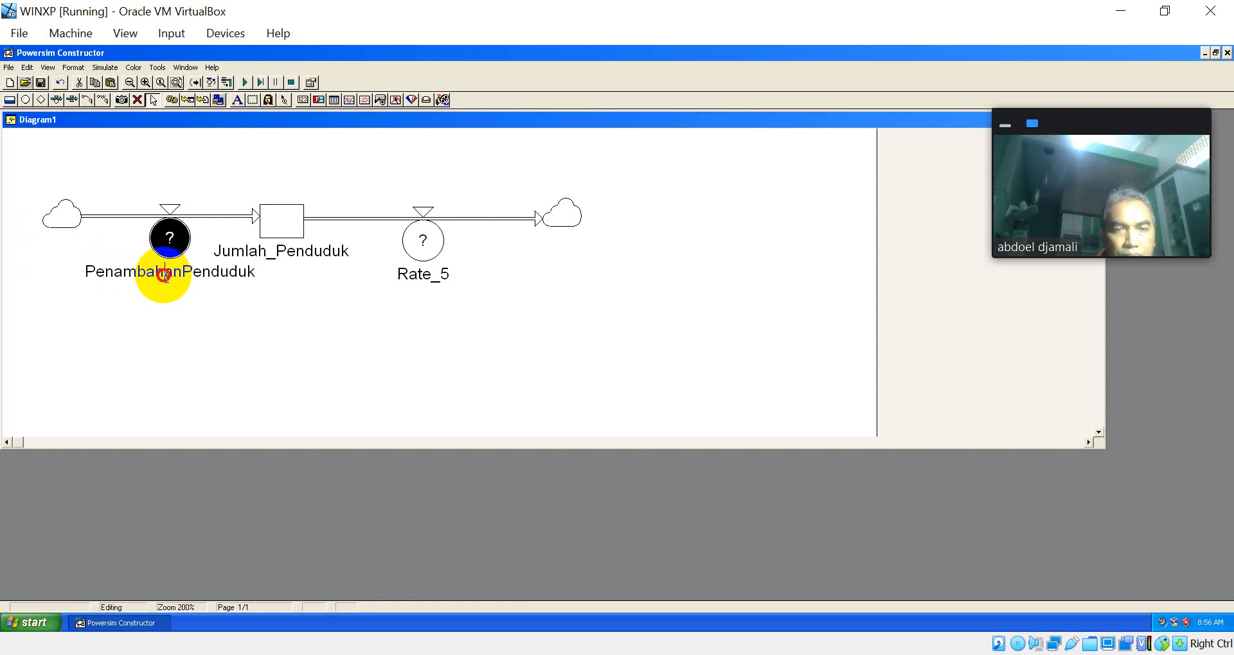
click(181, 273)
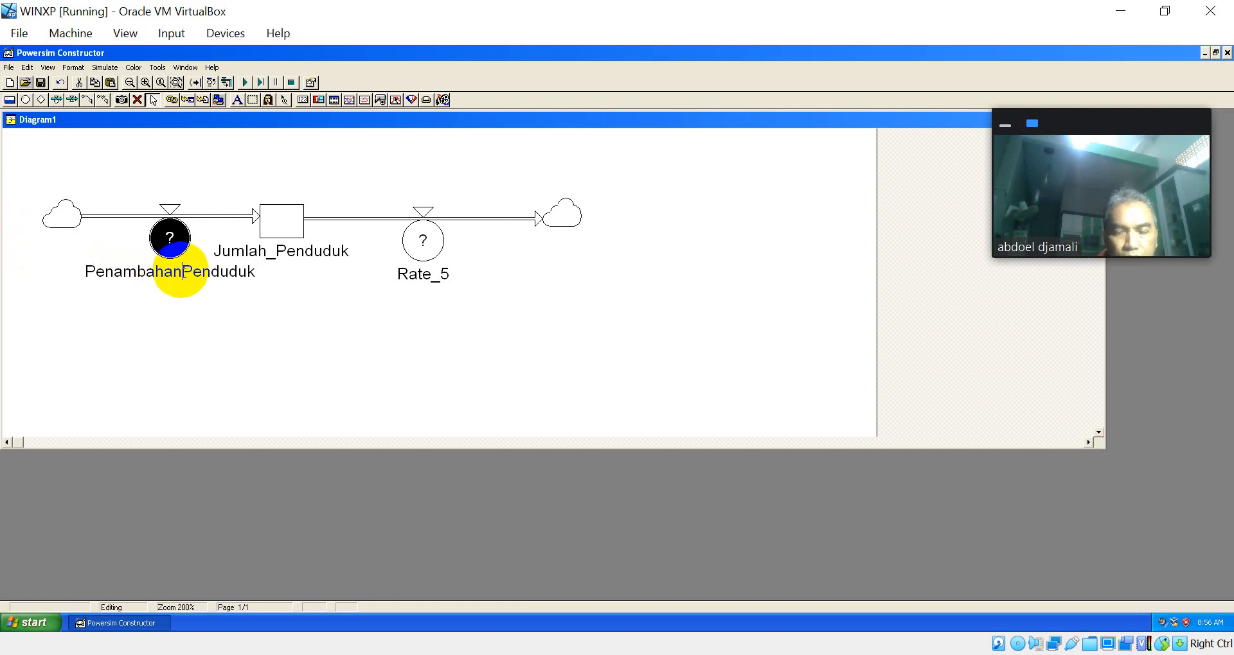
text(_)
key(Return)
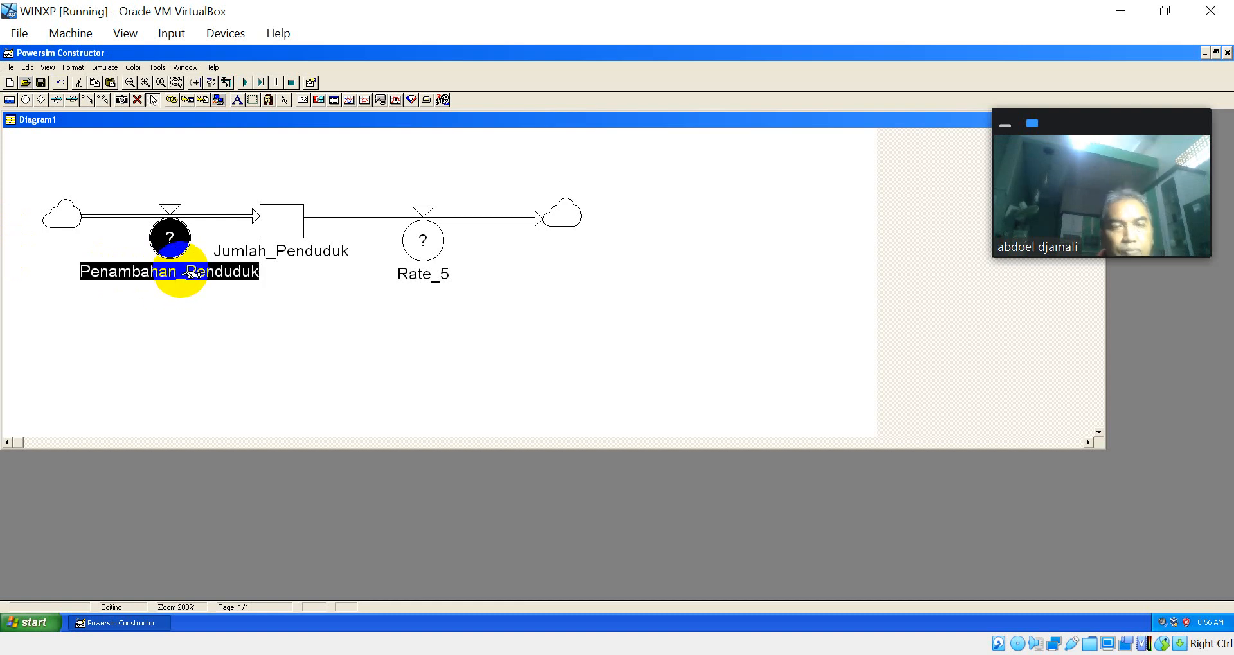
Step: Rename the rate on the outflow from the population level as Pengurangan_Penduduk
click(424, 241)
text(P)
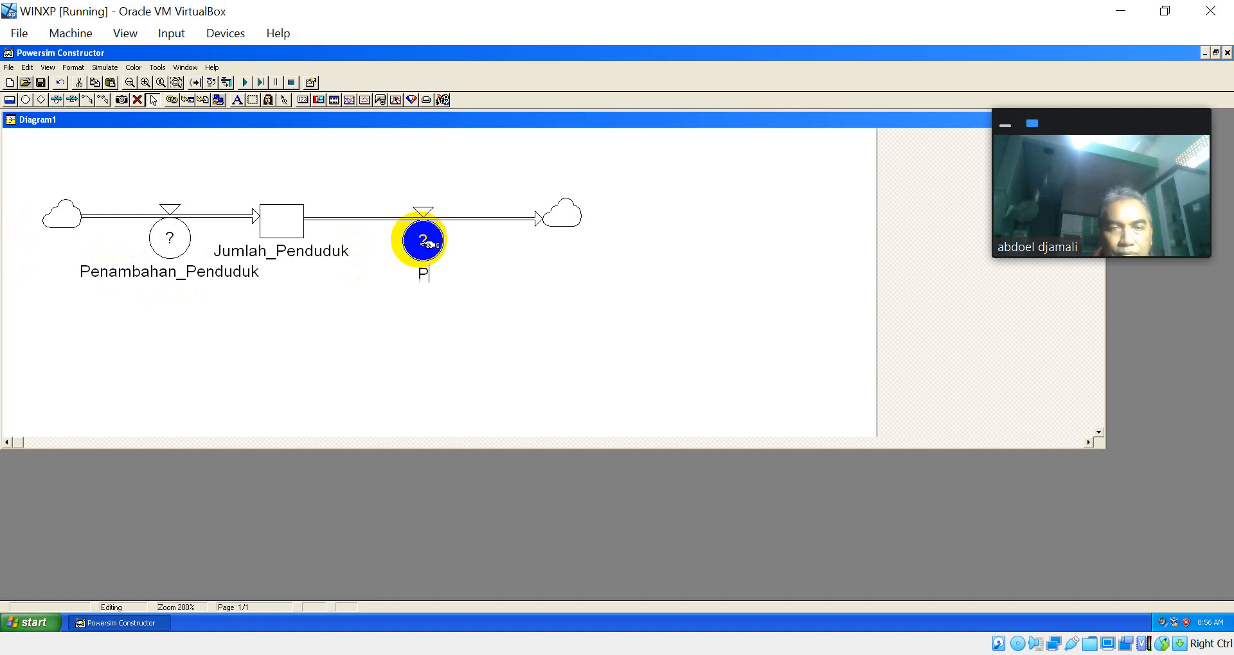
text(engurang)
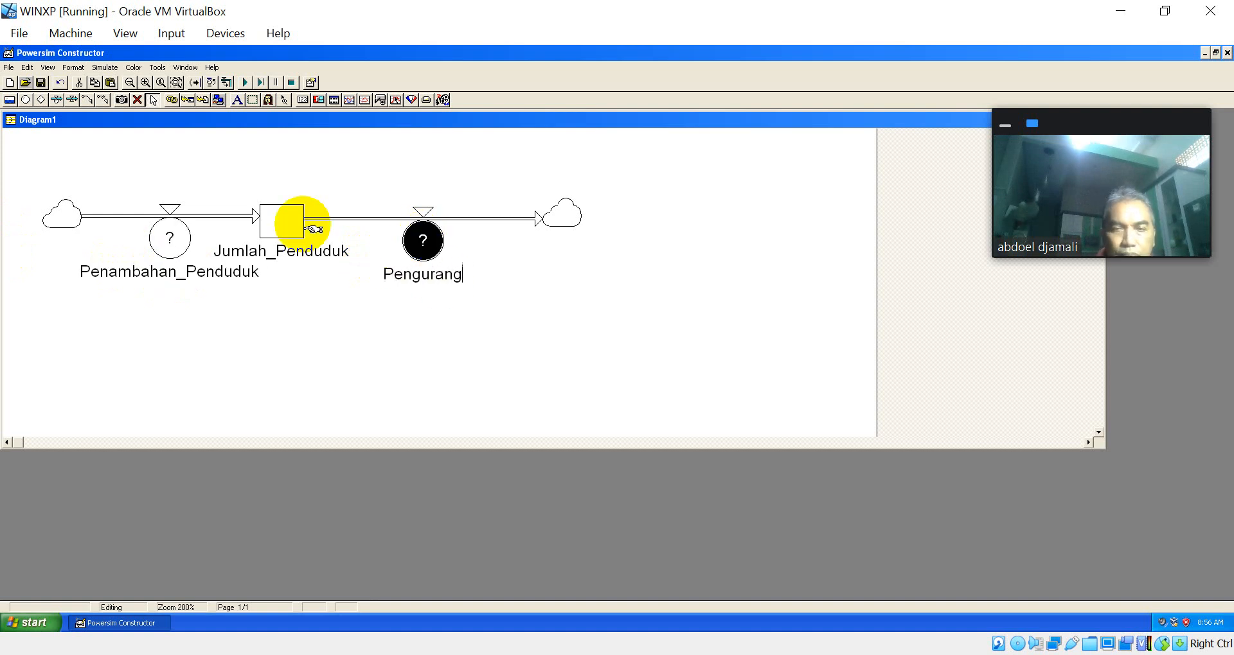
text(an_Penduduk)
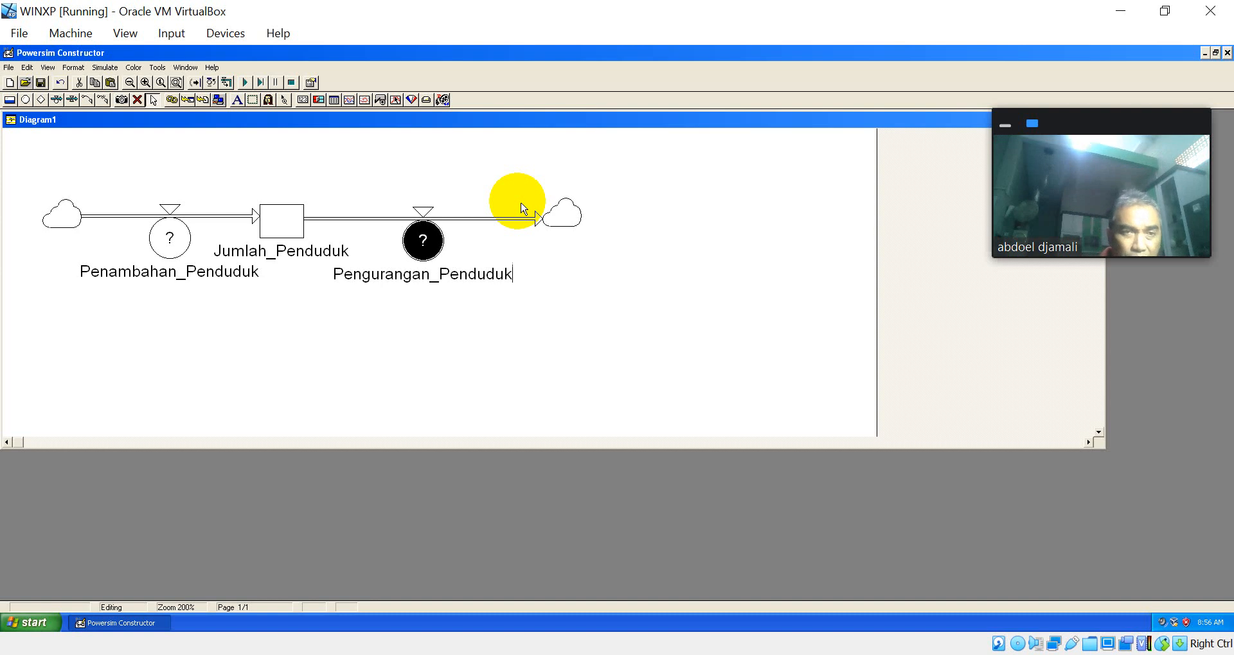
Step: Add an auxiliary above the Penambahan_Penduduk rate and name it Kelahiran
click(25, 100)
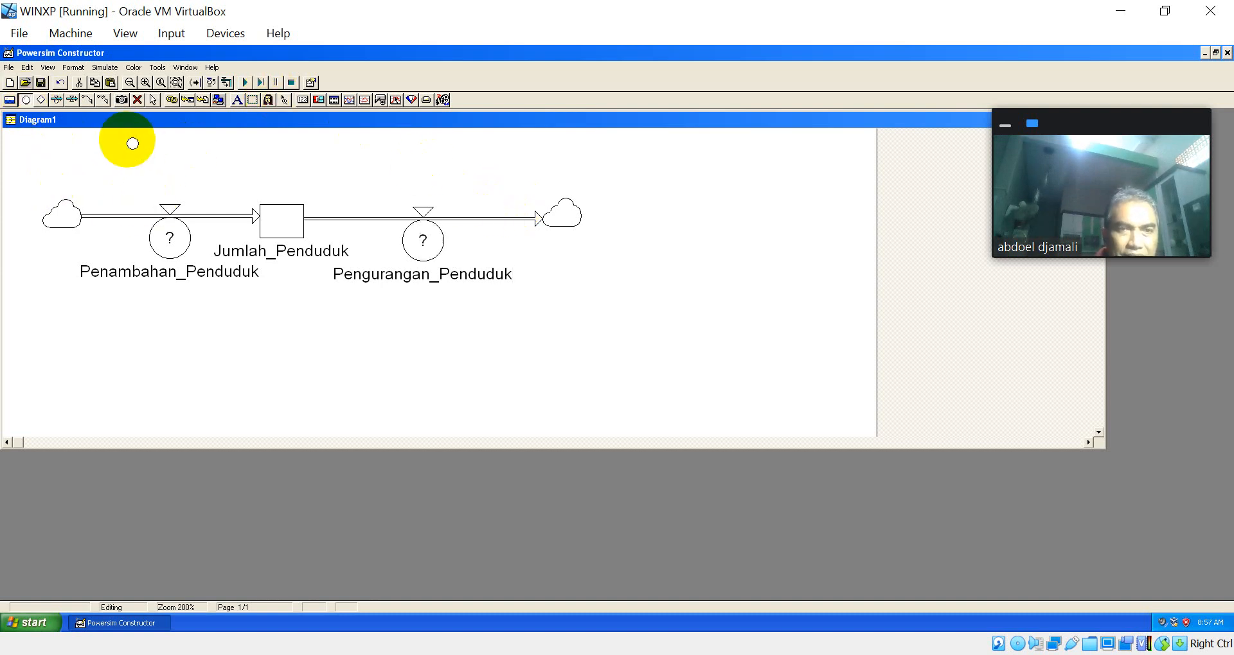
click(130, 143)
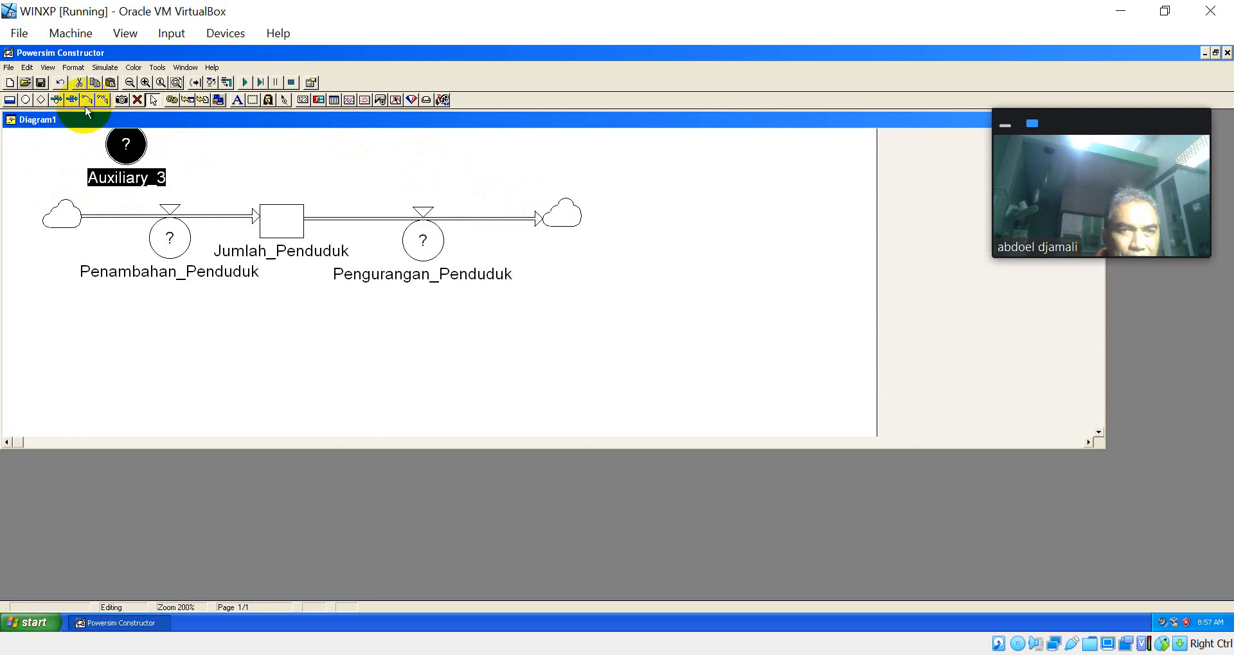
click(131, 145)
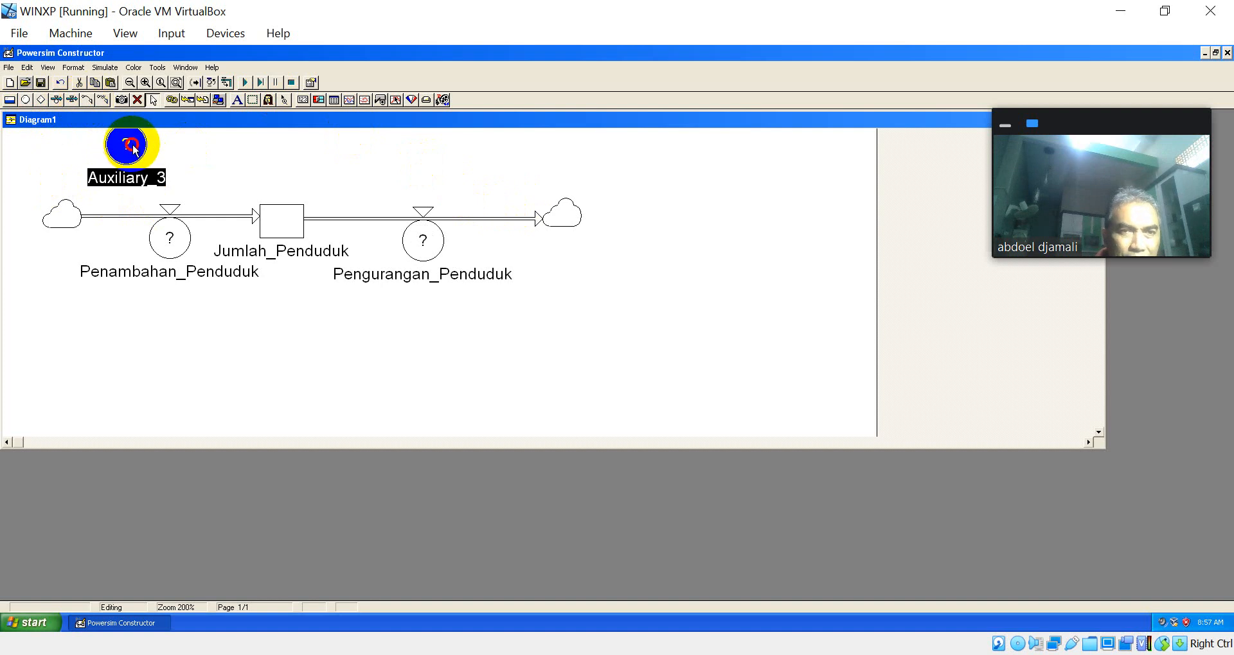
click(27, 100)
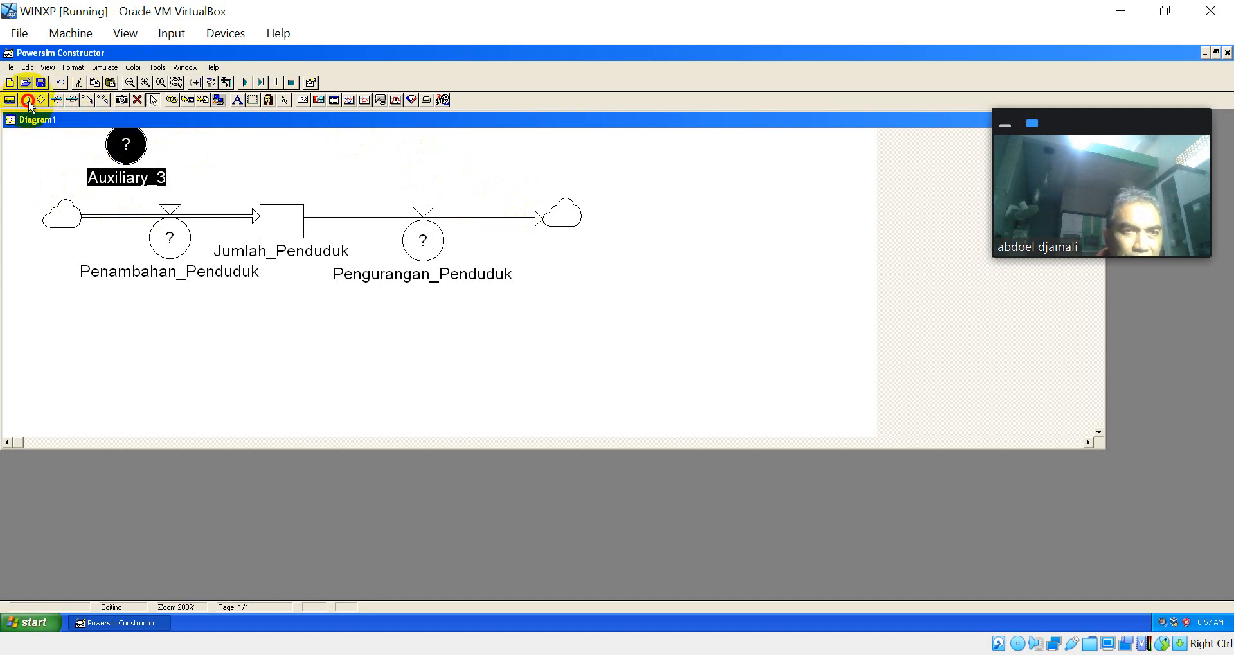
click(41, 101)
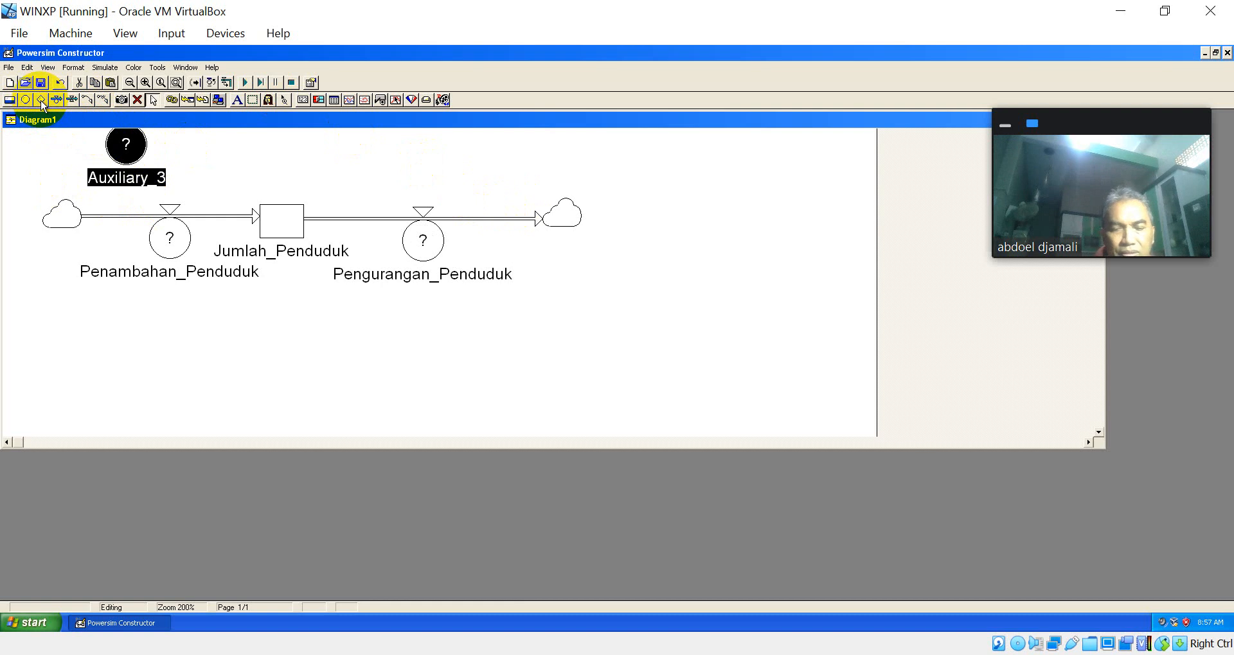
text(Kelahiran)
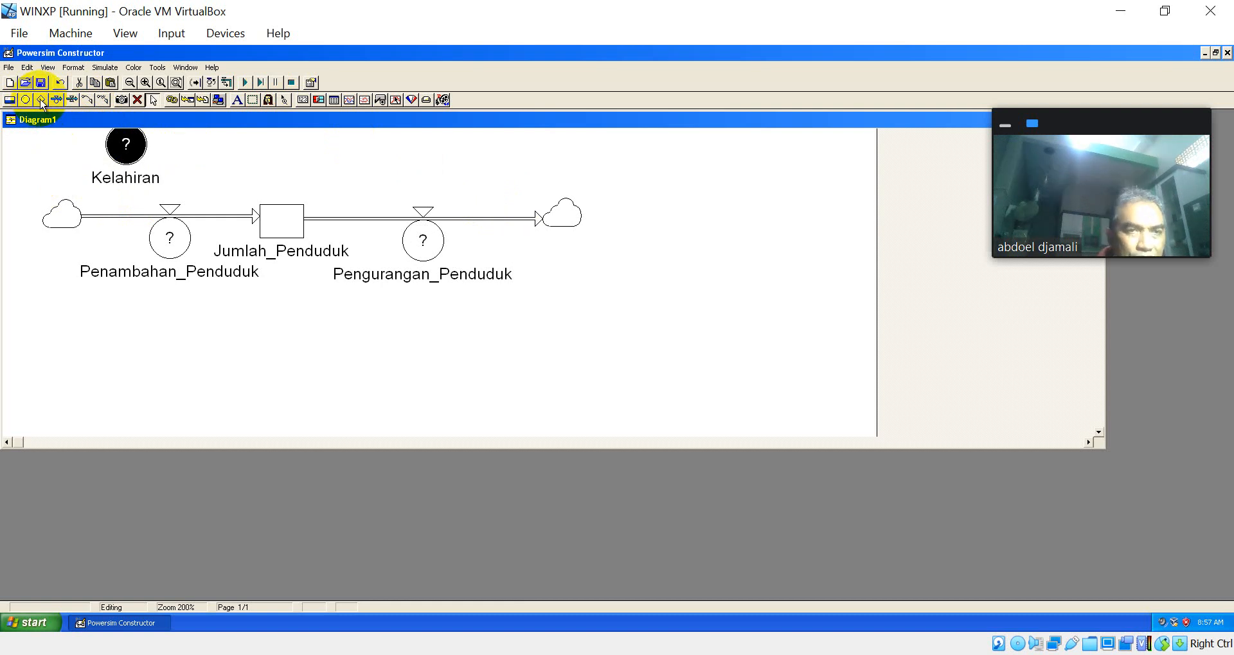
Step: Add a constant named Laju_Kelahiran beside Kelahiran and space it so the two labels do not overlap
click(40, 100)
click(201, 141)
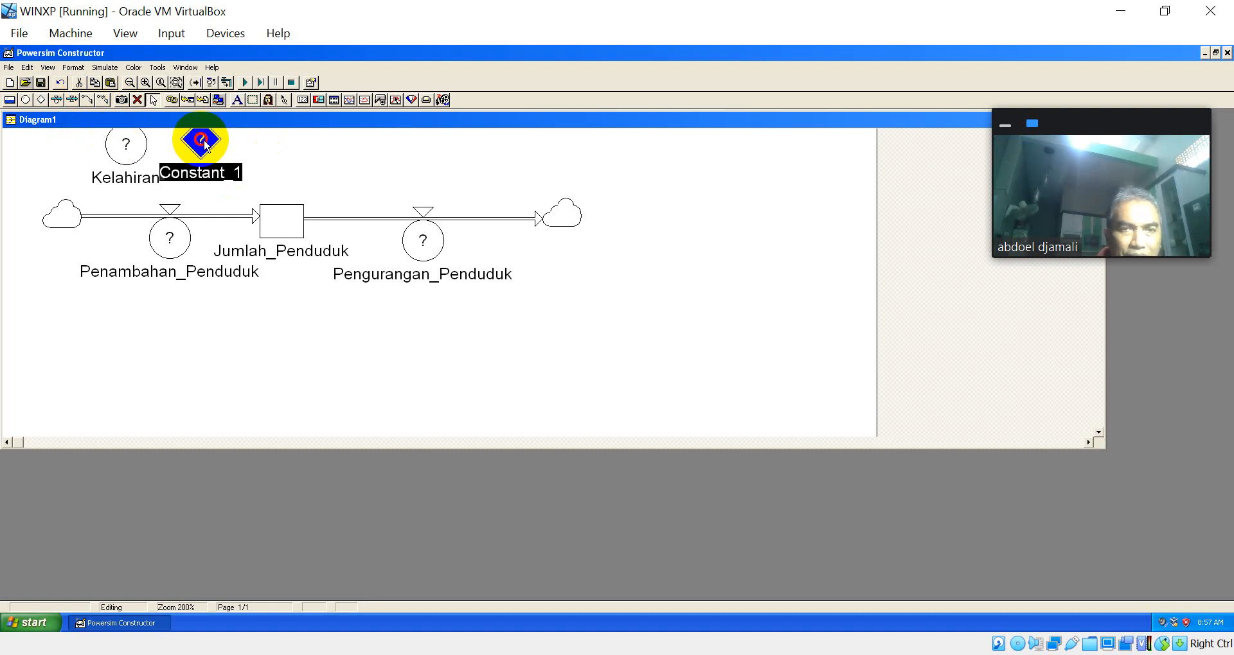
text(Laju_)
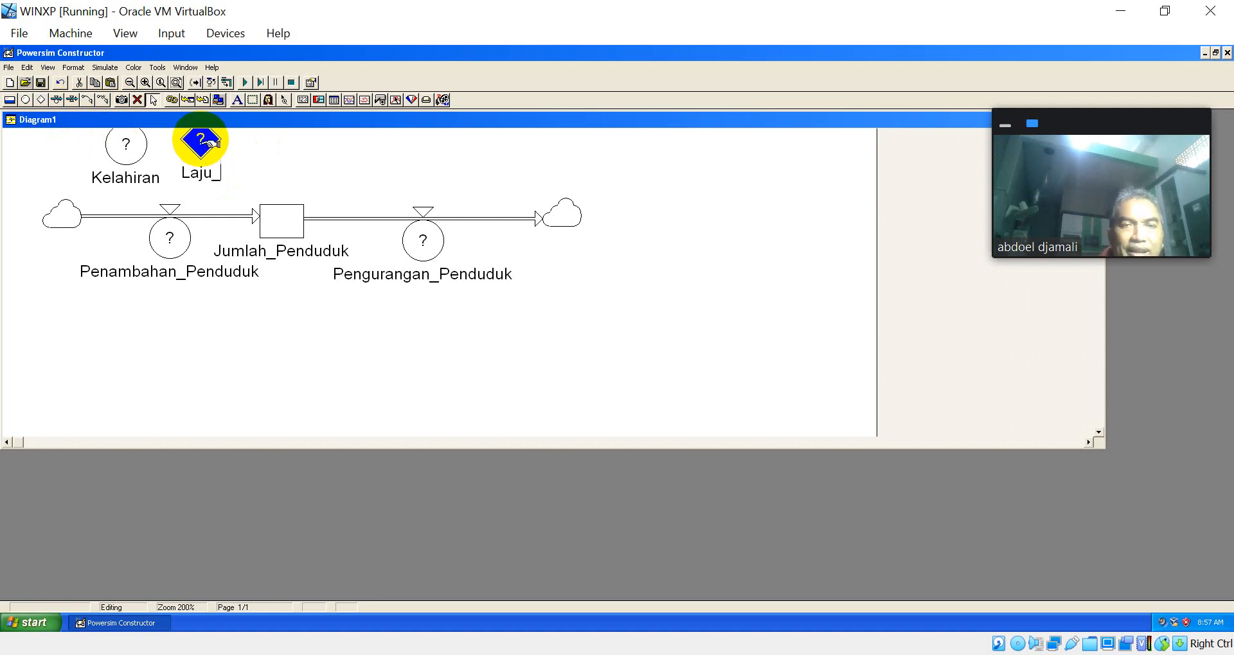
text(Kelah)
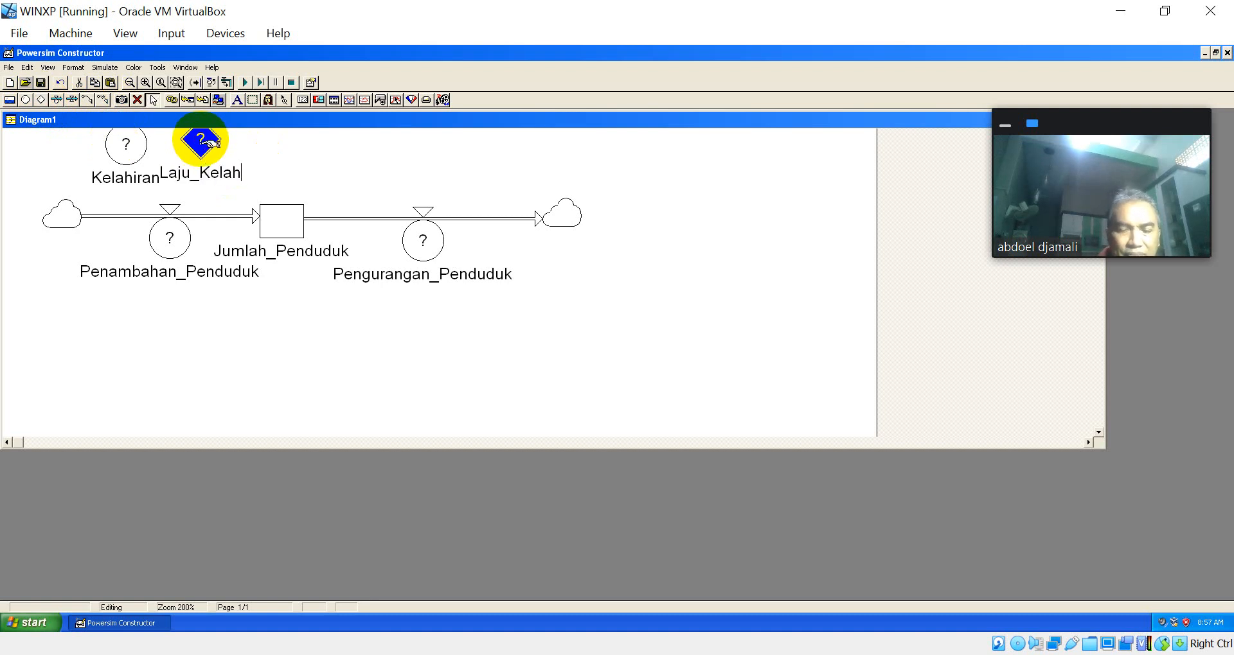
text(iran)
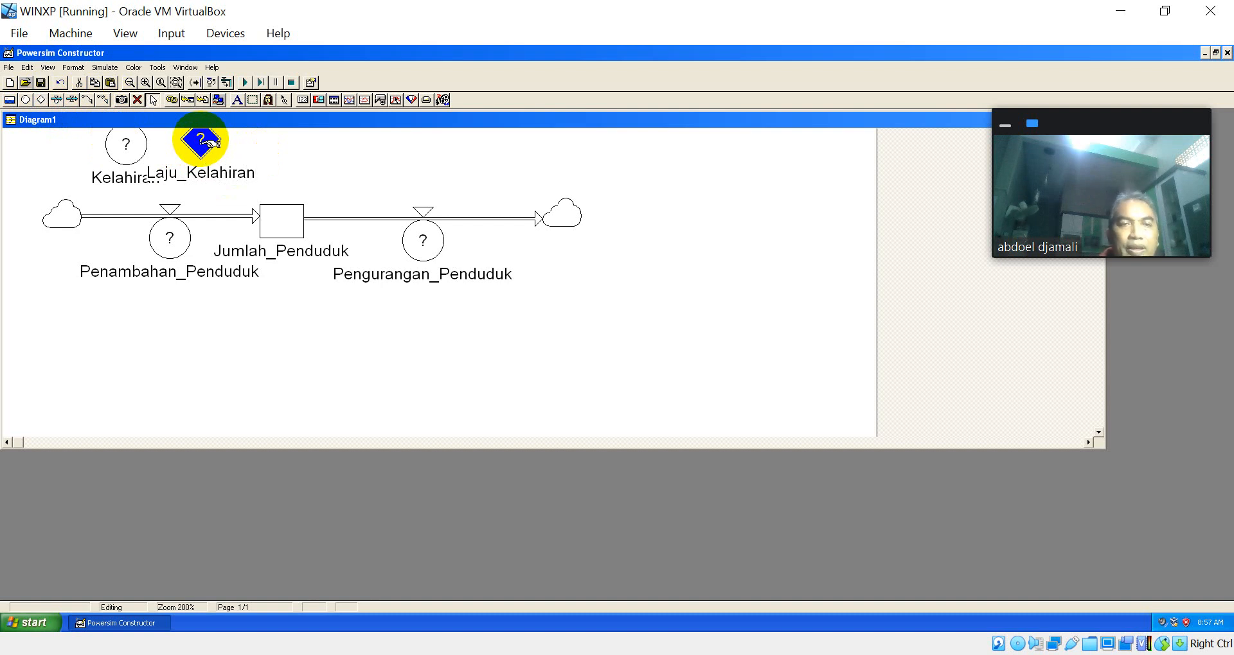
drag(200, 142, 248, 149)
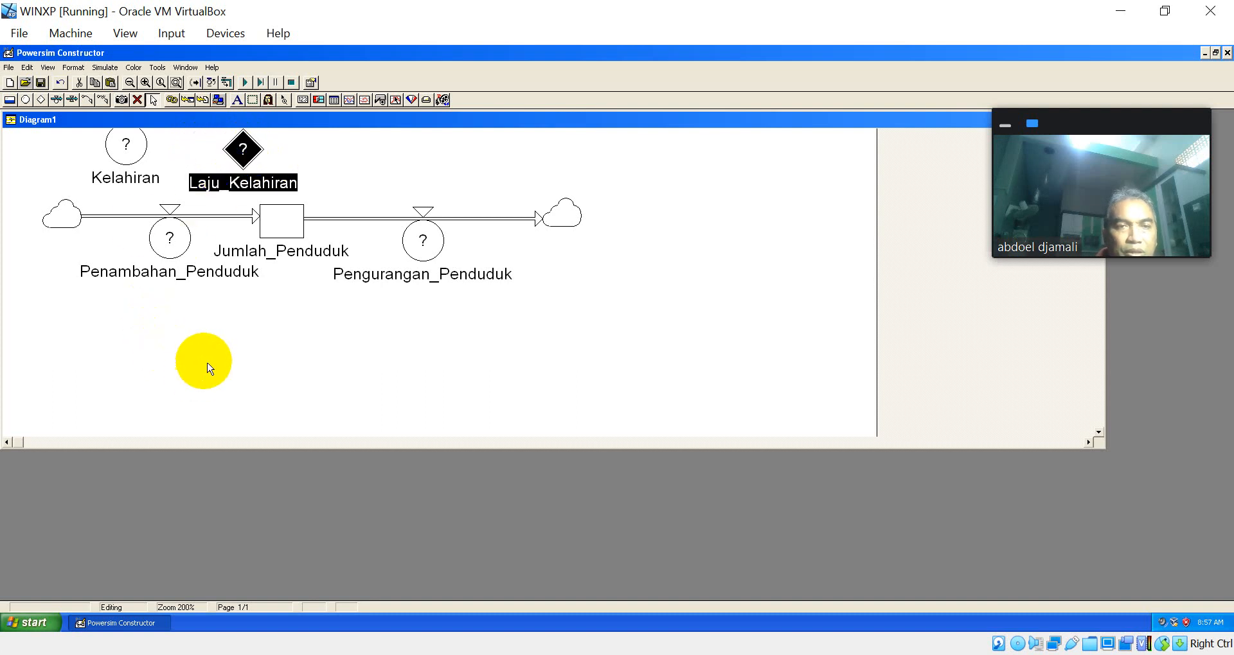
Step: Place an auxiliary and a constant side by side below the Penambahan_Penduduk rate, keeping their default names
click(26, 100)
click(101, 349)
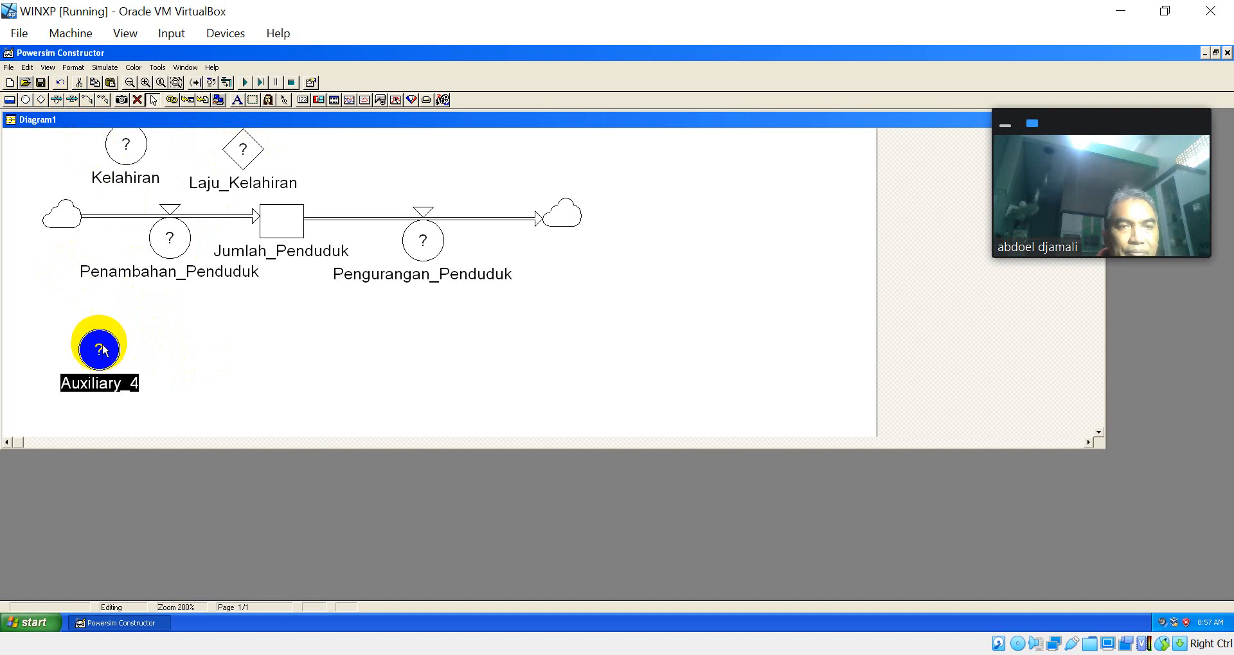
click(41, 101)
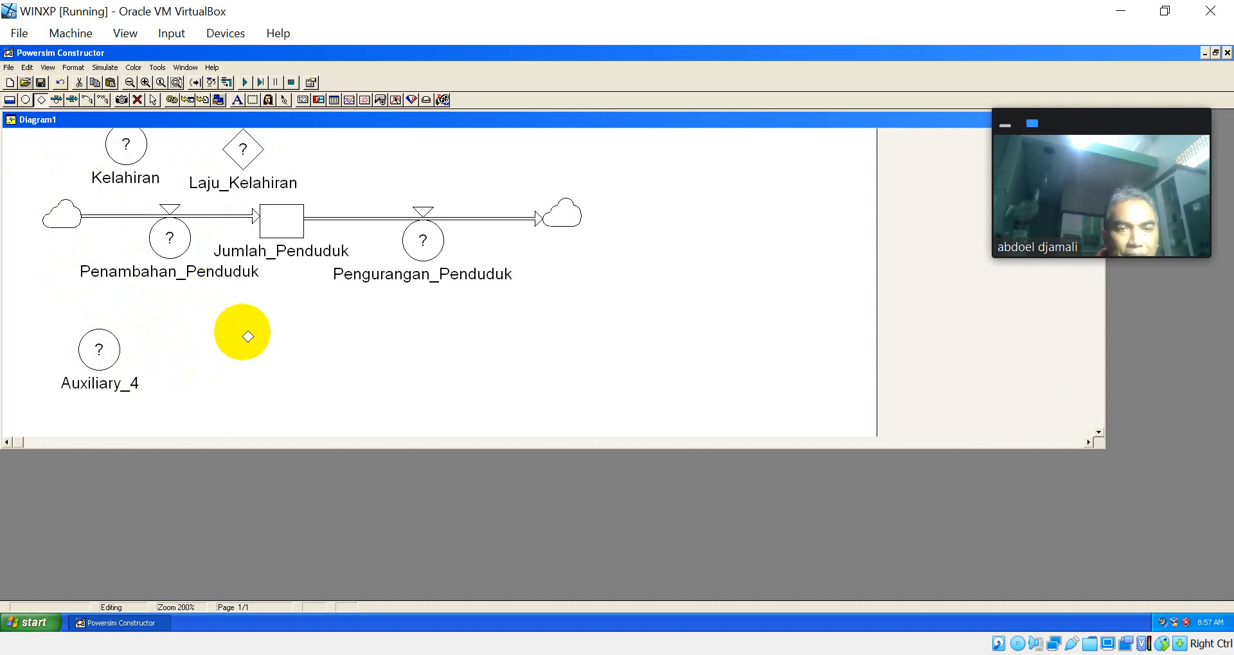
click(235, 335)
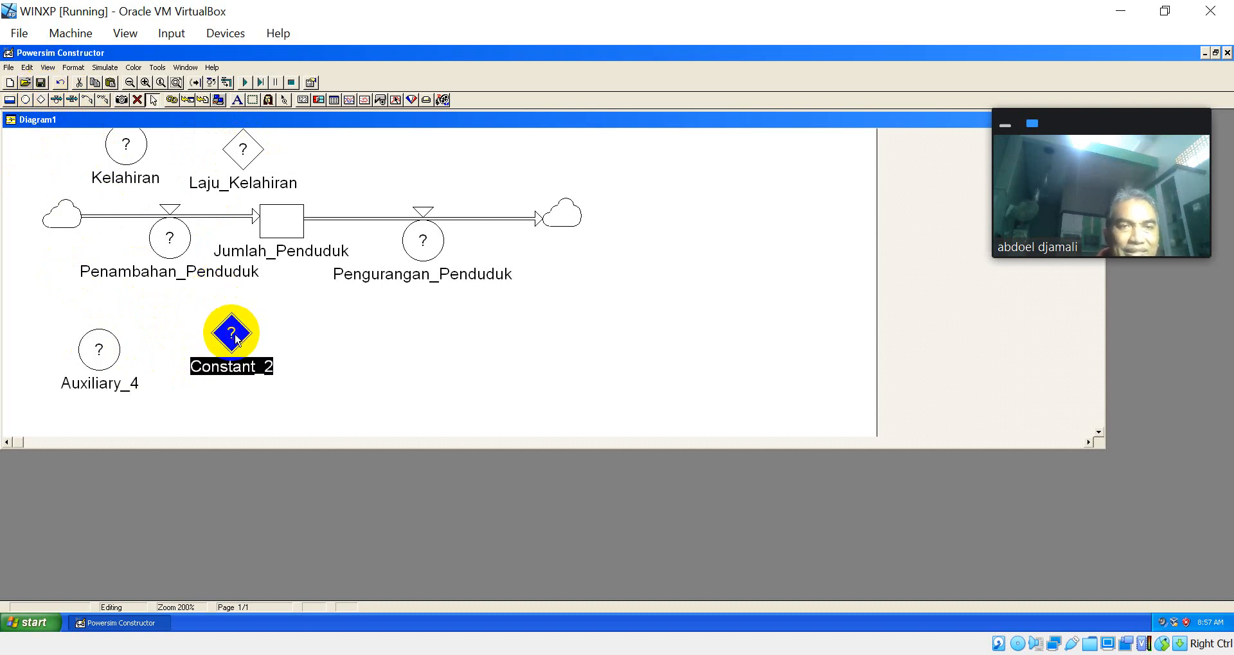
Step: Link the auxiliary and the constant below the inflow to the Penambahan_Penduduk rate
click(88, 100)
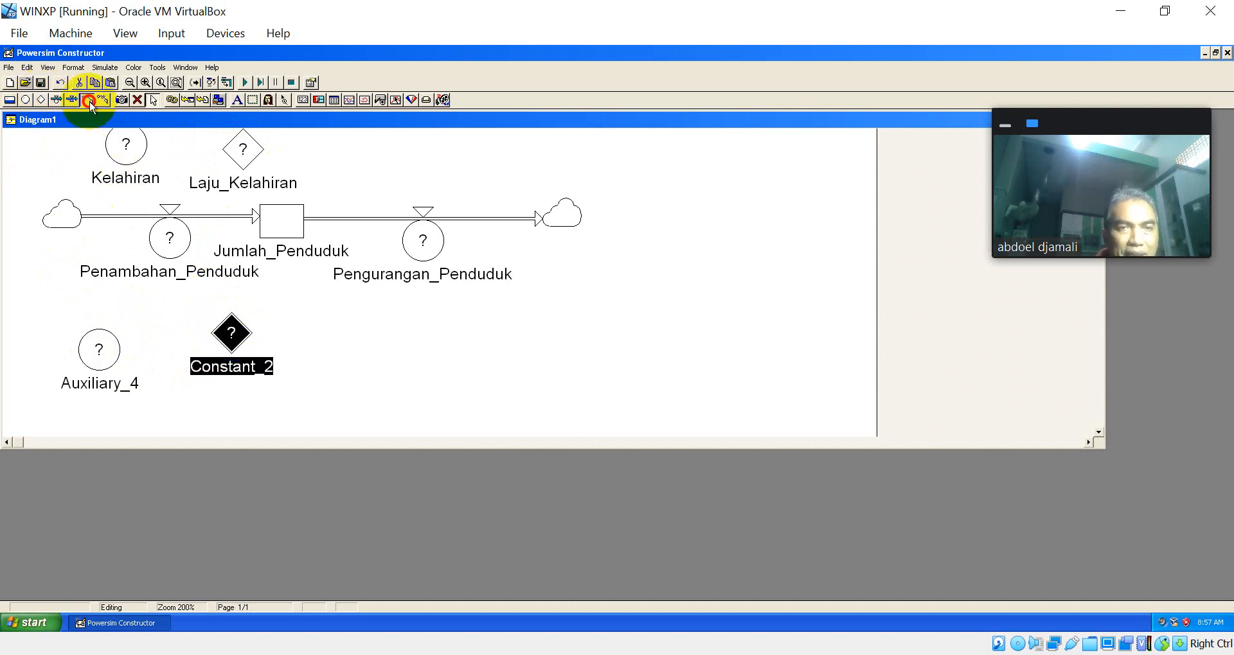
drag(101, 341, 171, 244)
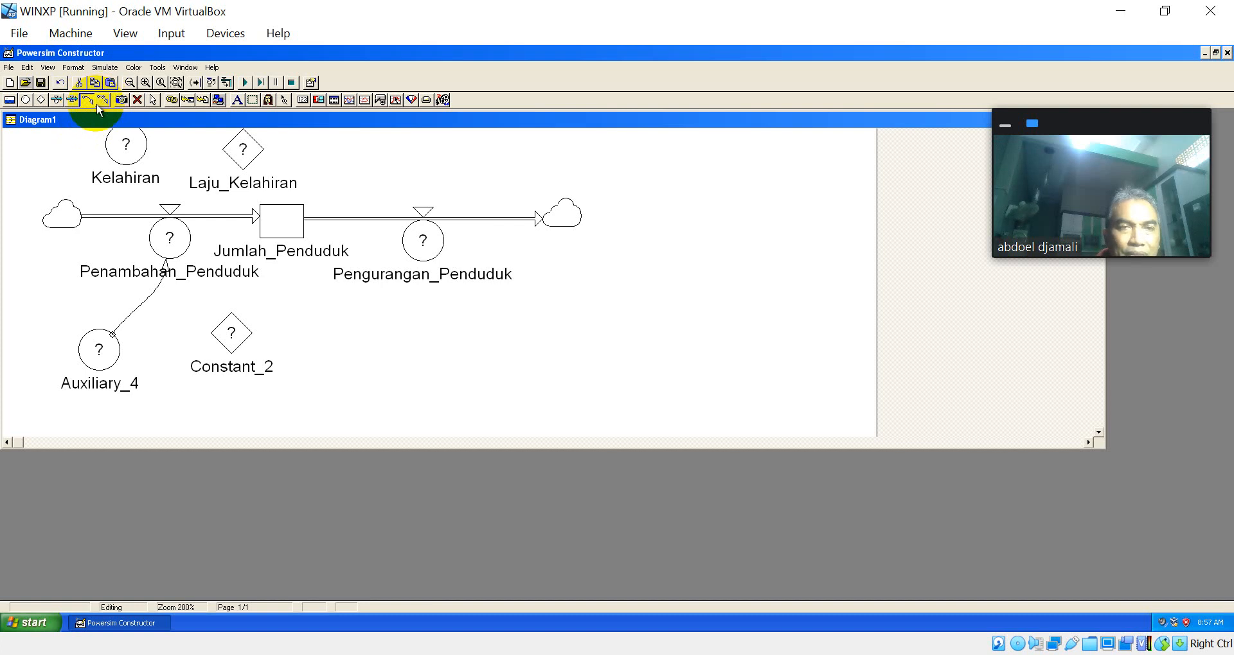
click(228, 329)
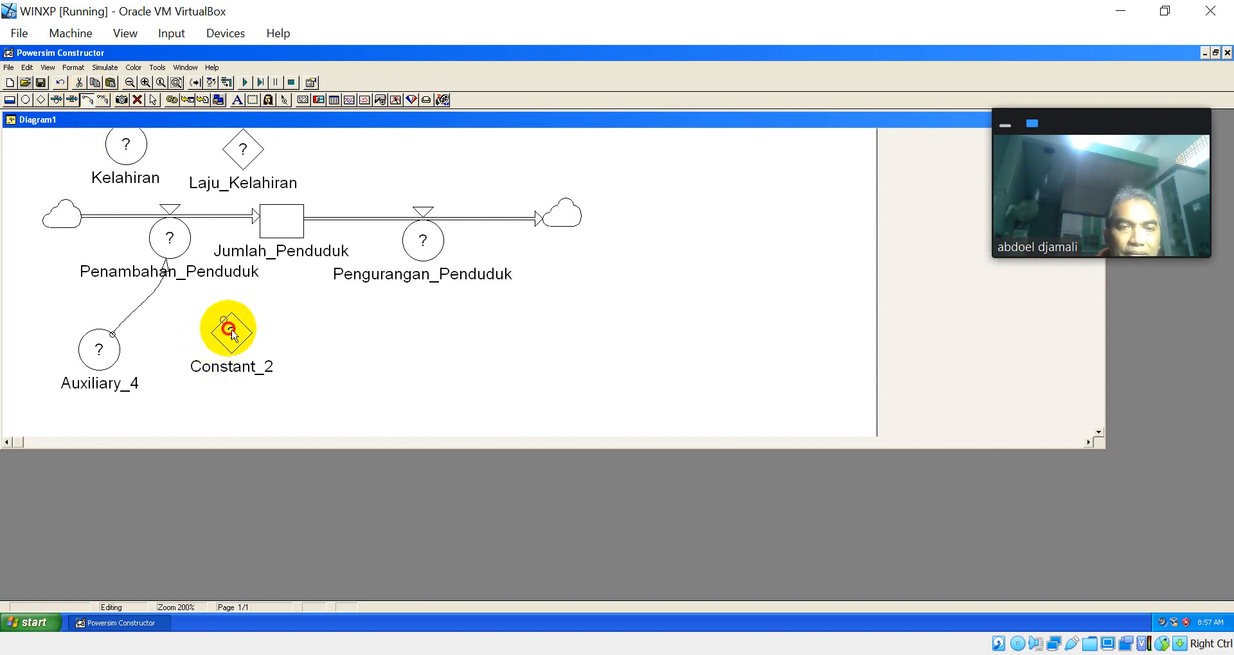
drag(229, 330, 170, 242)
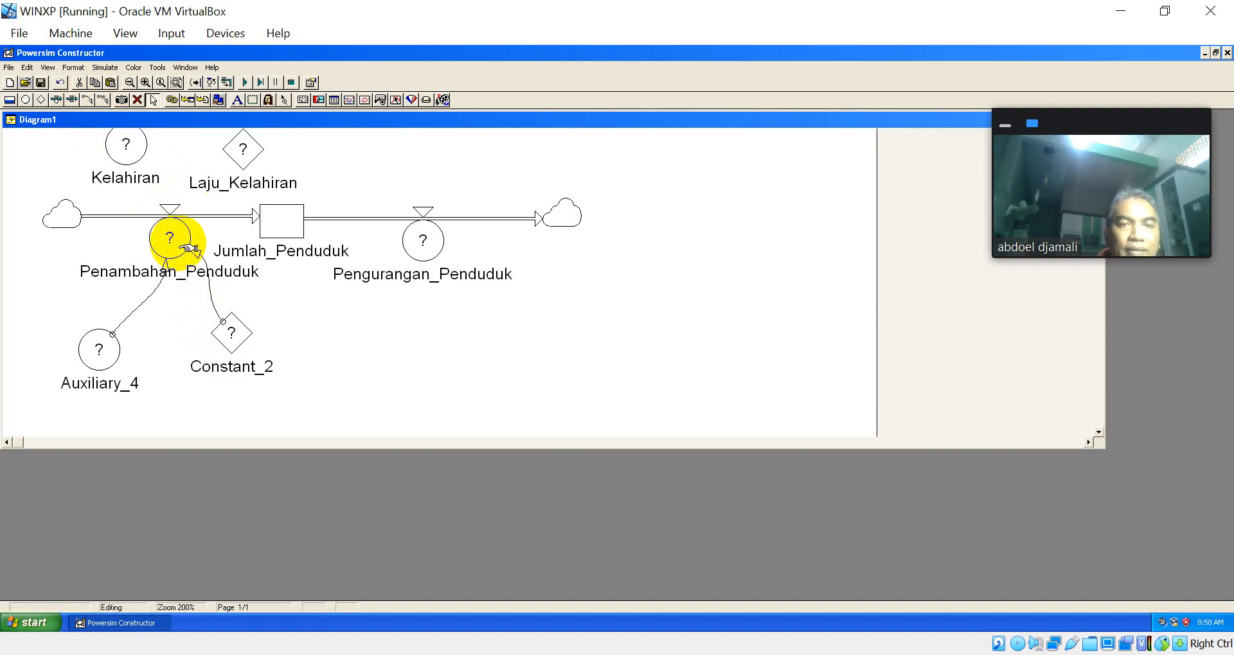
Step: Link Kelahiran and Laju_Kelahiran to the Penambahan_Penduduk rate
click(90, 98)
drag(130, 139, 166, 236)
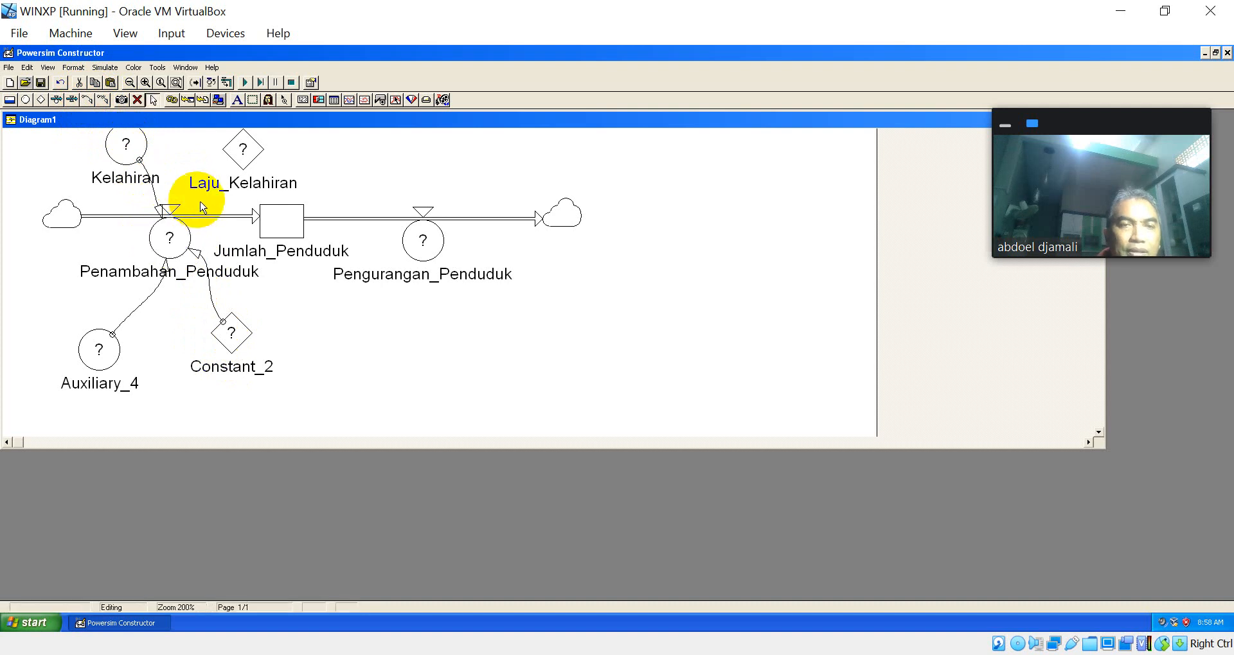
click(87, 100)
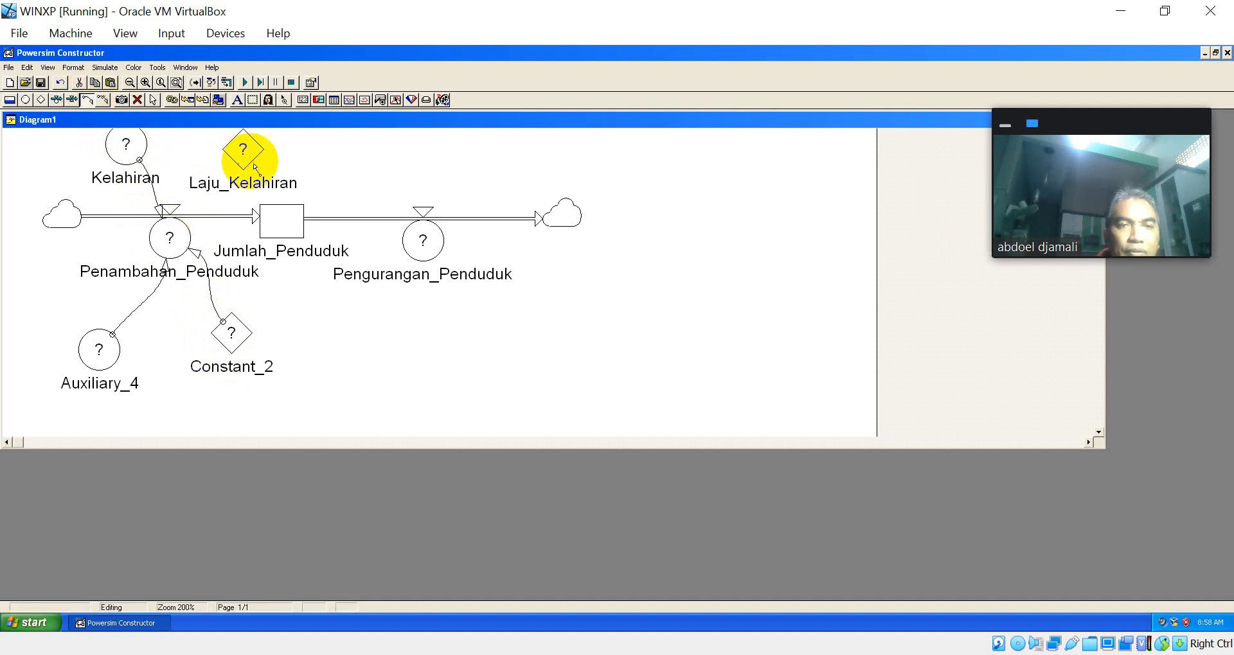
drag(242, 147, 191, 237)
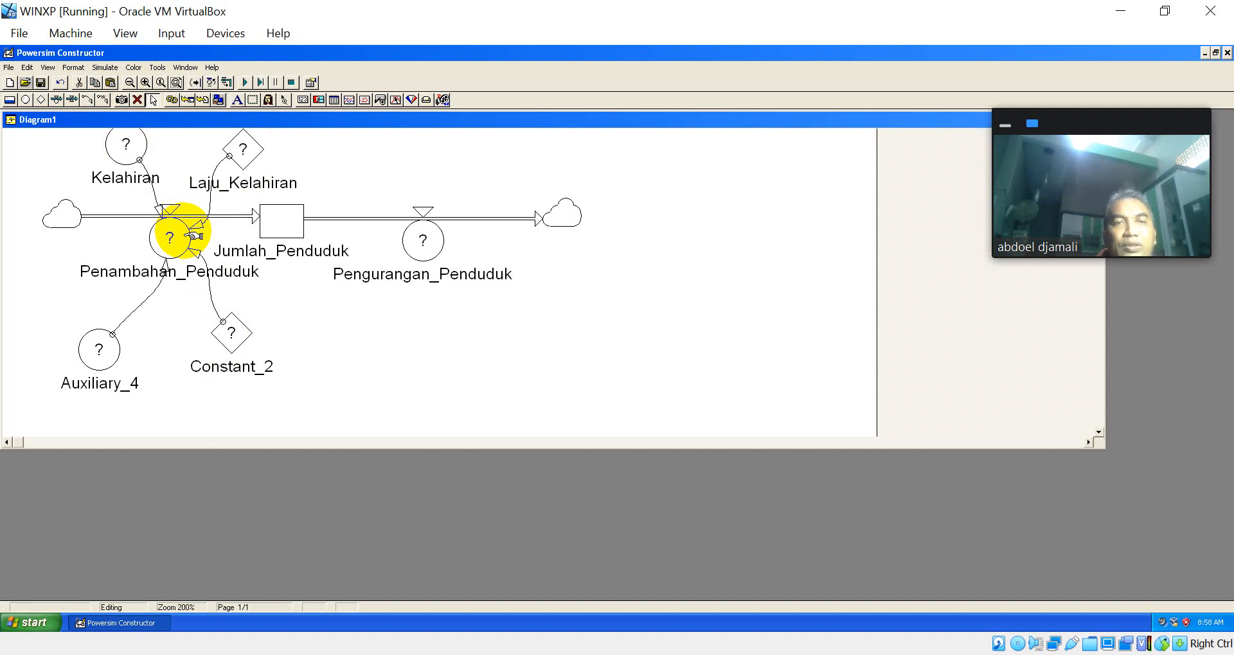
Step: Add an auxiliary above the Pengurangan_Penduduk rate and name it Kematian
click(27, 101)
click(372, 139)
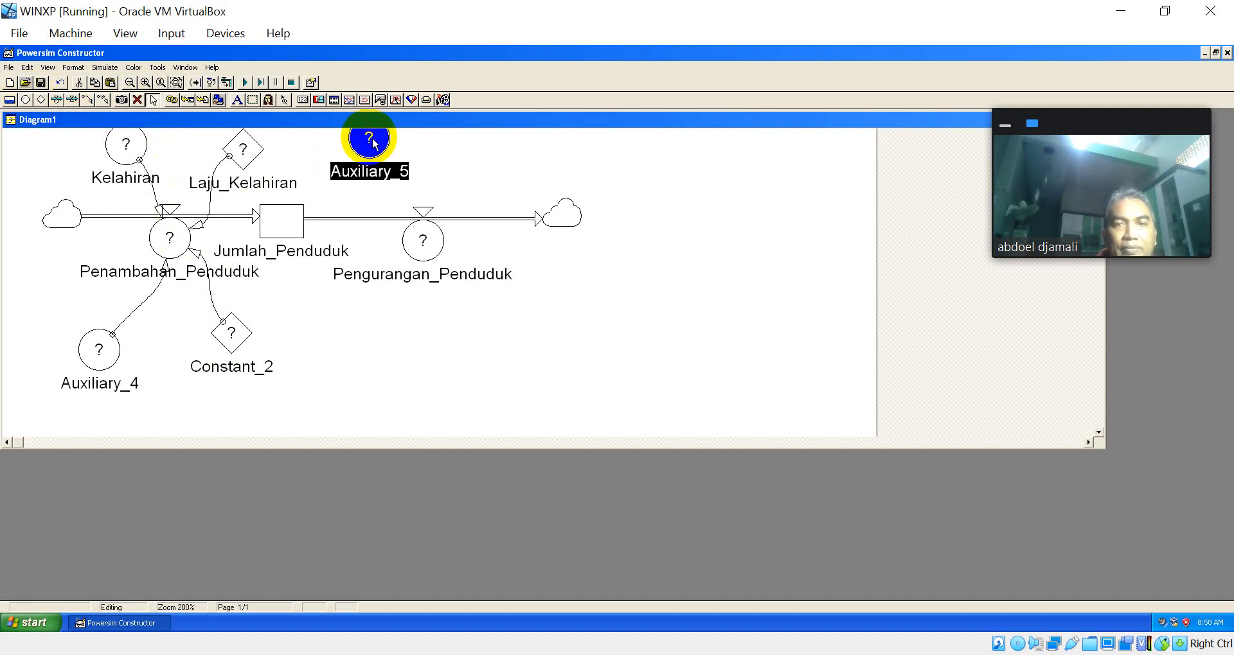
text(Kemati)
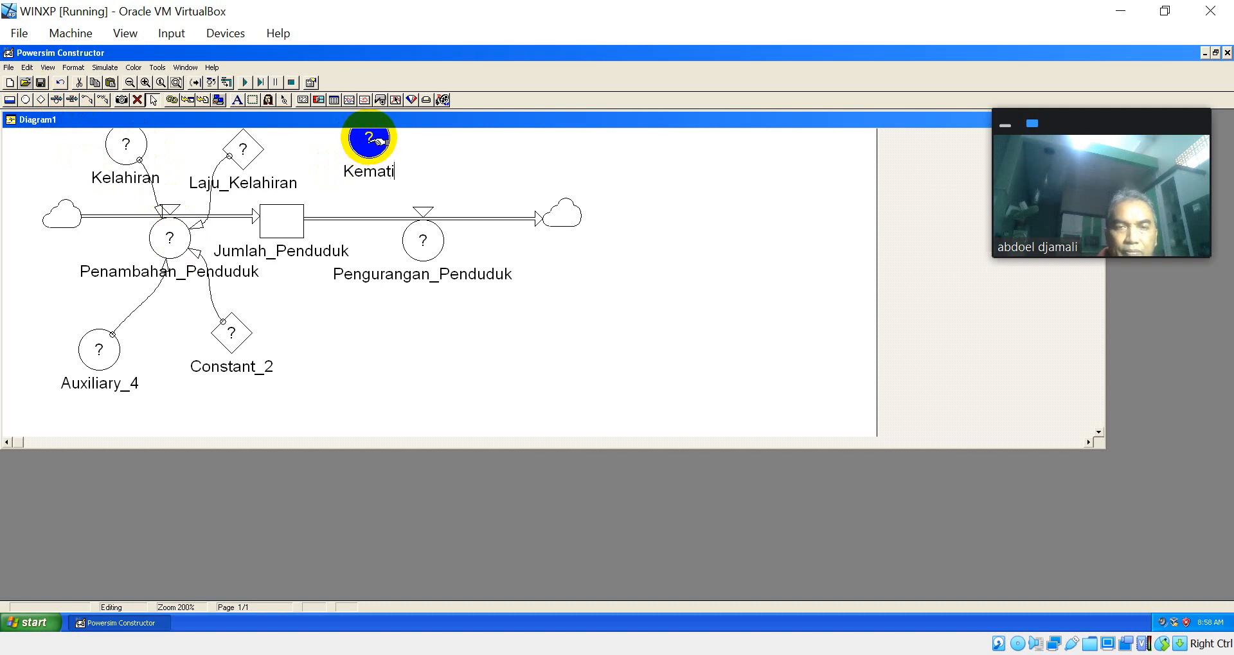
text(an)
key(Return)
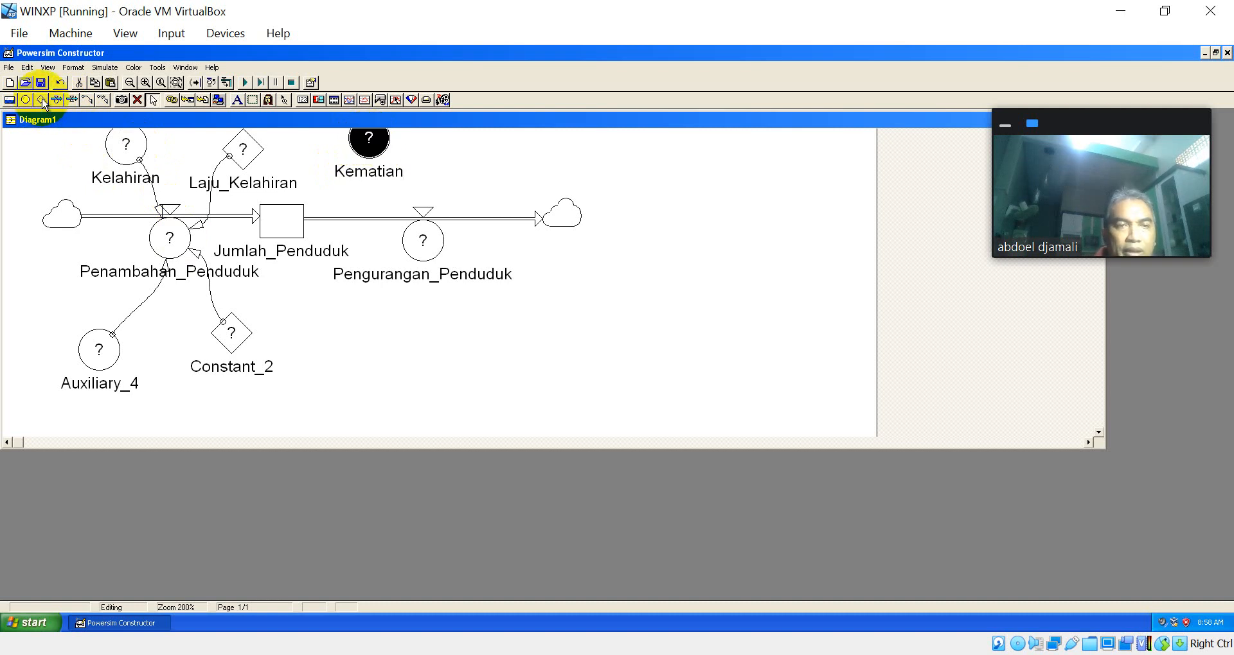
Step: Add a constant named Laju_Kematian beside Kematian and move it clear of the Kematian label
click(41, 100)
click(460, 140)
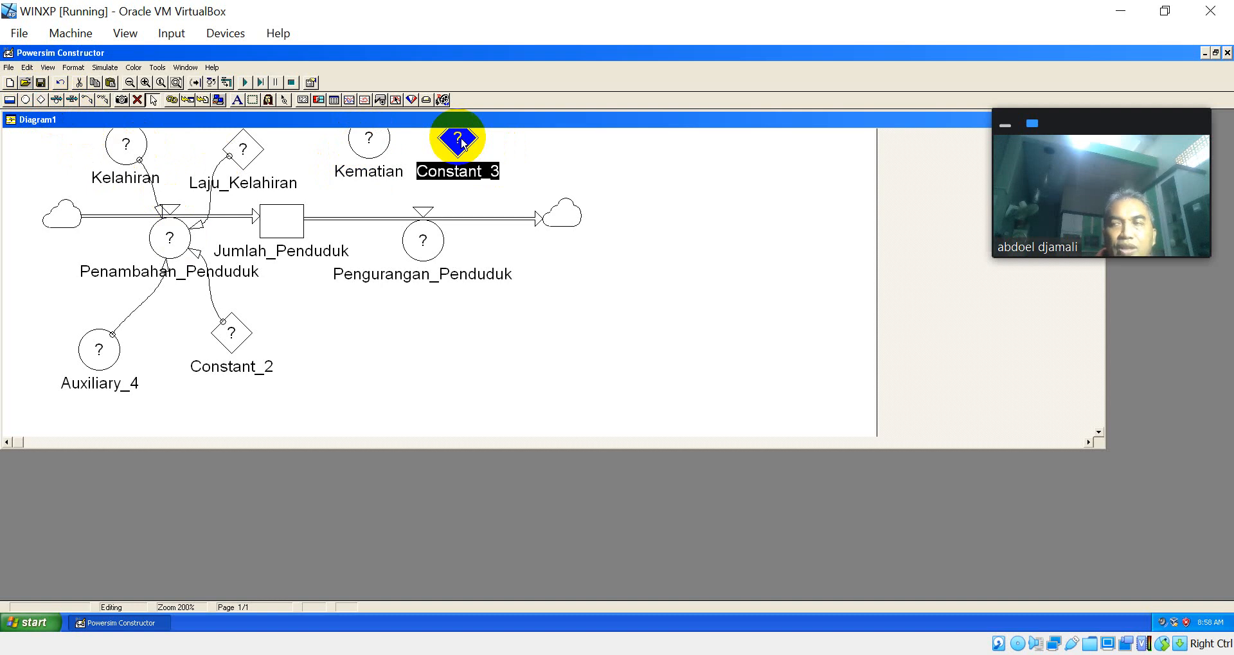
text(L)
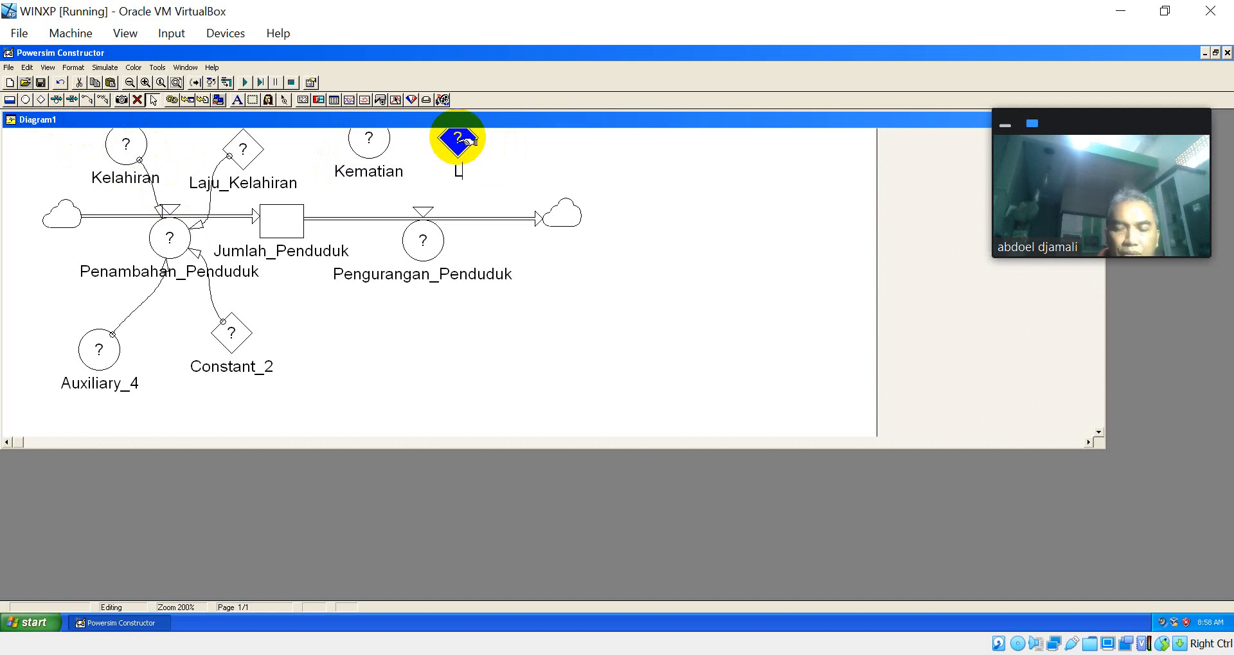
text(aju_Kematian)
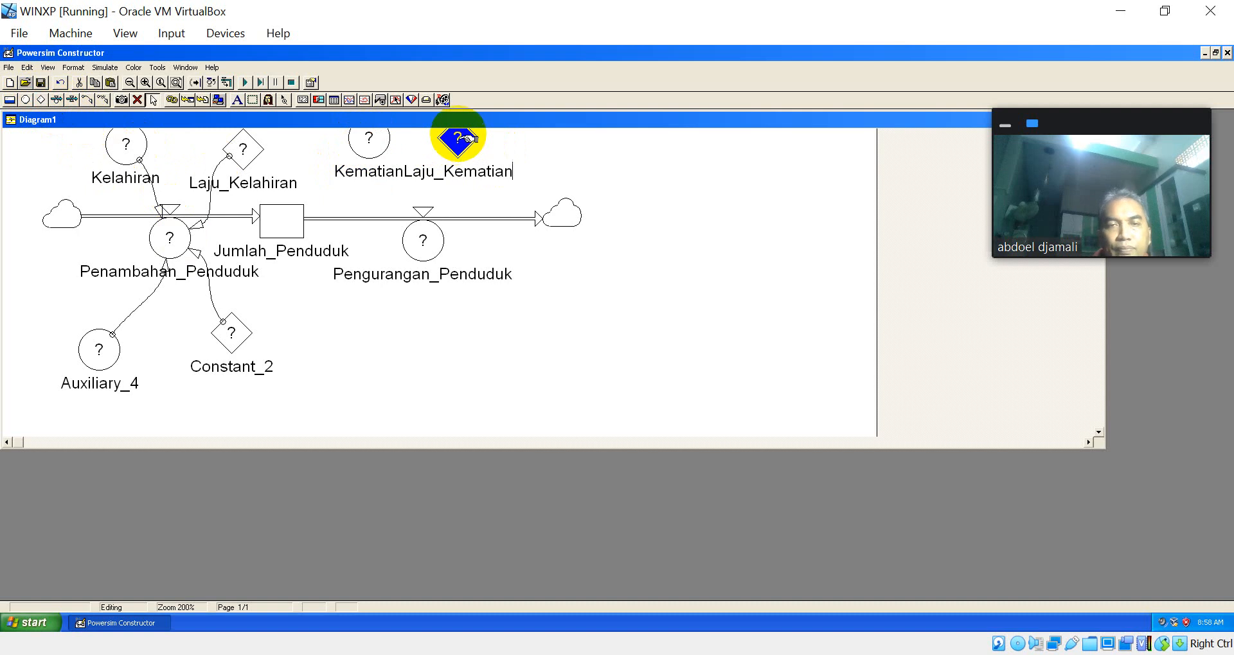
drag(473, 140, 520, 153)
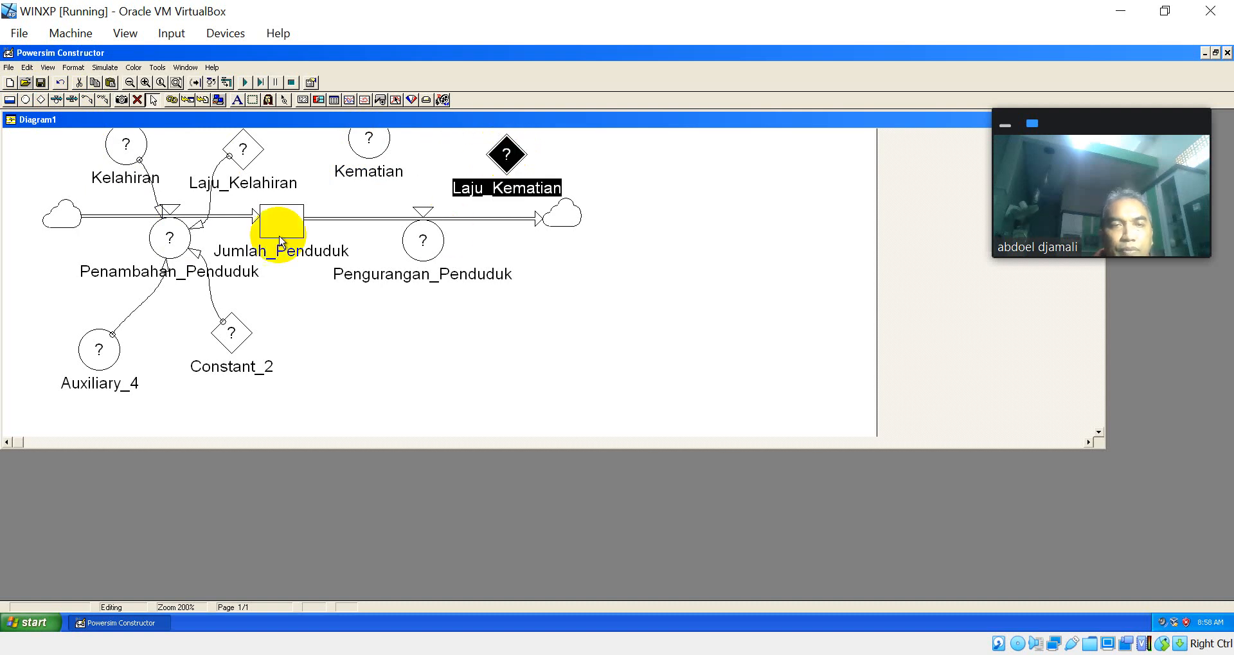
Step: Add an auxiliary named Emigrasi below the Pengurangan_Penduduk rate and place a constant with its default name beside it
click(26, 100)
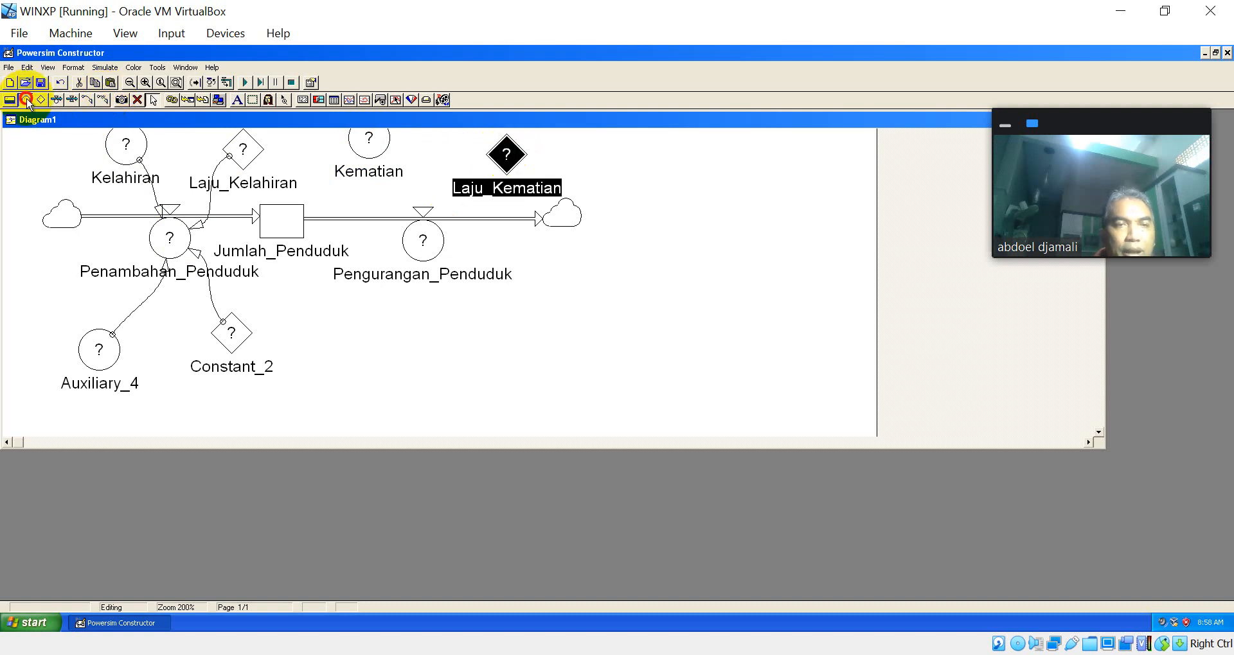
click(415, 358)
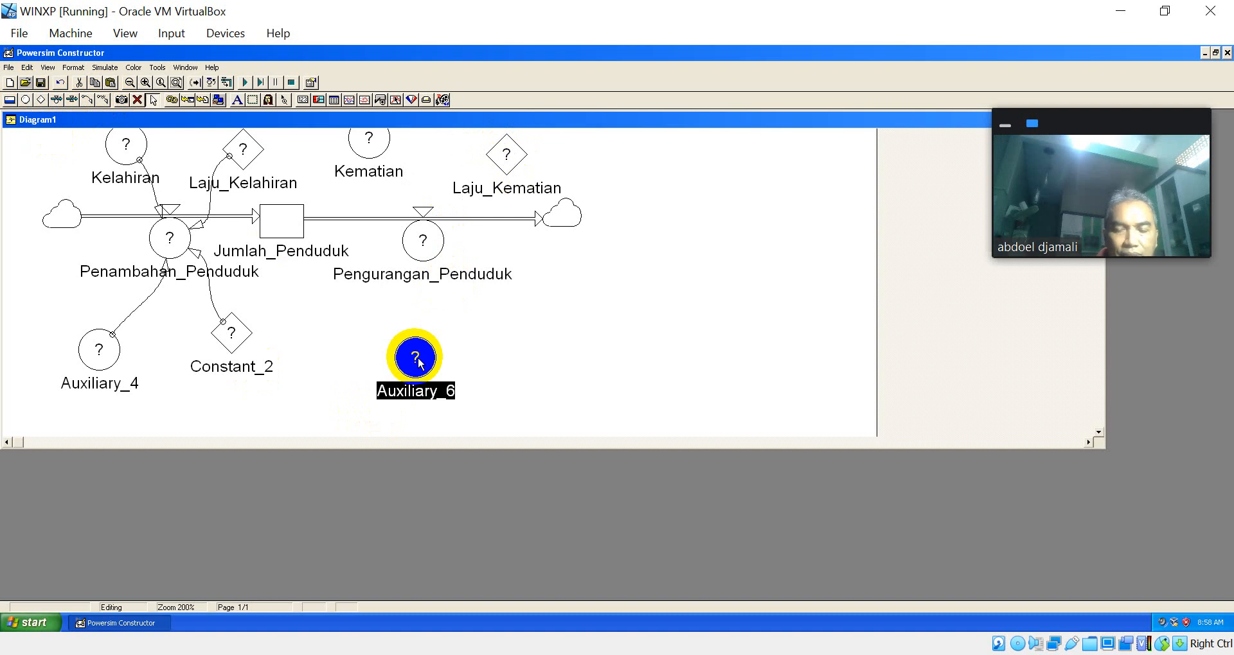
text(Em)
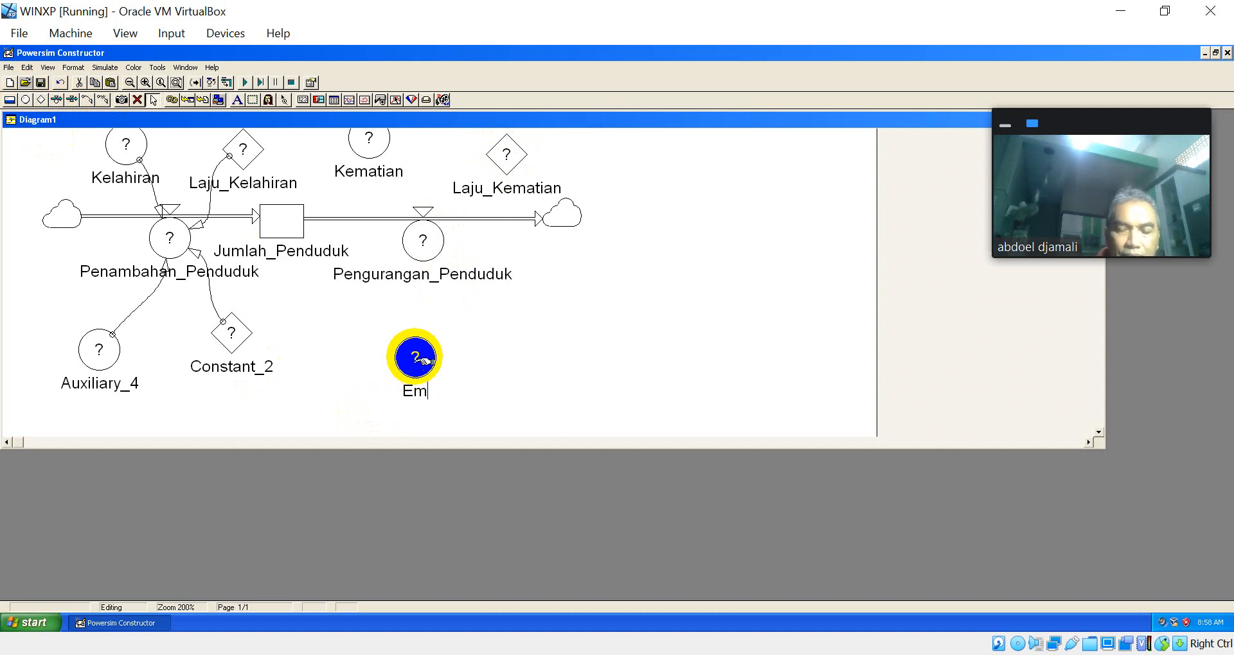
text(igrasi)
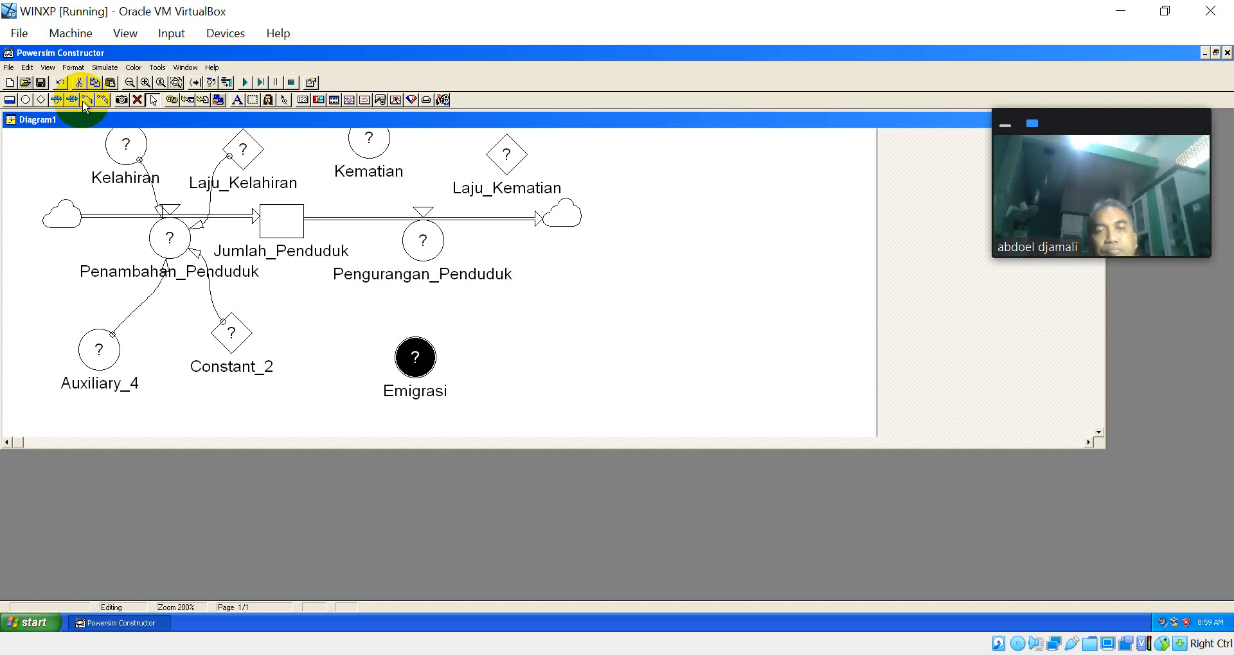
click(41, 99)
click(523, 333)
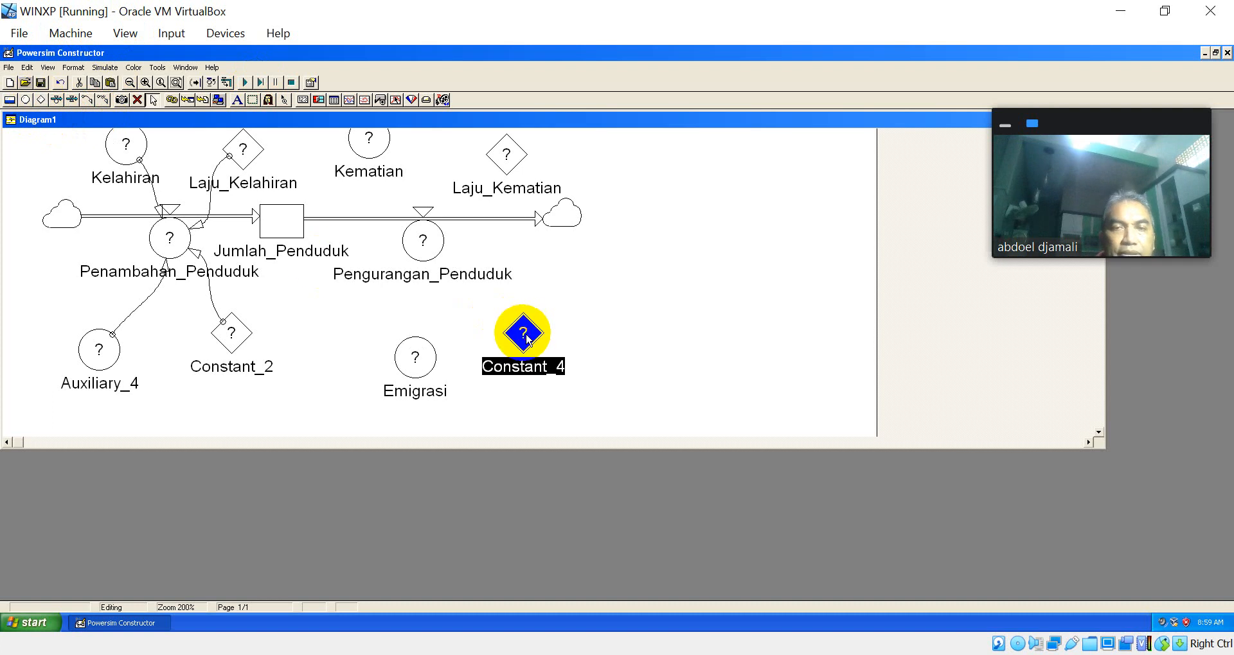
Step: Link Emigrasi to the Pengurangan_Penduduk rate
click(87, 99)
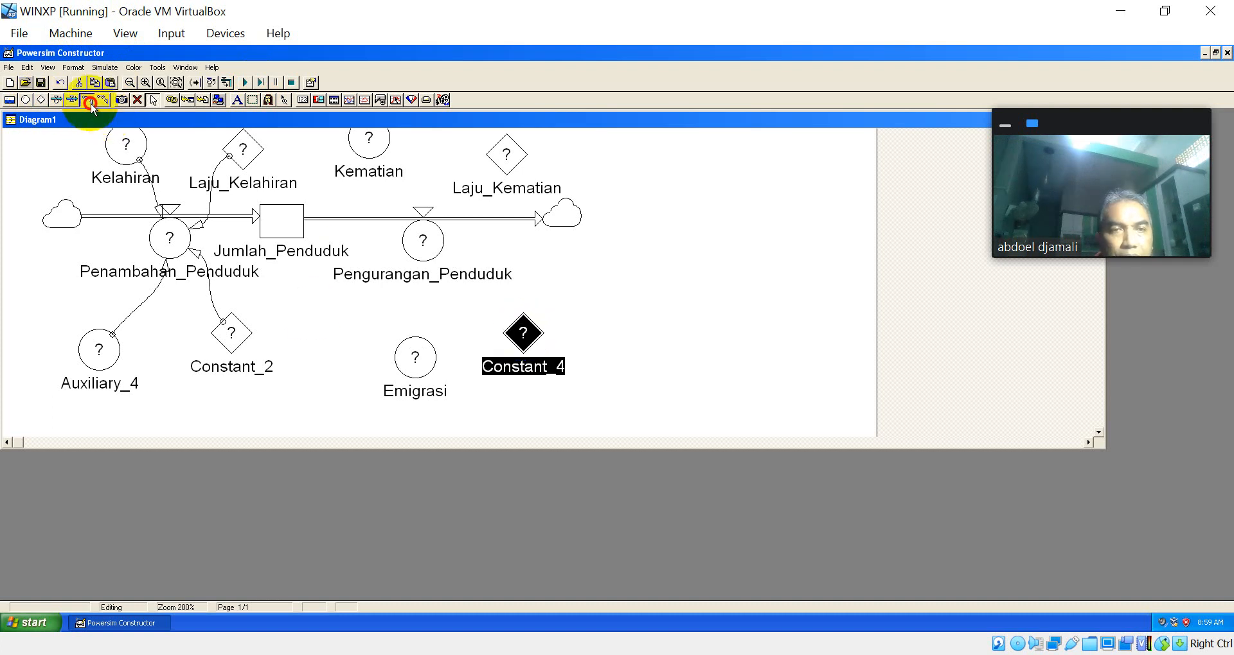
drag(421, 358, 422, 240)
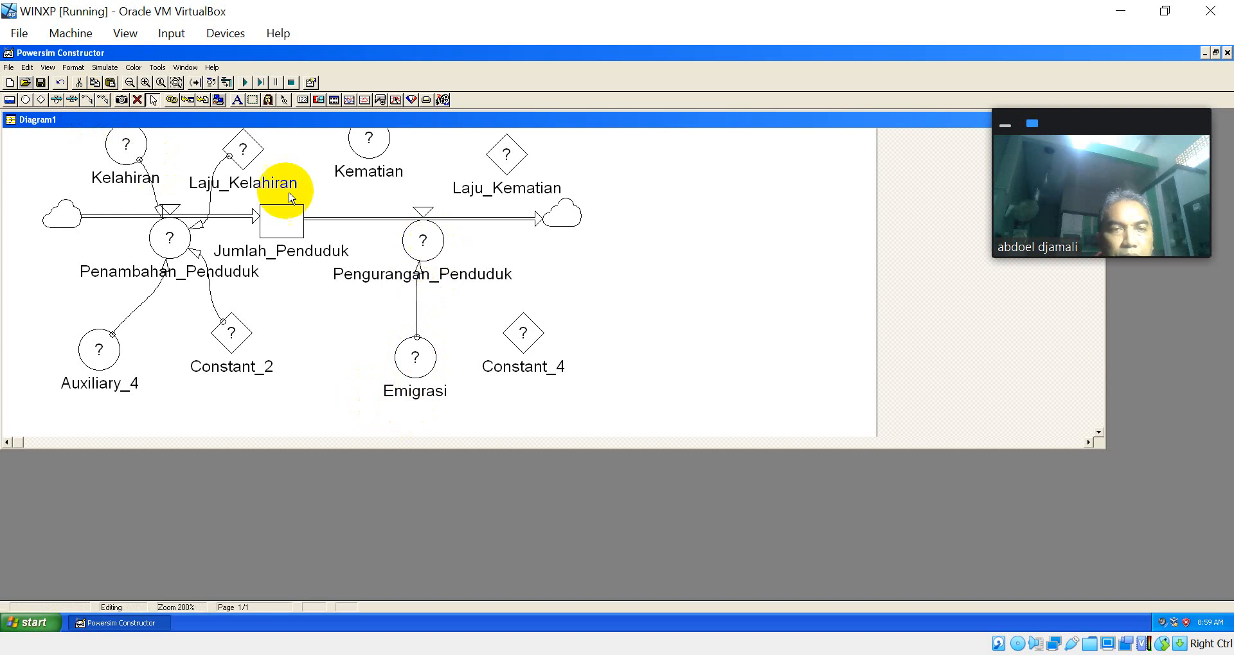
Step: Link Constant_4, Kematian and Laju_Kematian to the Pengurangan_Penduduk rate
click(87, 99)
mouse_move(513, 330)
mouse_down()
mouse_move(422, 242)
mouse_move(432, 263)
mouse_up()
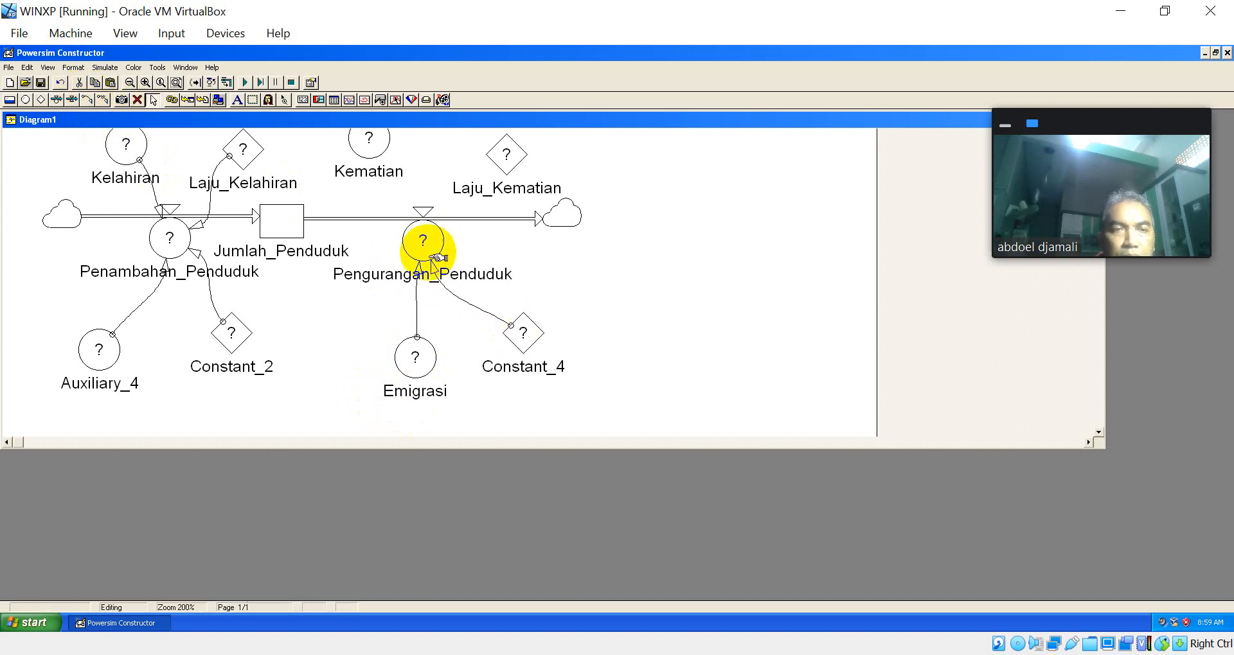
click(89, 97)
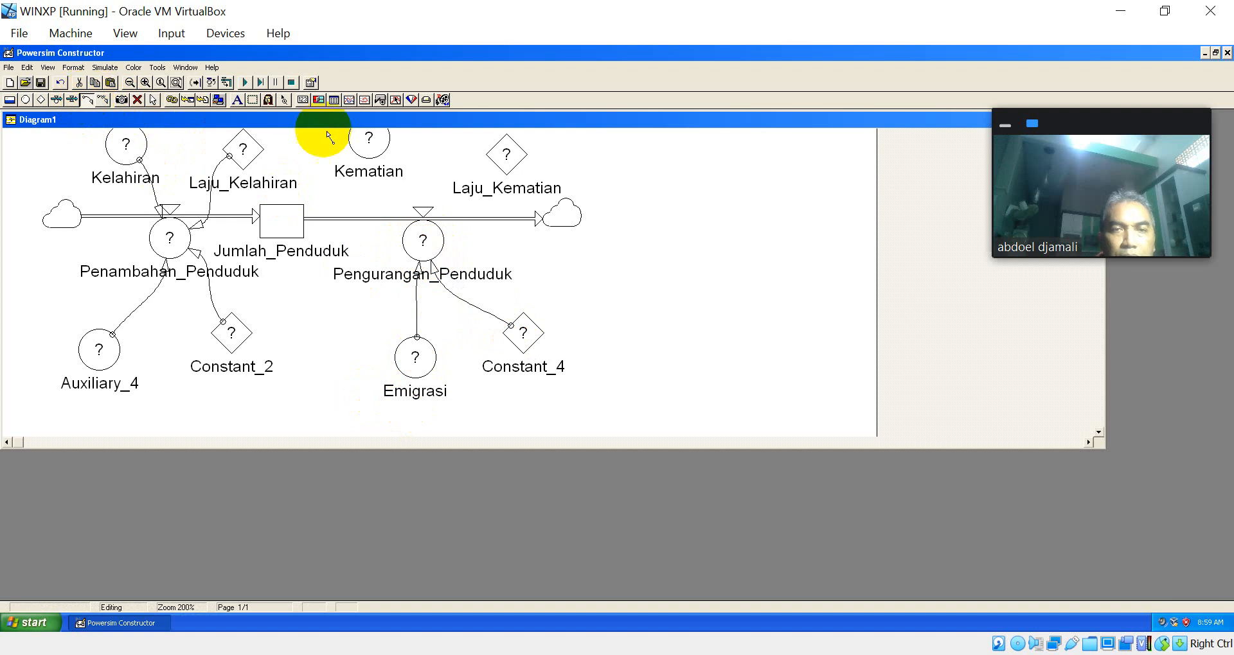
click(379, 151)
click(420, 235)
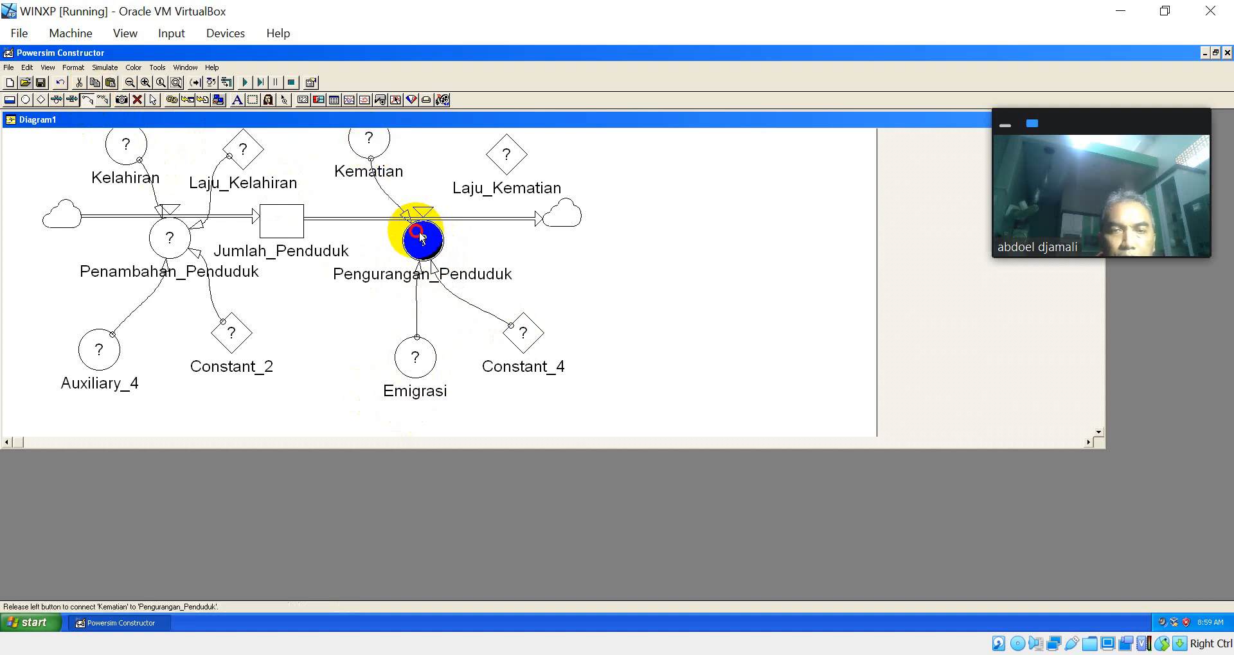
click(87, 100)
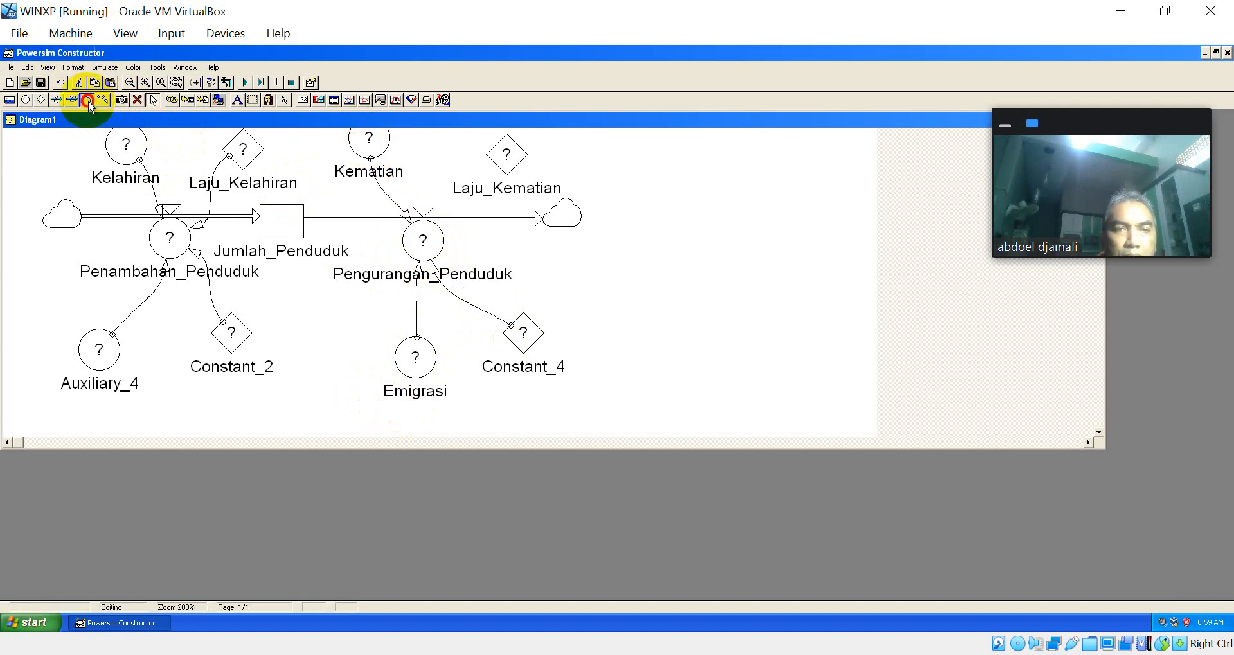
click(498, 162)
click(429, 239)
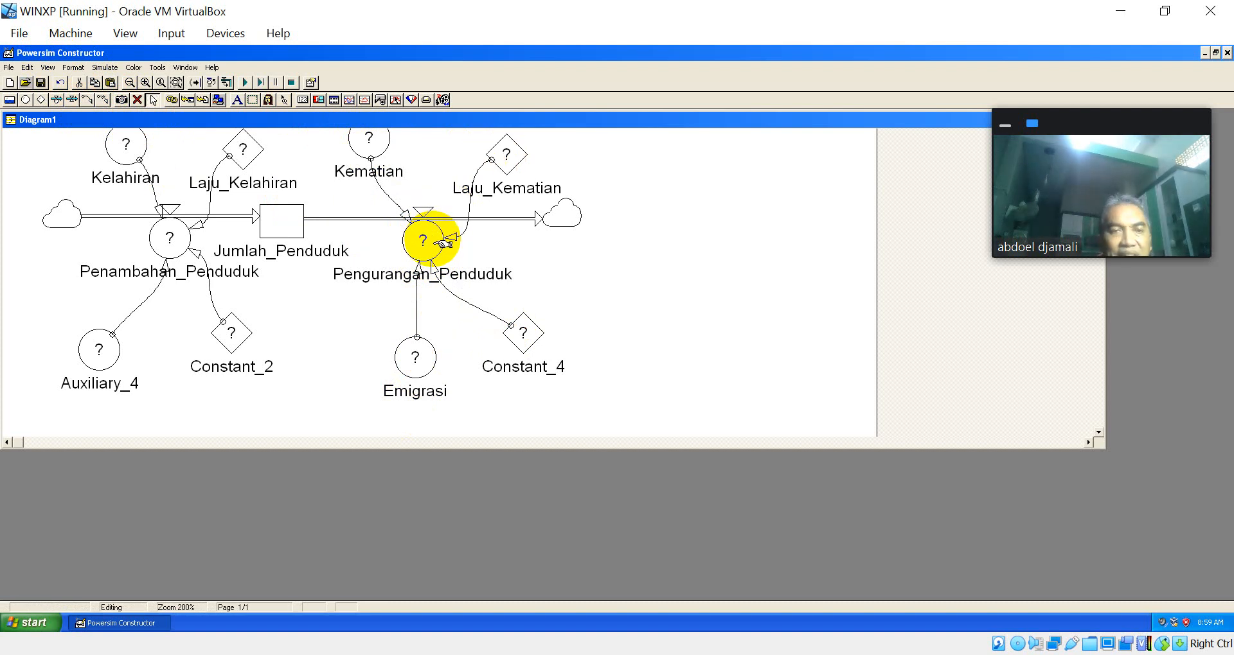
Step: Rename the Auxiliary_4 auxiliary below Penambahan_Penduduk as Imigrasi
click(101, 352)
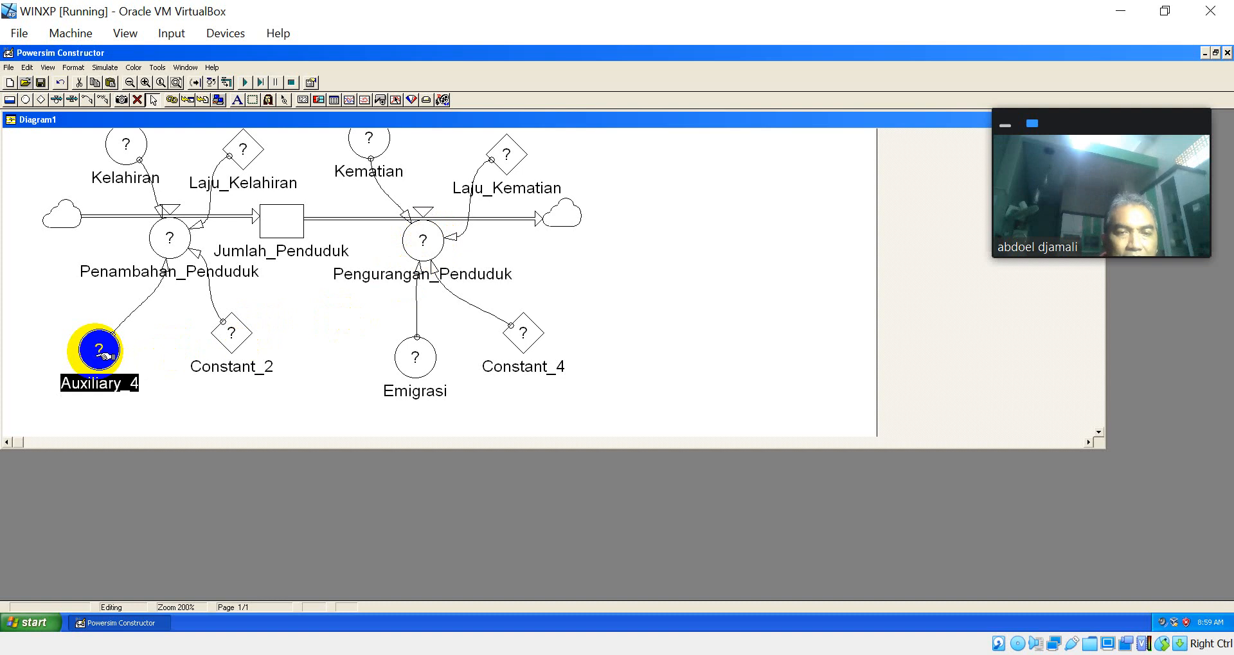
key(BackSpace)
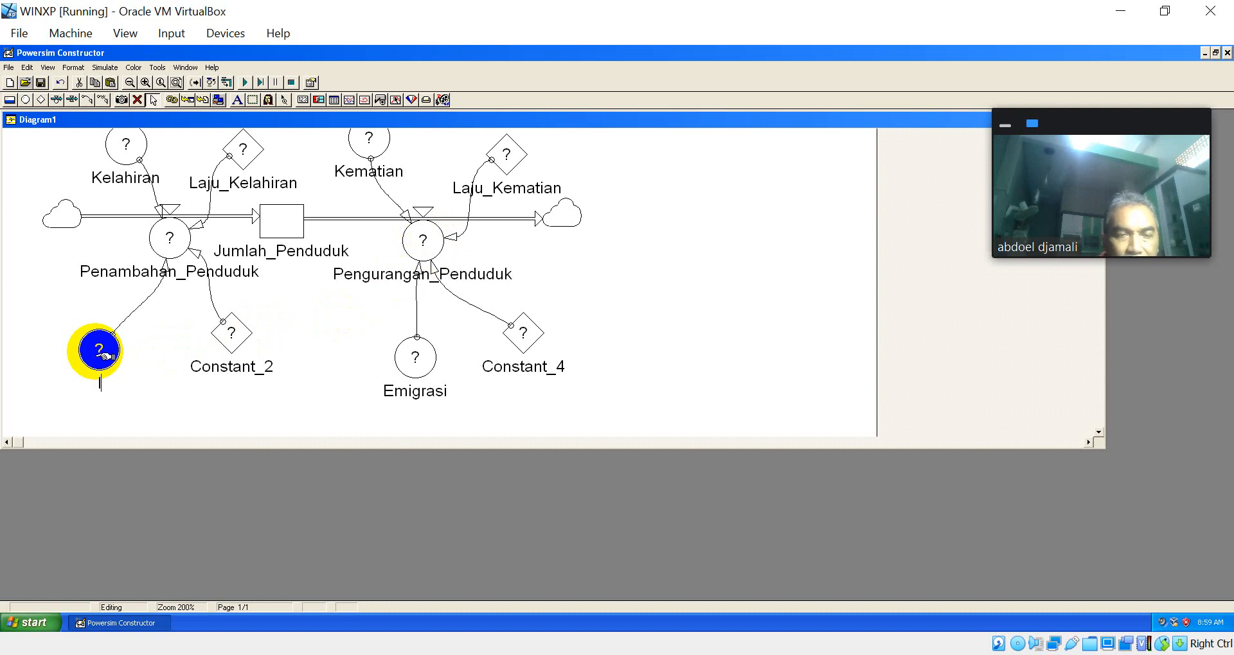
text(Imigrasi)
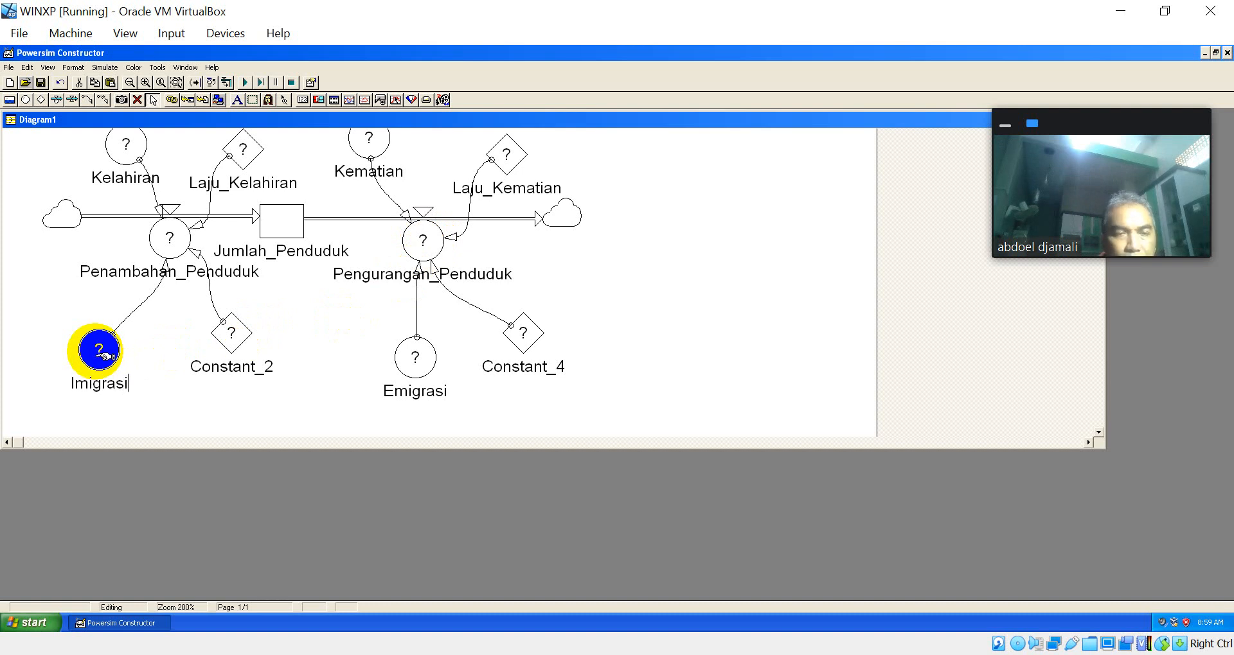
click(271, 364)
Step: Rename the constant beside Imigrasi as Laju_Emigrasi and the constant beside Emigrasi as Laju_Imigrasi
click(236, 333)
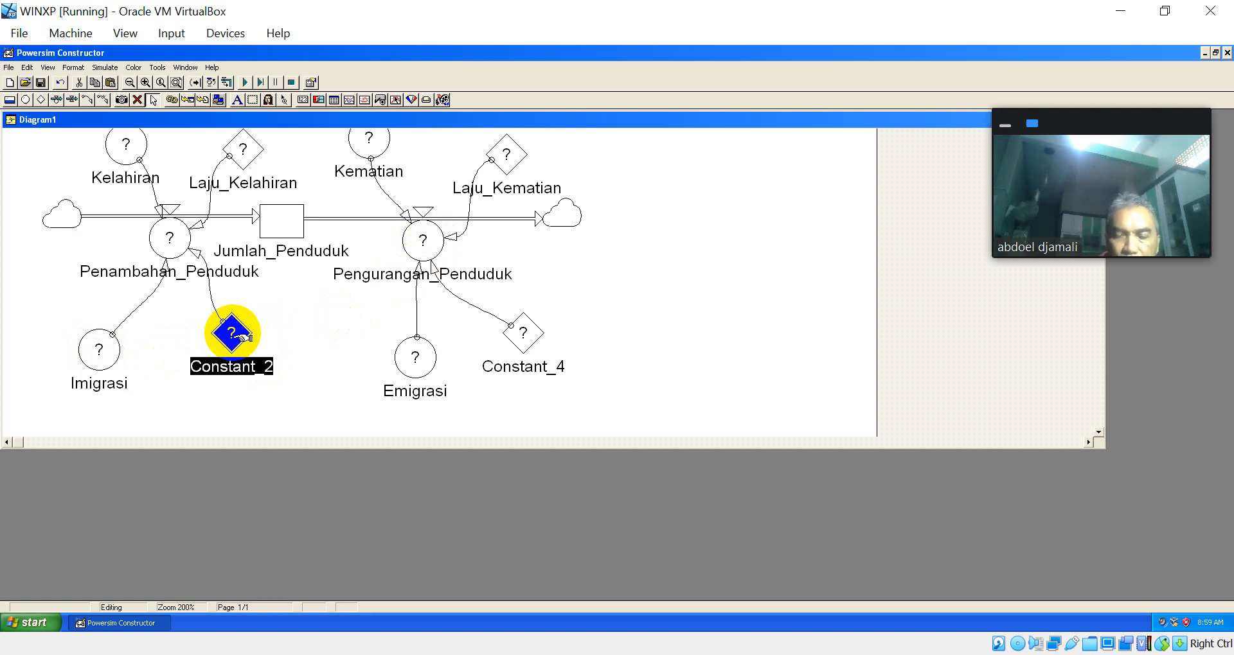
text(Laju_E)
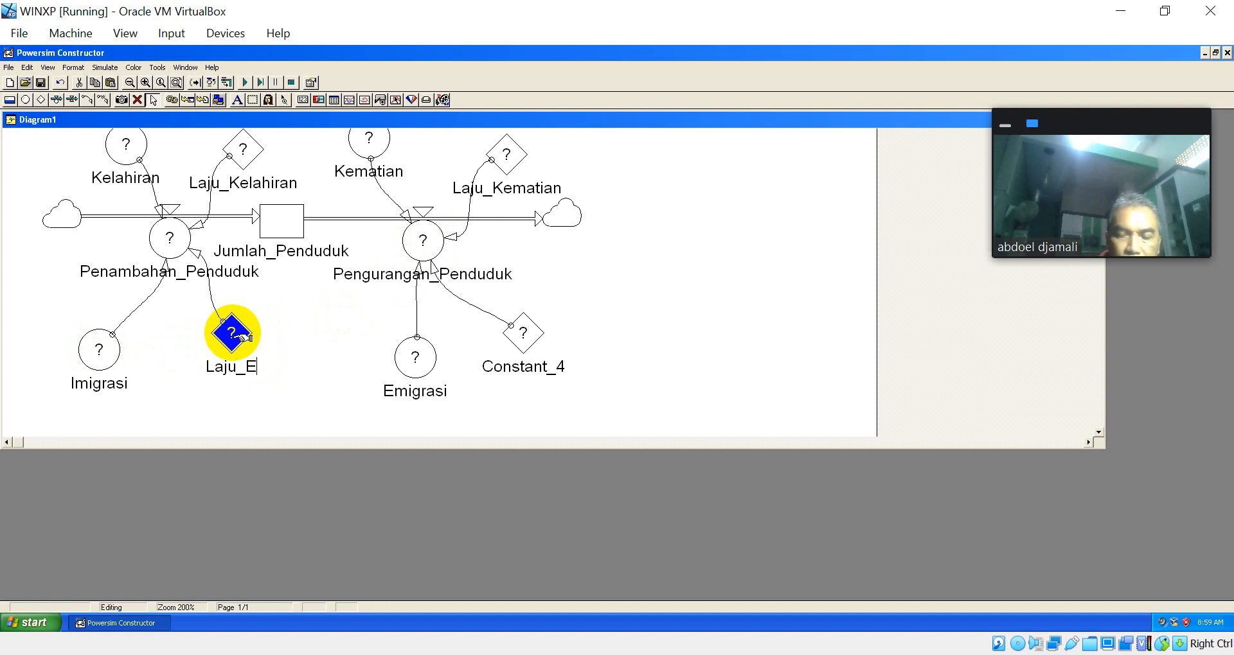
text(migrasi)
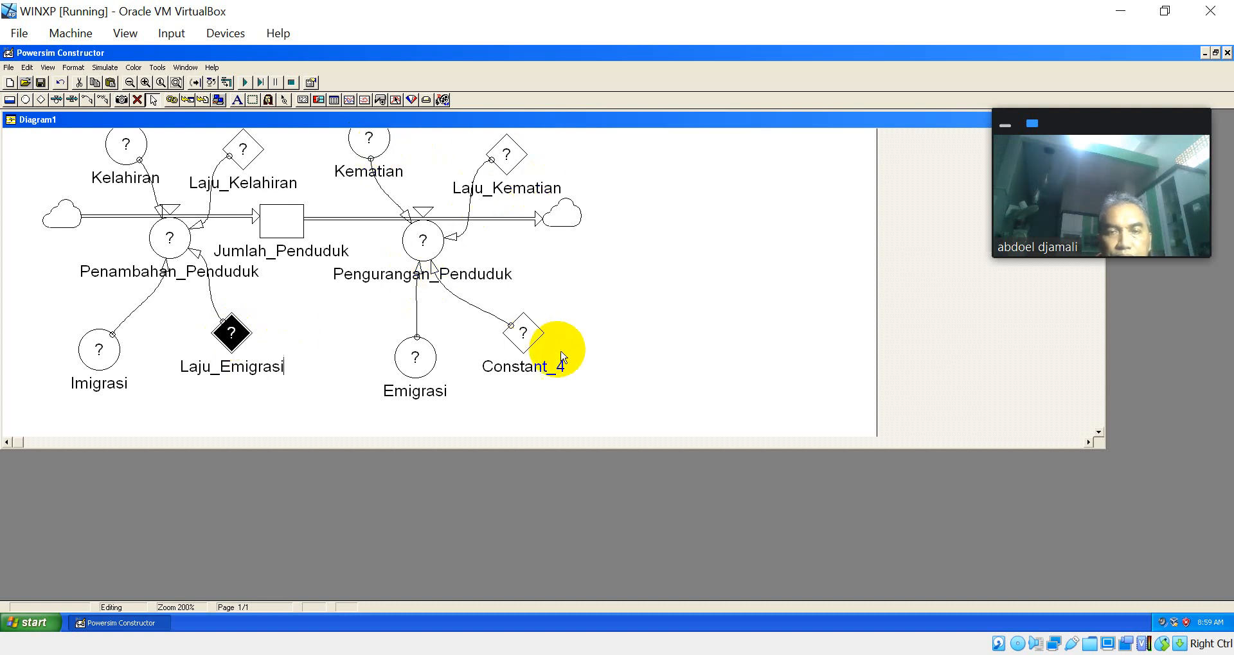
click(524, 334)
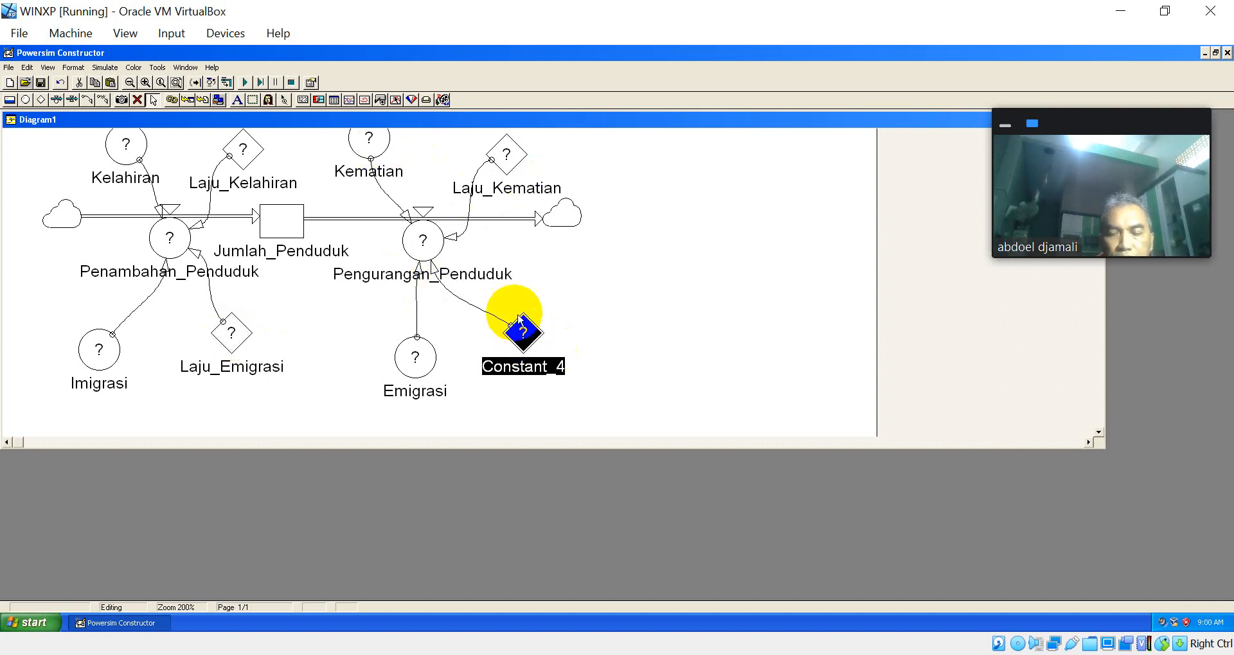
text(Laju_Imigrasi)
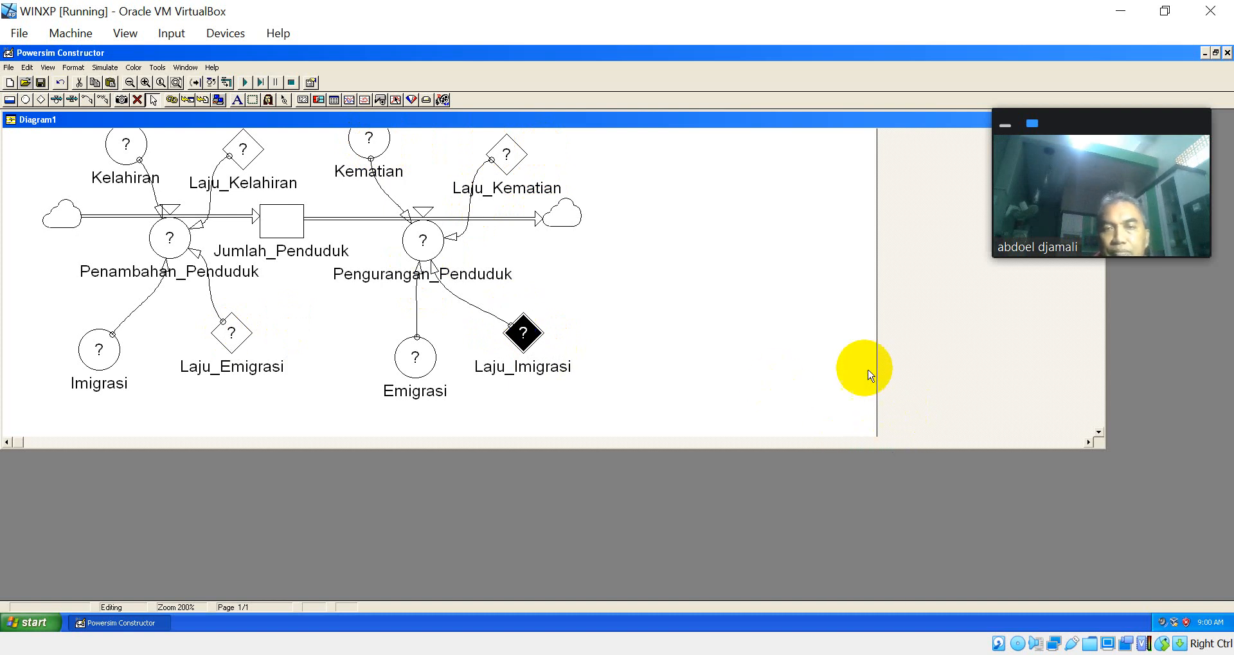
Step: Move the Kelahiran and Kematian auxiliaries down, closer to the rates they are linked to
drag(620, 413, 8, 134)
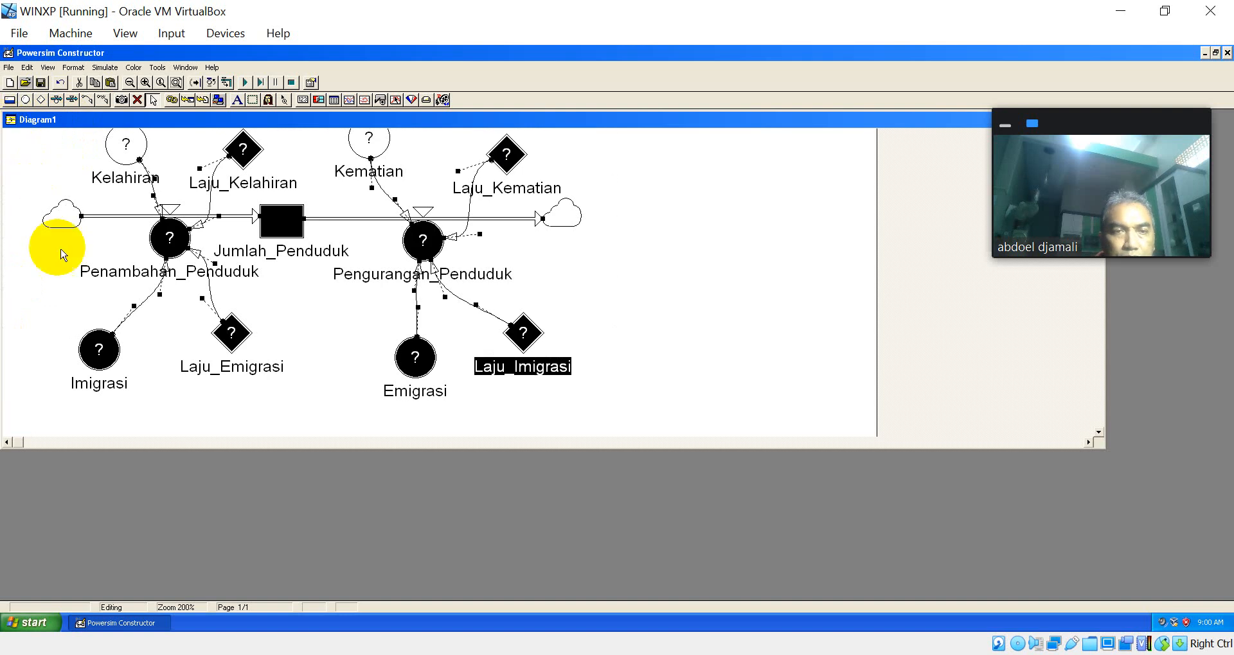
click(124, 145)
drag(124, 144, 127, 164)
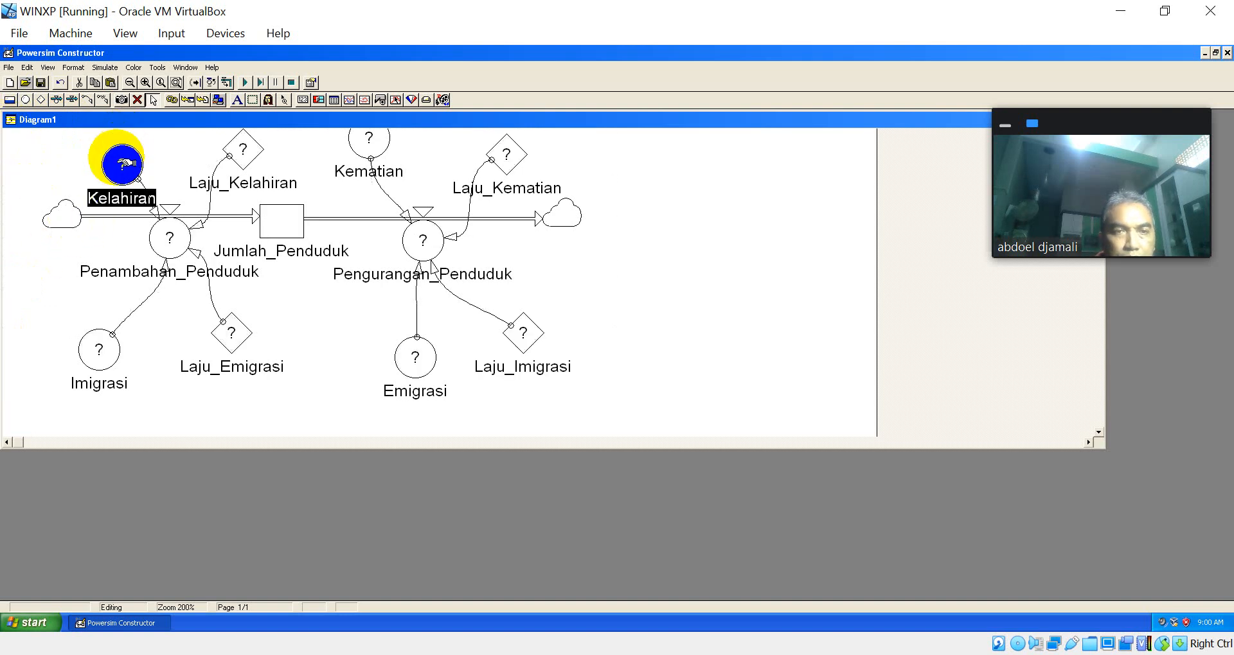
click(368, 135)
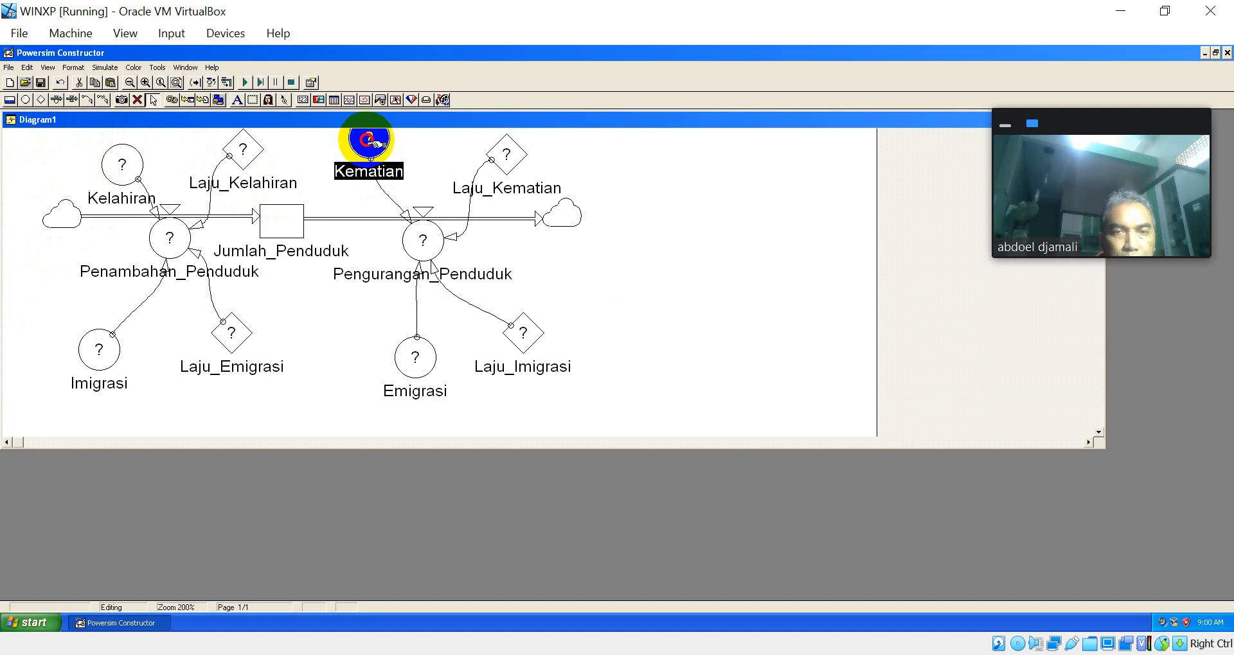
drag(367, 135, 354, 171)
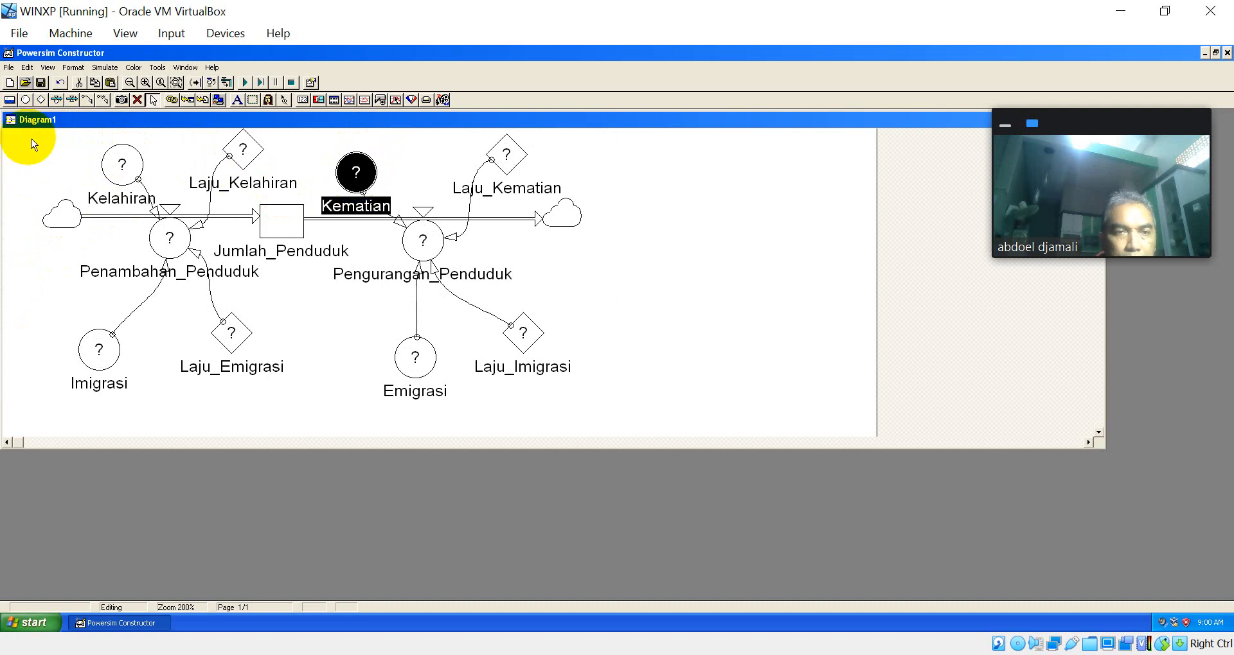
Step: Extend the Diagram1 window downward to enlarge the visible drawing area below the model
drag(27, 139, 630, 277)
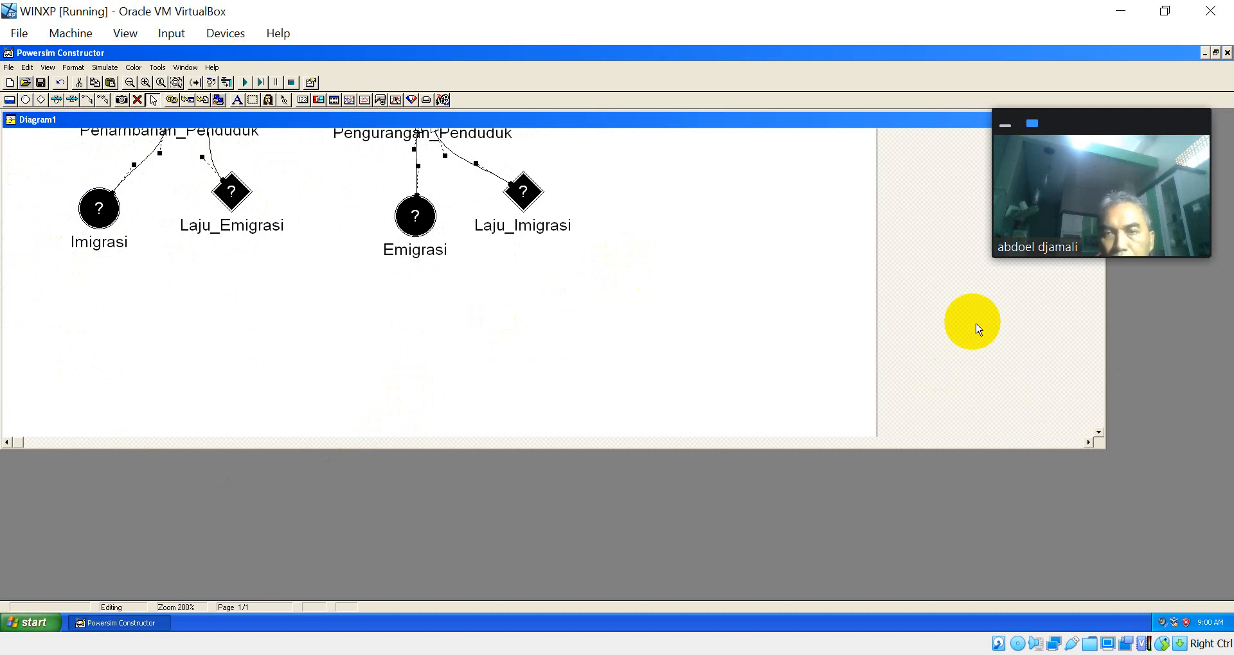
click(676, 411)
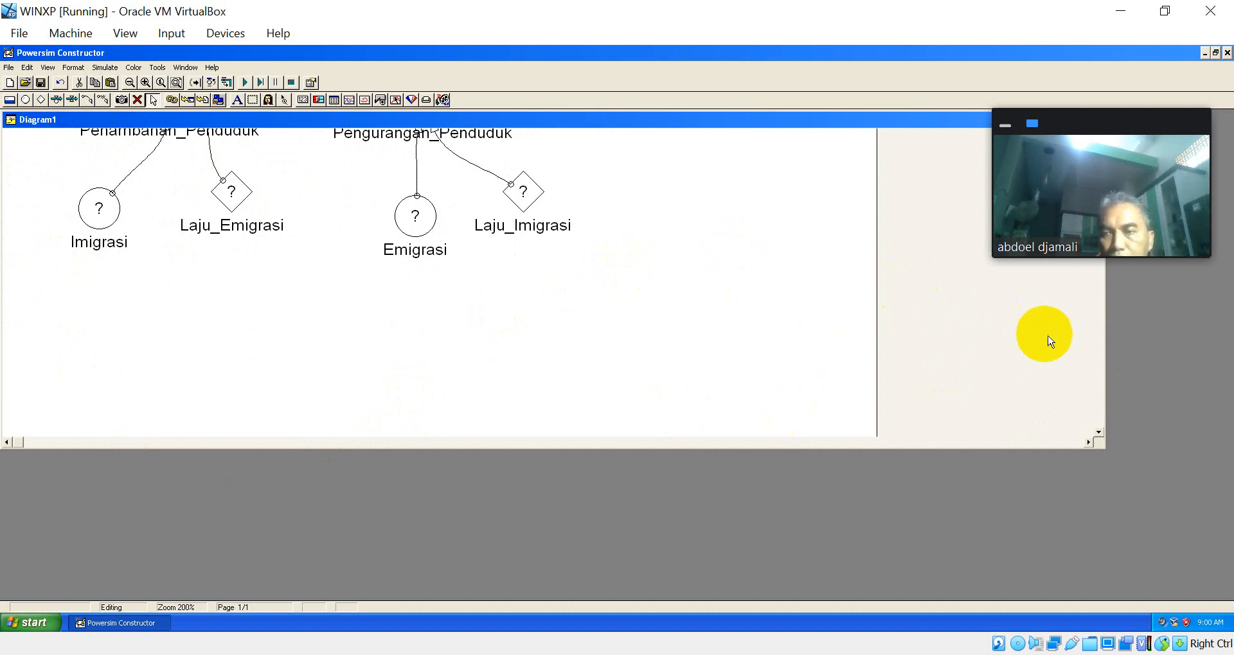
drag(1129, 133, 1130, 379)
scroll(1103, 138, up, 5)
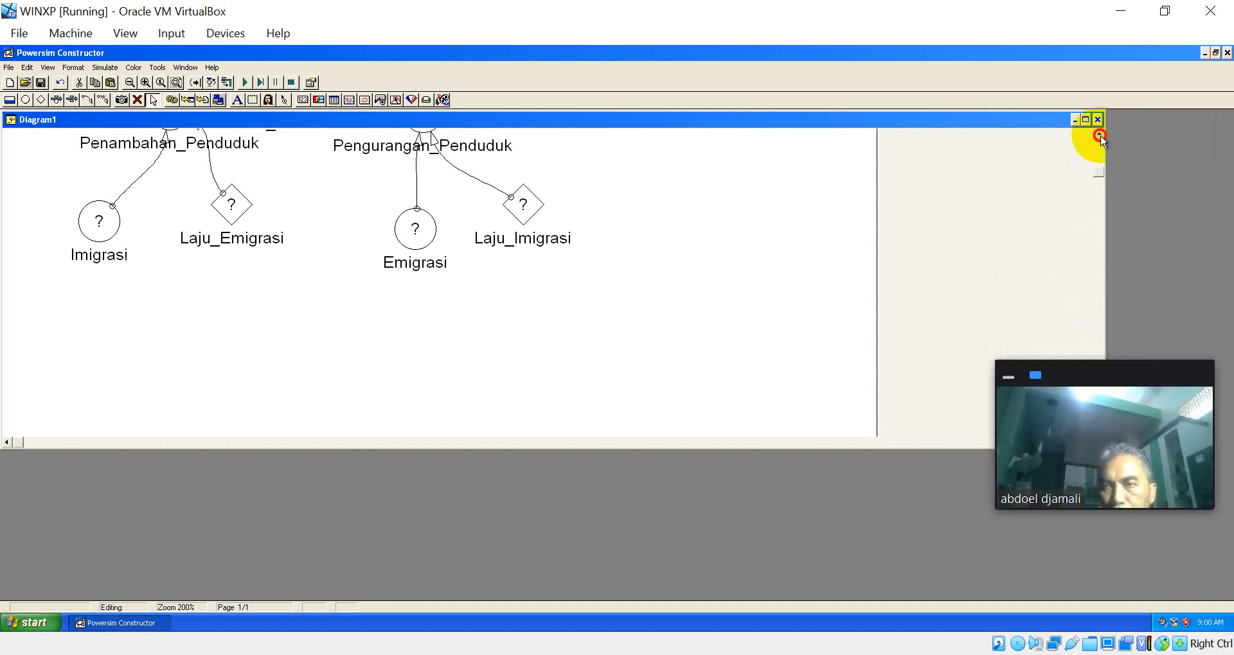
scroll(1100, 160, up, 2)
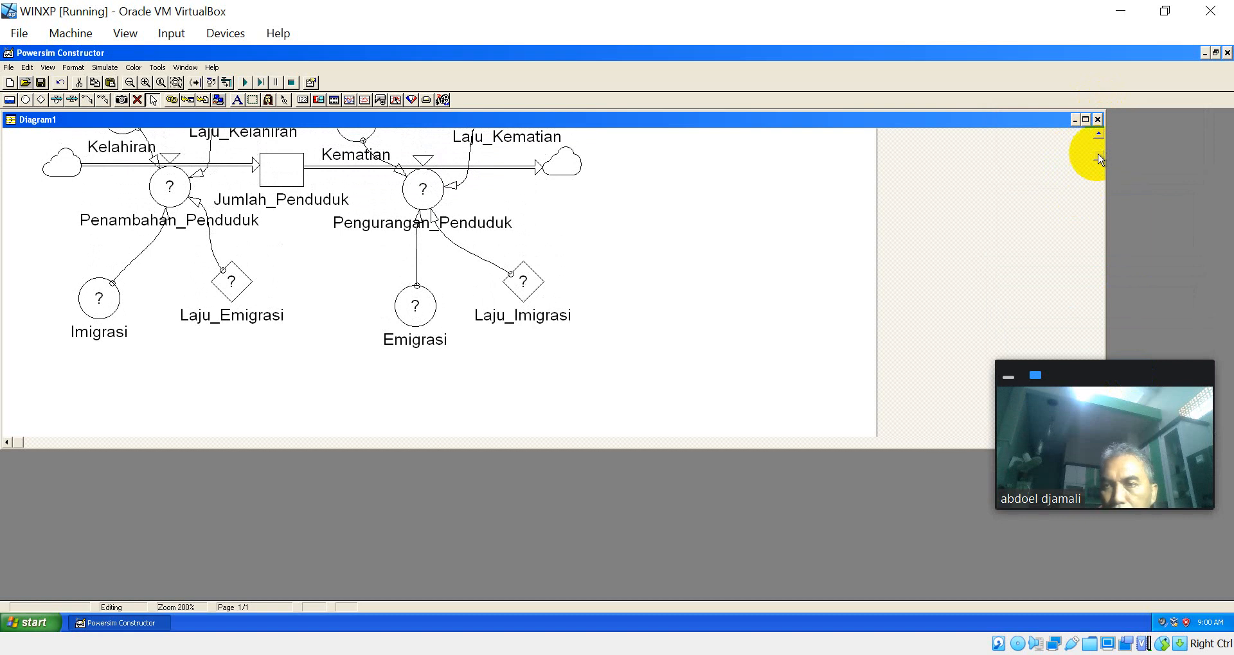
scroll(1102, 128, up, 4)
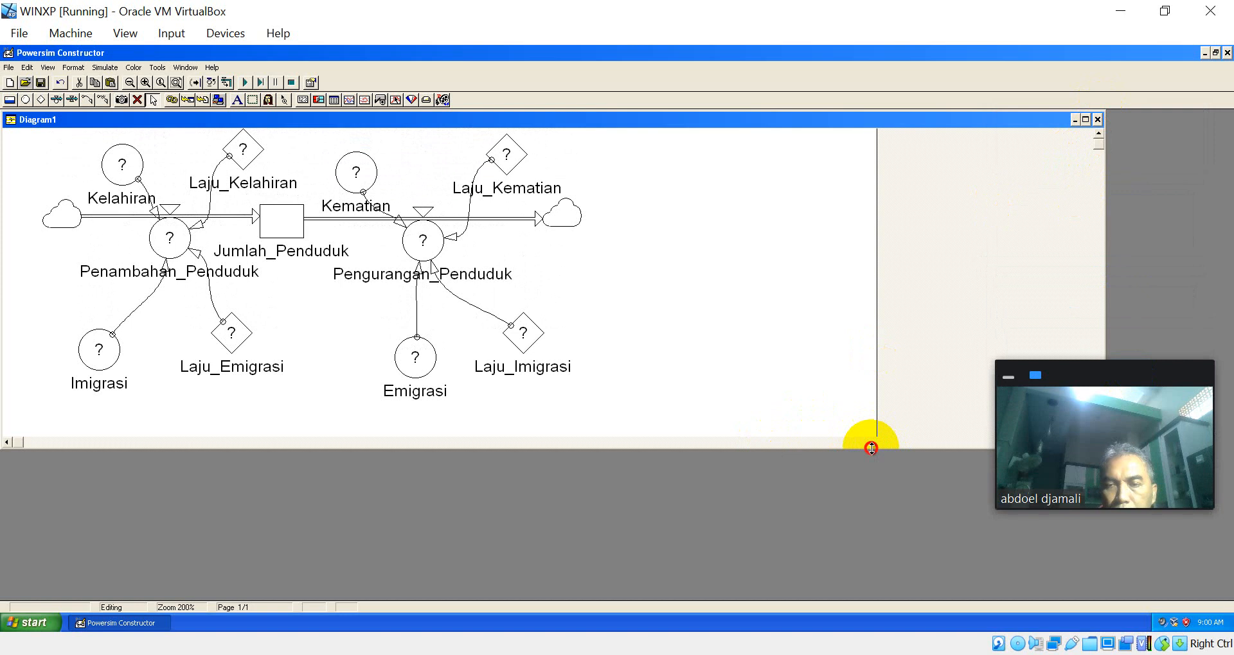
drag(871, 449, 899, 584)
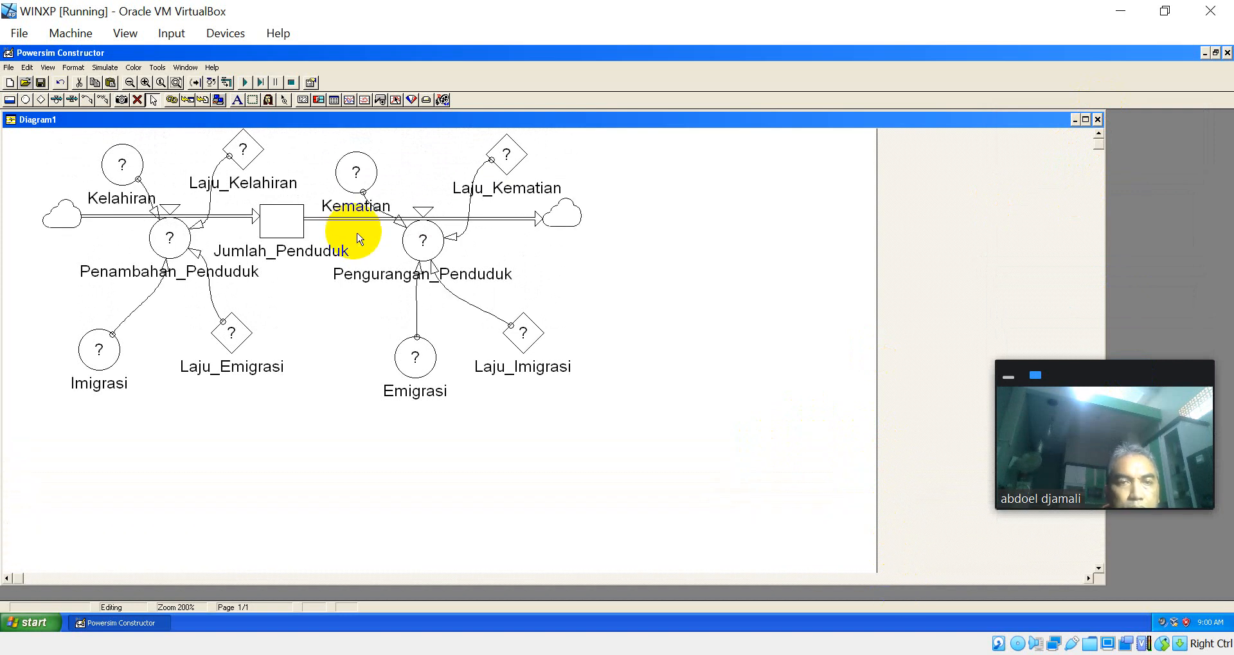
Step: Select the whole population model and move it down the page to leave space above it
drag(23, 126, 636, 450)
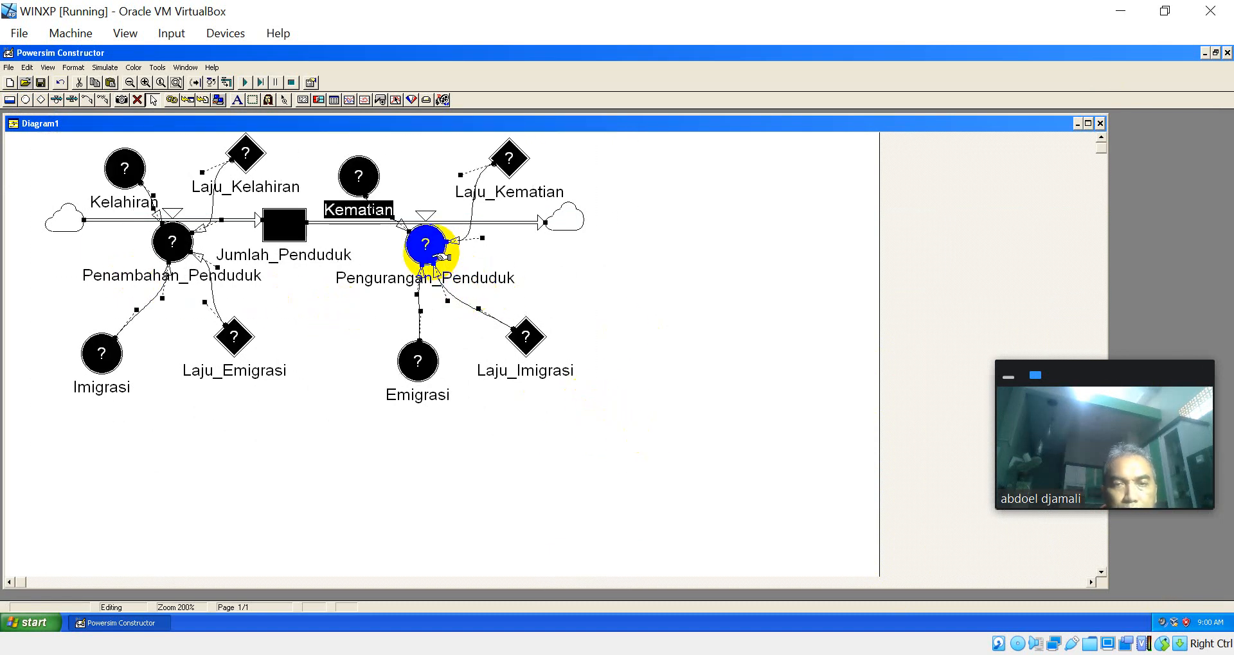
drag(445, 258, 460, 343)
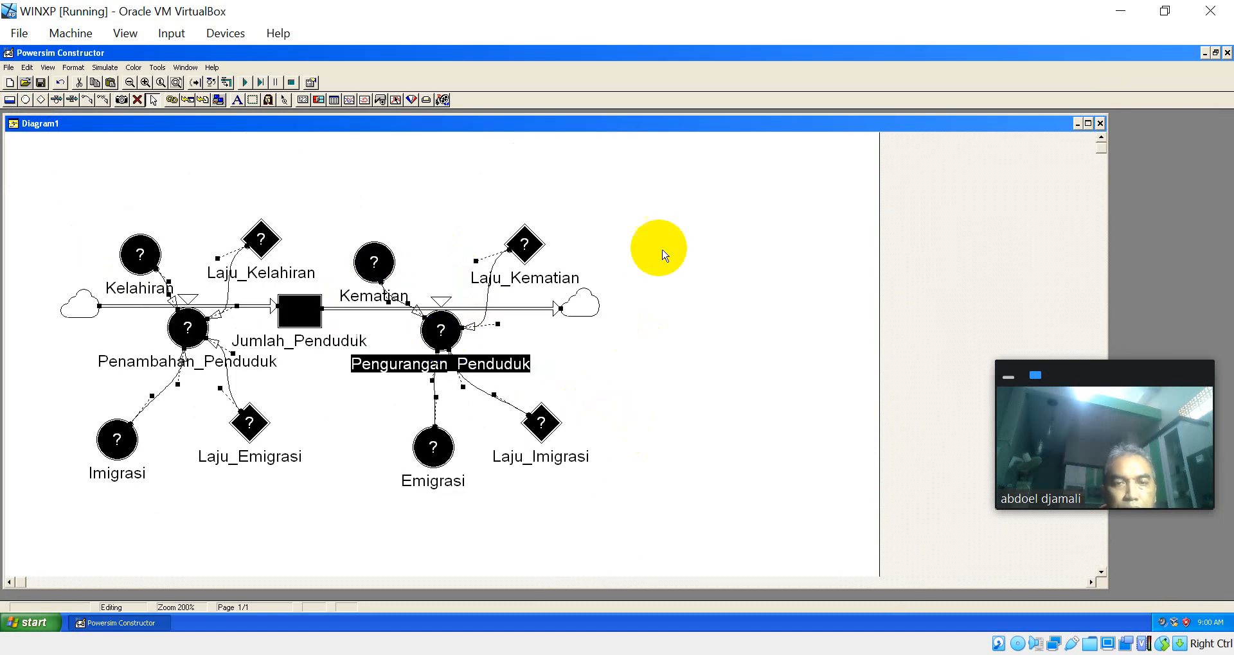
click(658, 262)
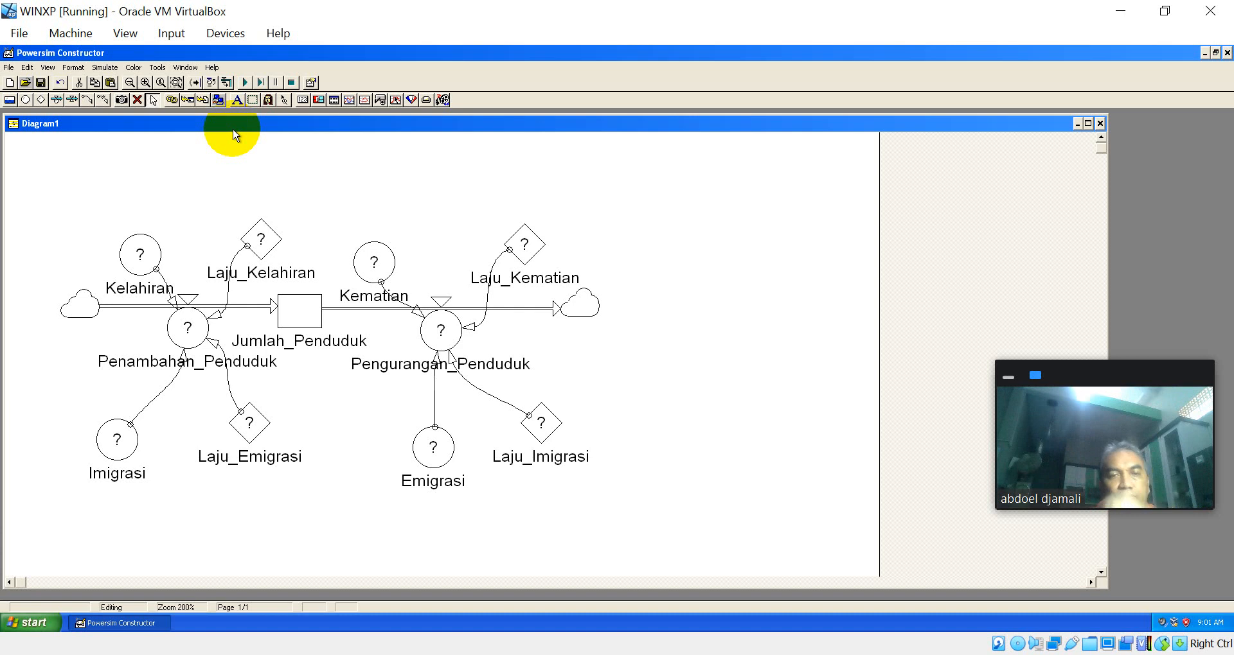
Step: Link the Jumlah_Penduduk level to both the Penambahan_Penduduk and Pengurangan_Penduduk rates
click(88, 99)
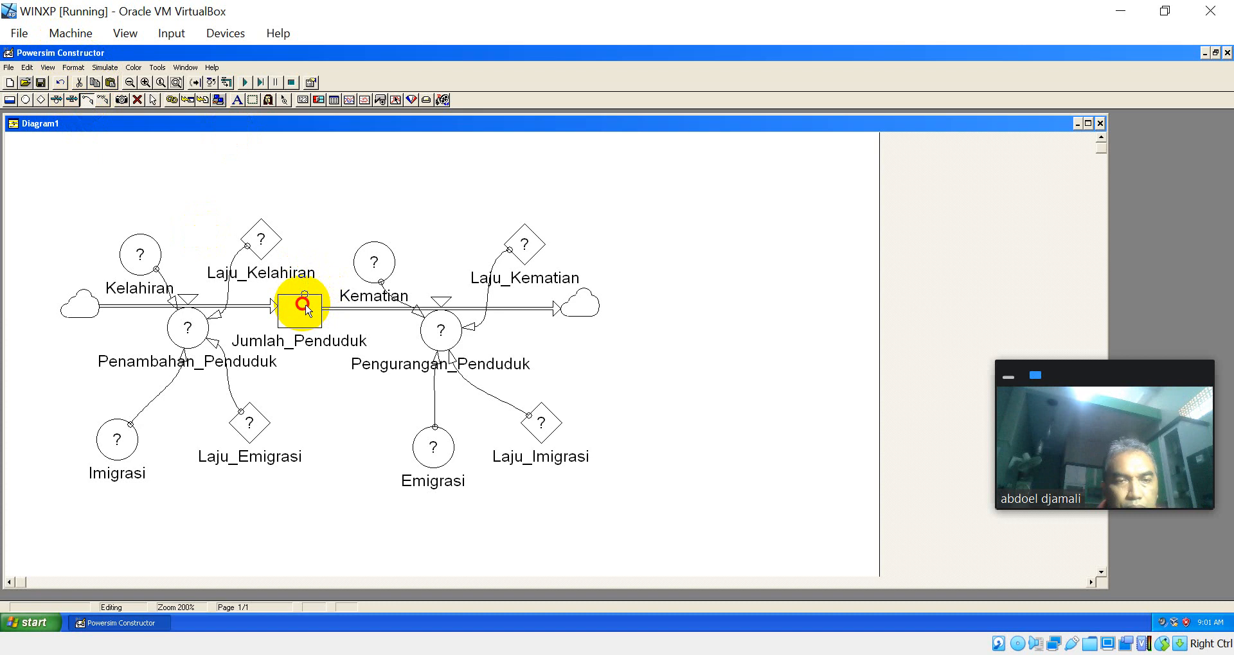
mouse_move(305, 309)
mouse_down()
mouse_move(181, 288)
mouse_move(188, 325)
mouse_up()
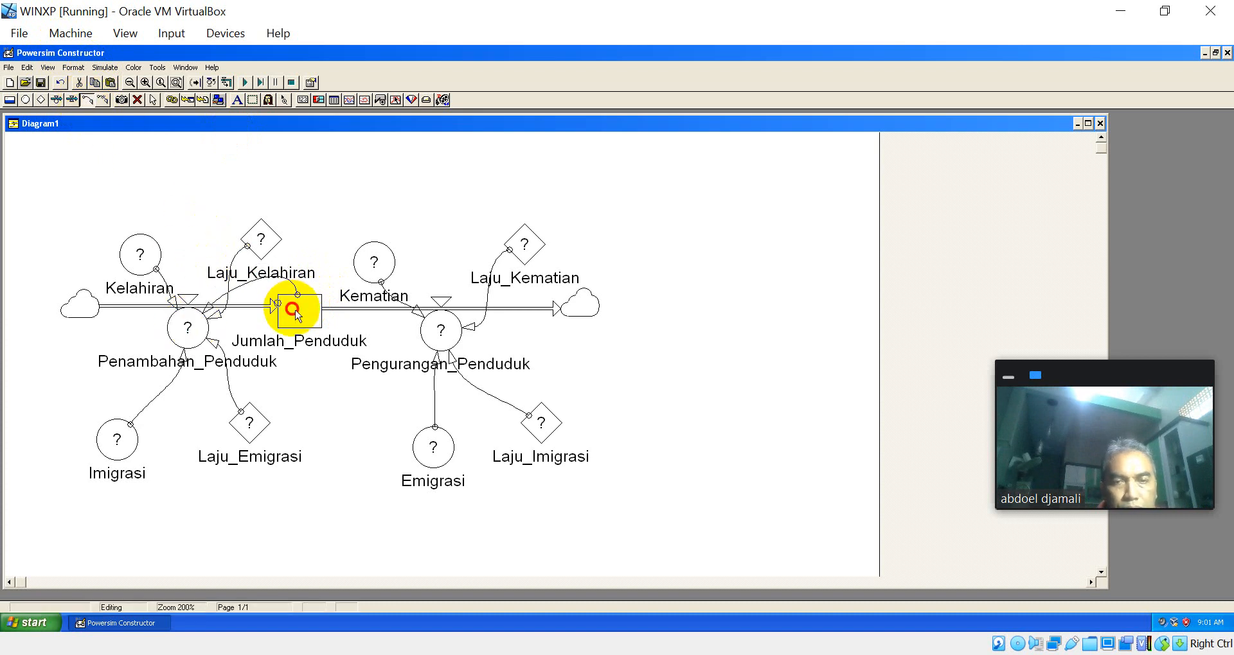
drag(295, 312, 437, 338)
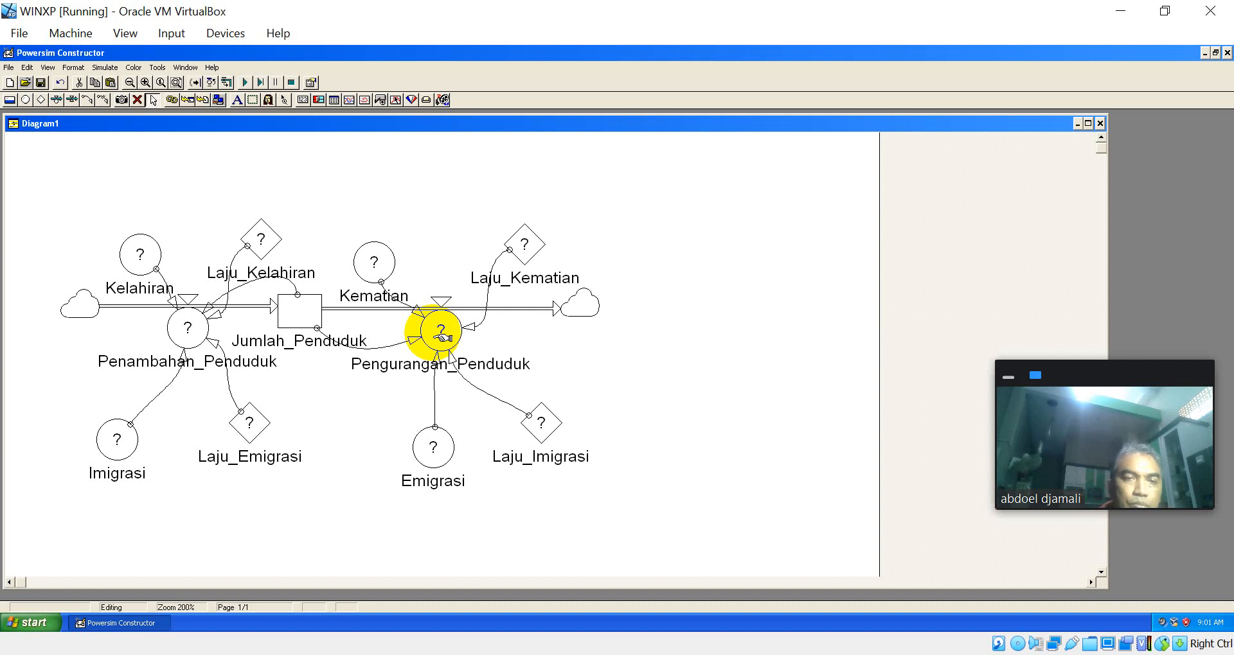
Step: Move Kelahiran and Laju_Kelahiran higher, and shift the arrowhead of the link from Jumlah_Penduduk lower on the Penambahan_Penduduk circle
drag(138, 249, 128, 207)
drag(274, 243, 255, 203)
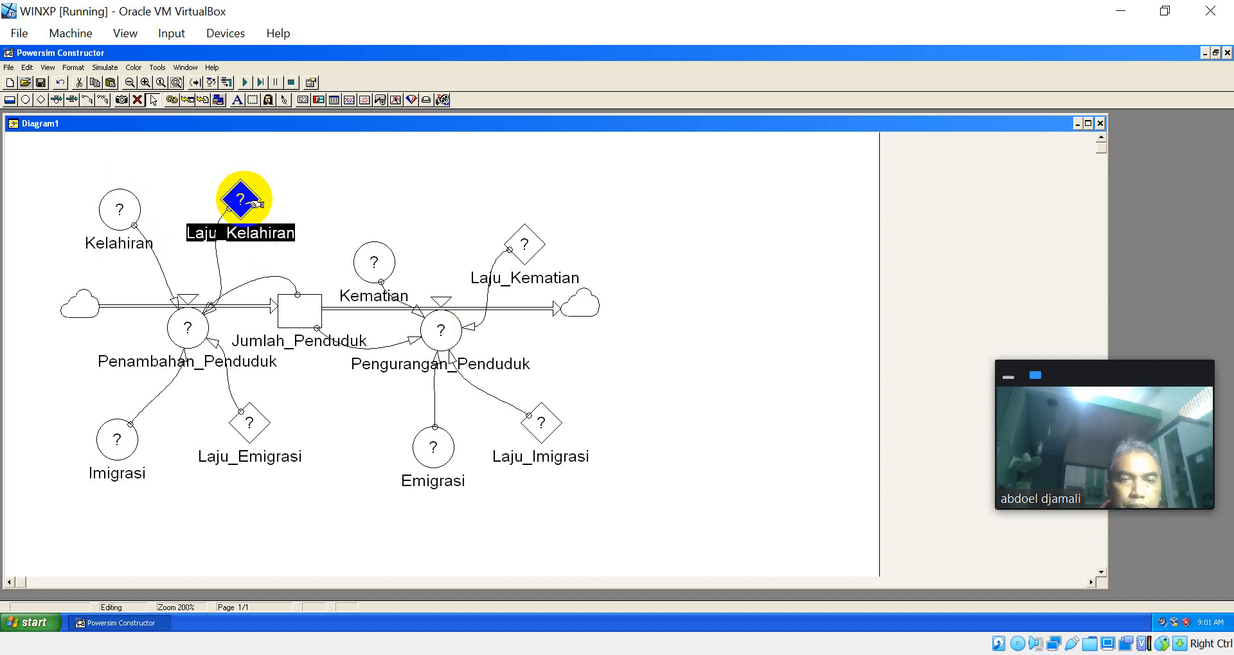
click(273, 282)
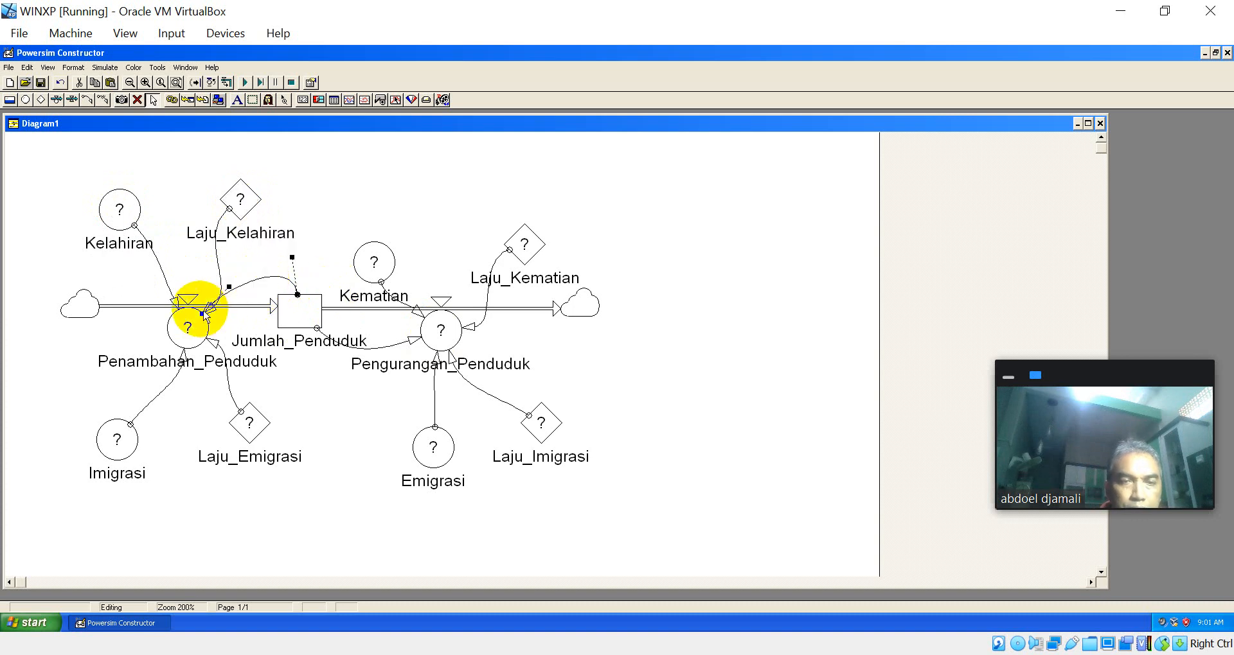
drag(204, 311, 215, 314)
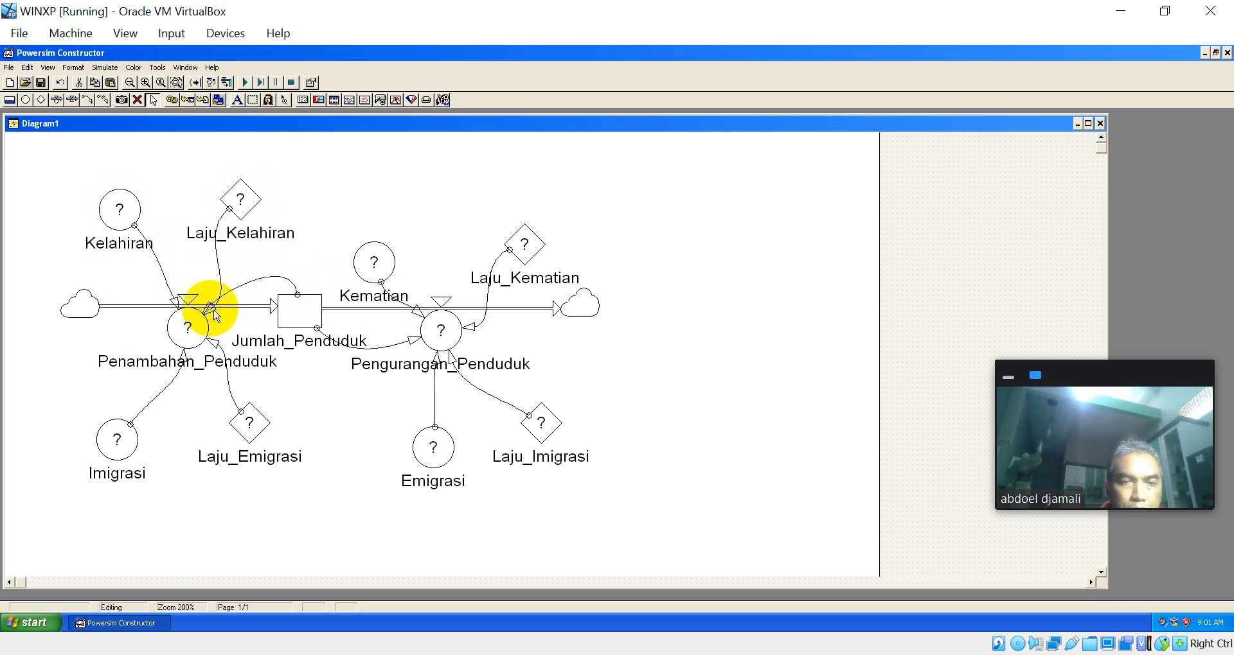
click(208, 309)
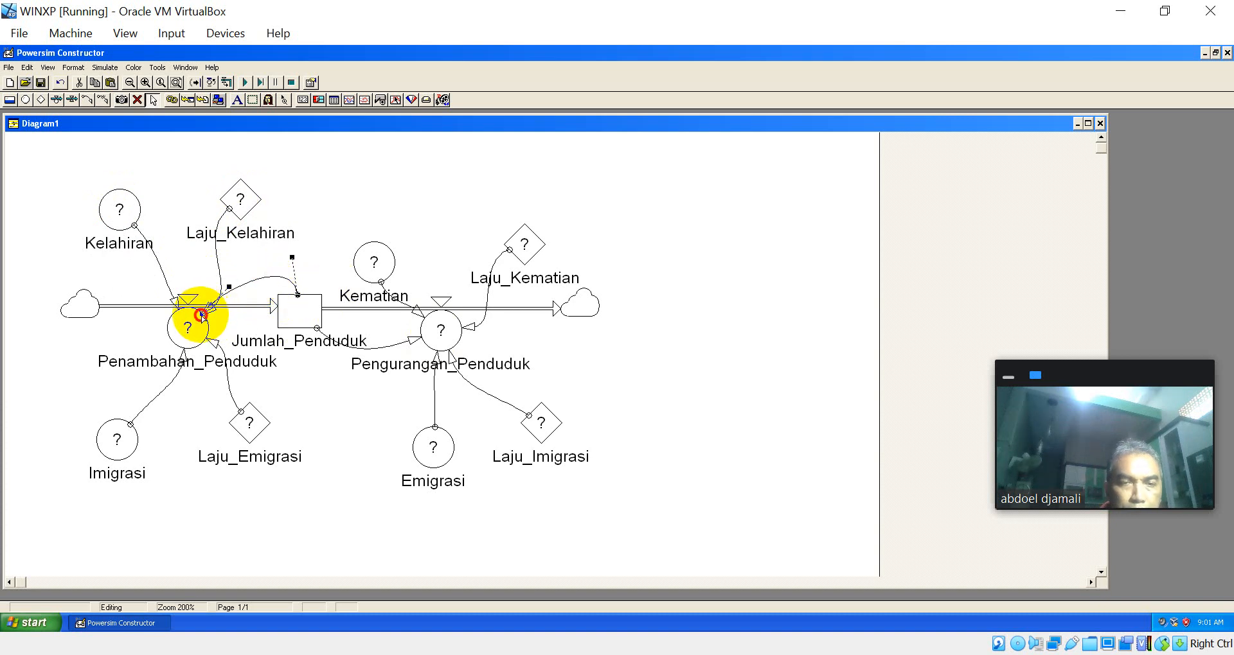
drag(201, 315, 223, 323)
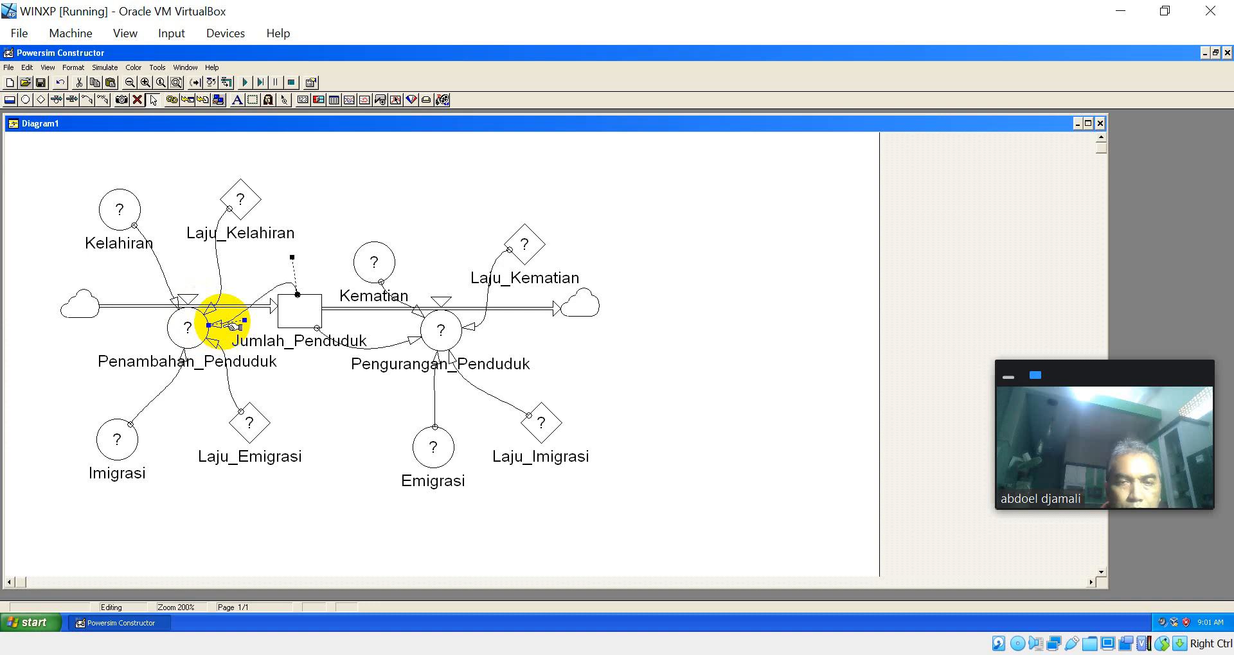
click(370, 218)
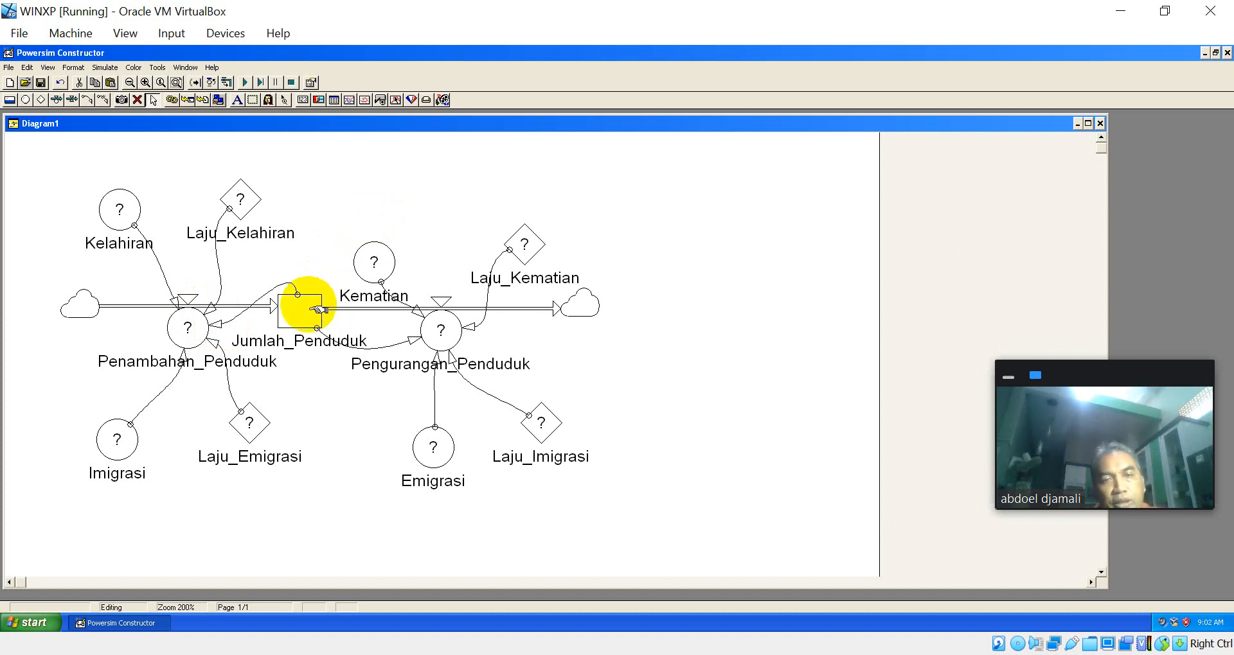
Step: Define Penambahan_Penduduk as Jumlah_Penduduk+Laju_Kelahiran*Kelahiran+Laju_Emigrasi*Imigrasi, building the formula from its linked variables
double_click(203, 332)
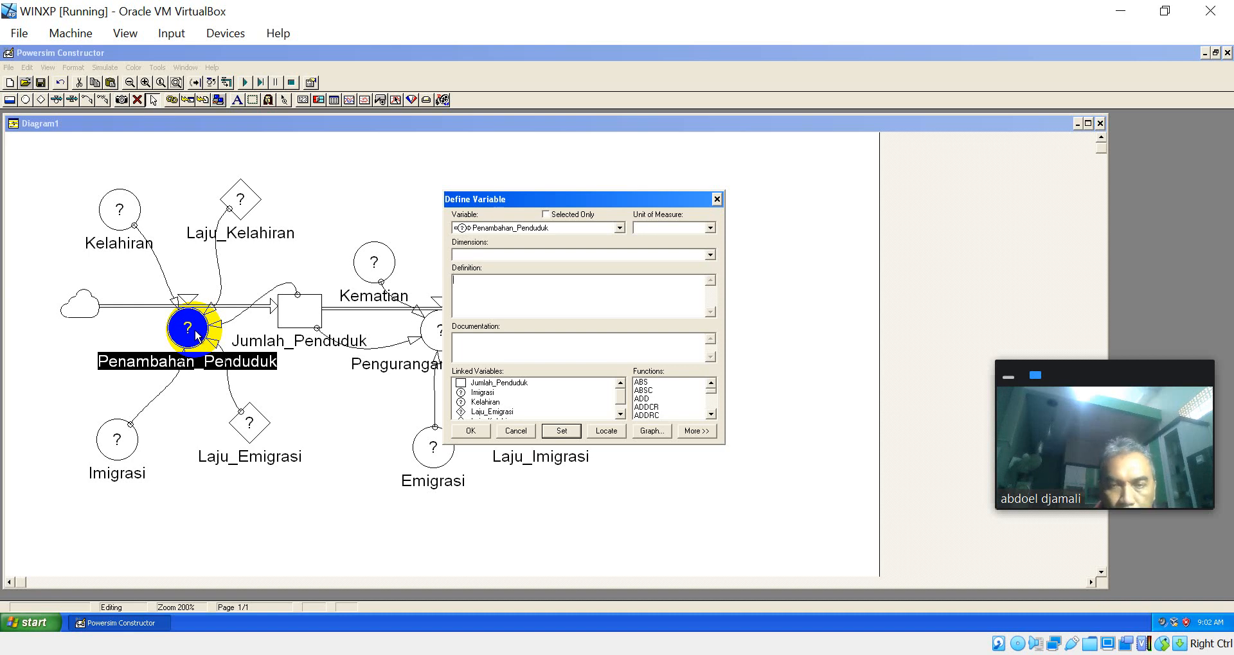
double_click(508, 383)
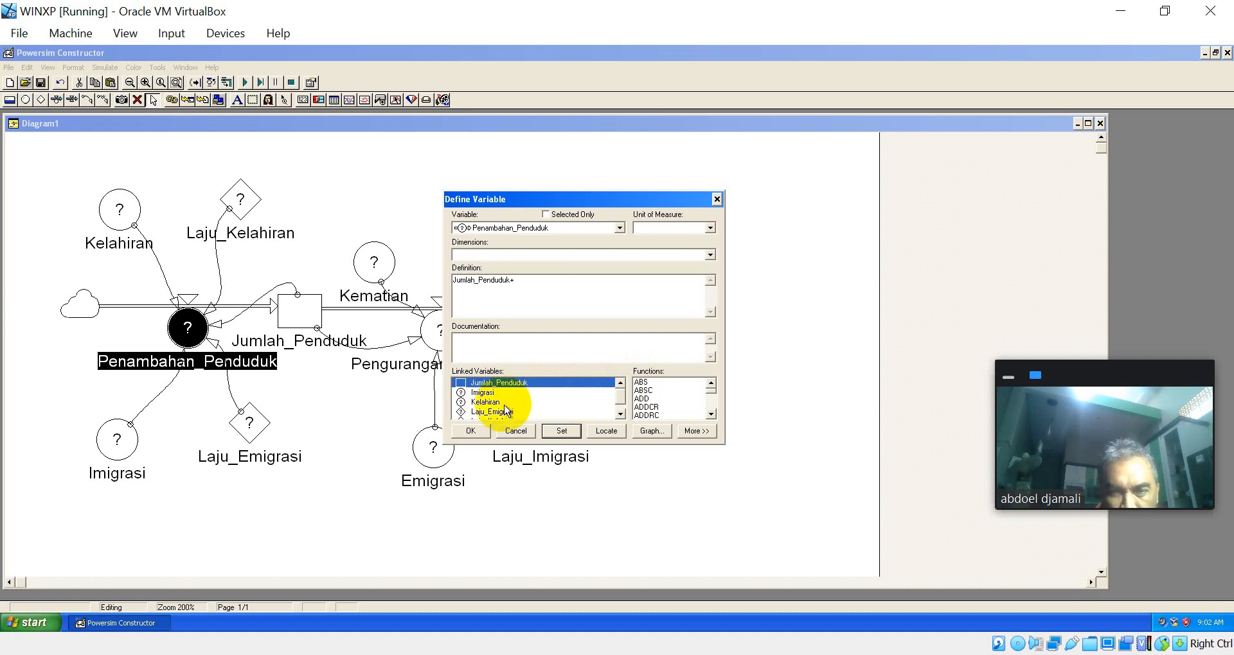
click(621, 416)
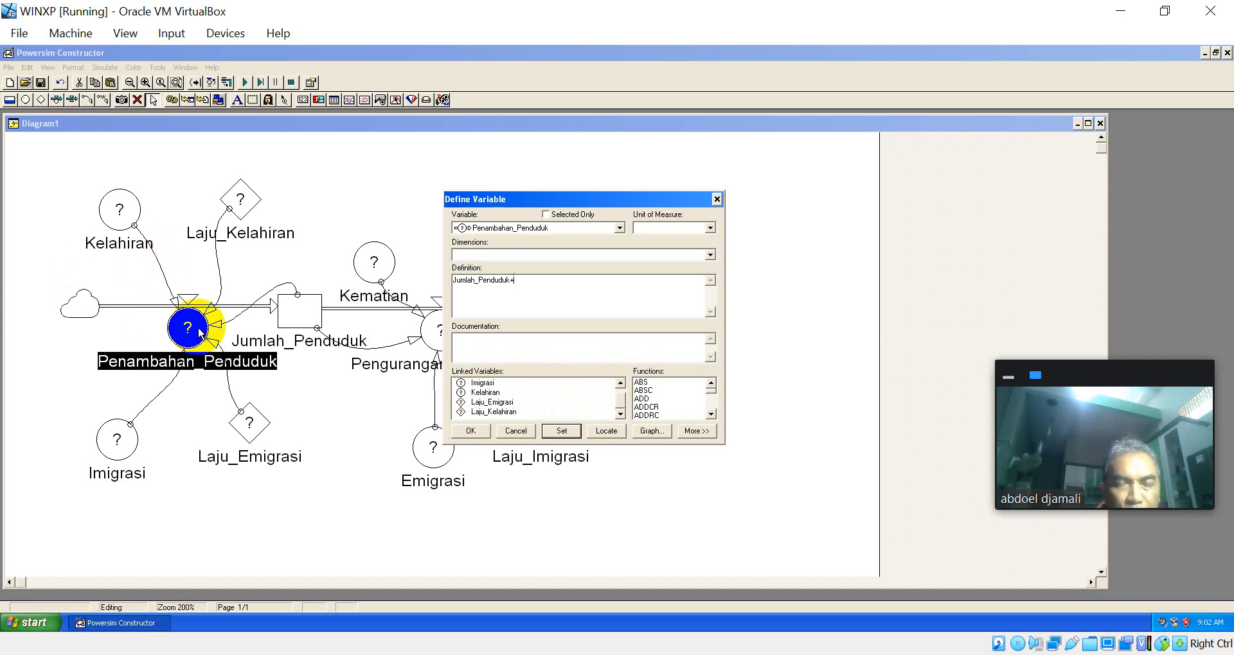
double_click(500, 412)
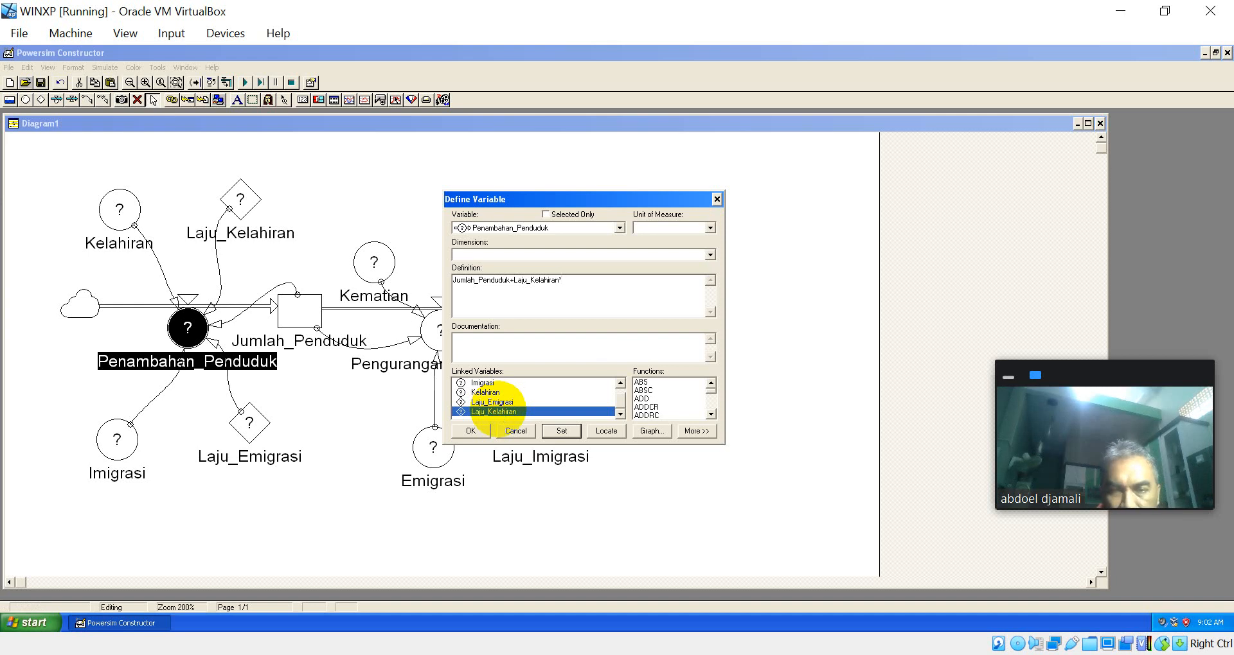
click(620, 383)
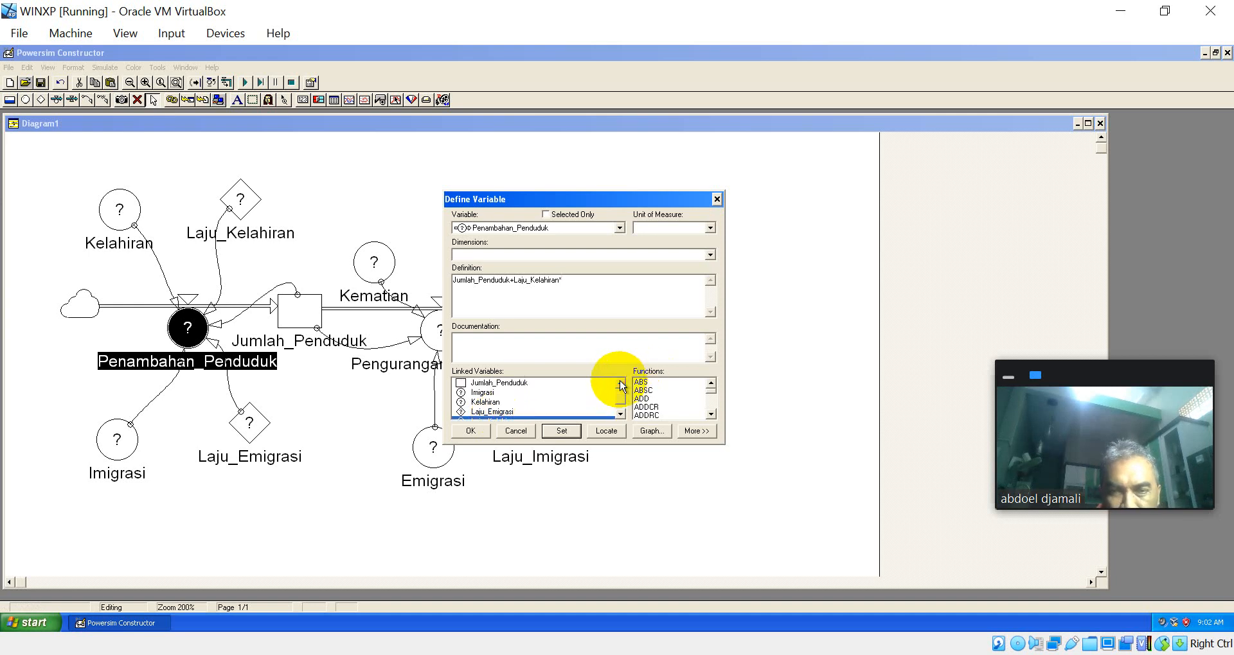
double_click(493, 403)
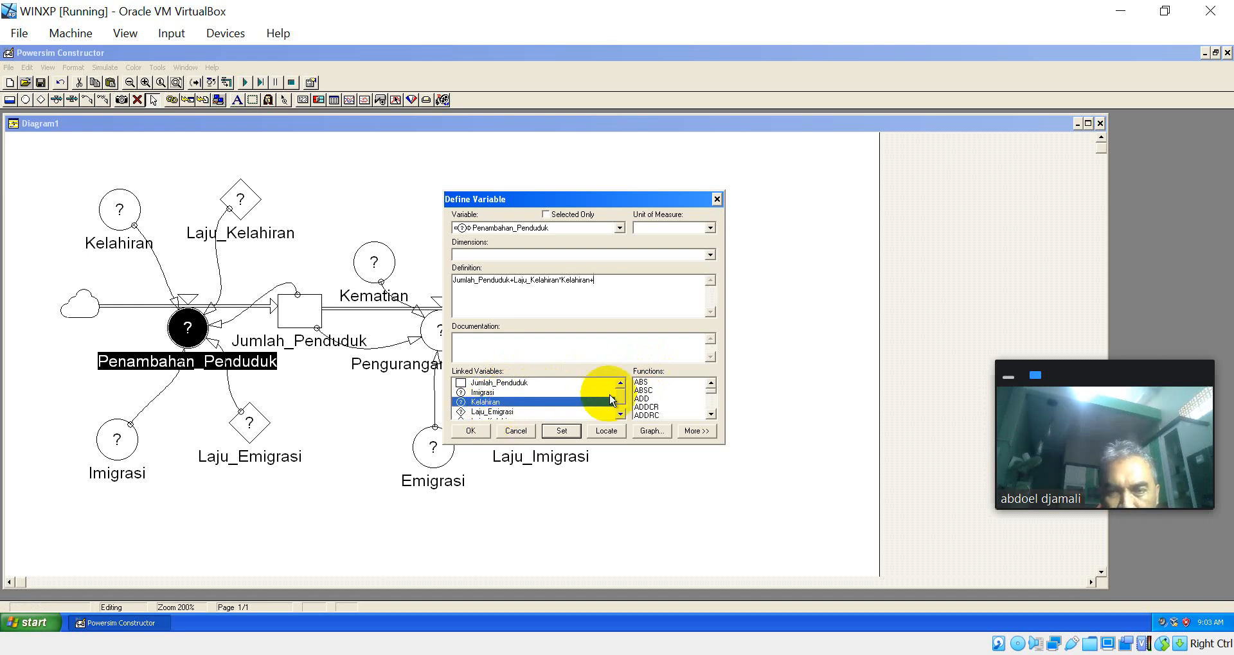
click(620, 415)
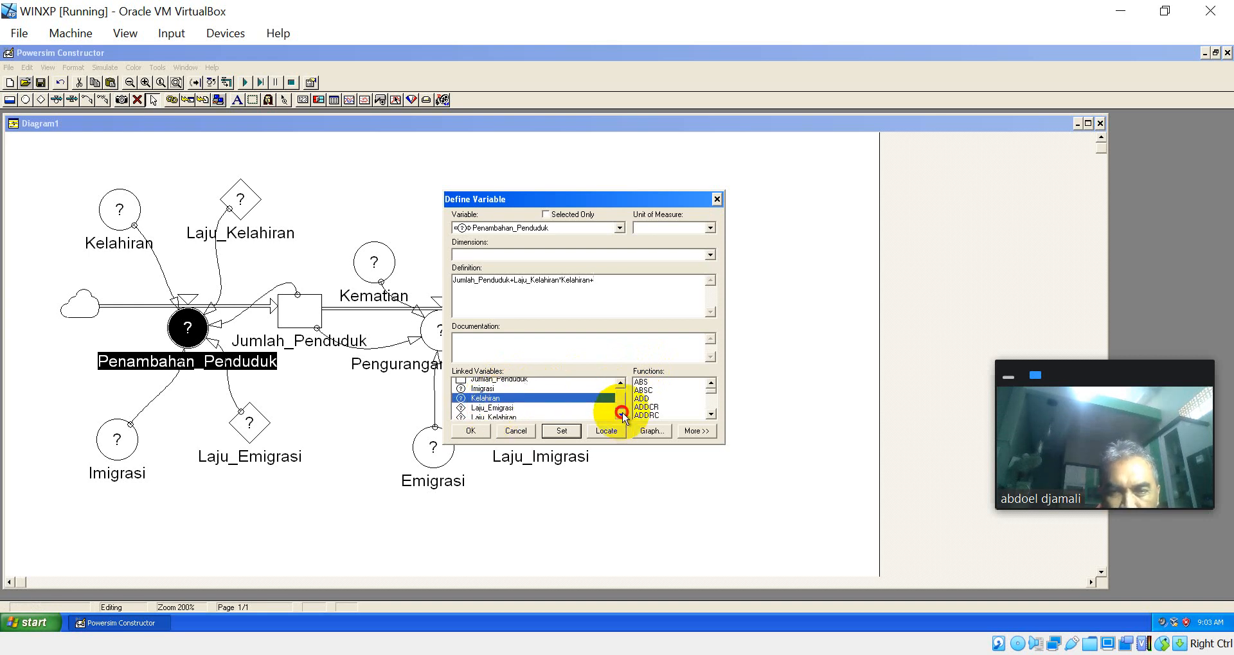
double_click(503, 403)
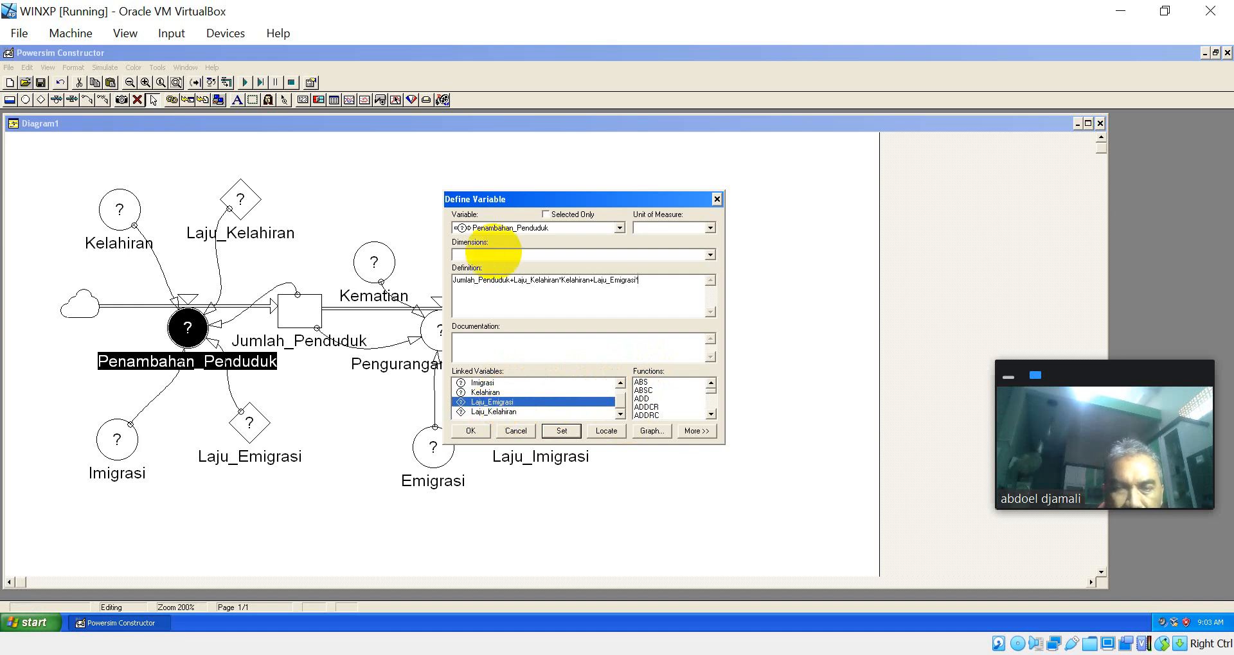
double_click(490, 385)
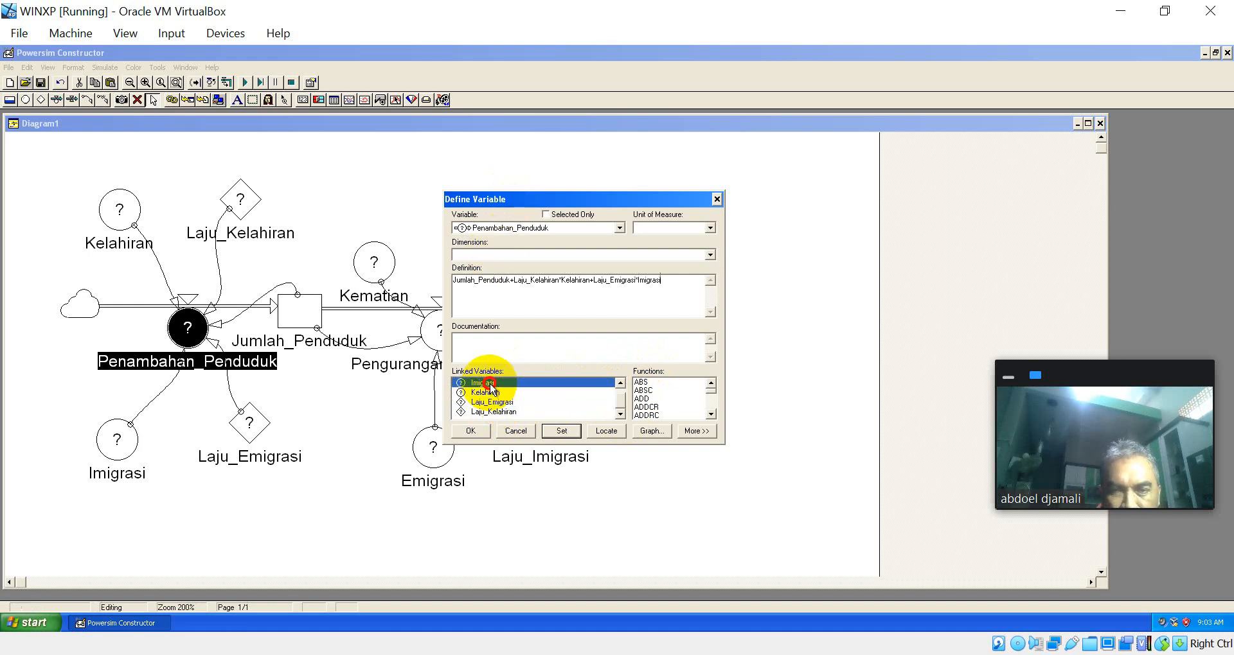
click(560, 435)
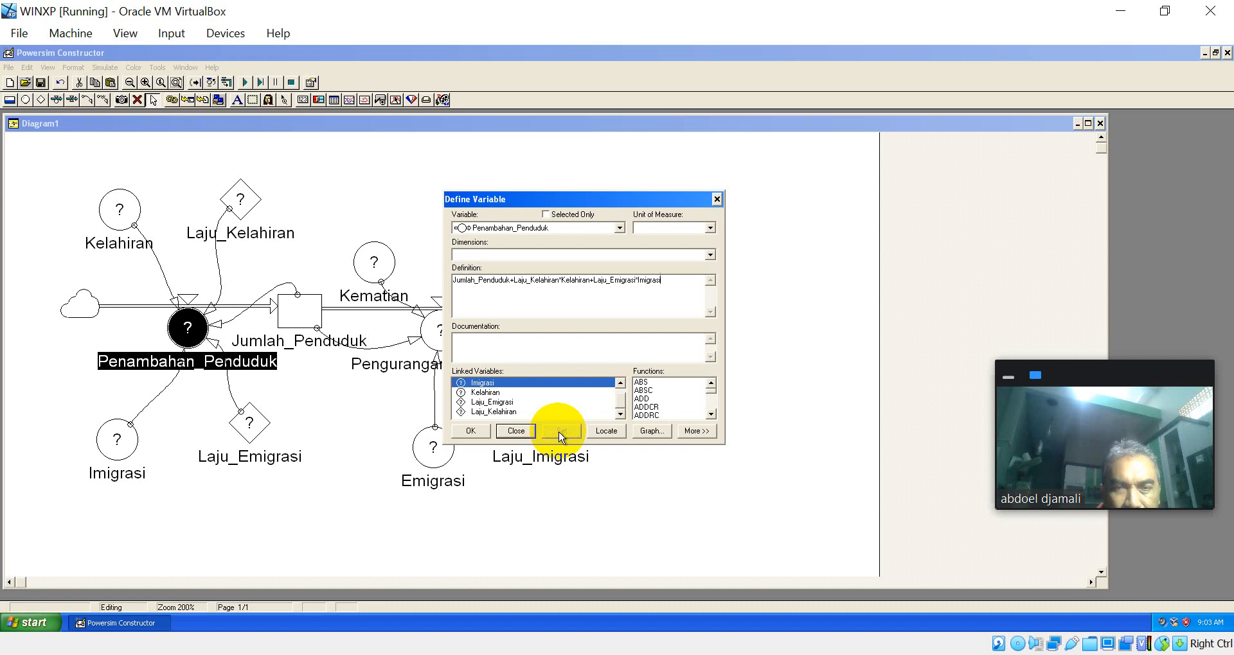
click(475, 432)
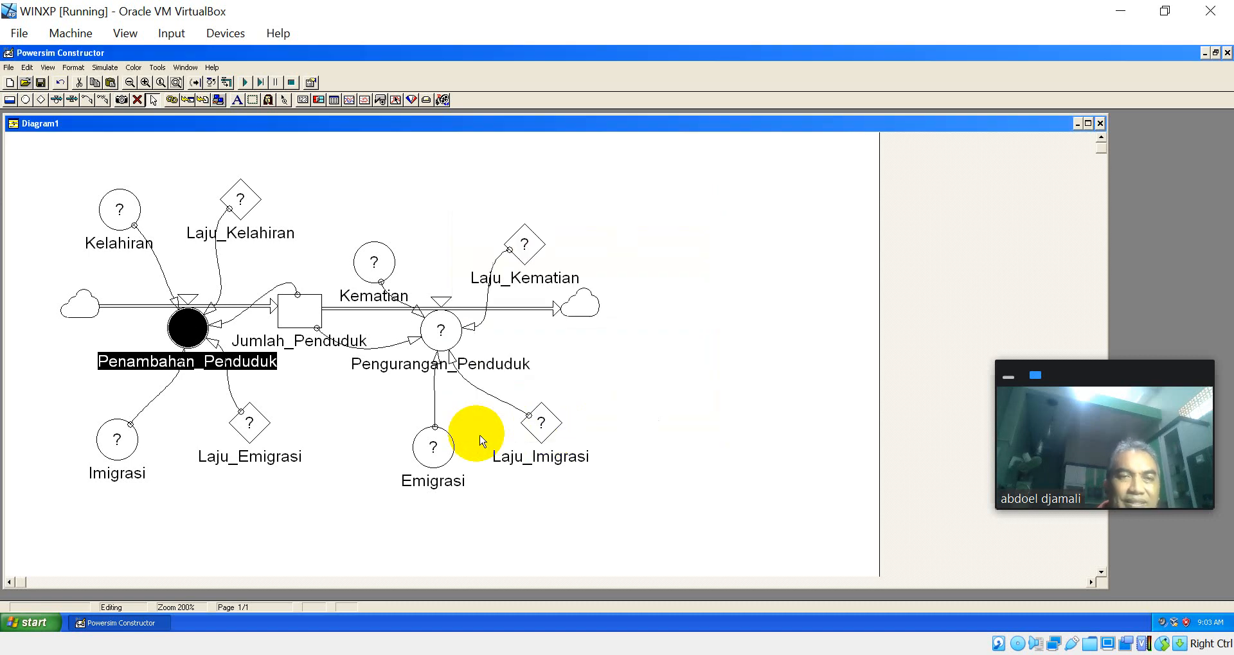
Step: Define the Kelahiran variable with the value 50000
double_click(122, 216)
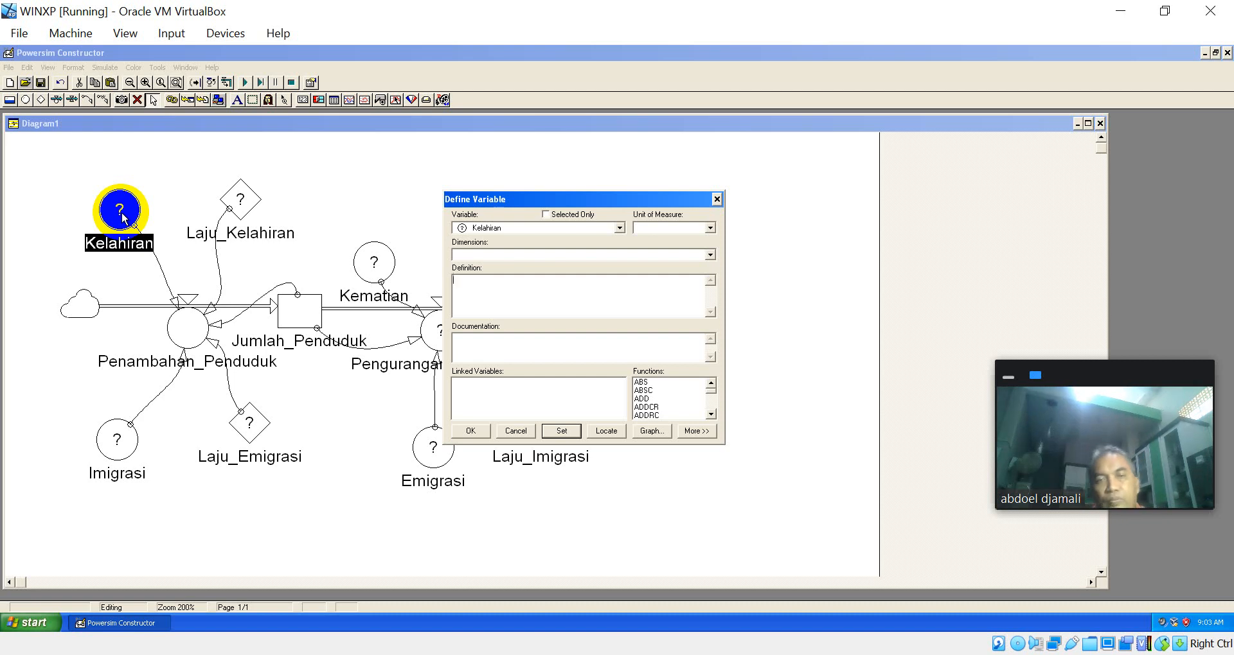
click(123, 219)
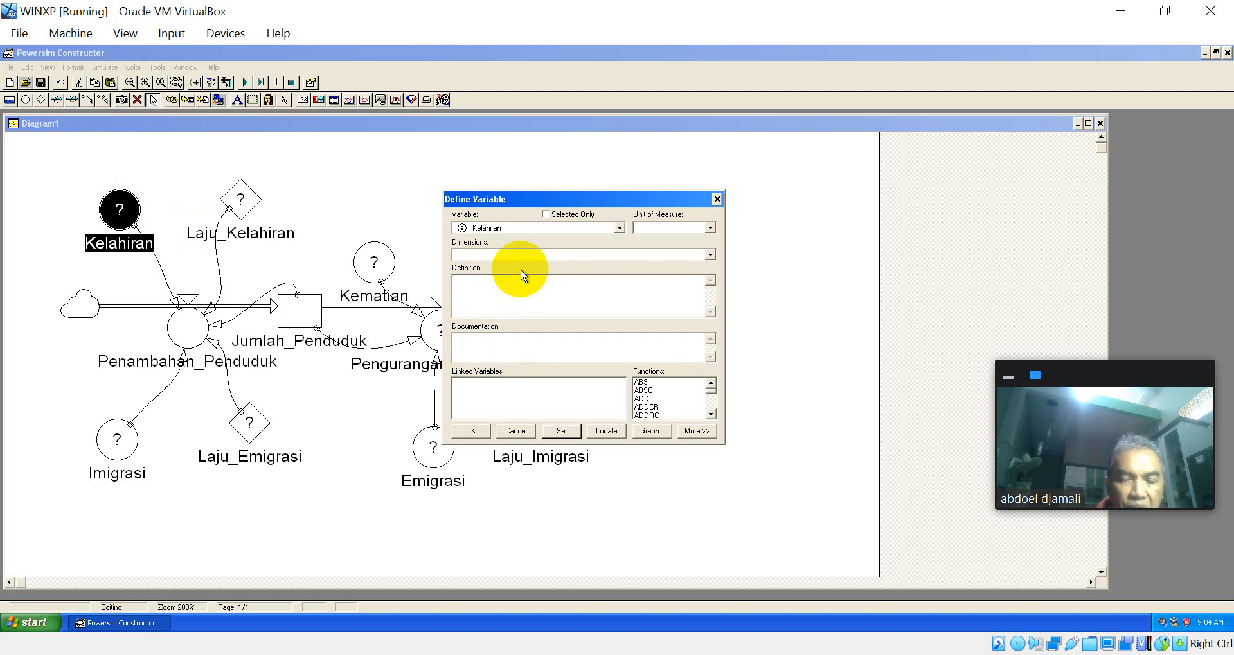
click(522, 276)
text(50000)
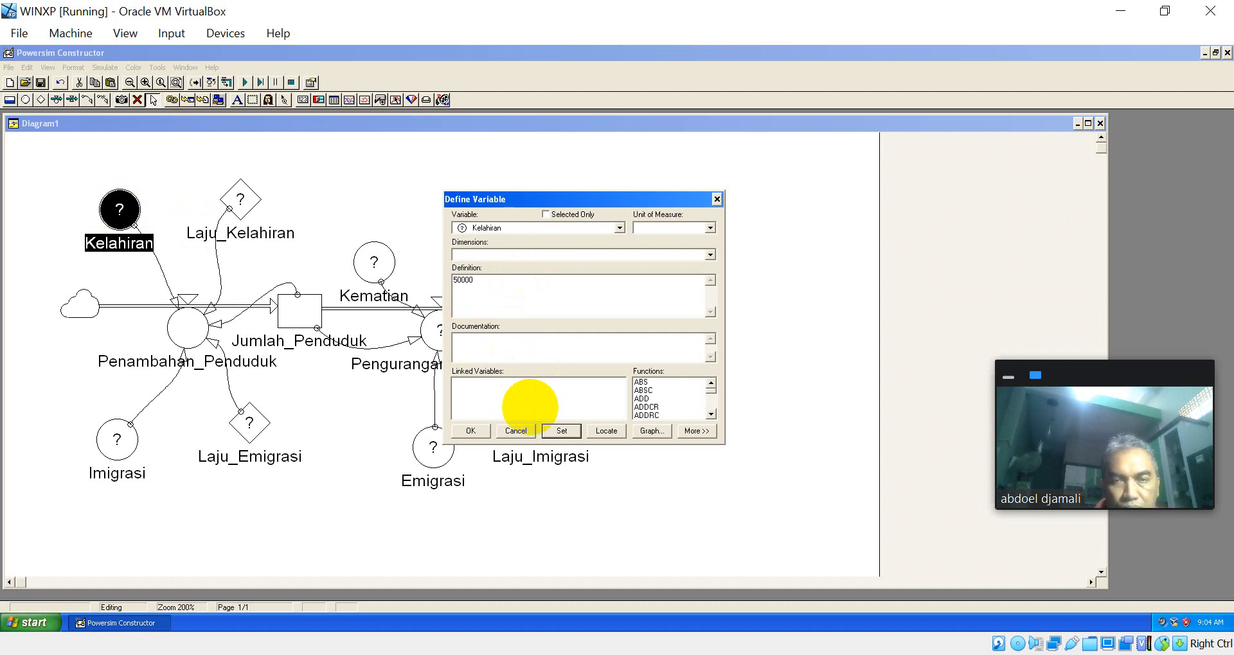
key(Return)
key(Return)
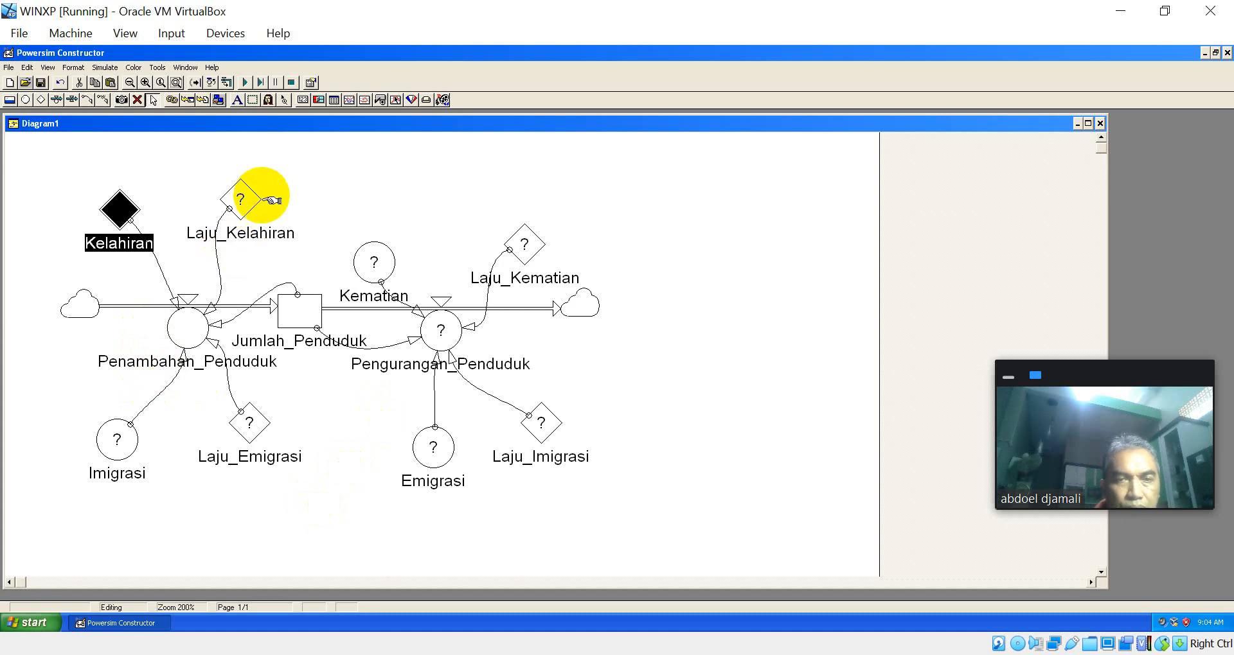
Step: Define the Laju_Kelahiran constant with the value 1.5%
click(231, 202)
double_click(231, 202)
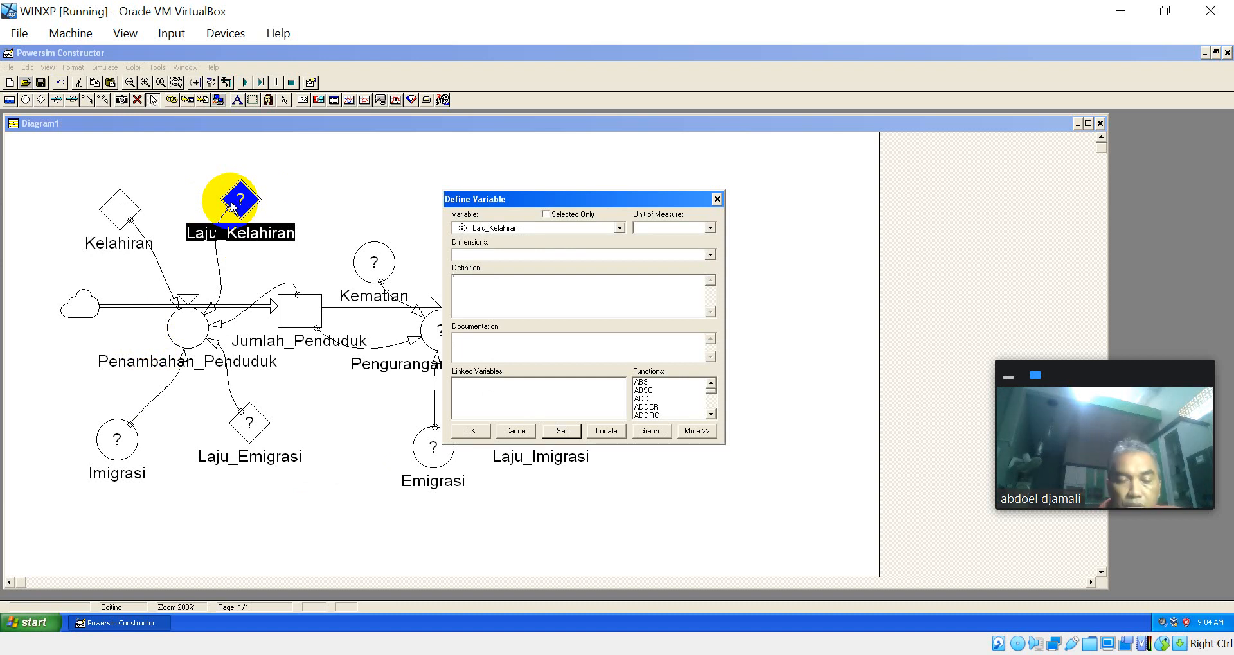
text(1.5)
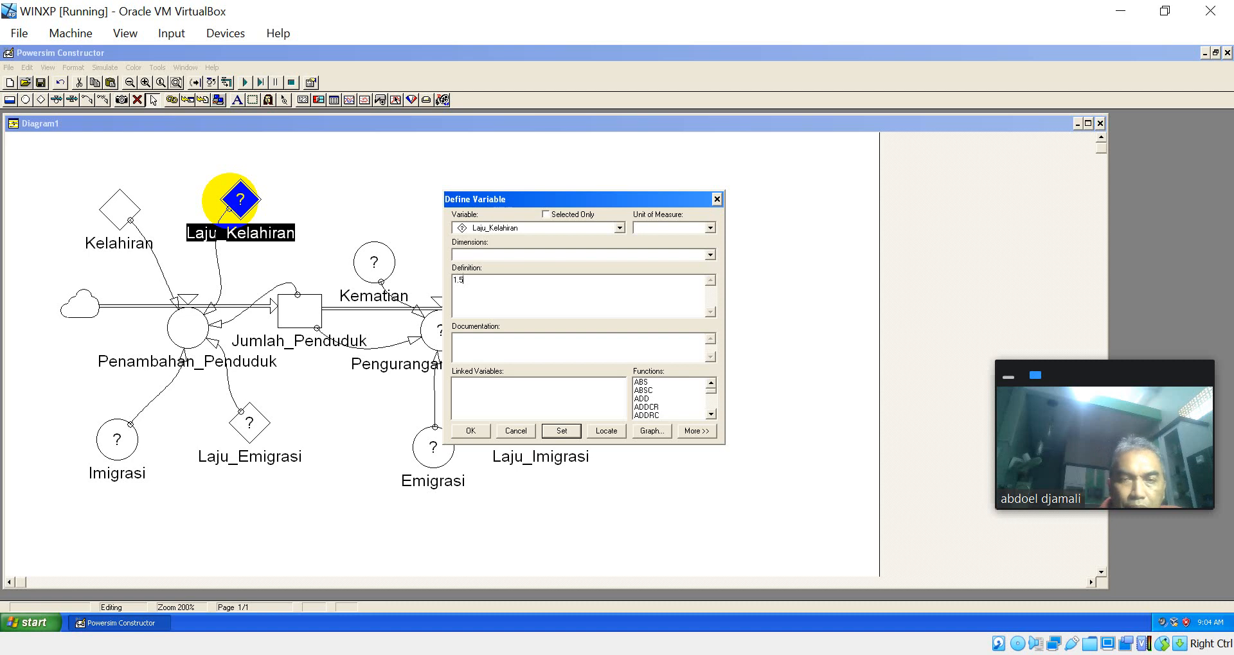
text(%)
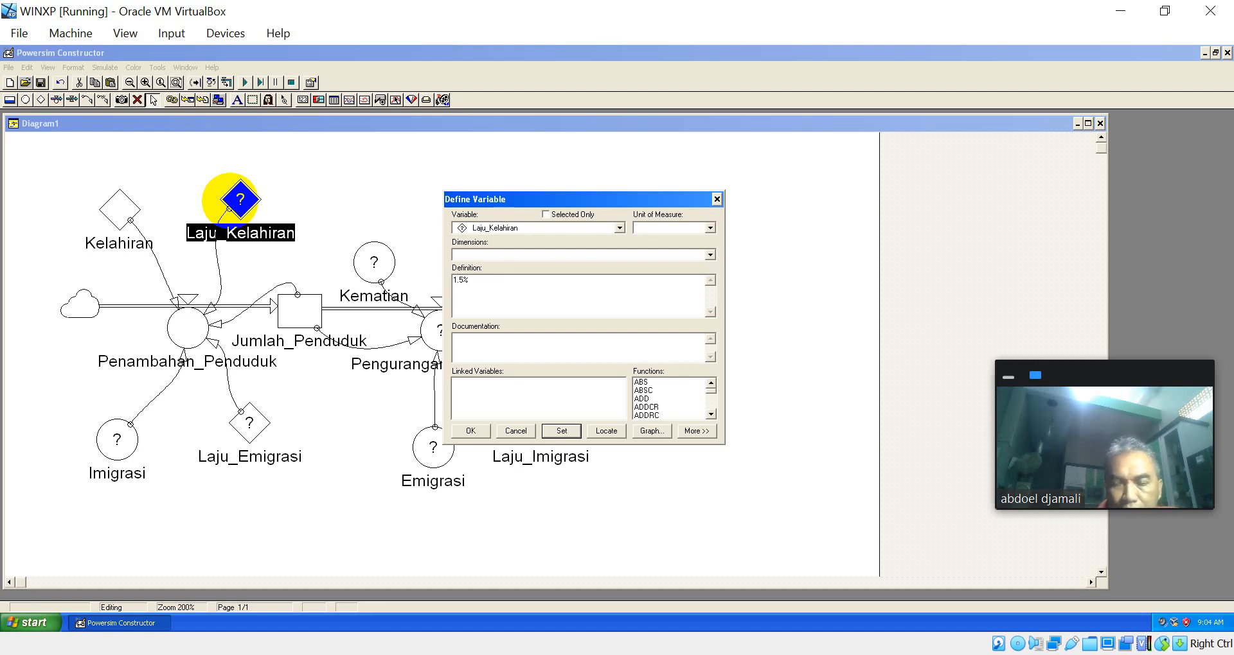
key(Return)
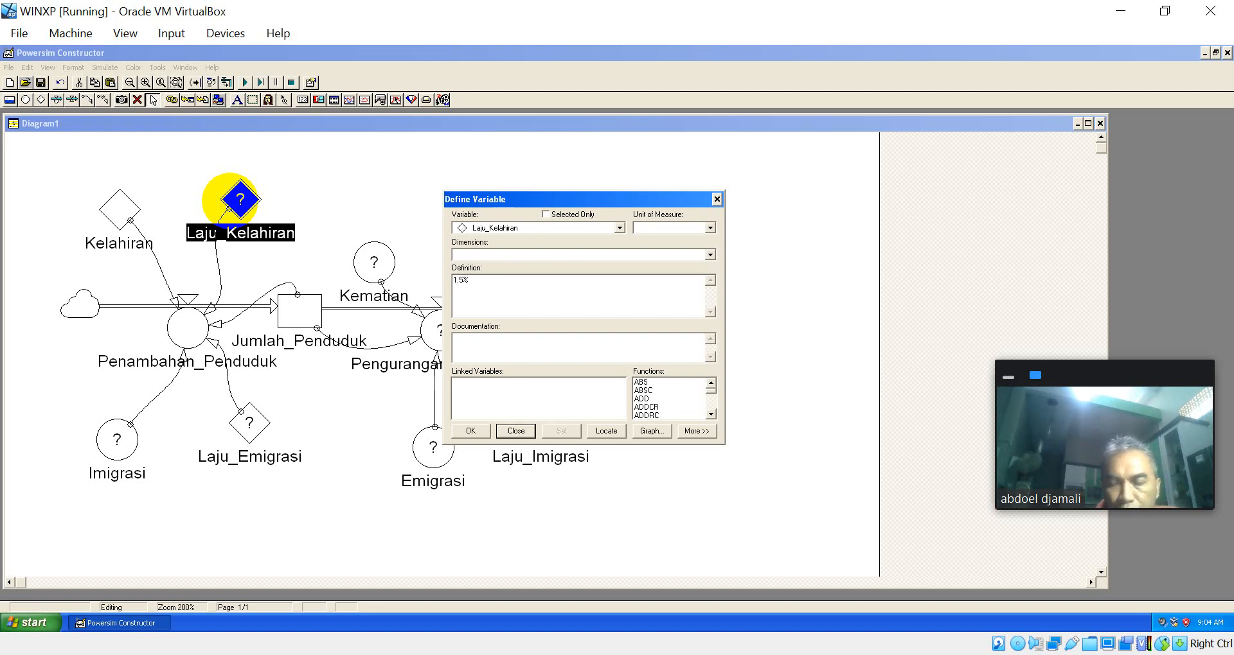
key(Return)
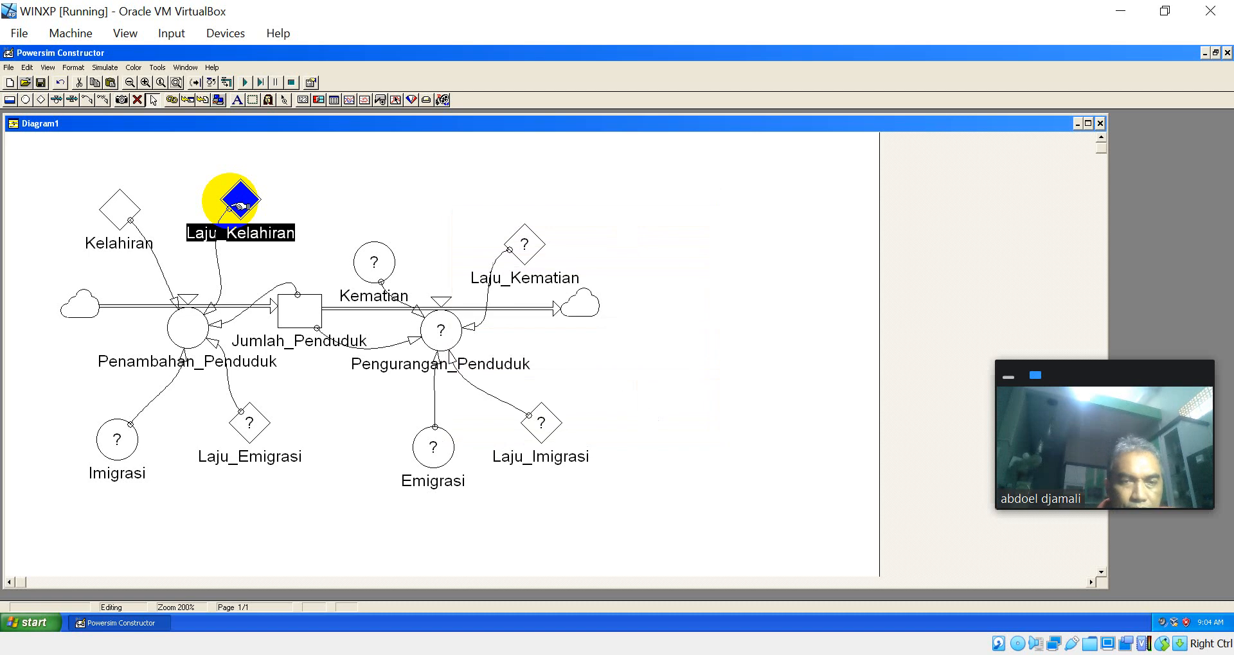
Step: Define the Laju_Emigrasi constant with the value 0.05%
double_click(249, 424)
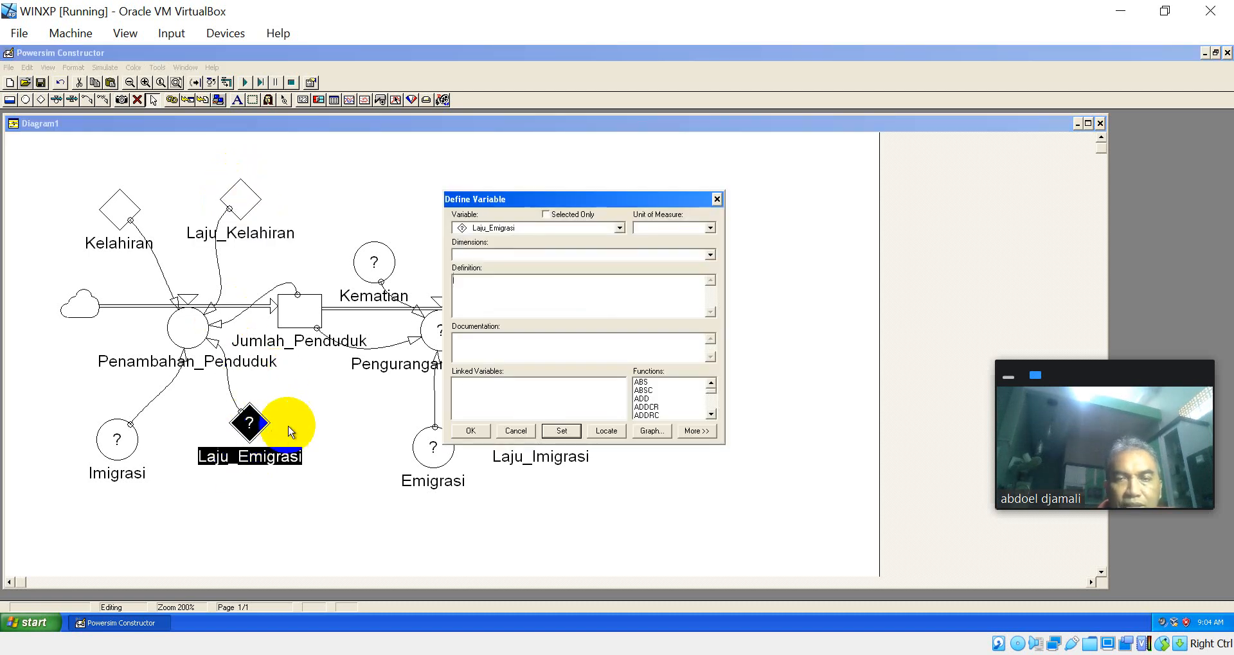
text(0)
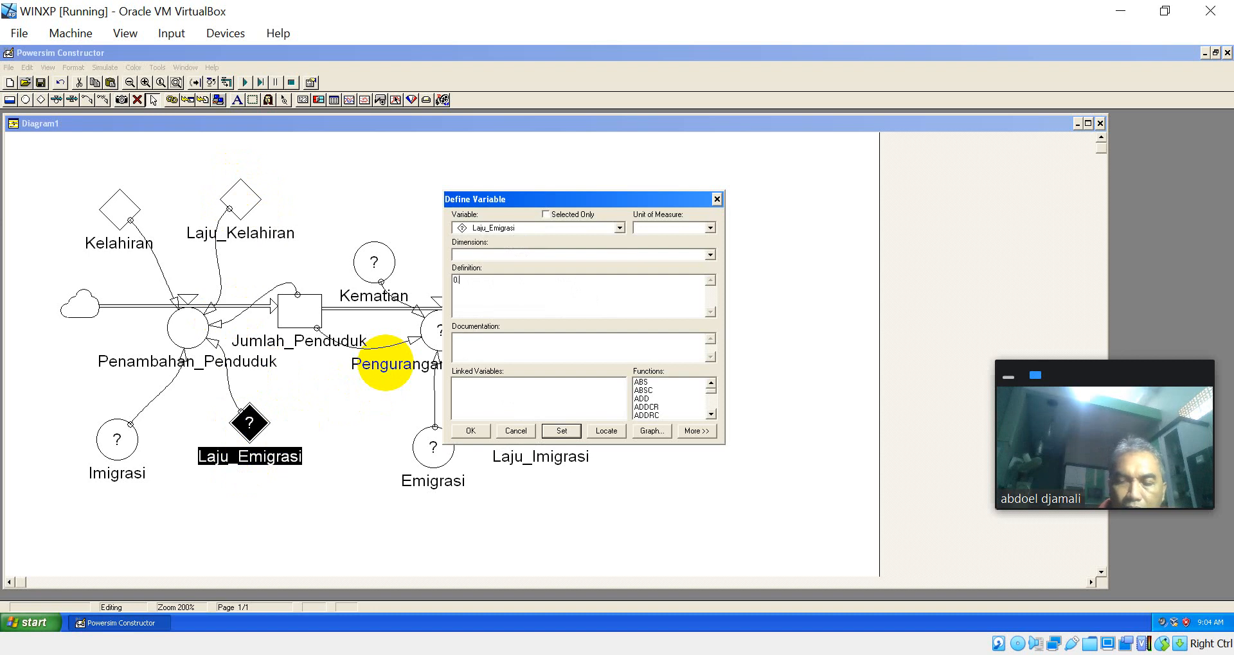
text(.05%)
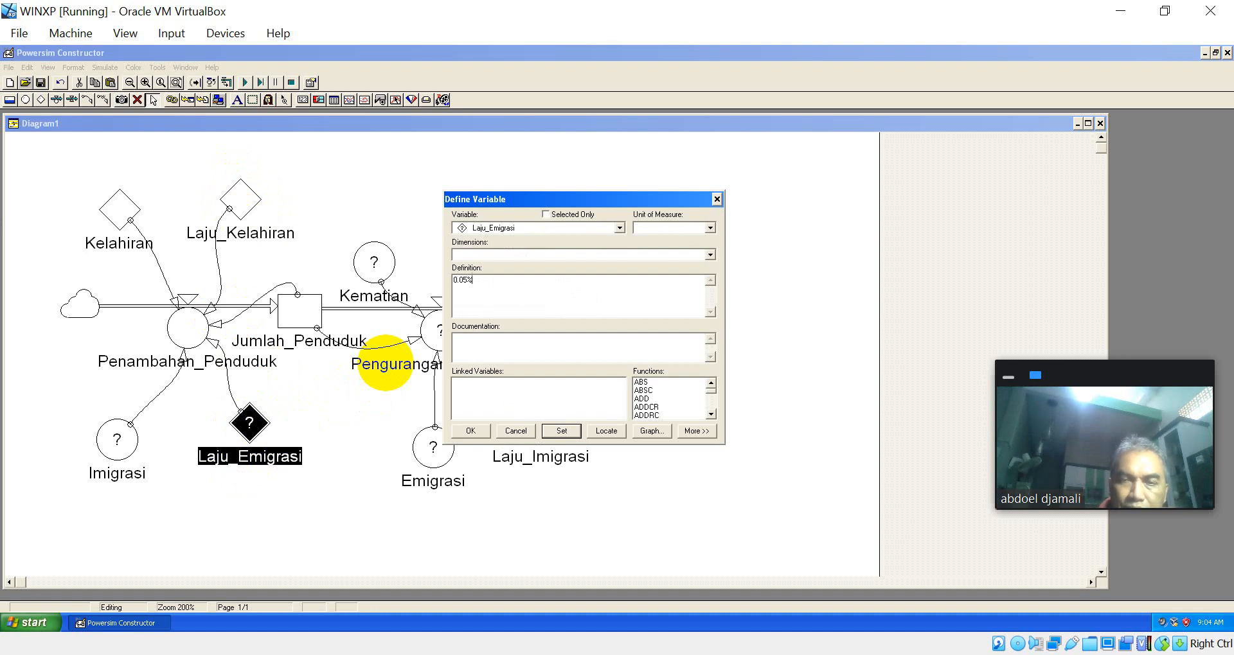
key(Return)
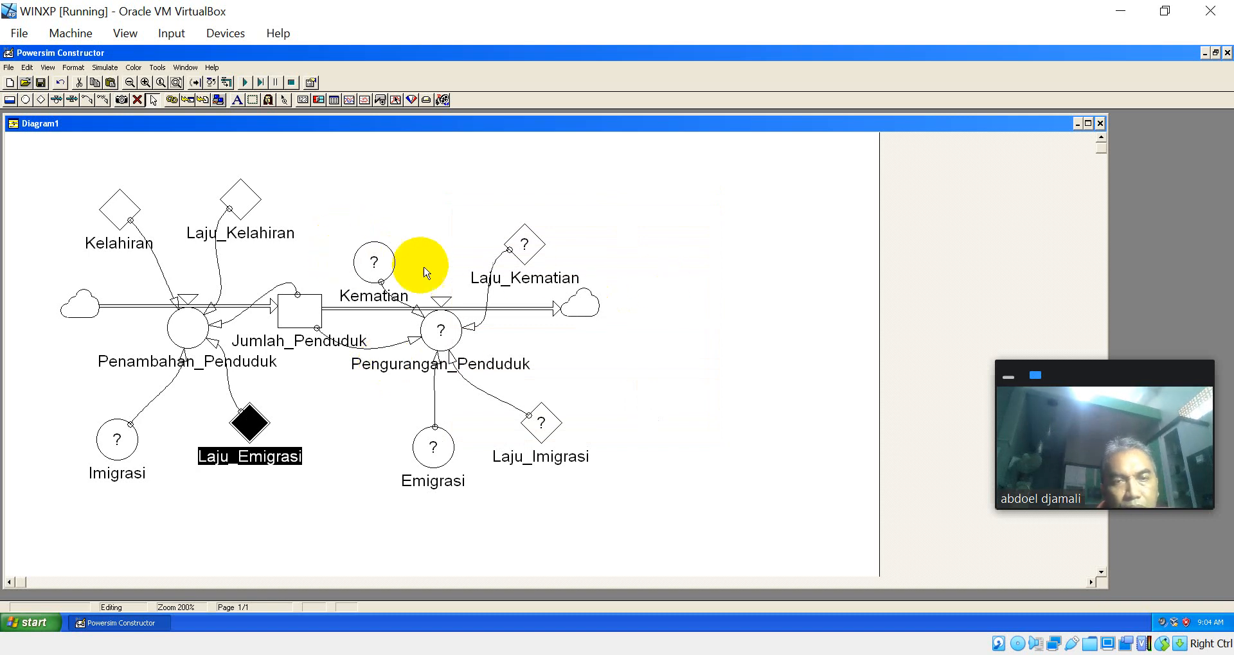
Step: Delete Kelahiran and Imigrasi, and move Laju_Kelahiran and Laju_Emigrasi left to sit above and below Penambahan_Penduduk
click(127, 205)
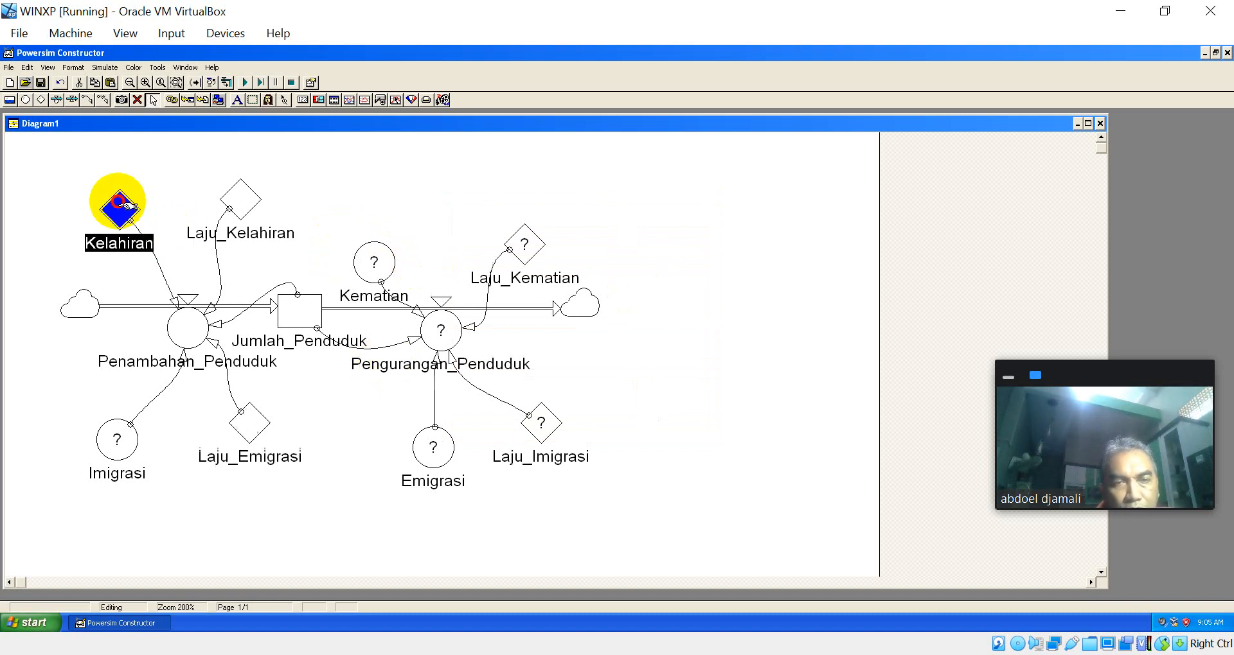
key(Delete)
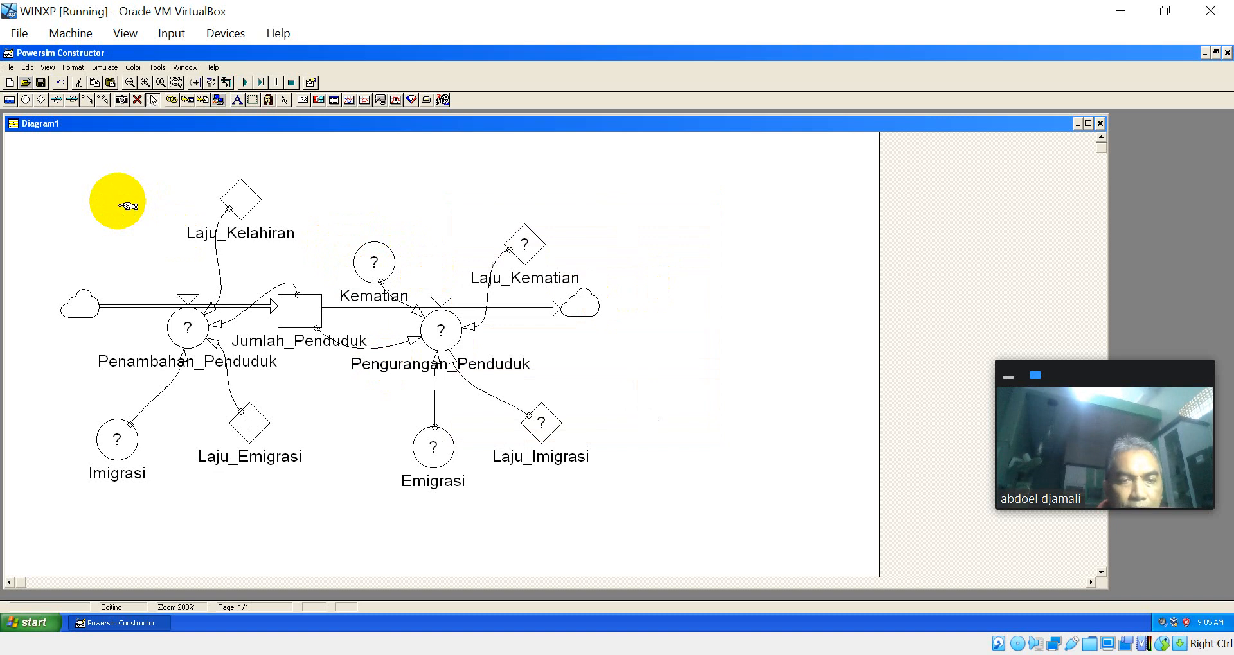
click(129, 440)
key(Delete)
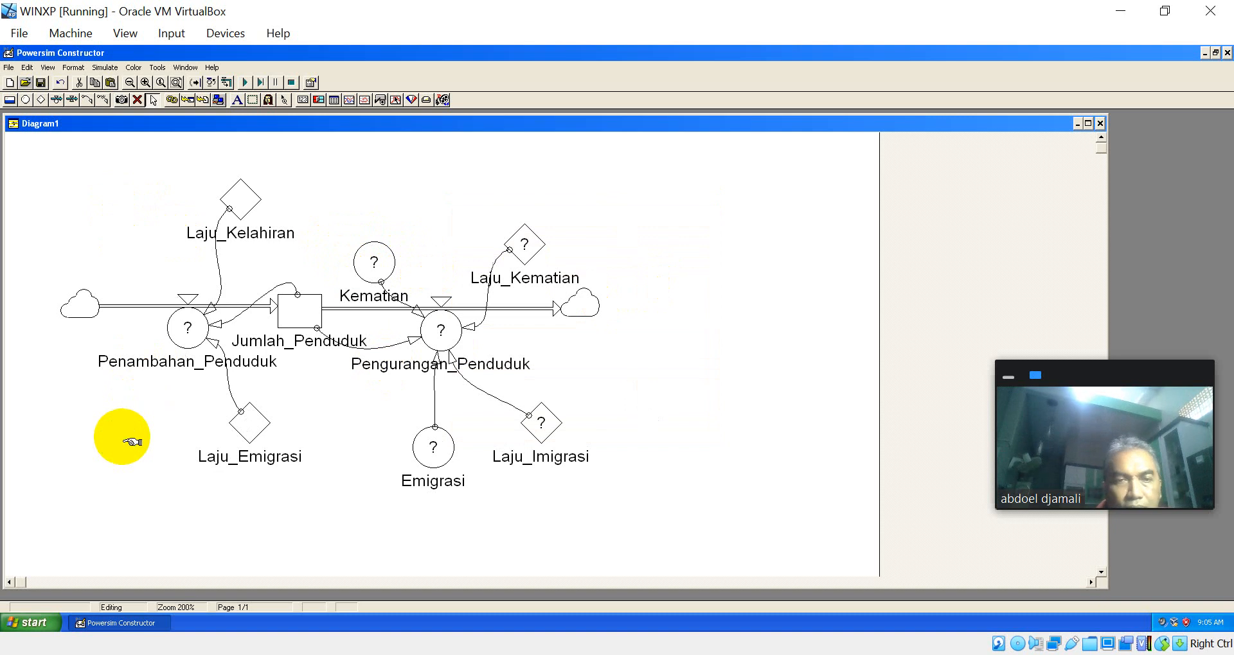
drag(246, 198, 166, 194)
drag(255, 427, 194, 433)
Step: Delete Kematian and Emigrasi, and move Laju_Kematian and Laju_Imigrasi left to sit above and below Pengurangan_Penduduk
click(389, 269)
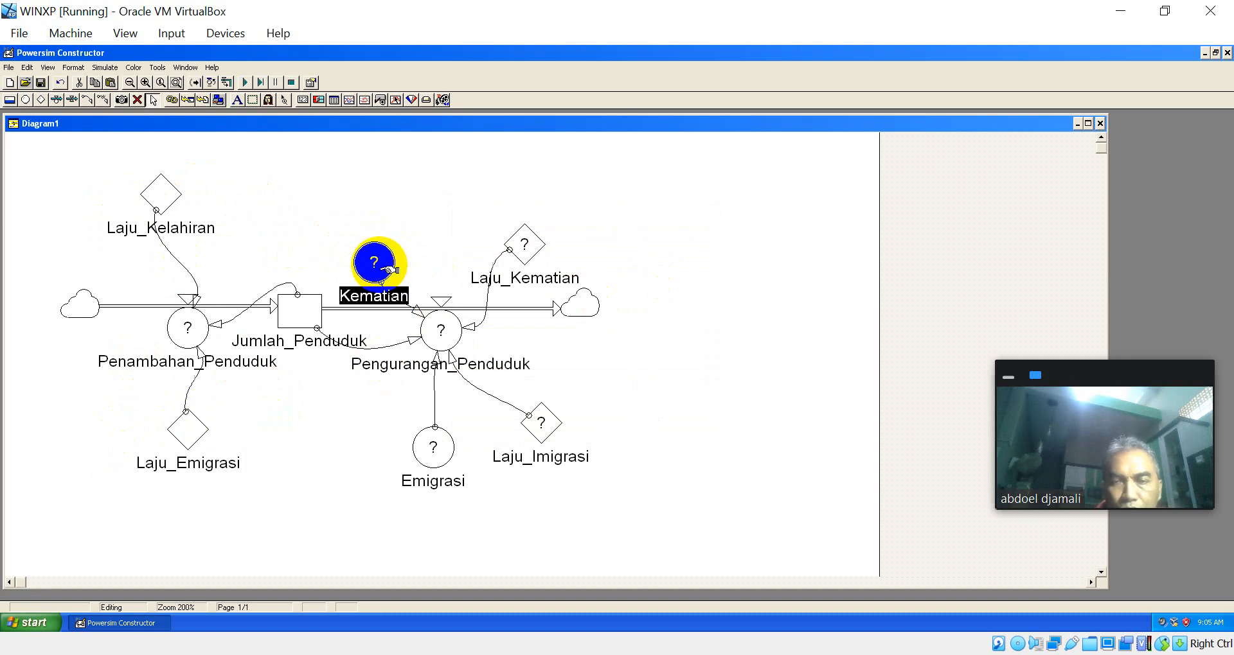
key(Delete)
click(447, 455)
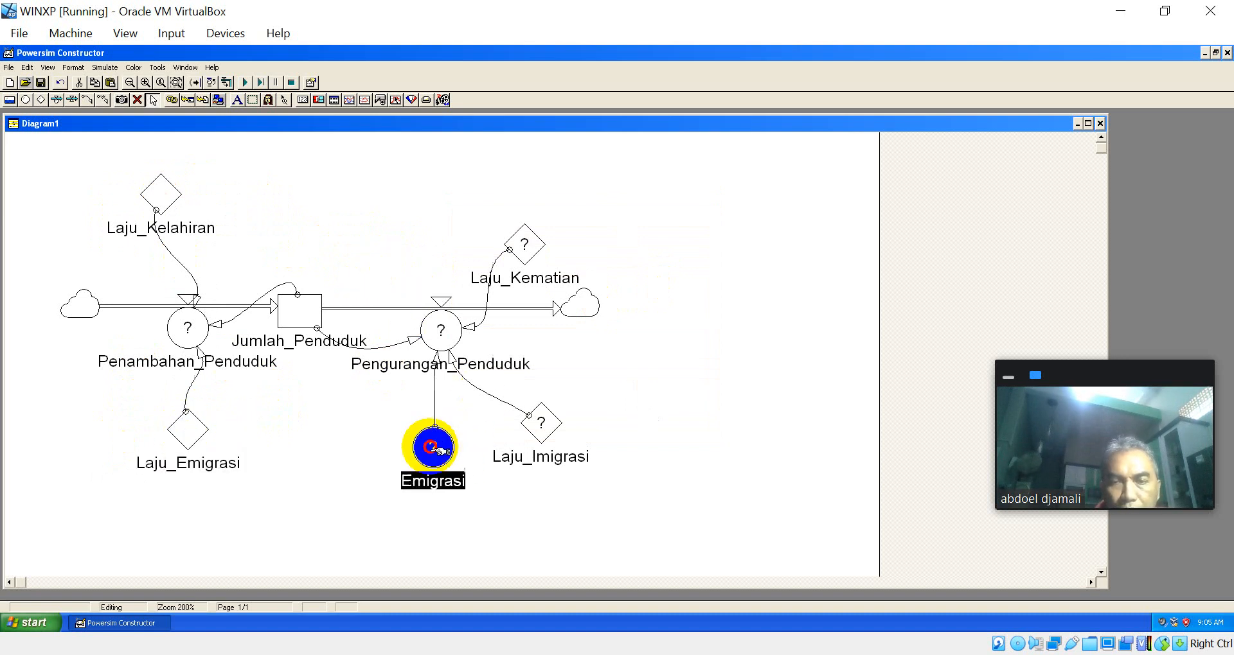
key(Delete)
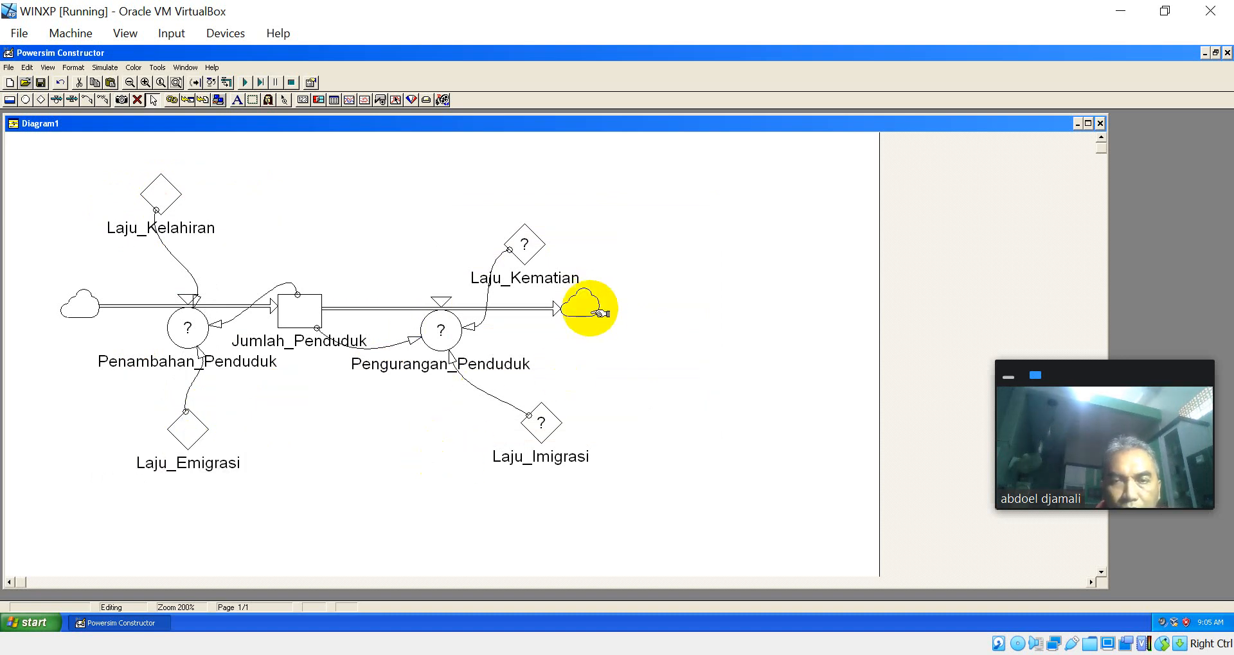
click(523, 239)
drag(523, 239, 459, 220)
drag(548, 420, 479, 441)
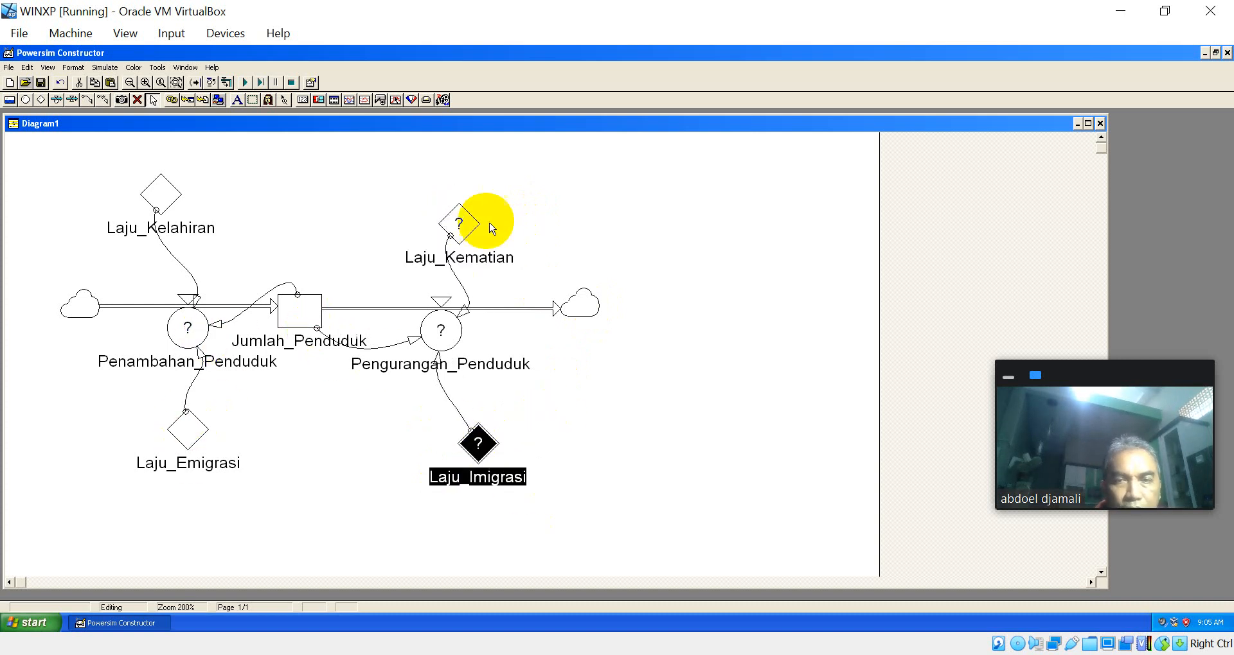
Step: Define the Laju_Kematian constant with the value 0.03%
double_click(457, 225)
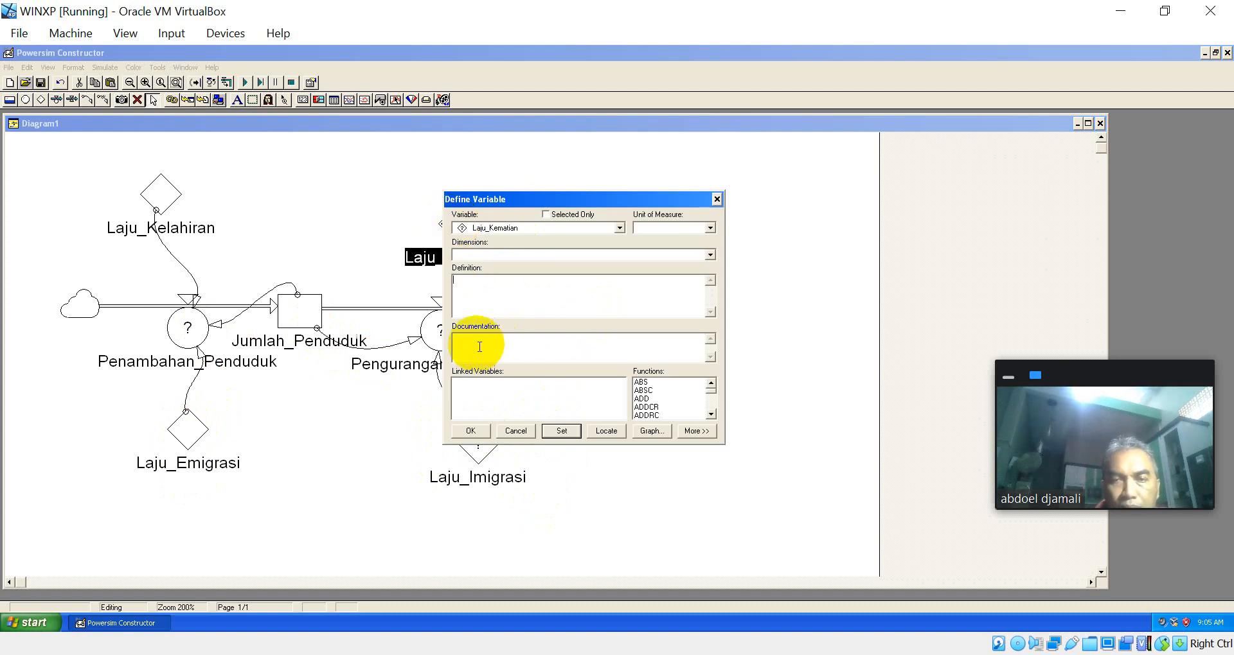
click(502, 301)
text(0)
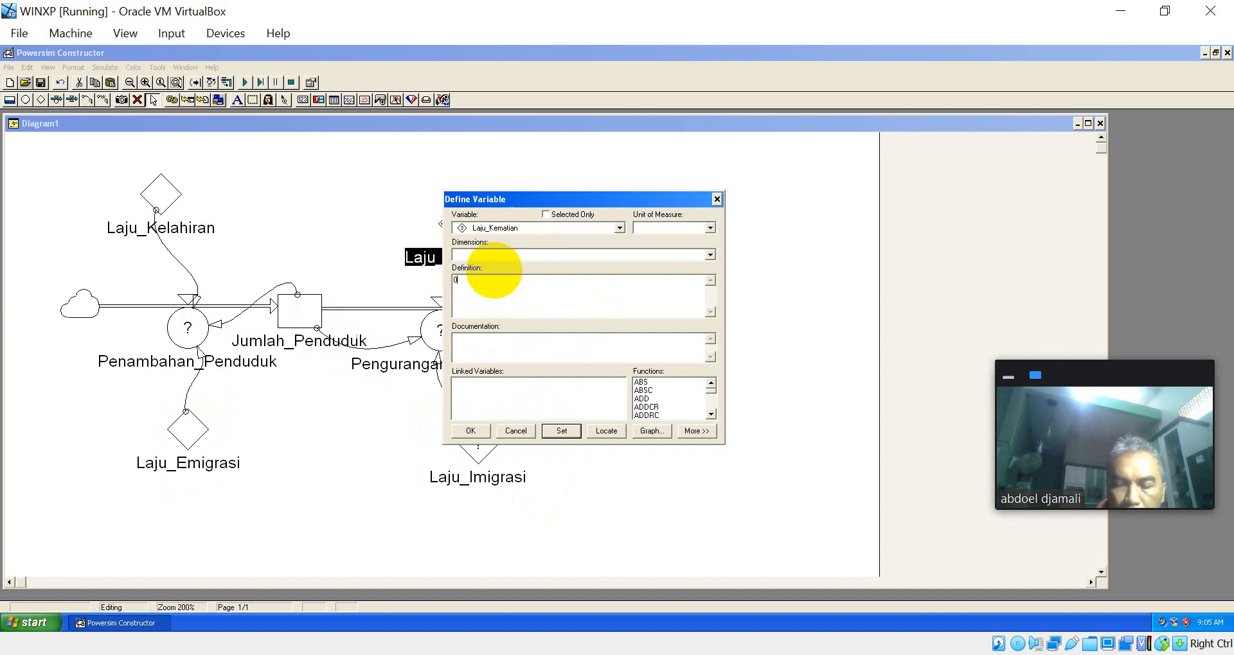
text(.)
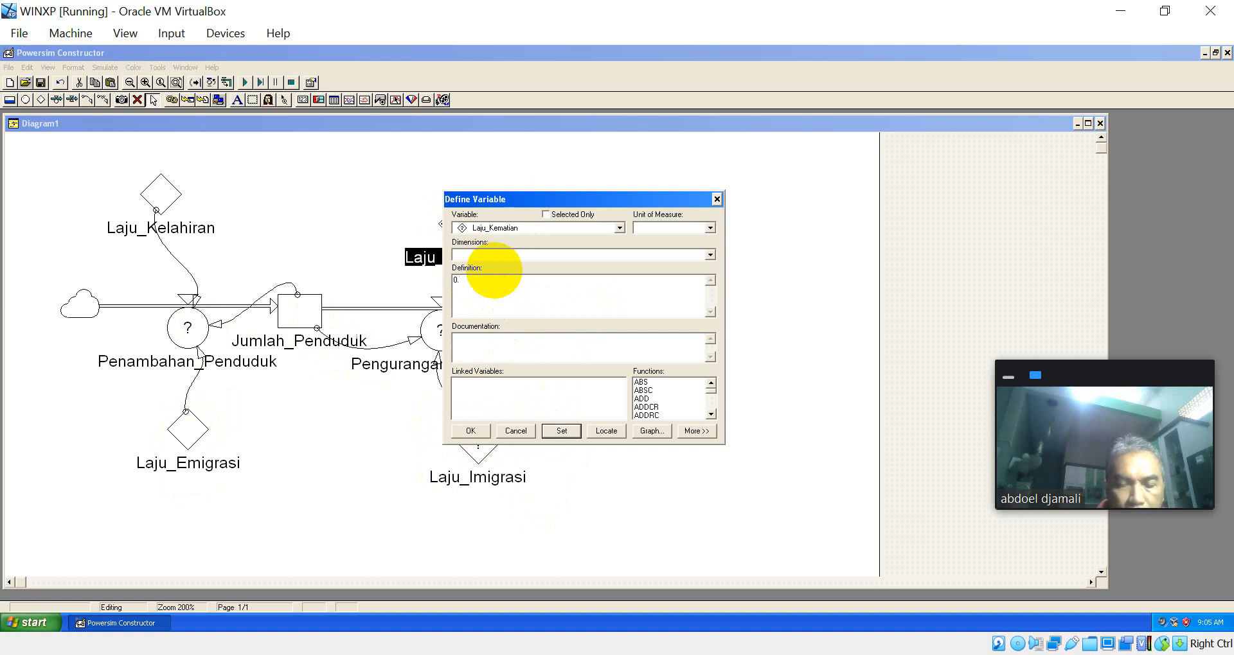
text(03)
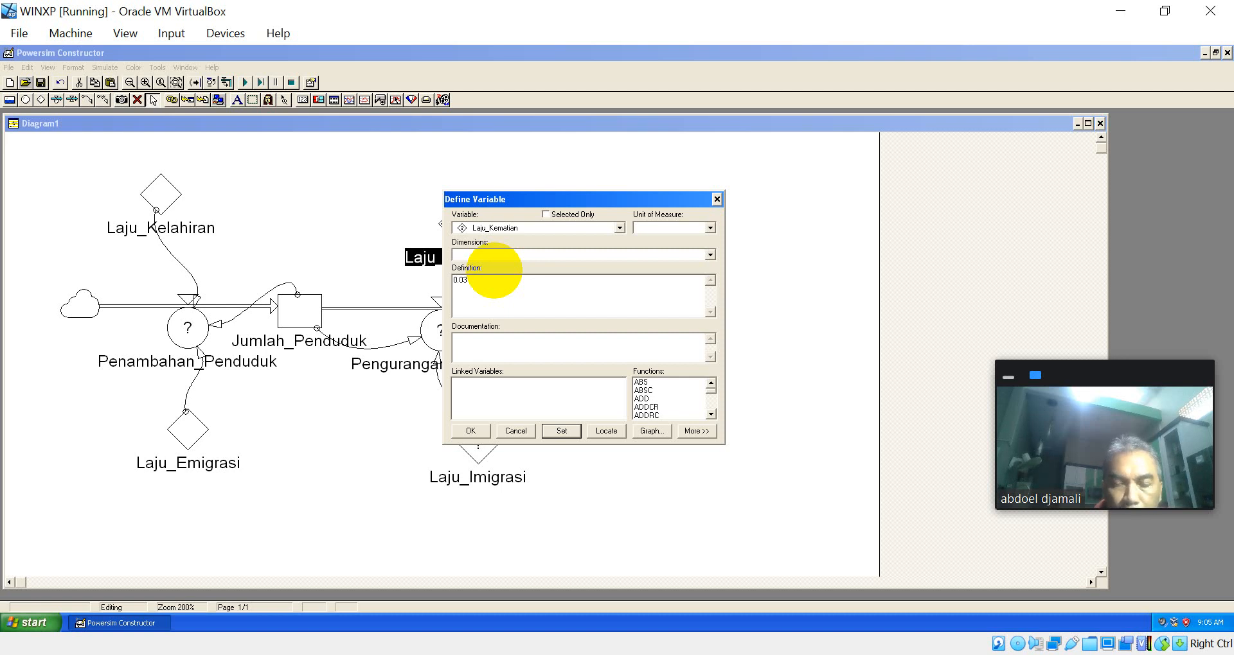
text(%)
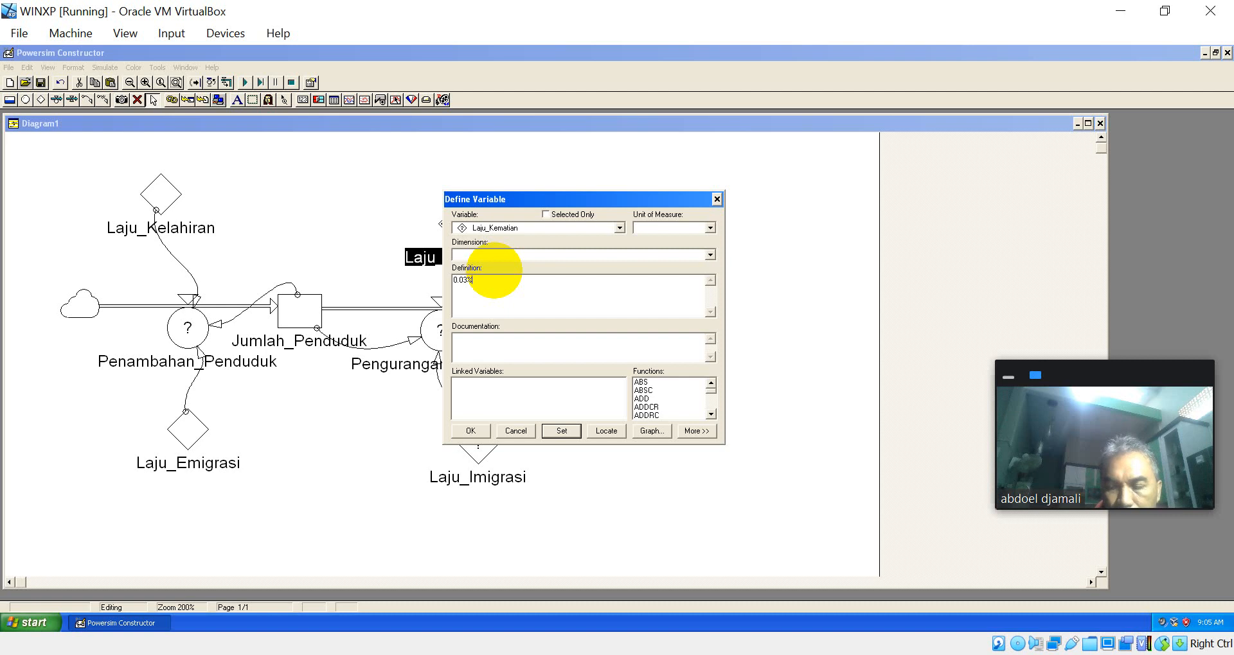
key(Return)
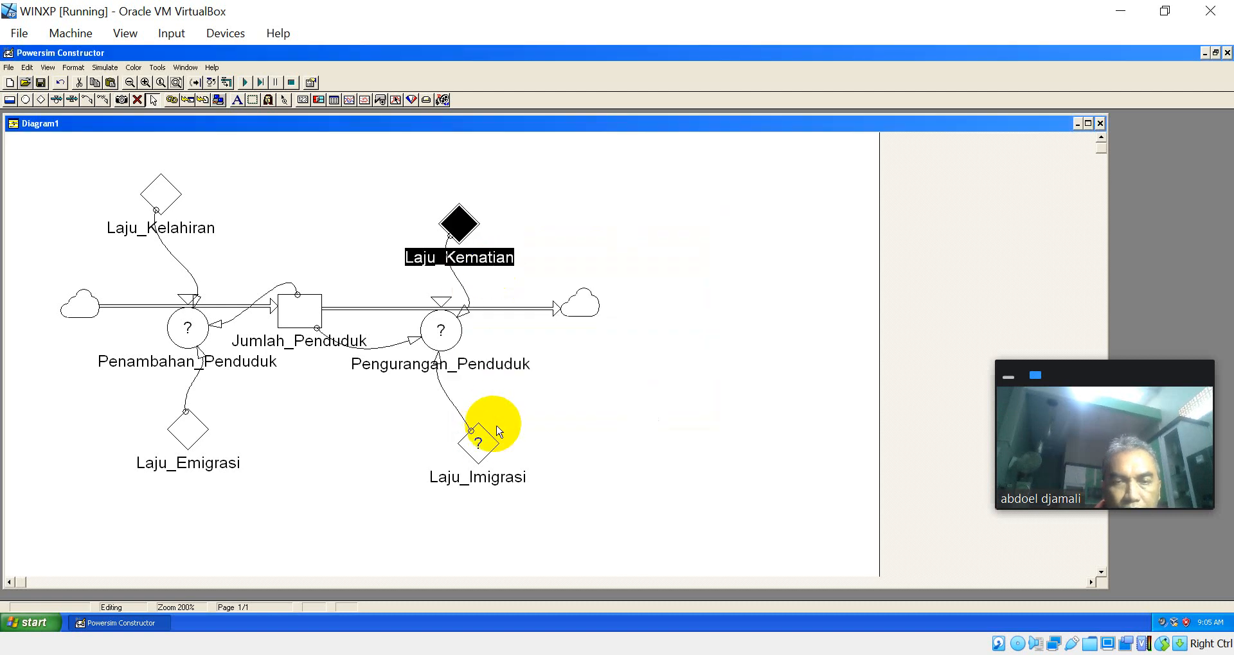
Step: Check the definition of Laju_Emigrasi, and define the Laju_Imigrasi constant with the value 0.07%
double_click(194, 429)
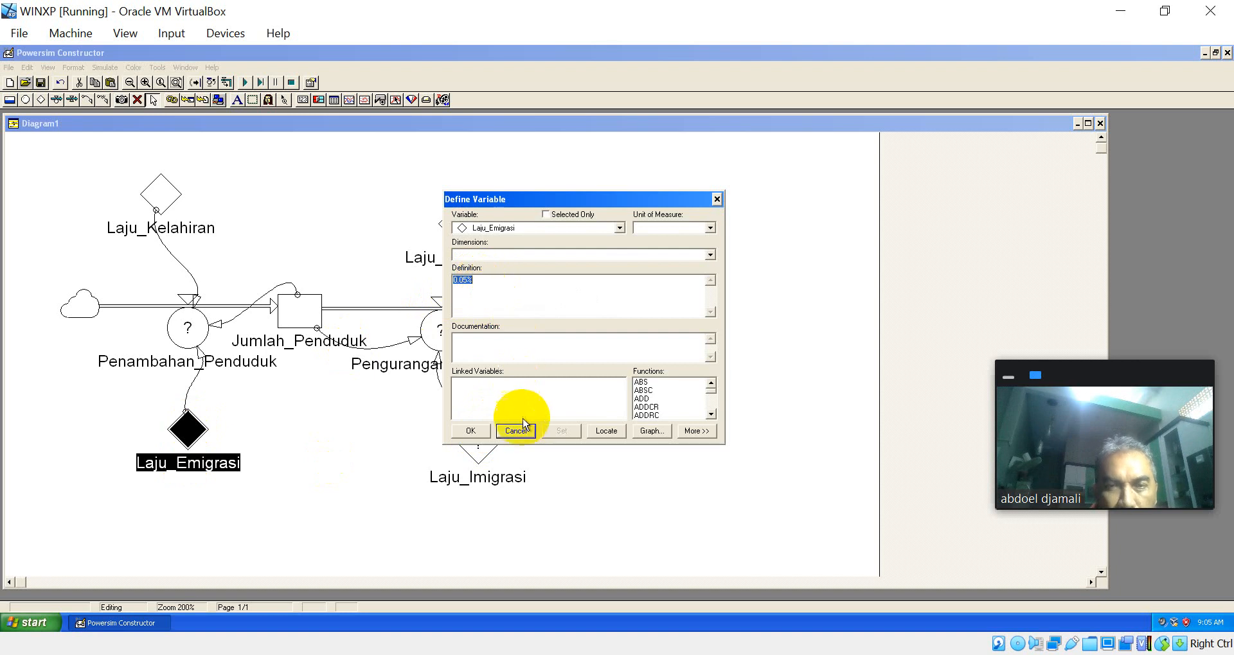
click(476, 437)
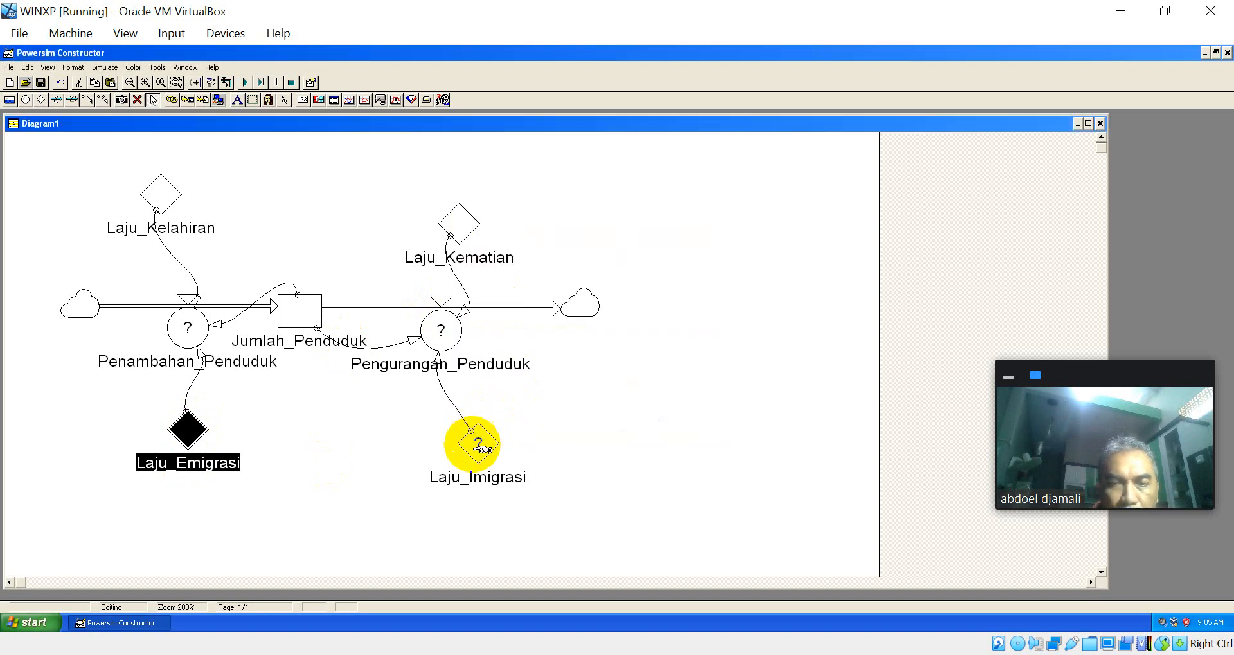
double_click(478, 445)
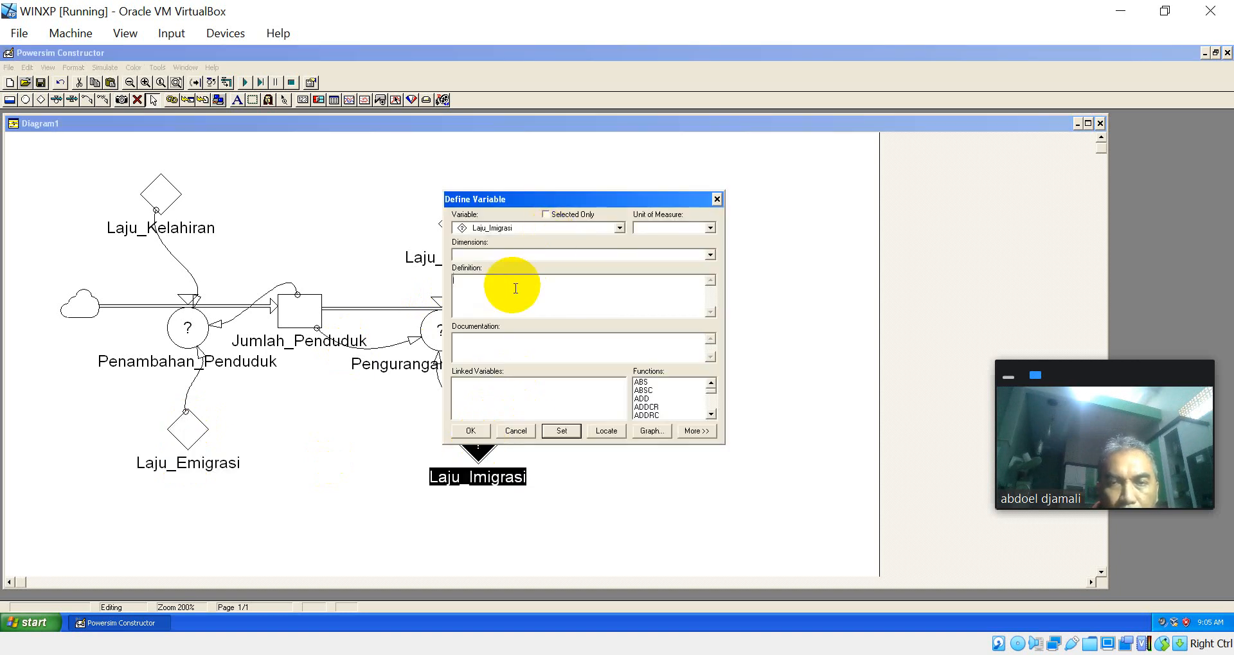
text(0.0)
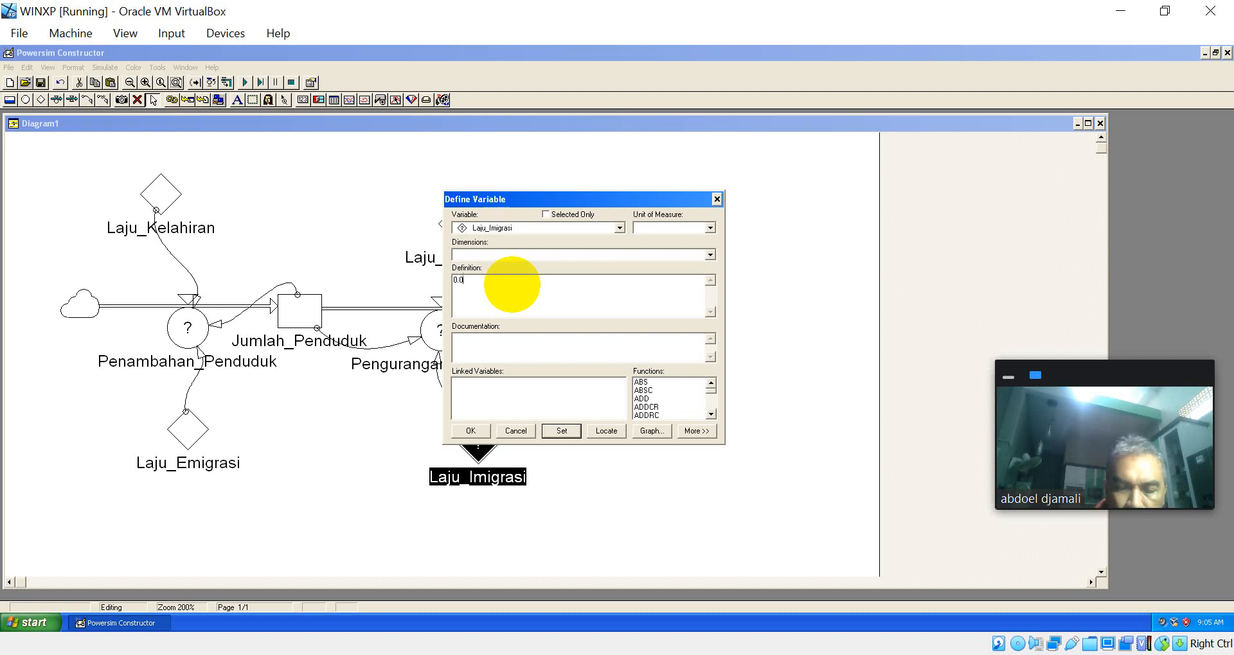
text(7%)
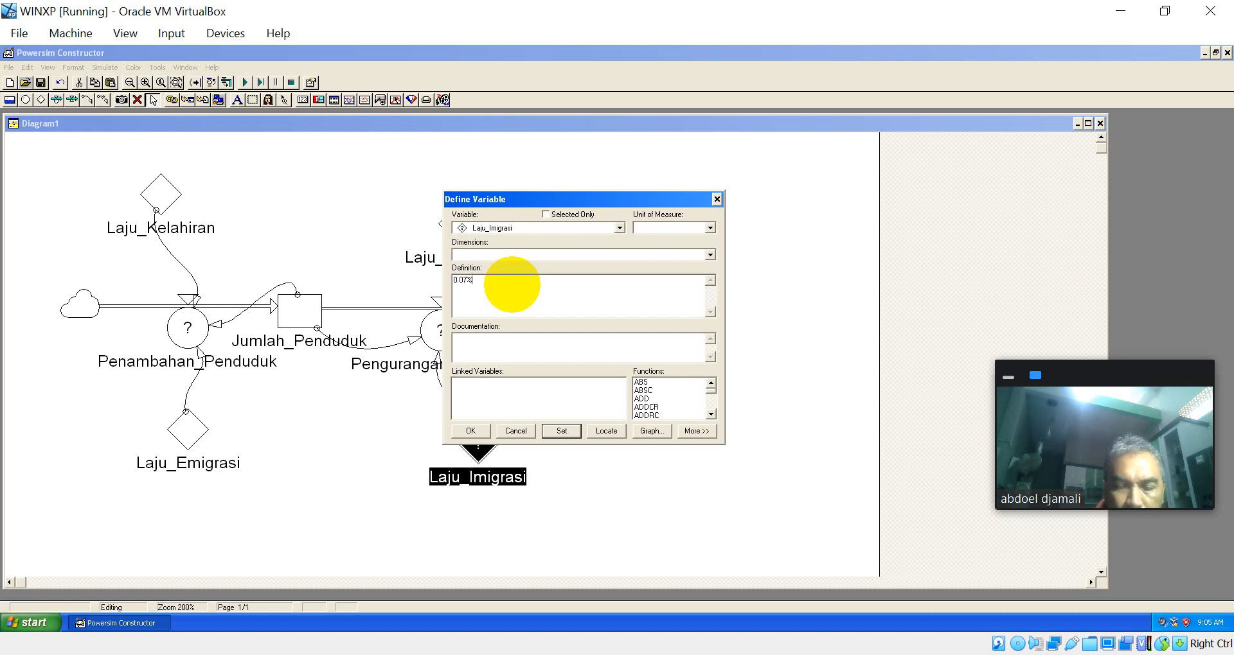
key(Return)
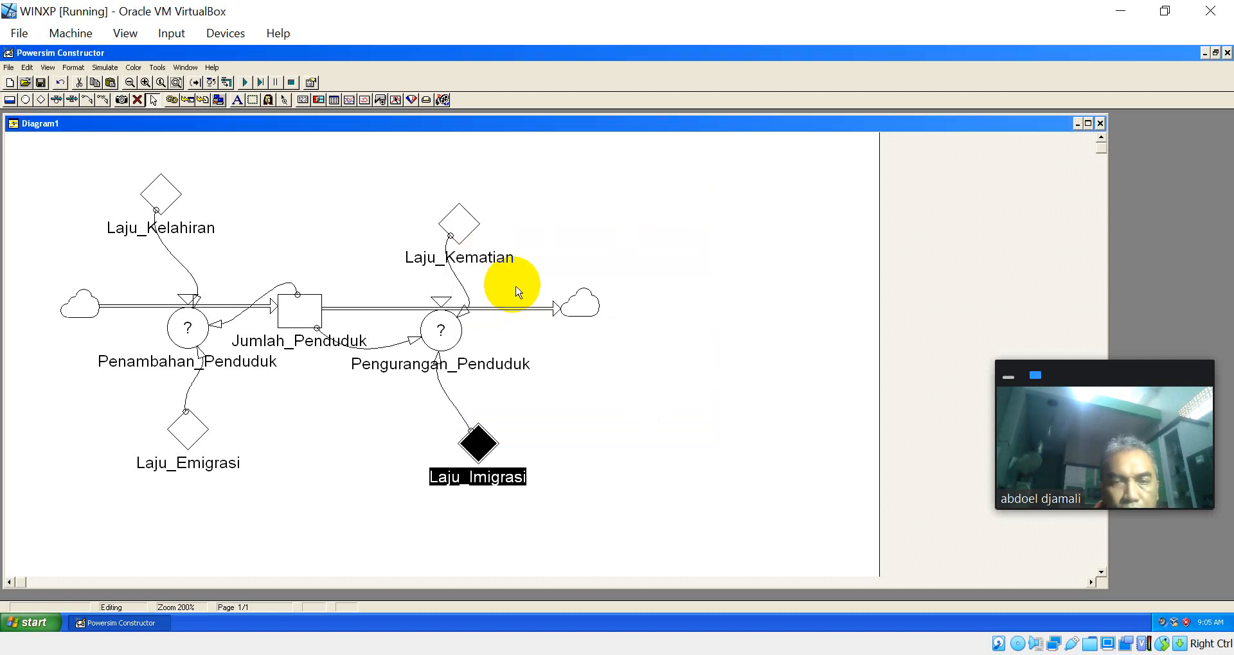
Step: Cut the old Penambahan_Penduduk definition down to Jumlah_Penduduk*, removing the references to Kelahiran and Imigrasi
double_click(188, 328)
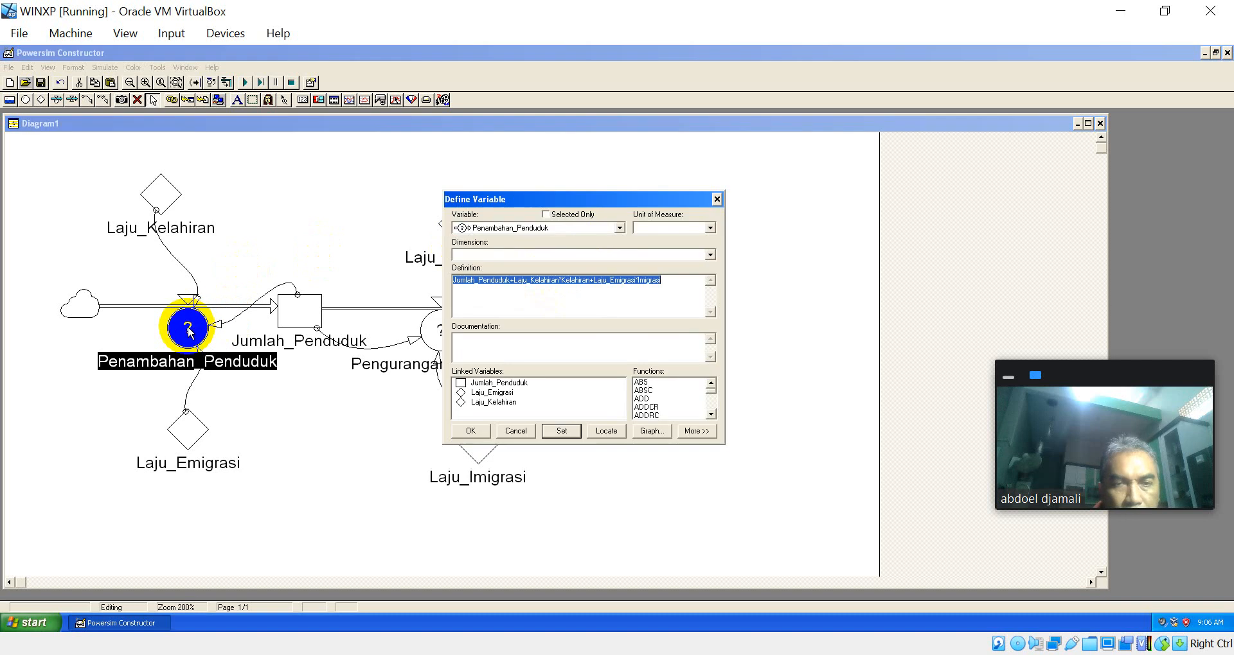
click(543, 283)
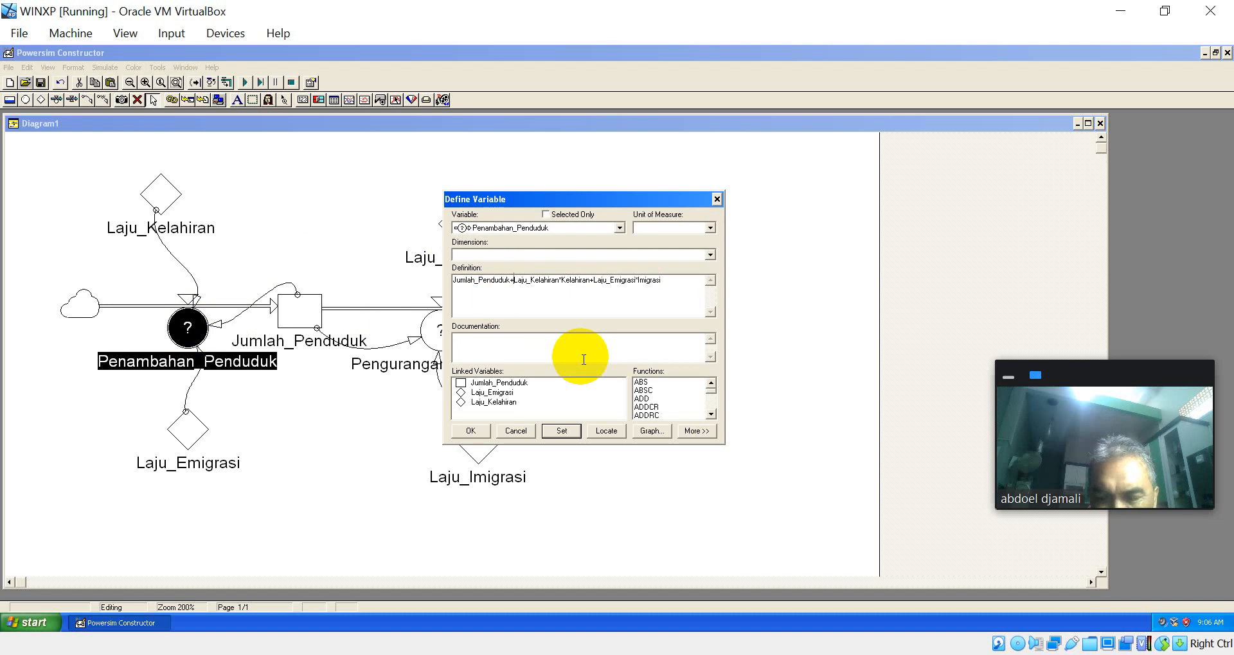
key(Delete)
key(Delete)
key(Delete)
key(Delete)
key(Delete)
key(BackSpace)
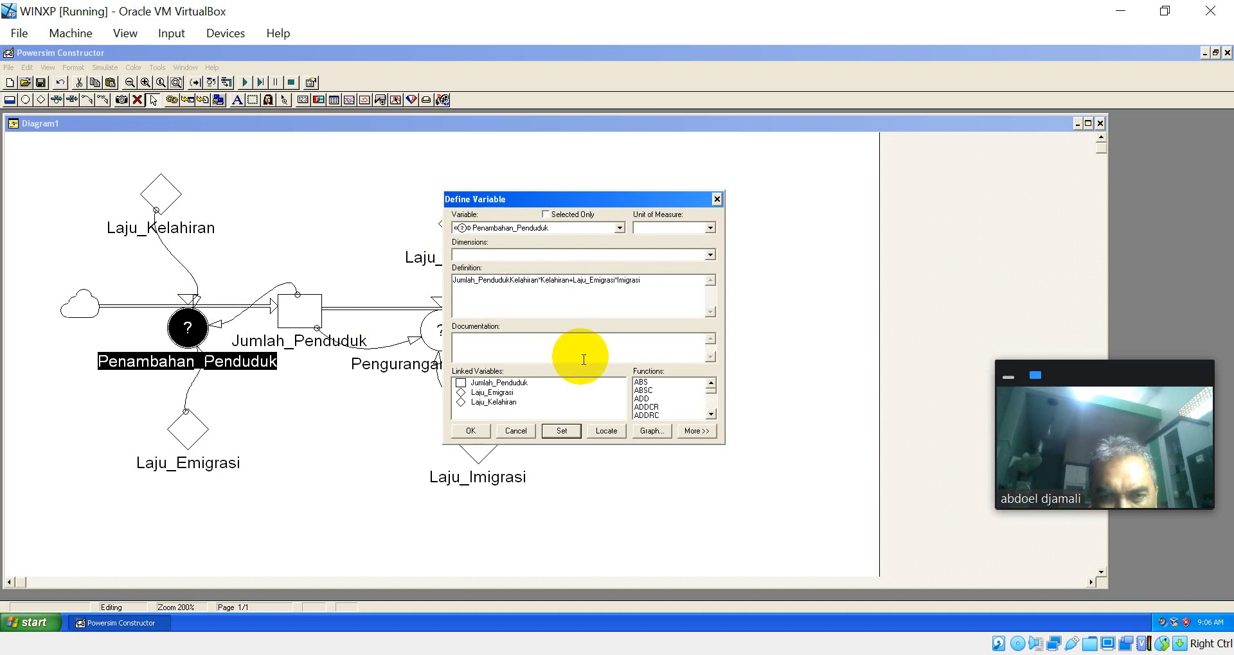
key(Delete)
key(Delete)
key(Delete)
key(Delete)
key(Delete)
key(Delete)
key(Delete)
key(Delete)
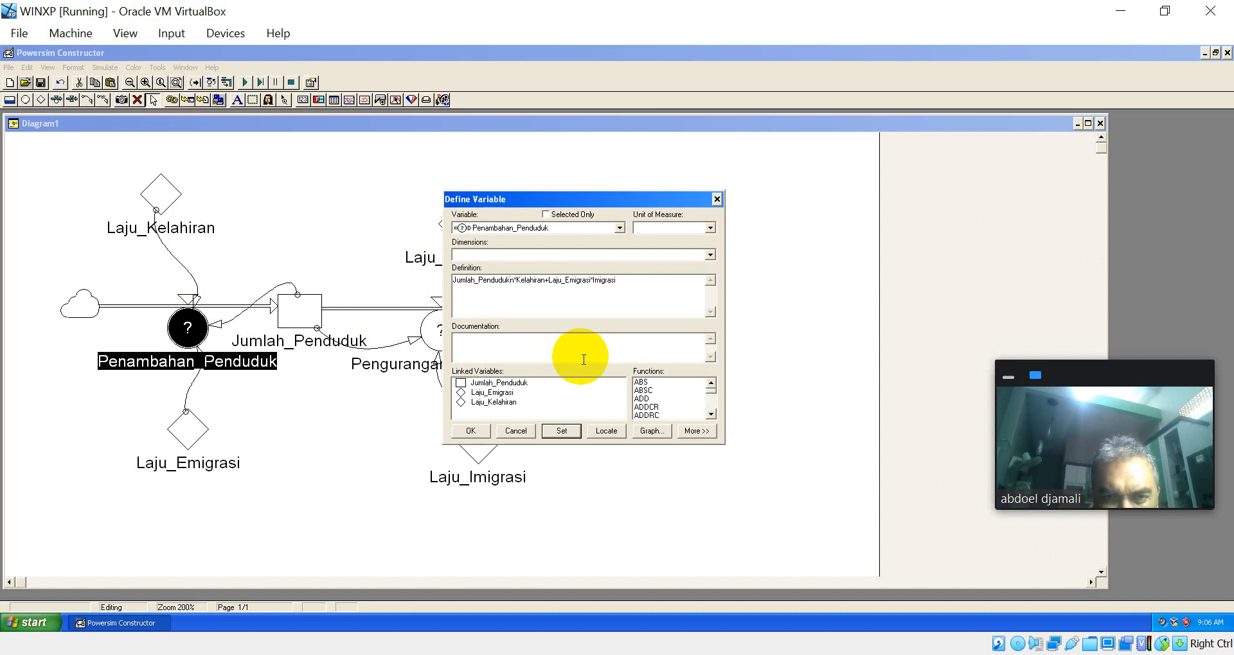
key(Delete)
key(Delete)
key(Delete)
key(Delete)
key(Delete)
key(Delete)
key(Delete)
key(Delete)
key(Delete)
key(Delete)
key(Delete)
key(Delete)
key(Delete)
key(Delete)
key(Delete)
key(Delete)
key(Delete)
key(Delete)
key(Delete)
key(Delete)
key(Delete)
key(Delete)
key(Delete)
key(Delete)
key(Delete)
key(Delete)
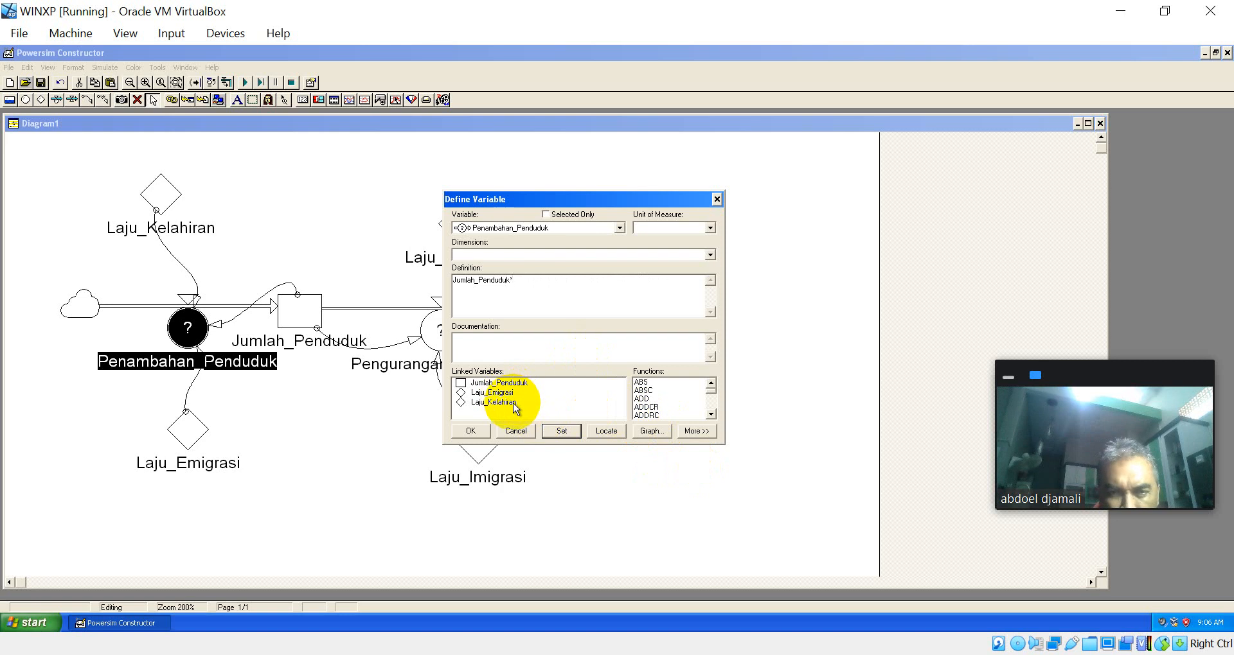
Step: Complete the Penambahan_Penduduk definition as Jumlah_Penduduk*Laju_Kelahiran+Jumlah_Penduduk*Laju_Emigrasi
double_click(501, 402)
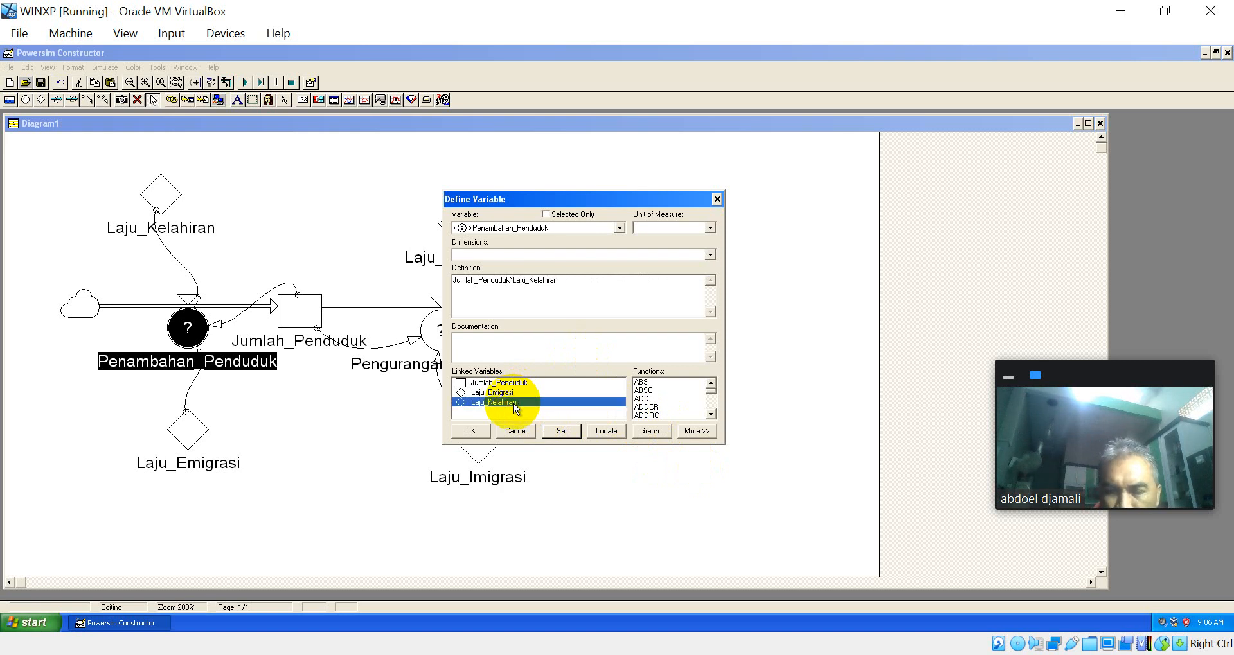
text(+)
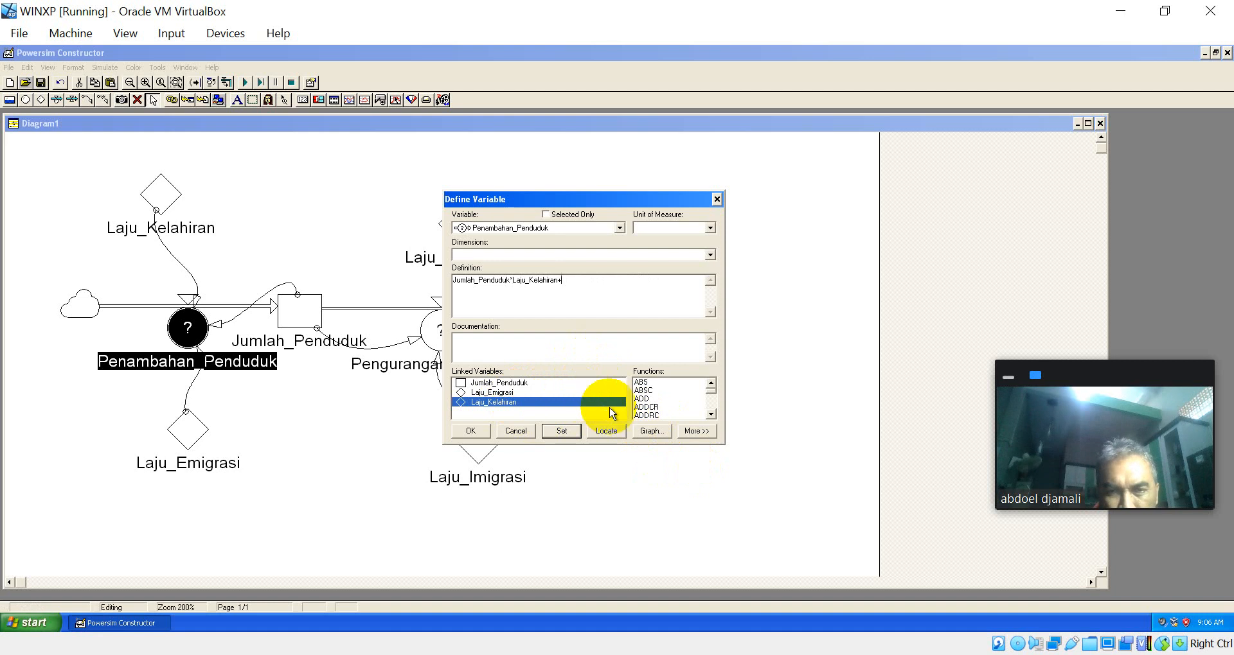
double_click(524, 383)
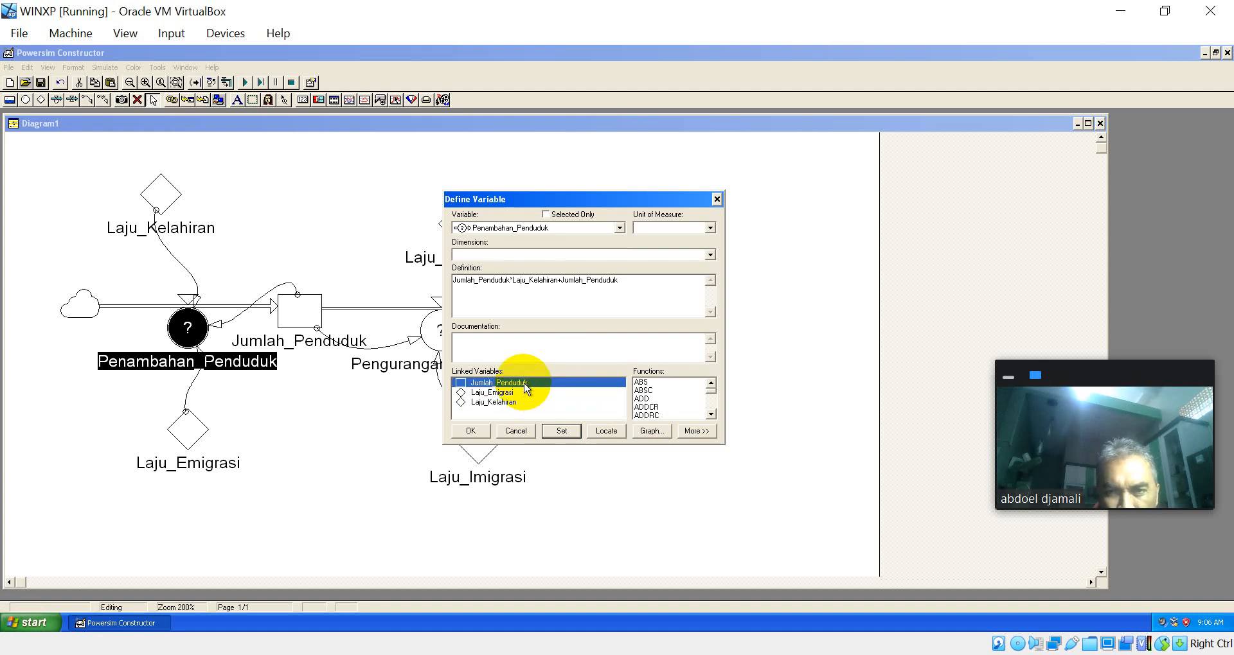
text(*)
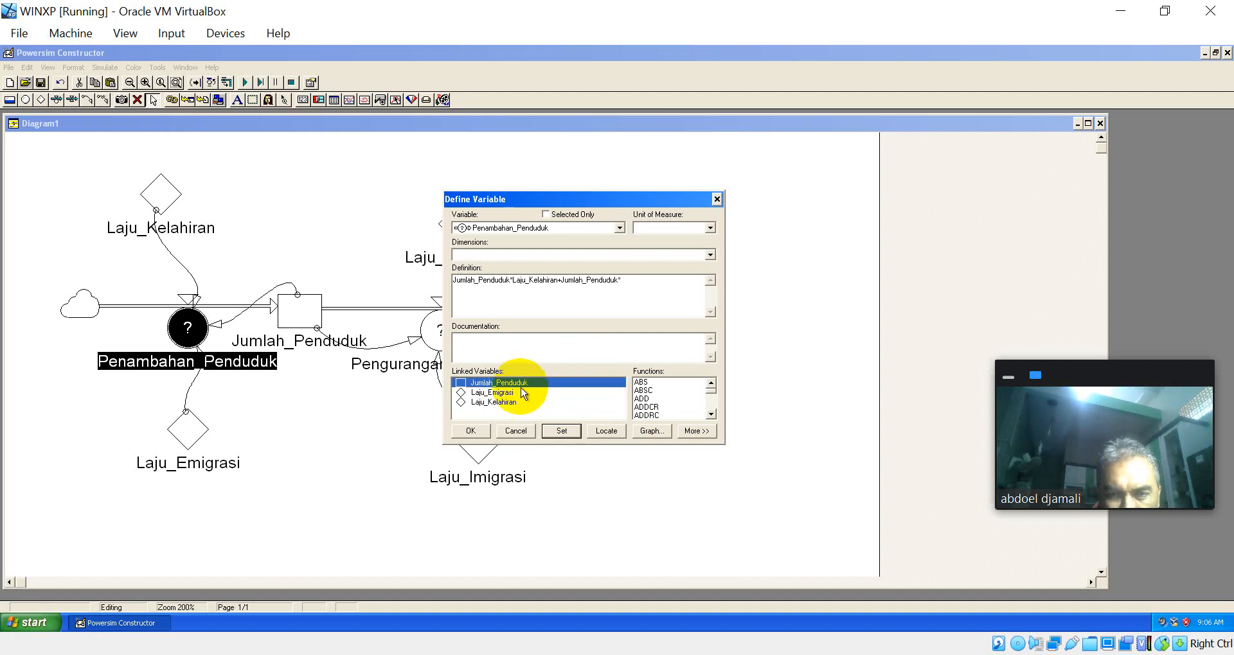
double_click(506, 393)
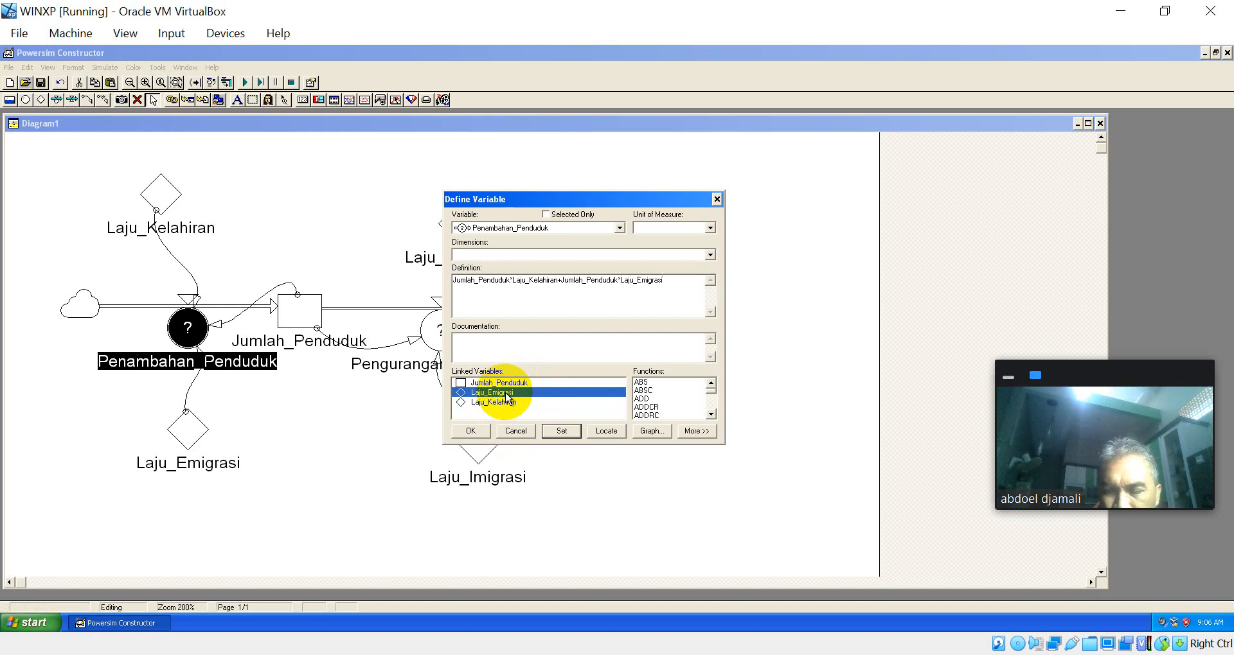
key(Return)
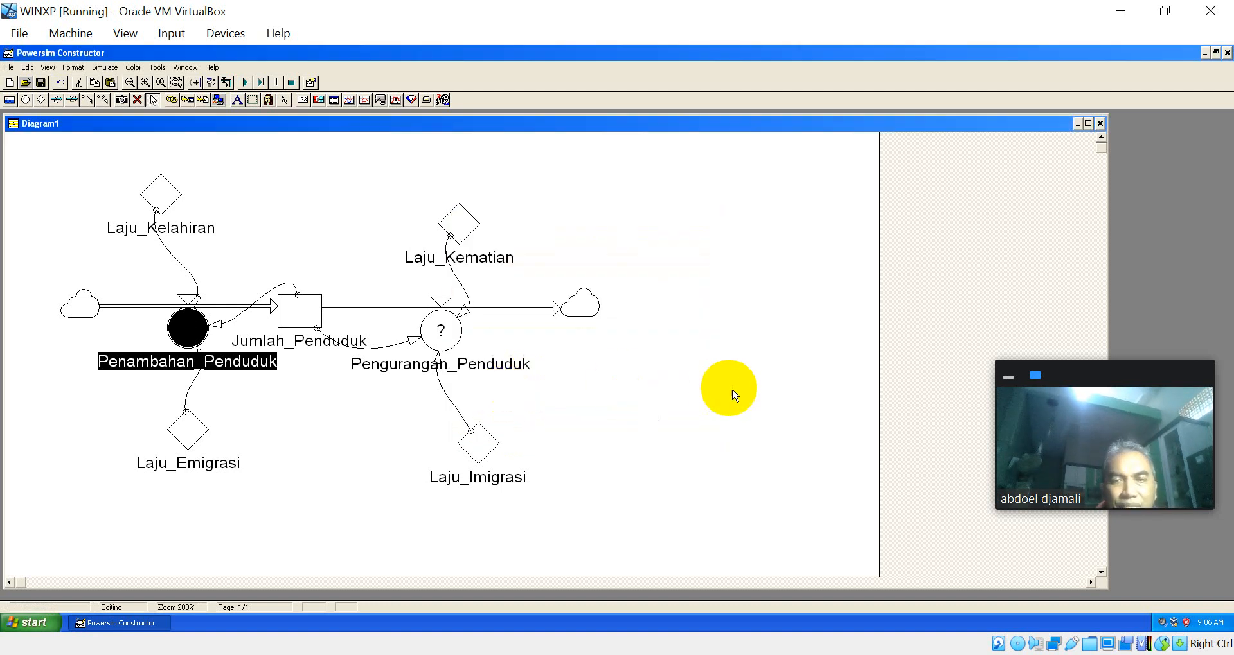
Step: Define the Pengurangan_Penduduk rate as Jumlah_Penduduk*Laju_Kematian+Jumlah_Penduduk*Laju_Imigrasi
double_click(442, 329)
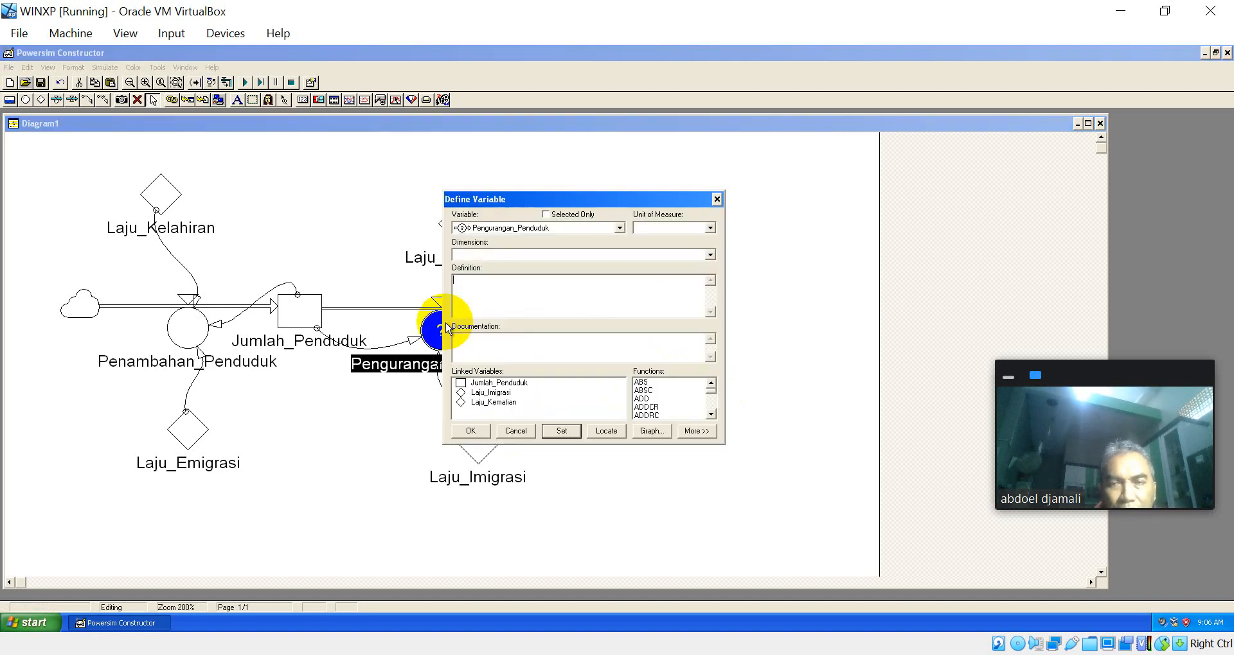
double_click(514, 384)
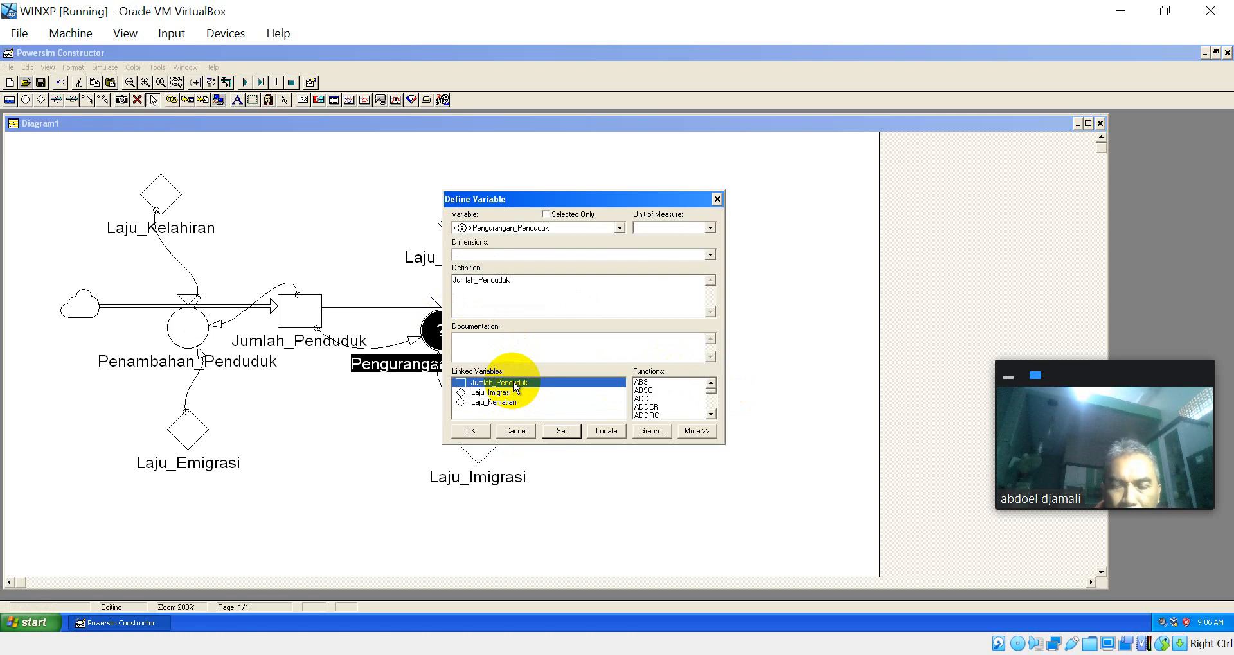
text(*)
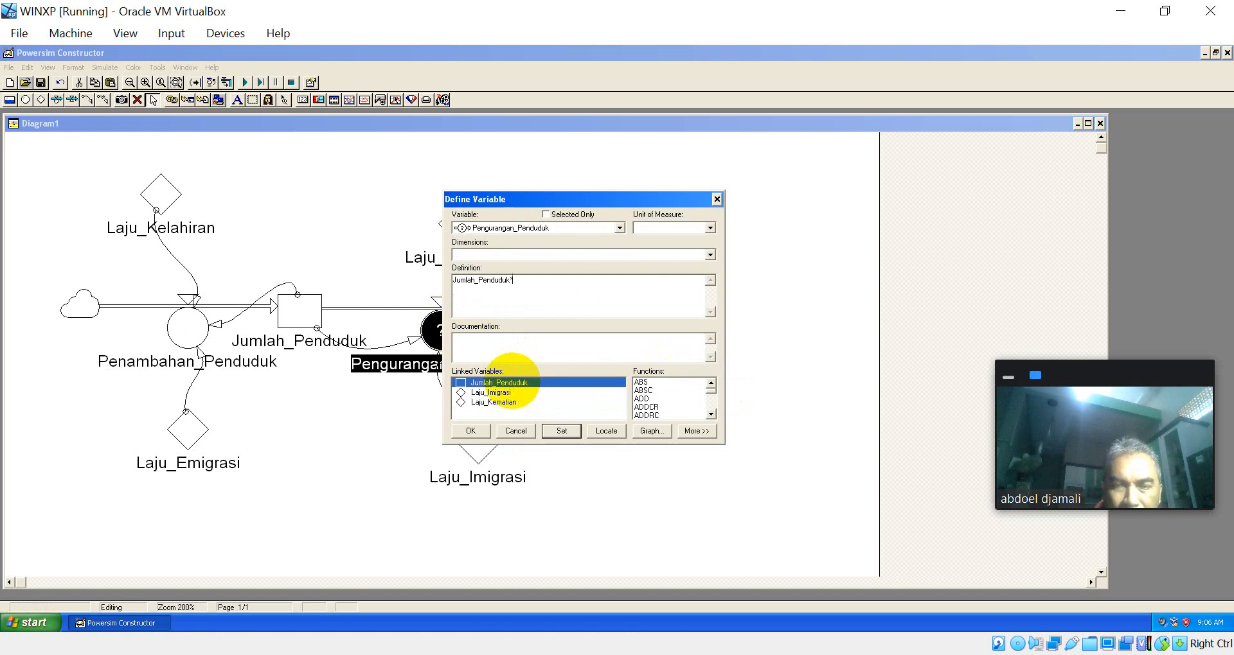
double_click(502, 403)
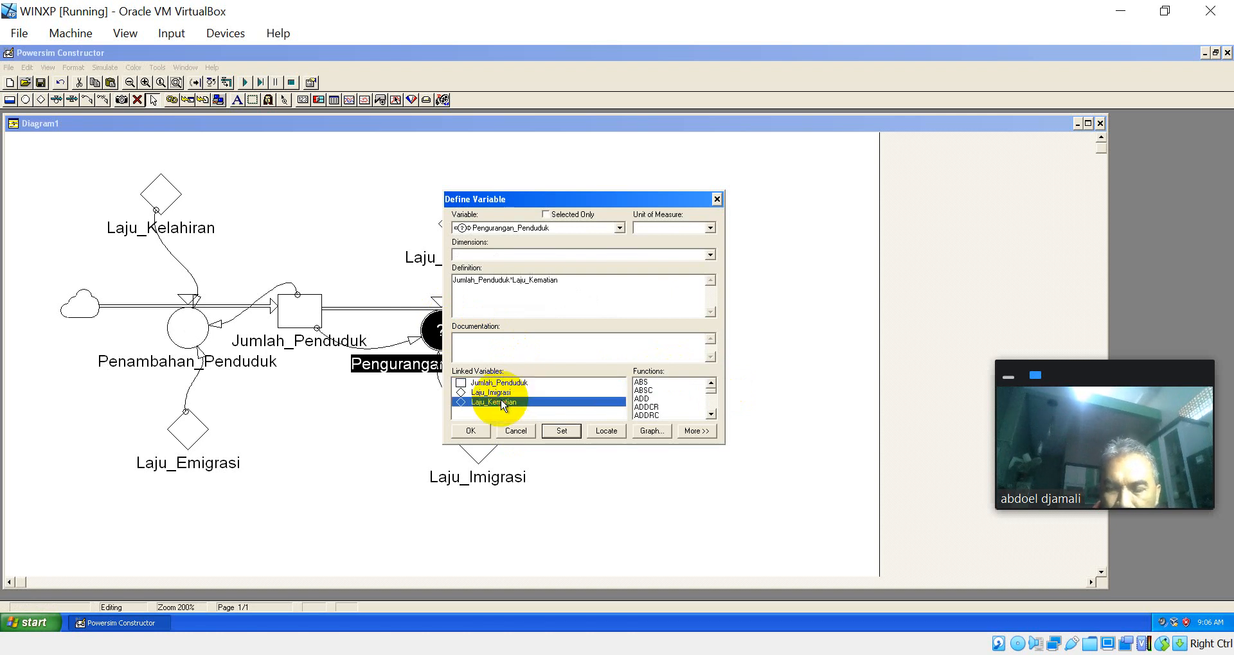
text(+)
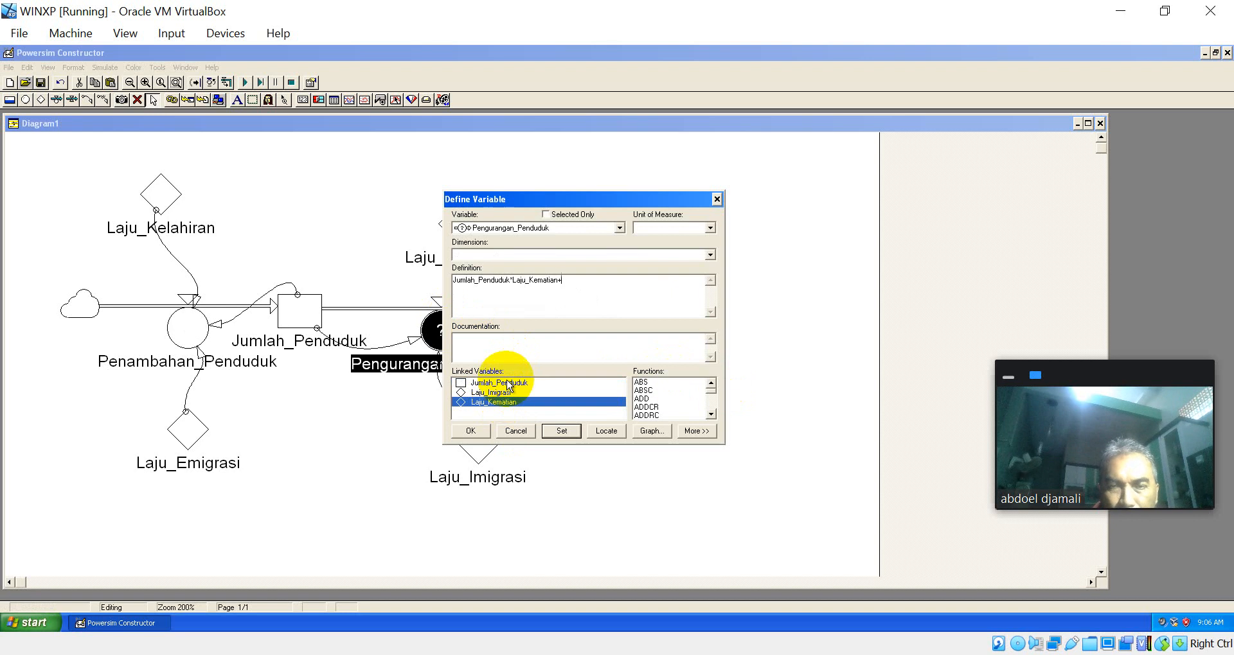
double_click(506, 383)
text(*)
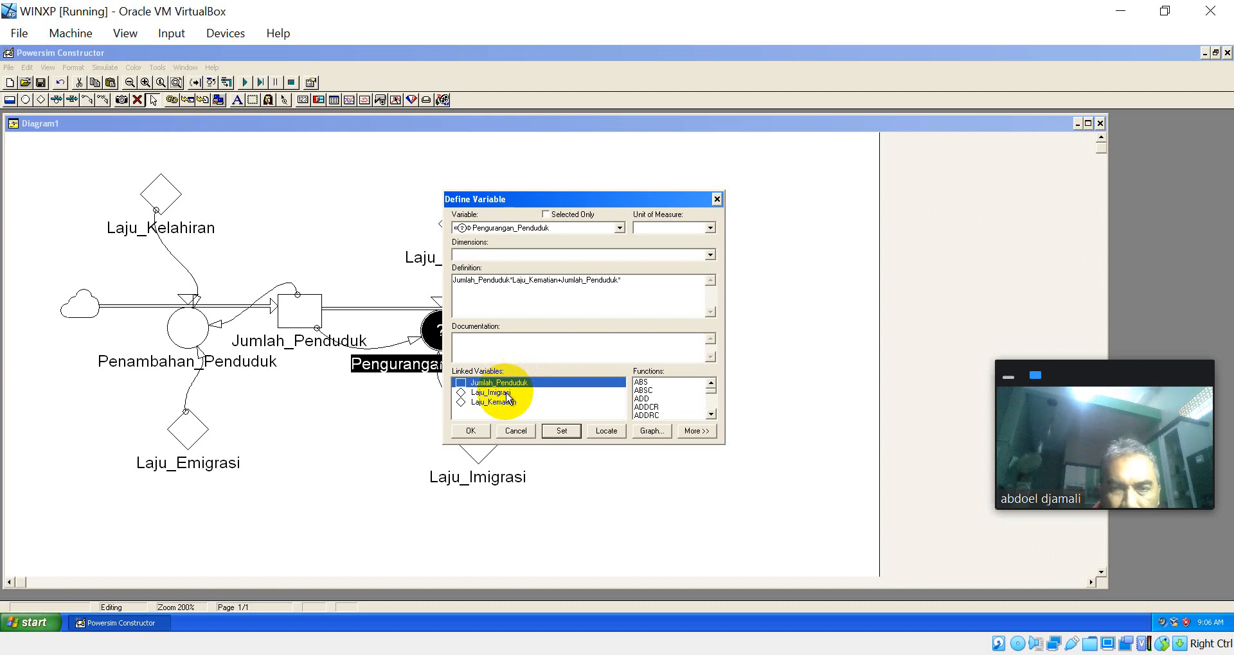
double_click(507, 394)
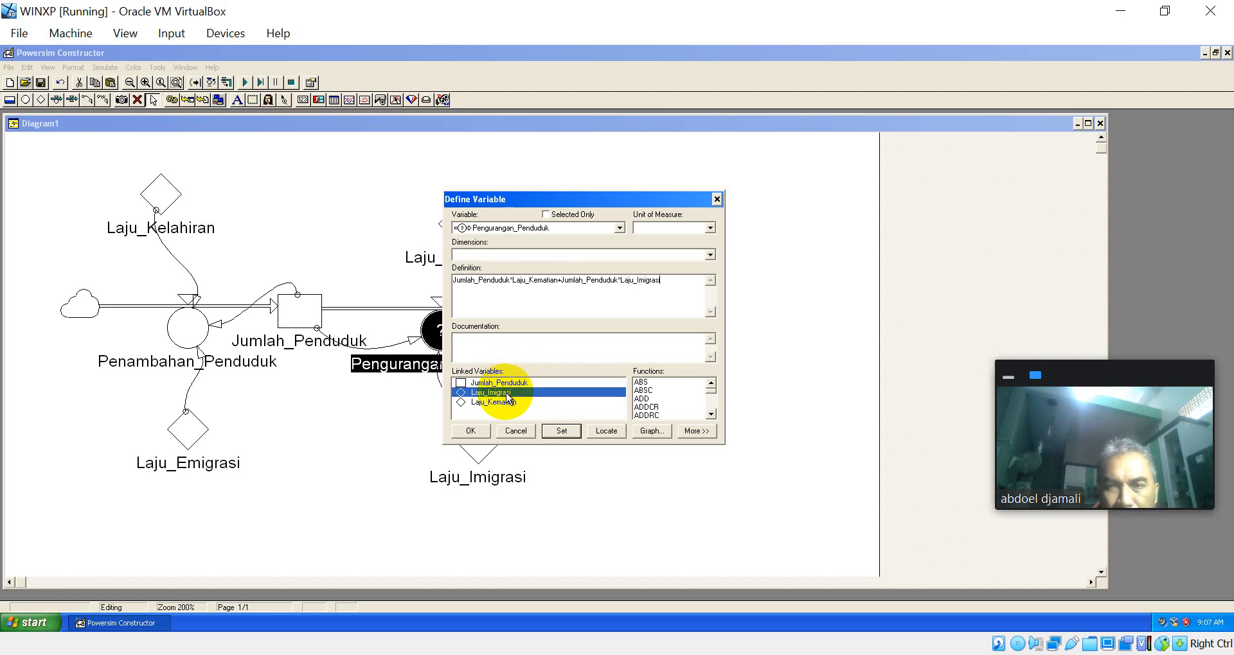
key(Return)
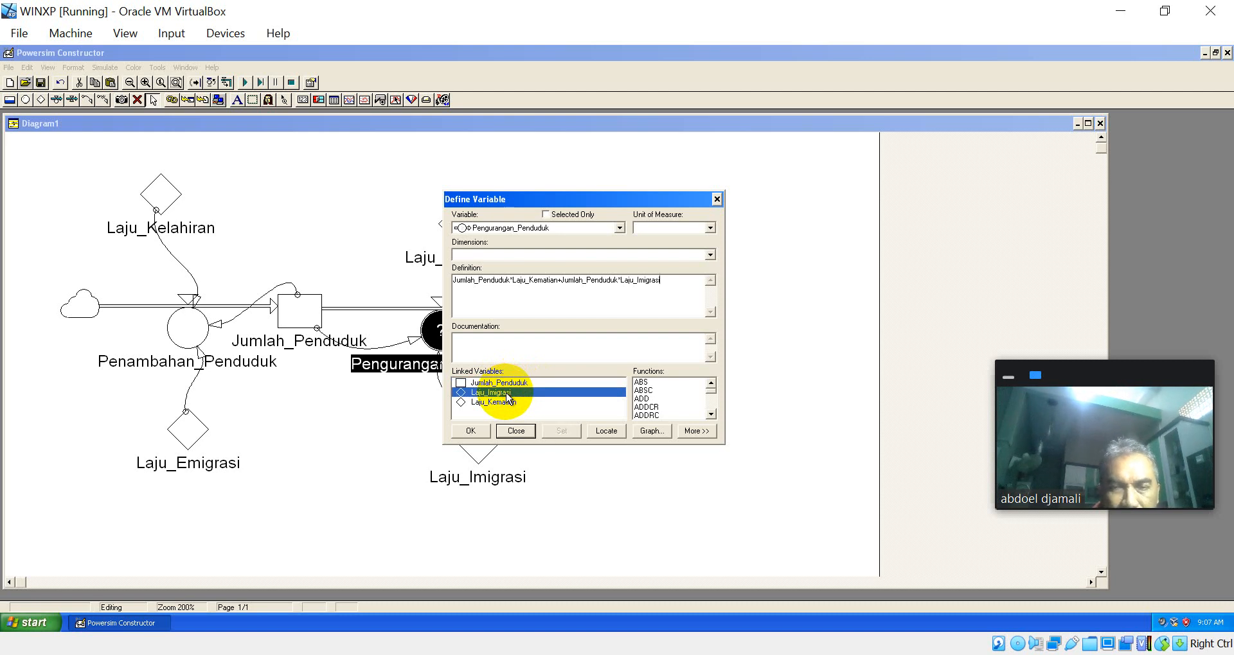
key(Return)
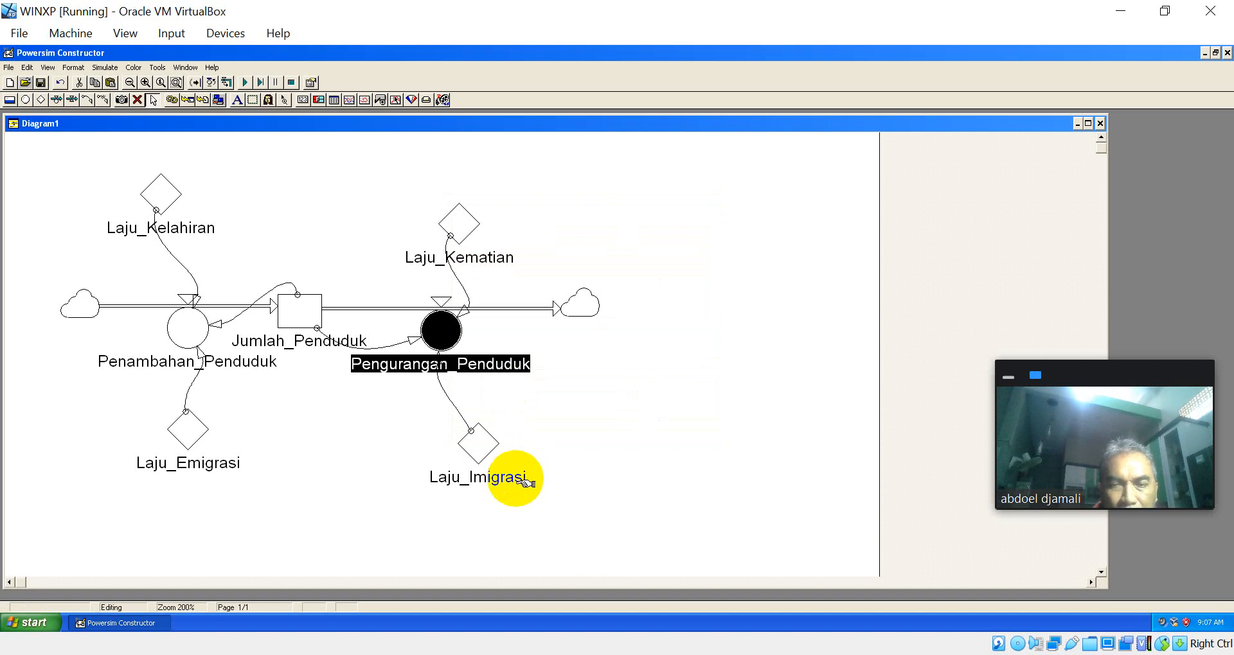
Step: Try to rename the Laju_Imigrasi constant feeding Pengurangan_Penduduk to Laju_Emigrasi
click(487, 450)
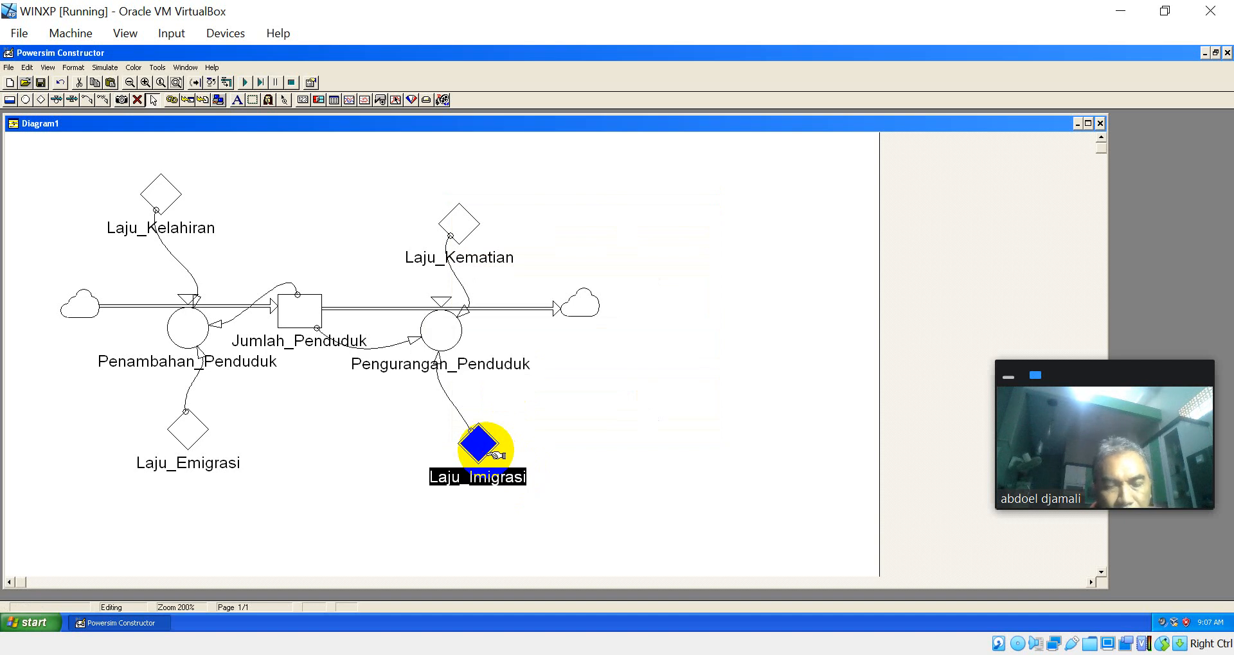
click(483, 481)
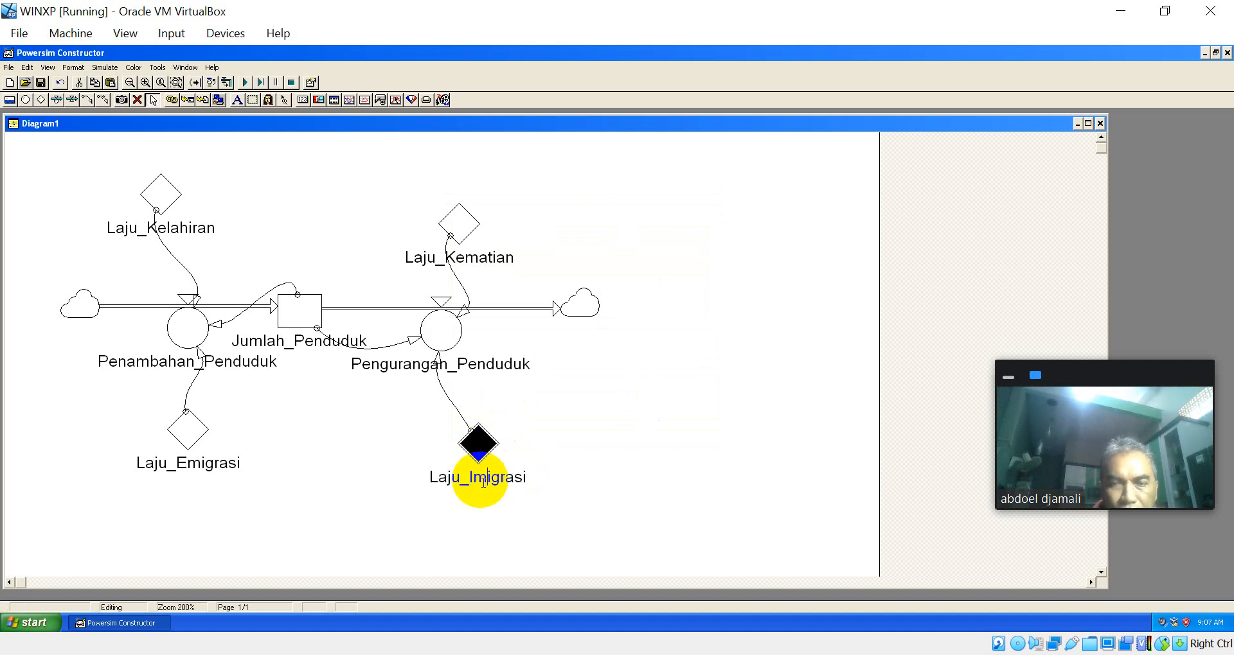
key(BackSpace)
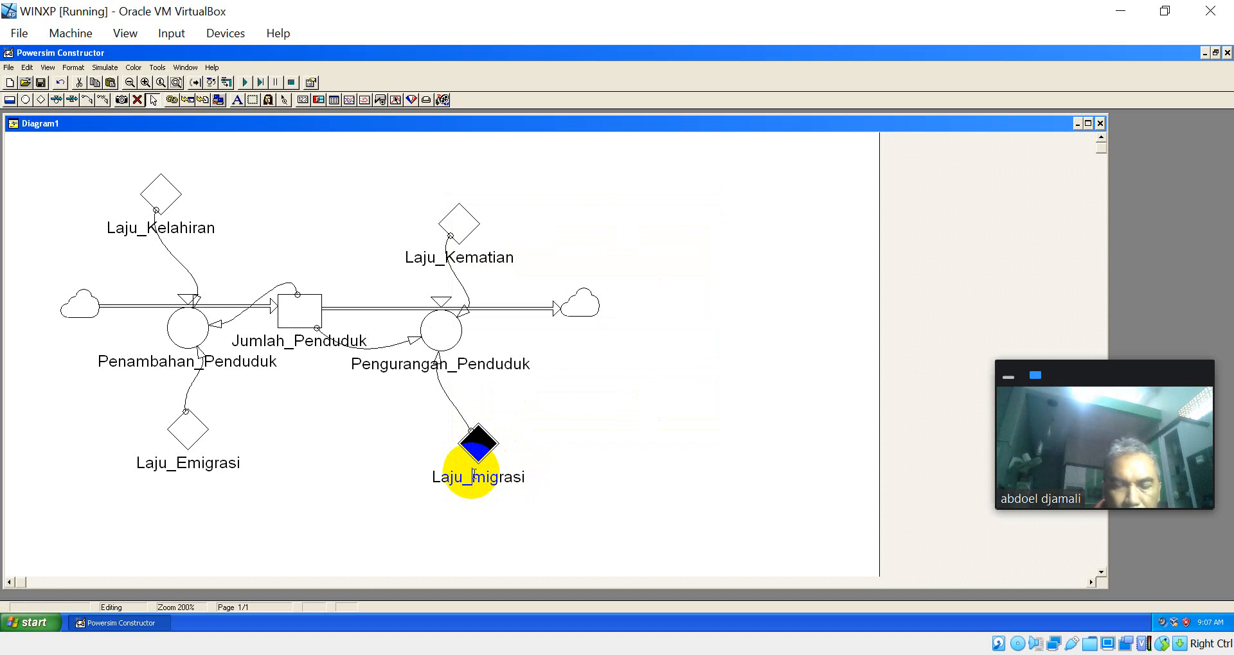
text(E)
key(Return)
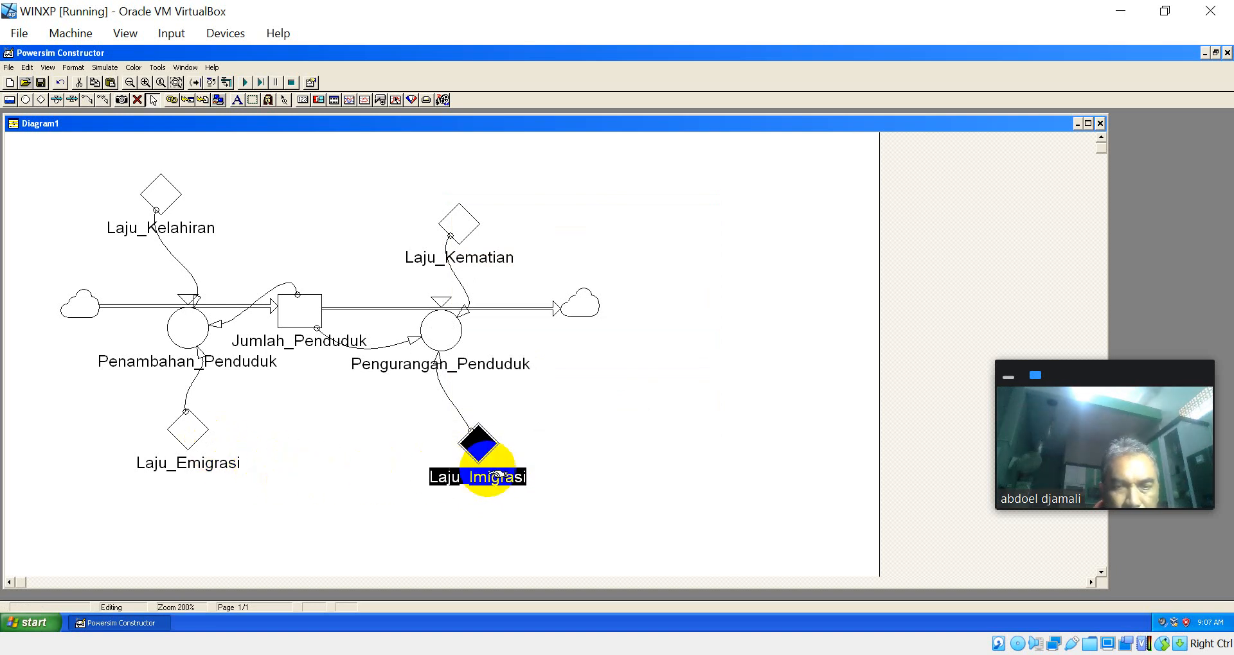
click(489, 476)
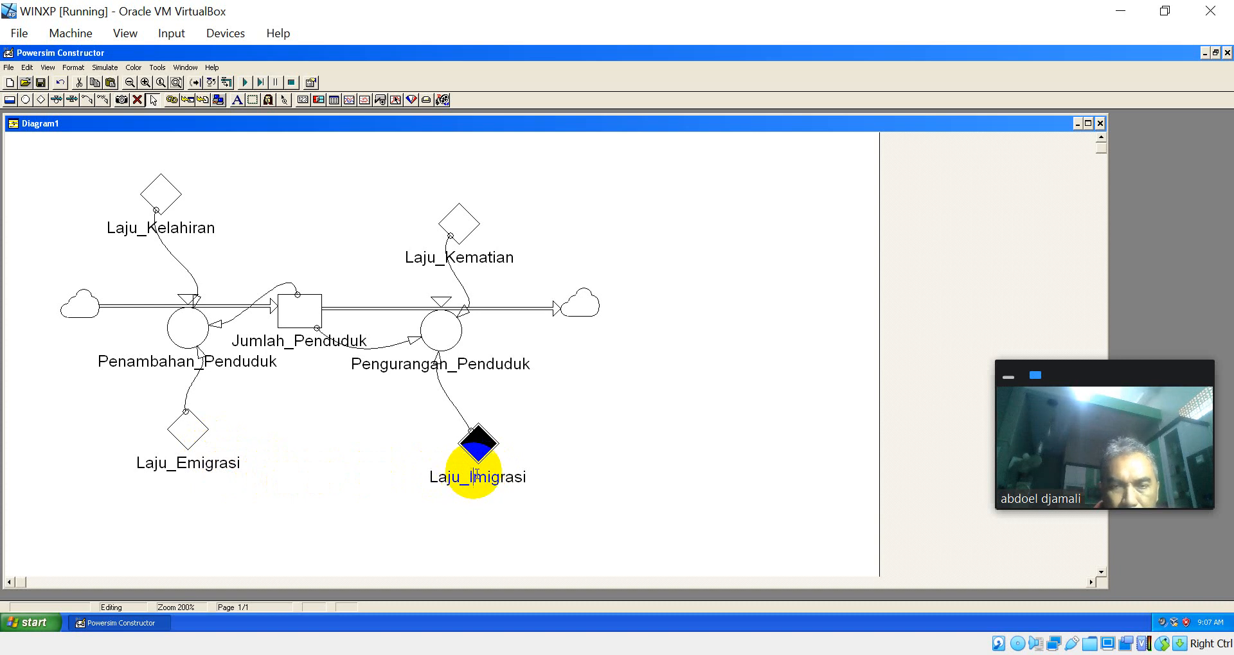
key(BackSpace)
text(R)
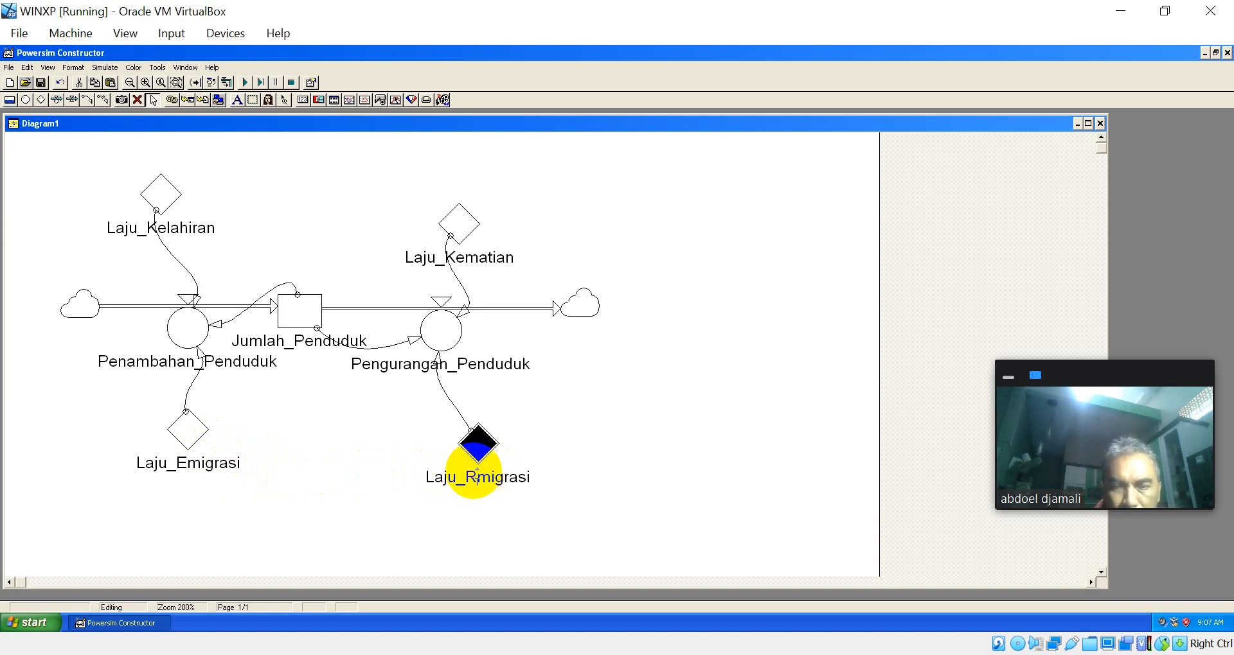
key(BackSpace)
text(E)
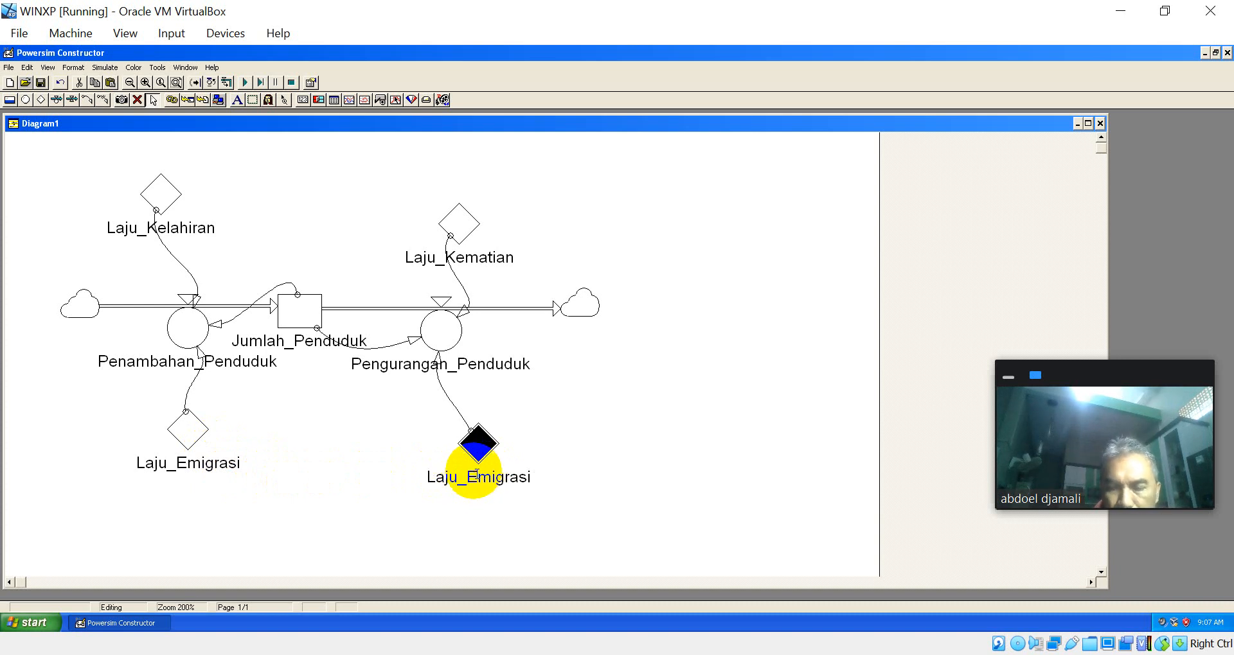
key(BackSpace)
text(I)
key(Return)
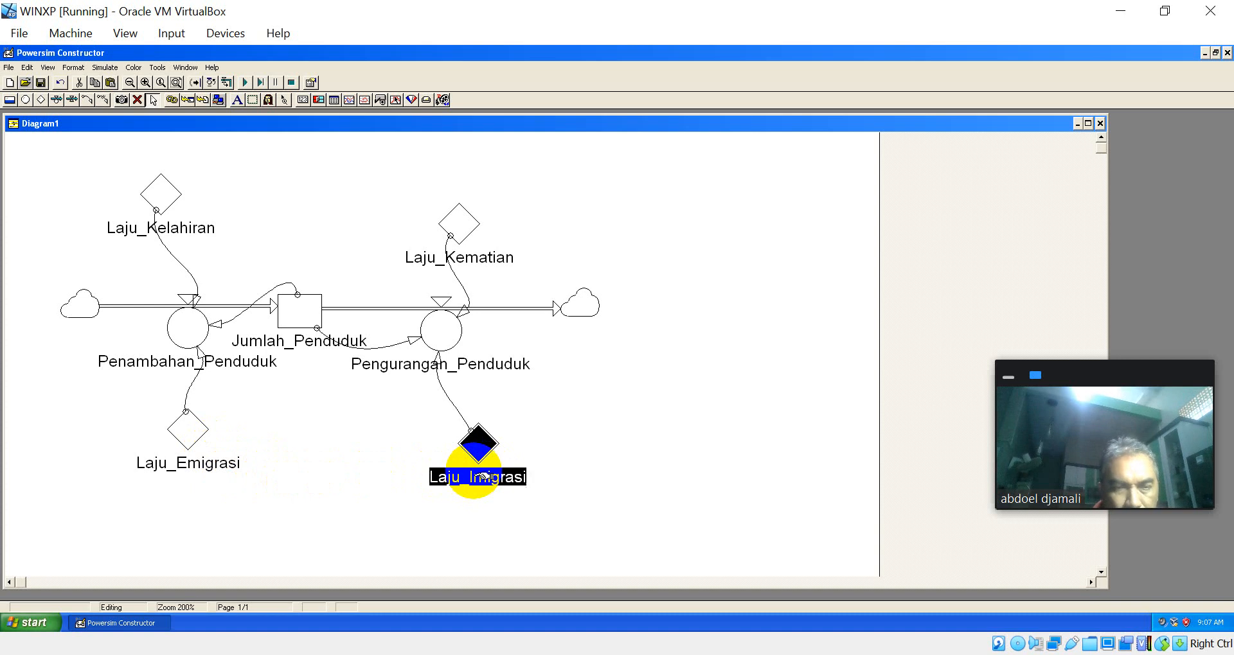
click(183, 435)
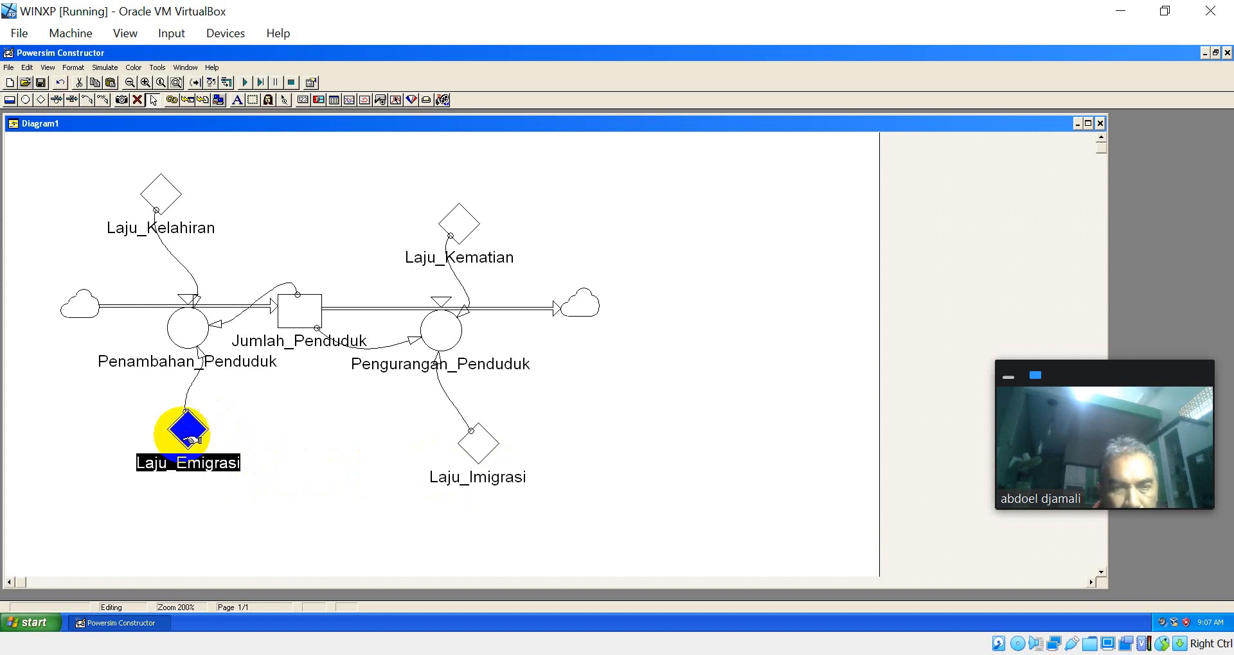
click(193, 462)
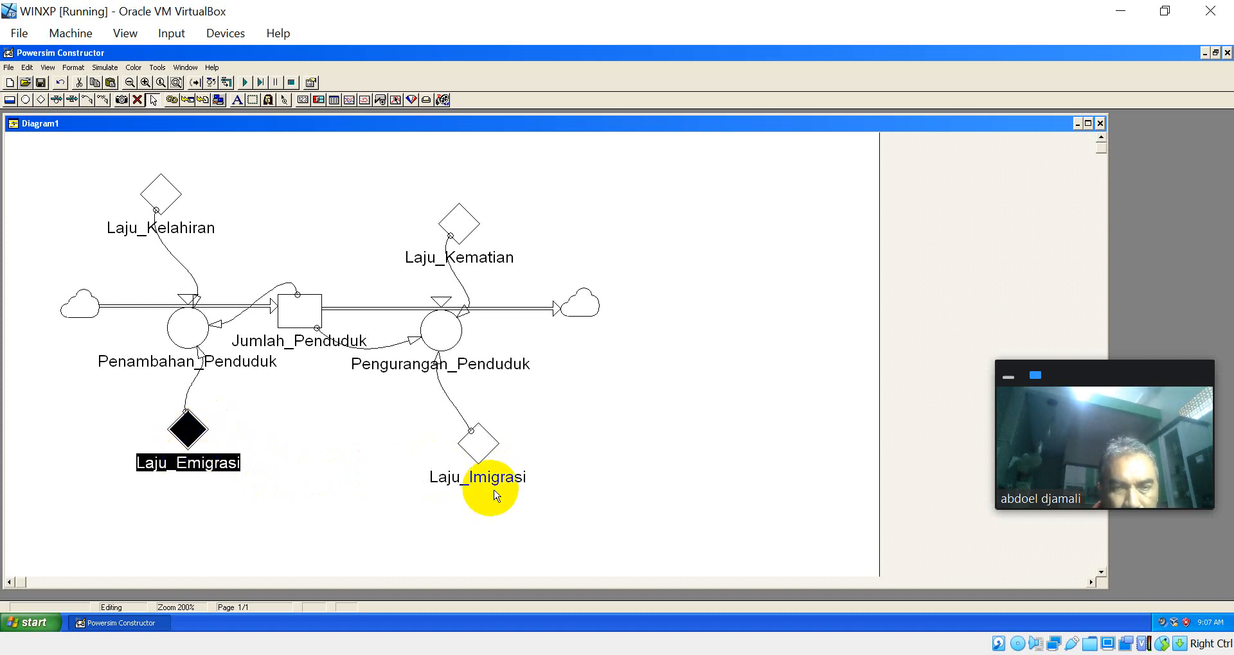
Step: Rename the Laju_Imigrasi constant feeding Pengurangan_Penduduk to the interim name Laju_migrasi
click(481, 444)
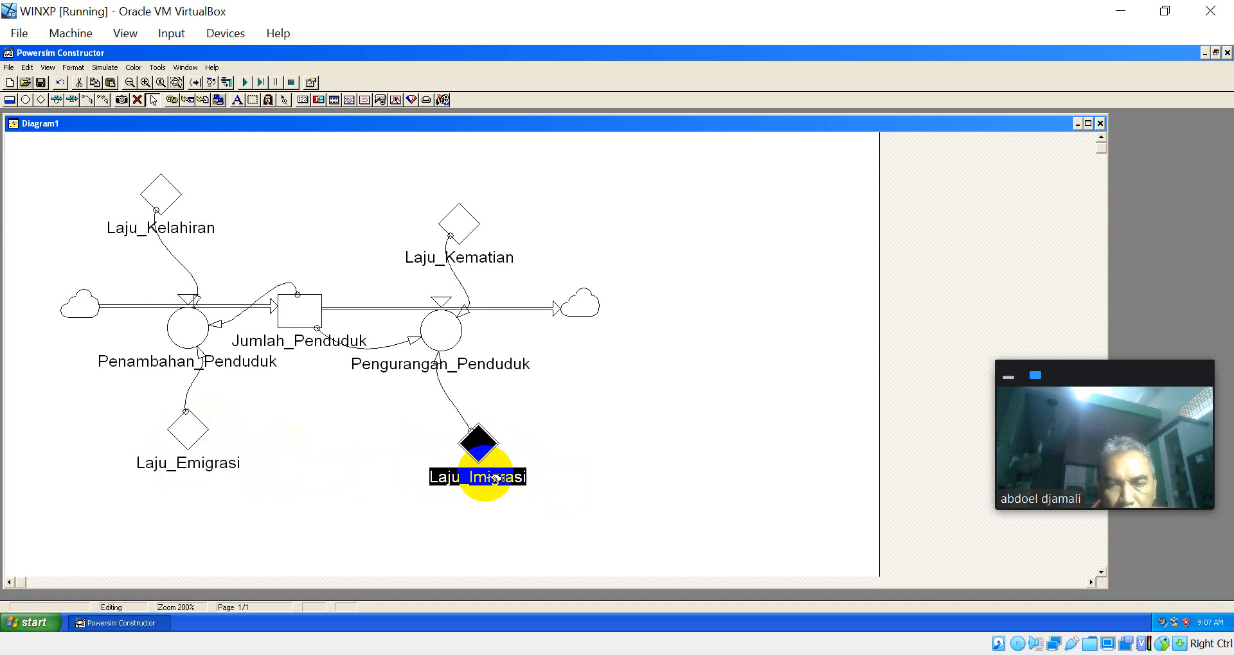
click(477, 478)
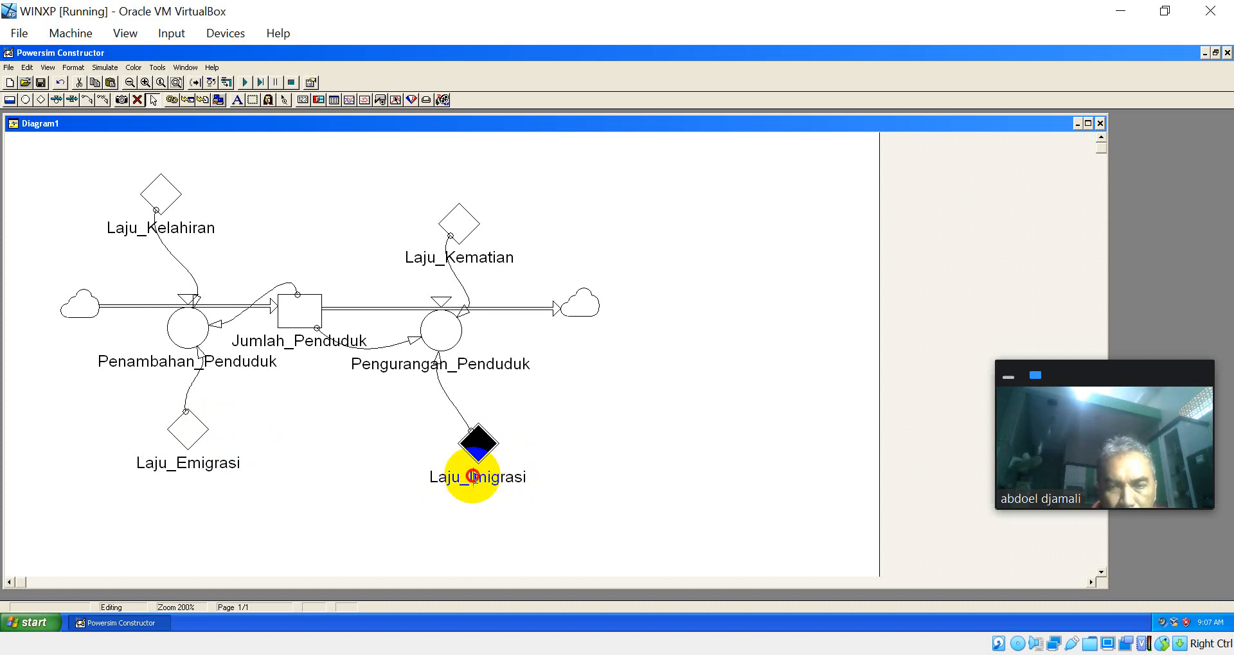
double_click(501, 486)
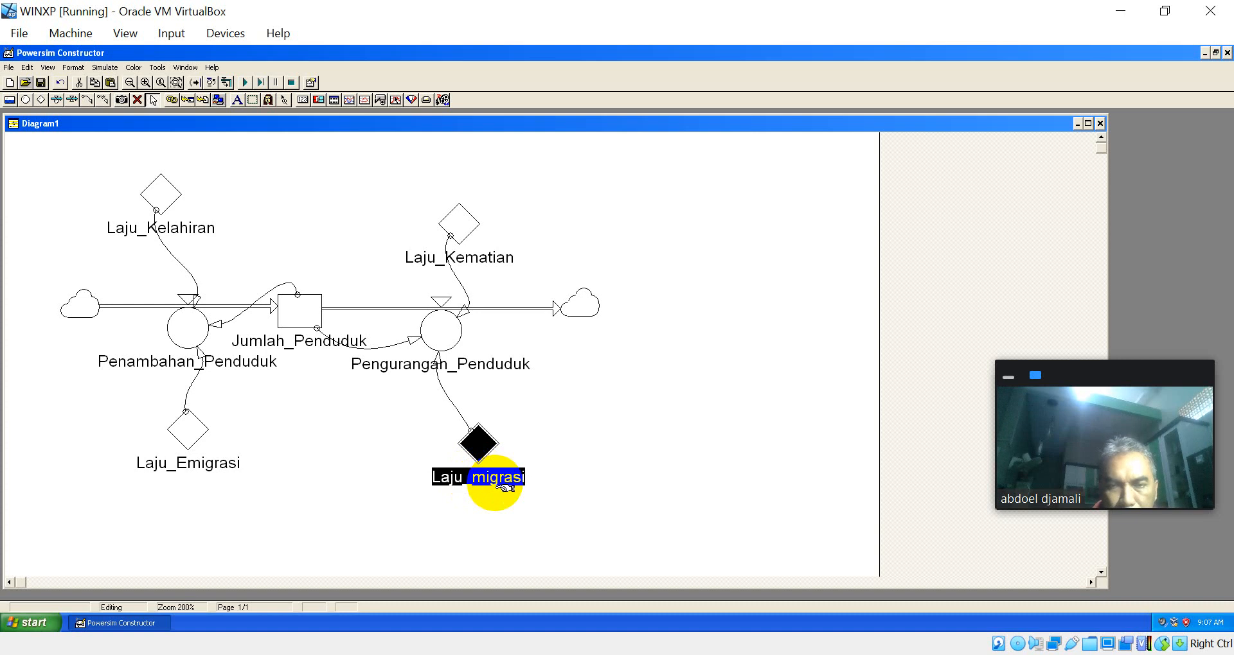
Step: Rename the Laju_Emigrasi constant feeding Penambahan_Penduduk to Laju_Imigrasi
click(177, 472)
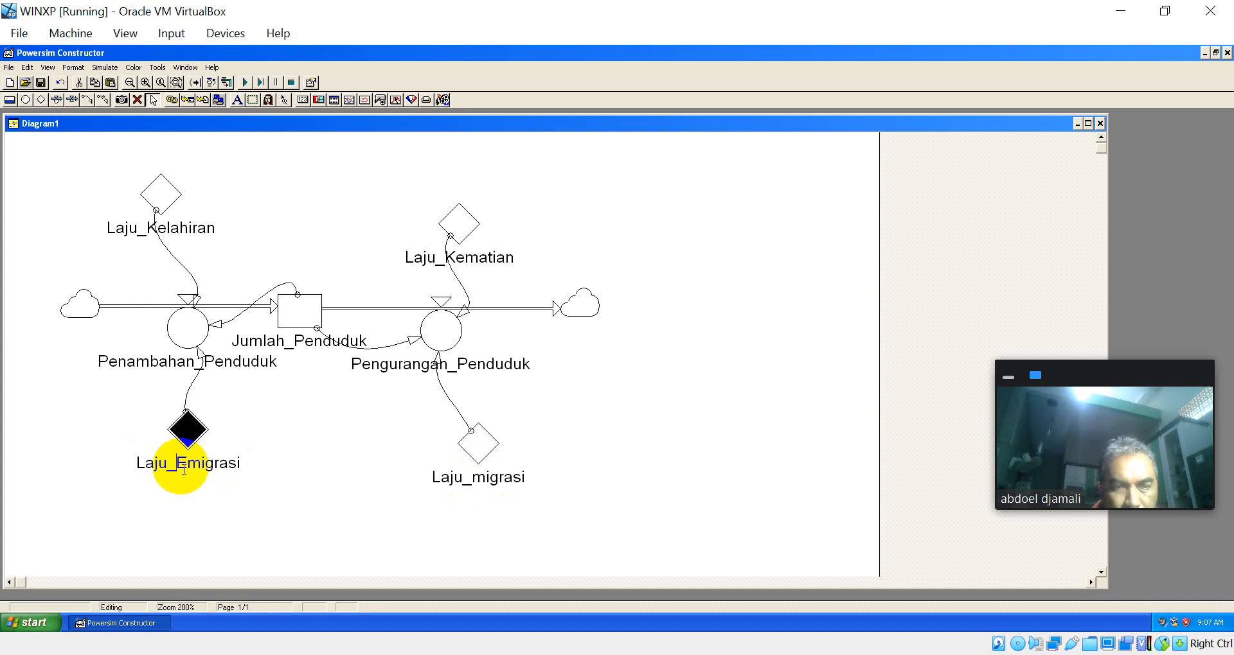
click(187, 462)
key(BackSpace)
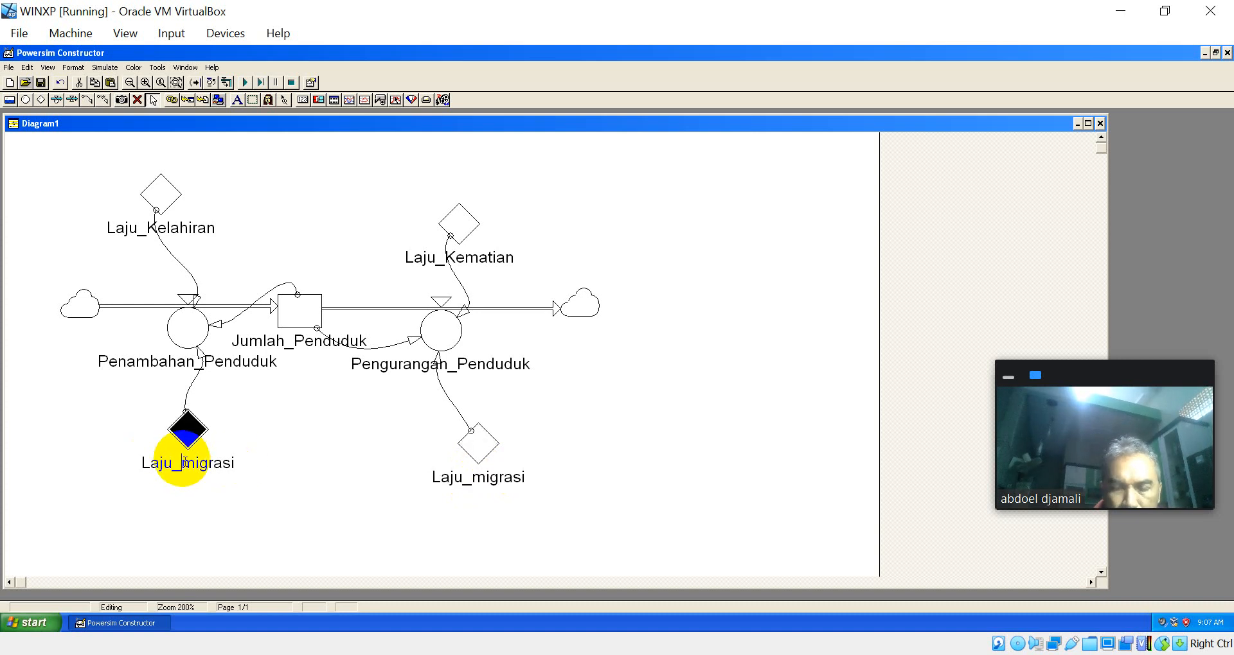
text(I)
double_click(186, 462)
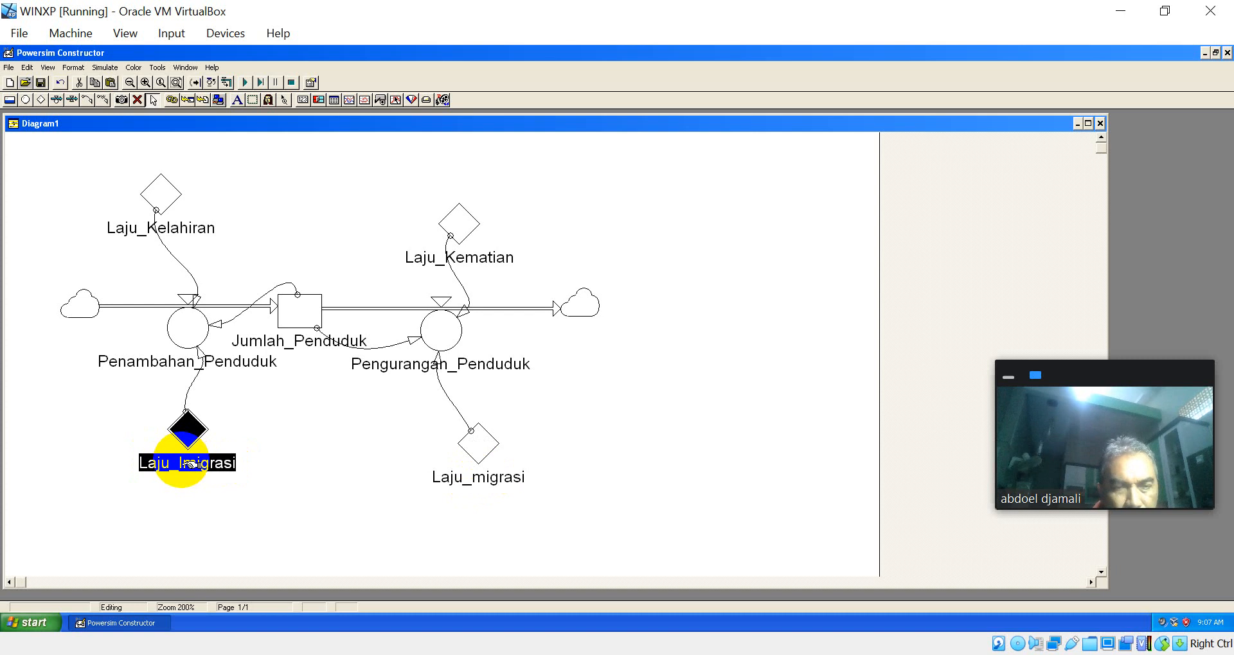
Step: Rename the Laju_migrasi constant to Laju_Emigrasi, and check the definition of the Penambahan_Penduduk rate
click(490, 448)
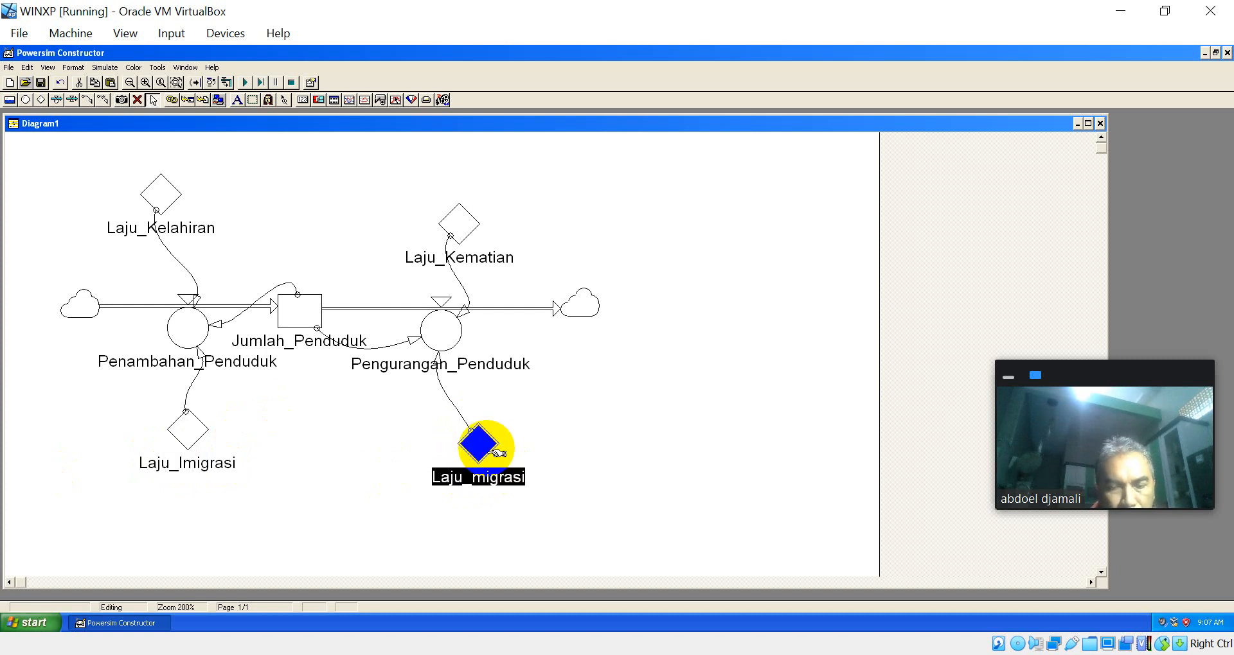
click(490, 481)
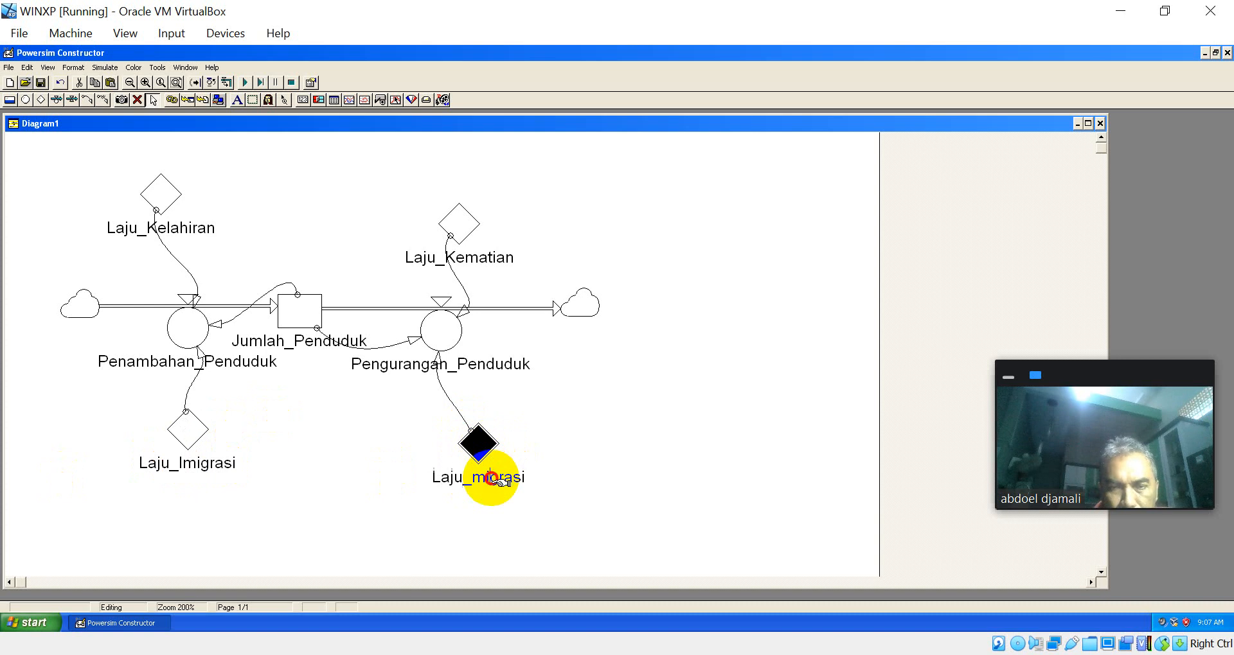
click(475, 477)
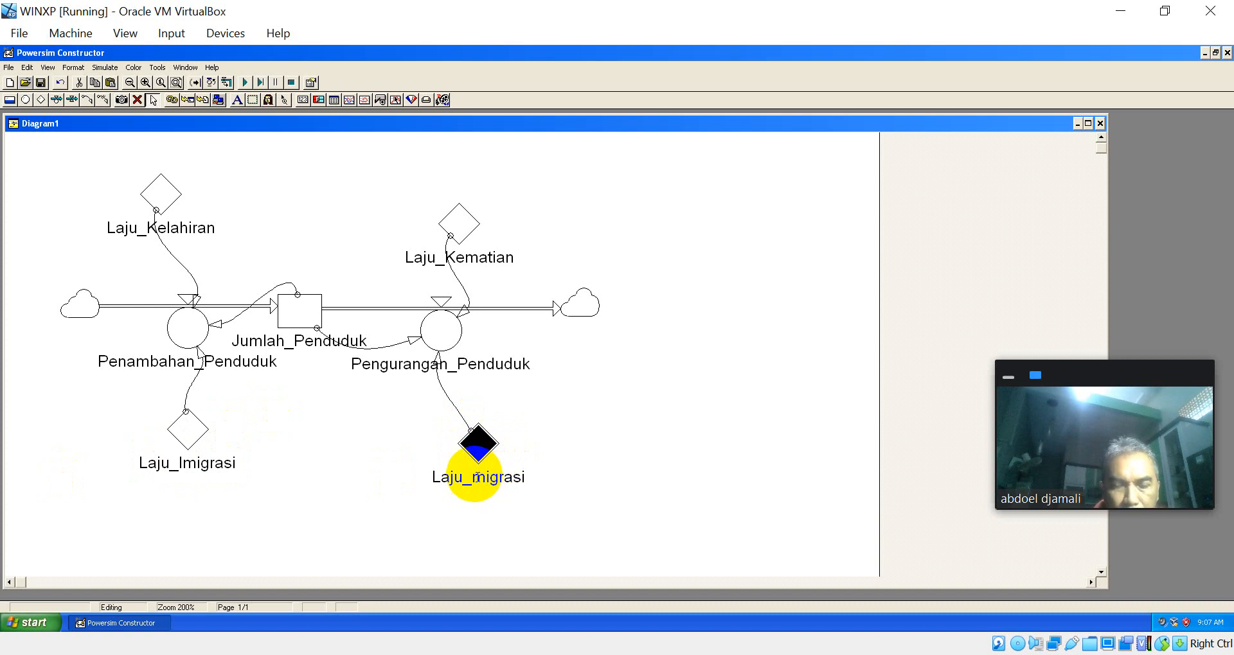
text(E)
key(Return)
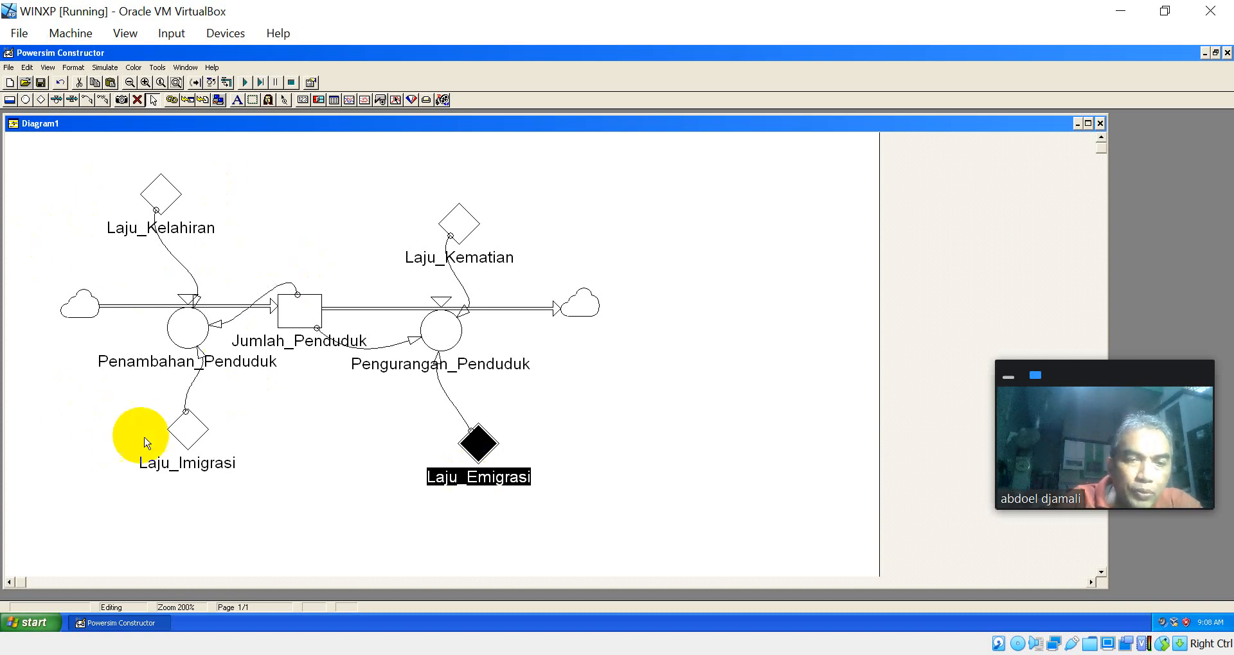
double_click(191, 338)
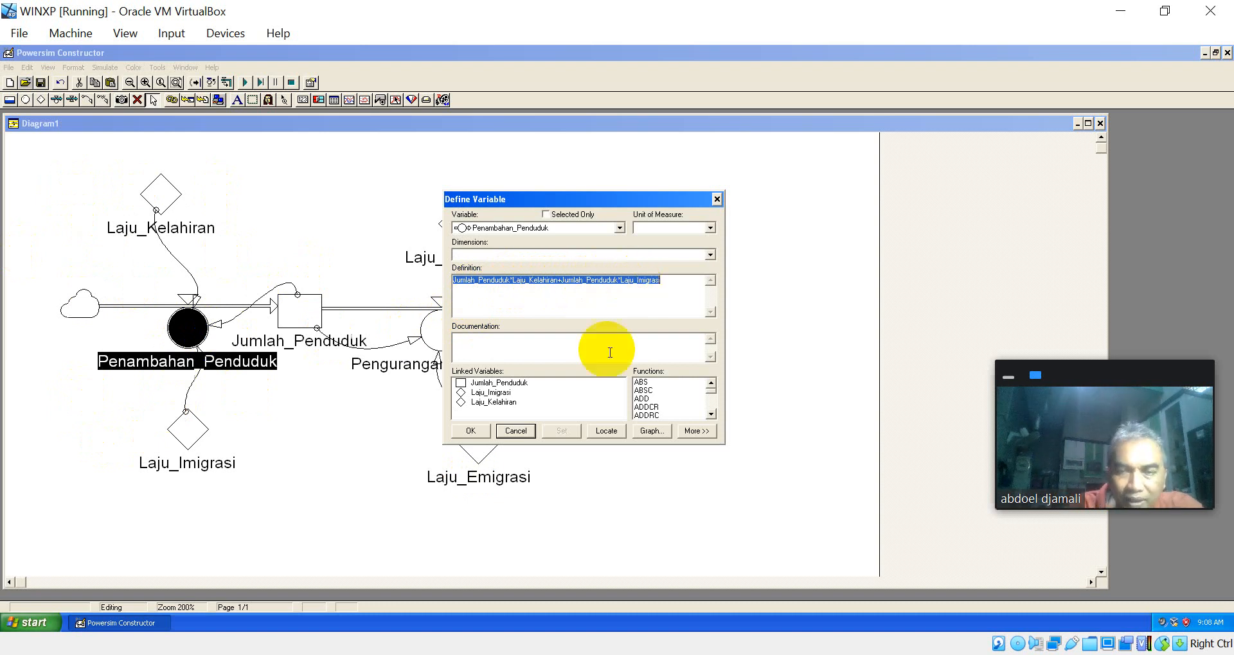
click(475, 434)
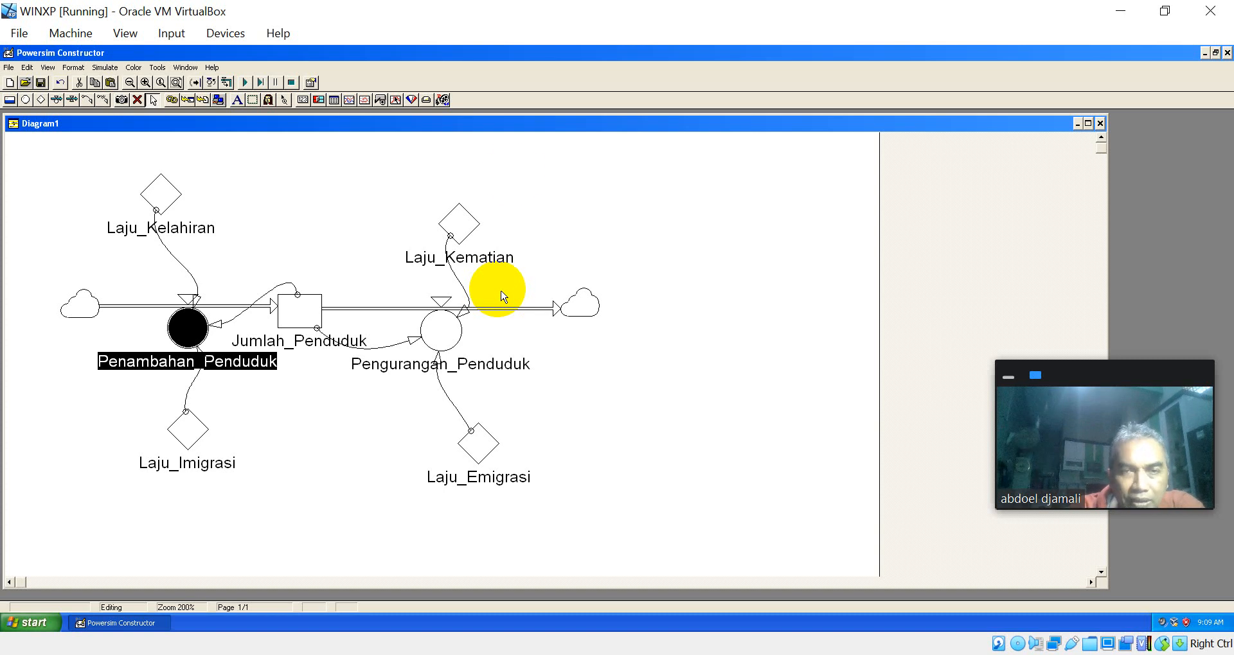
Step: Place a time table on the empty diagram area beyond the outflow cloud of the population model
click(335, 100)
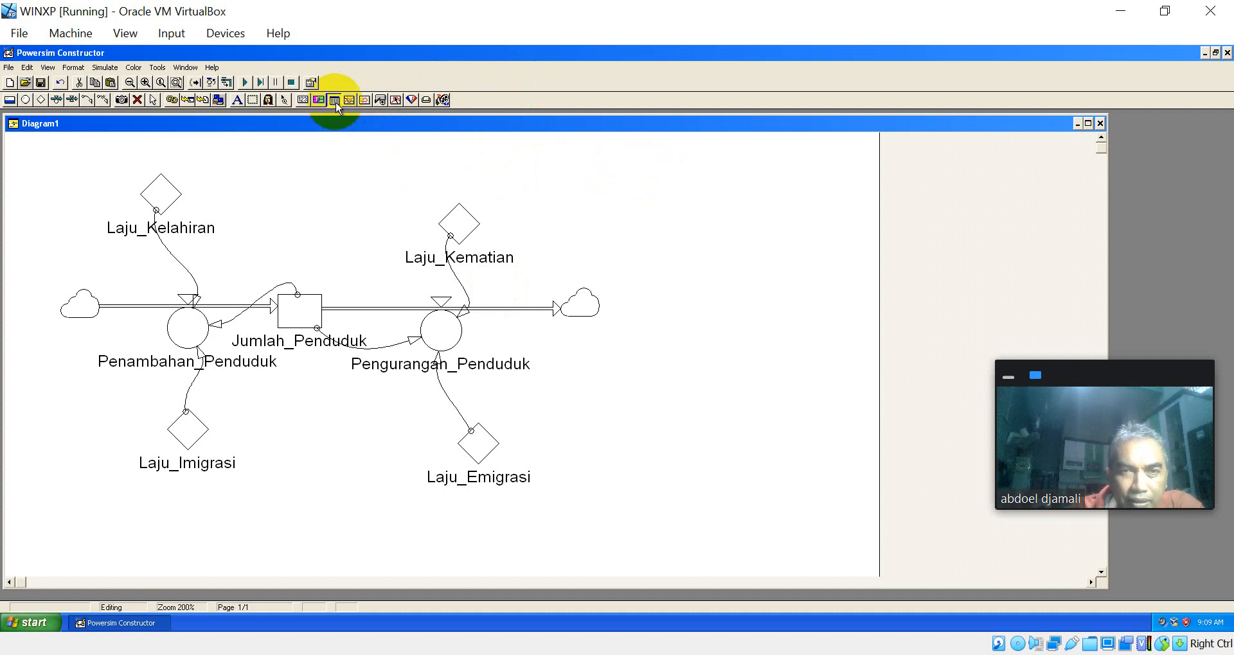
click(635, 183)
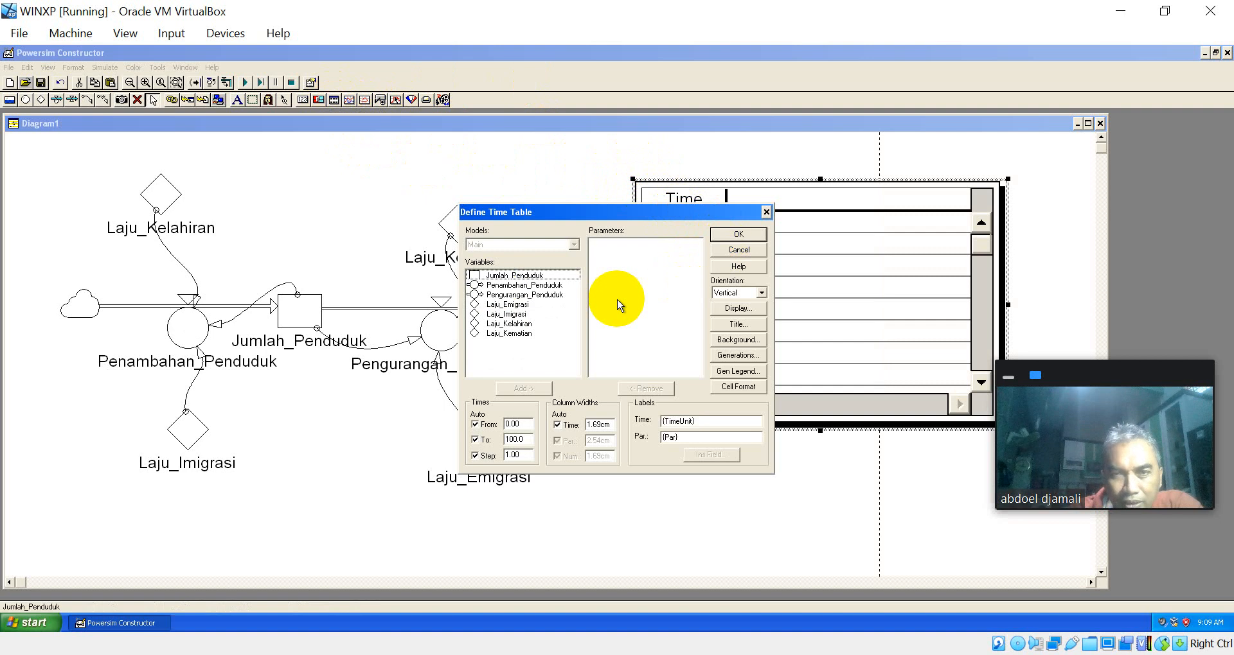
Step: Try to put Jumlah_Penduduk, Penambahan_Penduduk and Pengurangan_Penduduk into the new time table
click(536, 276)
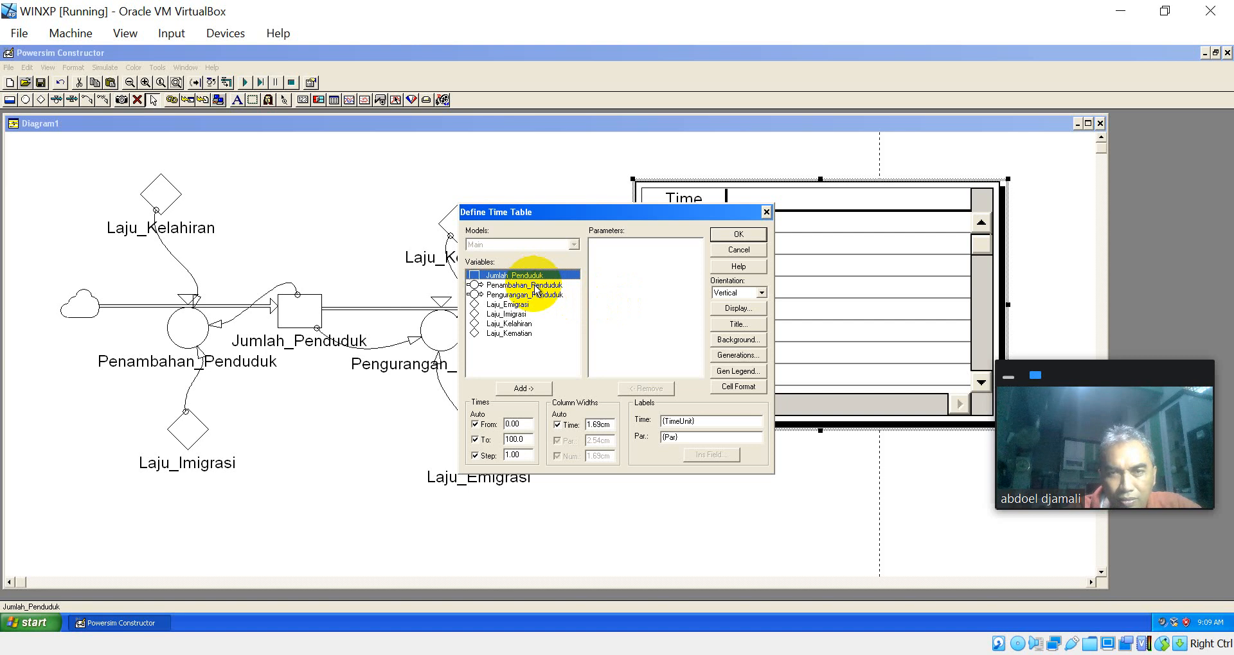
ctrl+click(537, 286)
key(shift+Down)
key(shift+Down)
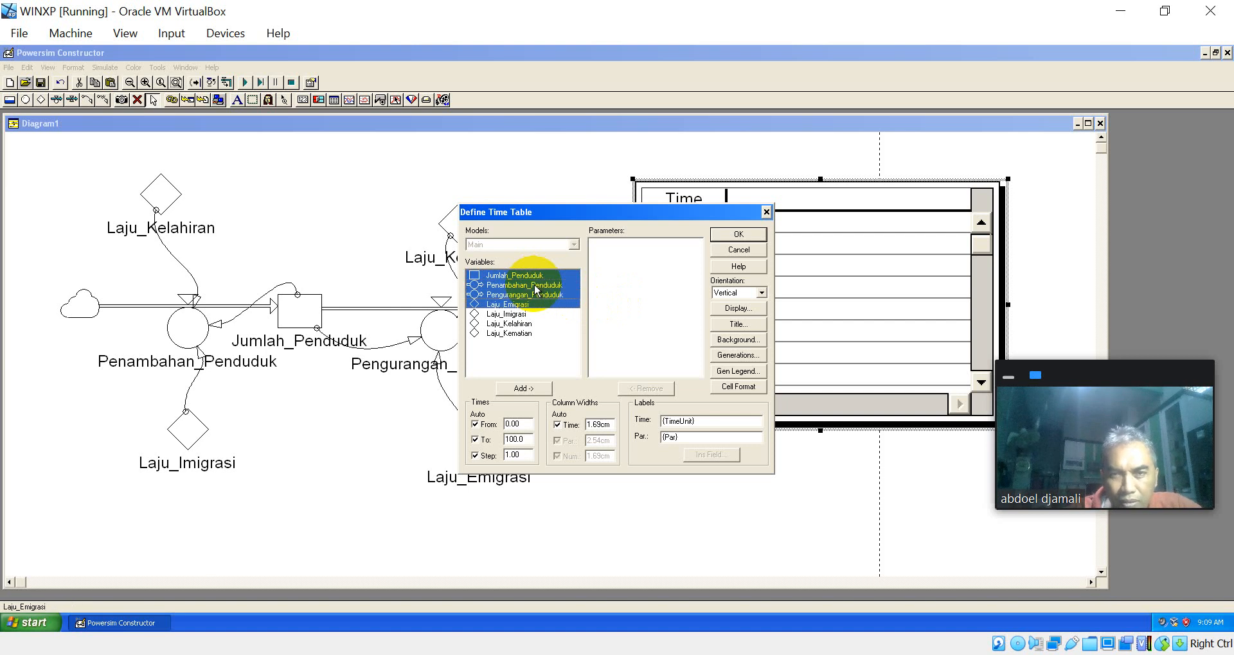
key(shift+Up)
key(shift+Up)
key(shift+Down)
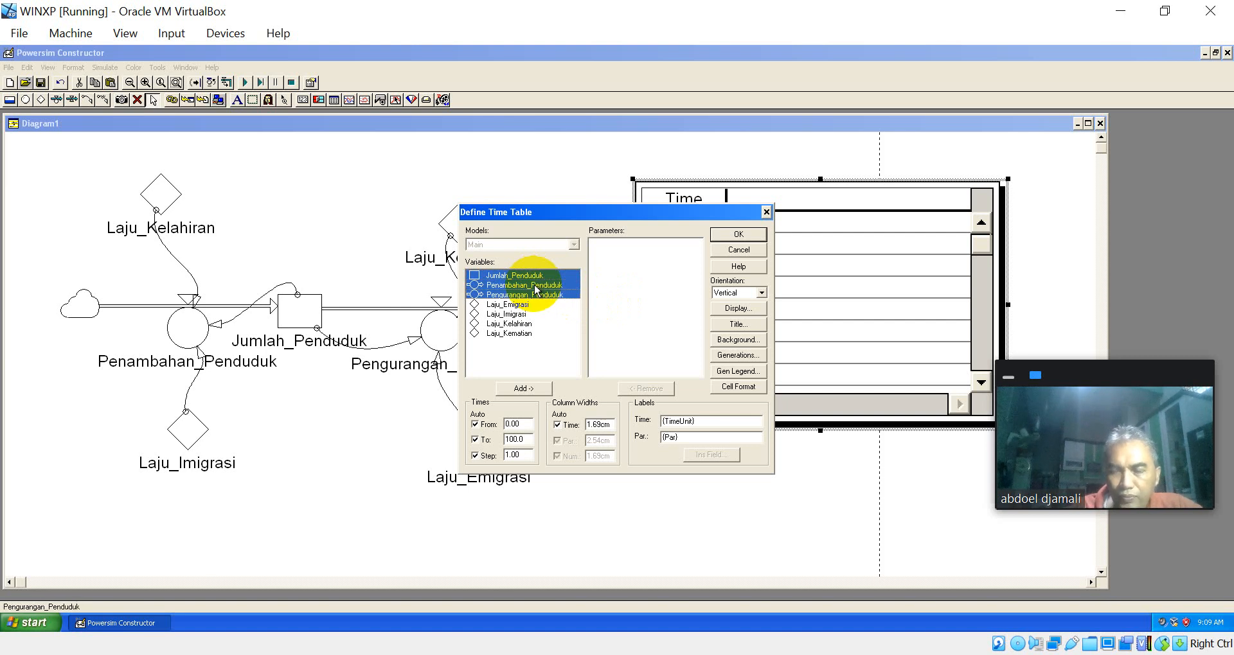
key(Return)
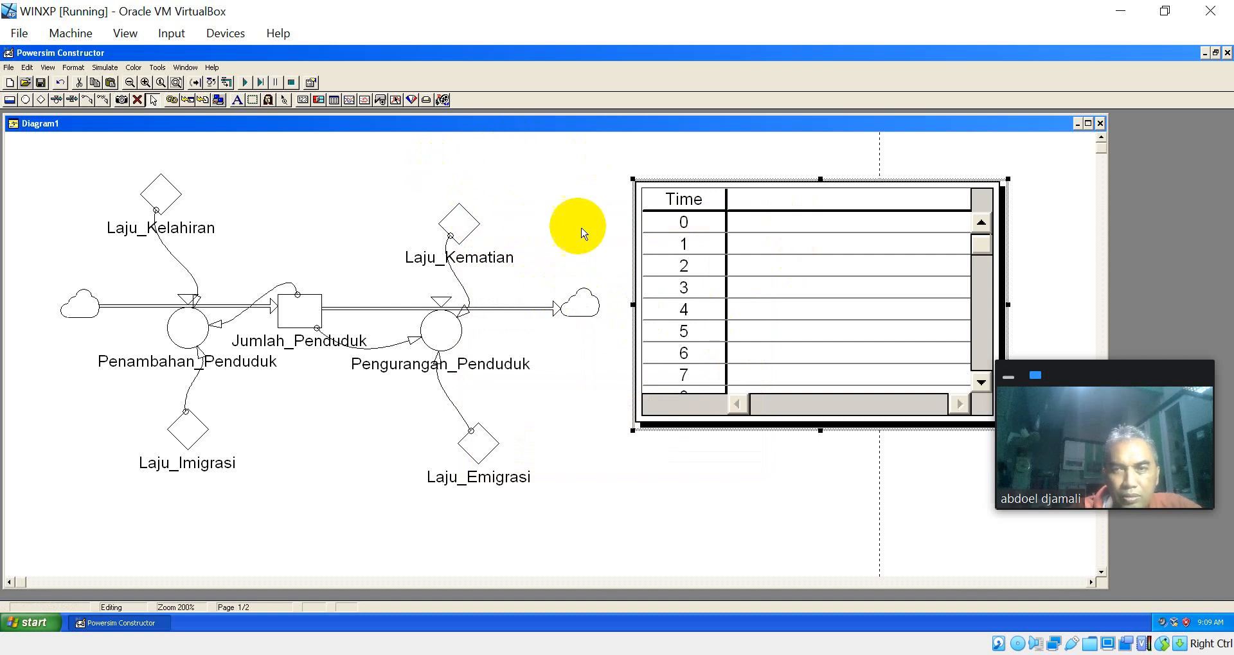
Step: Add Jumlah_Penduduk, Penambahan_Penduduk and Pengurangan_Penduduk as parameters of the time table
double_click(749, 221)
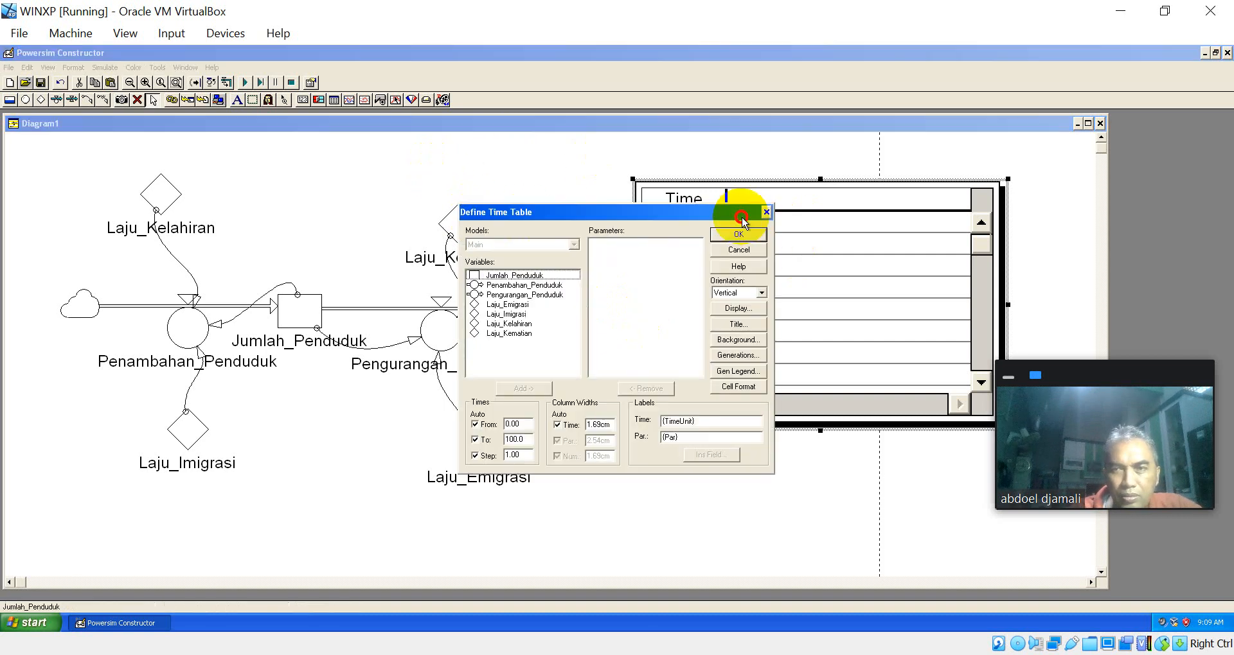
click(534, 275)
drag(533, 275, 534, 294)
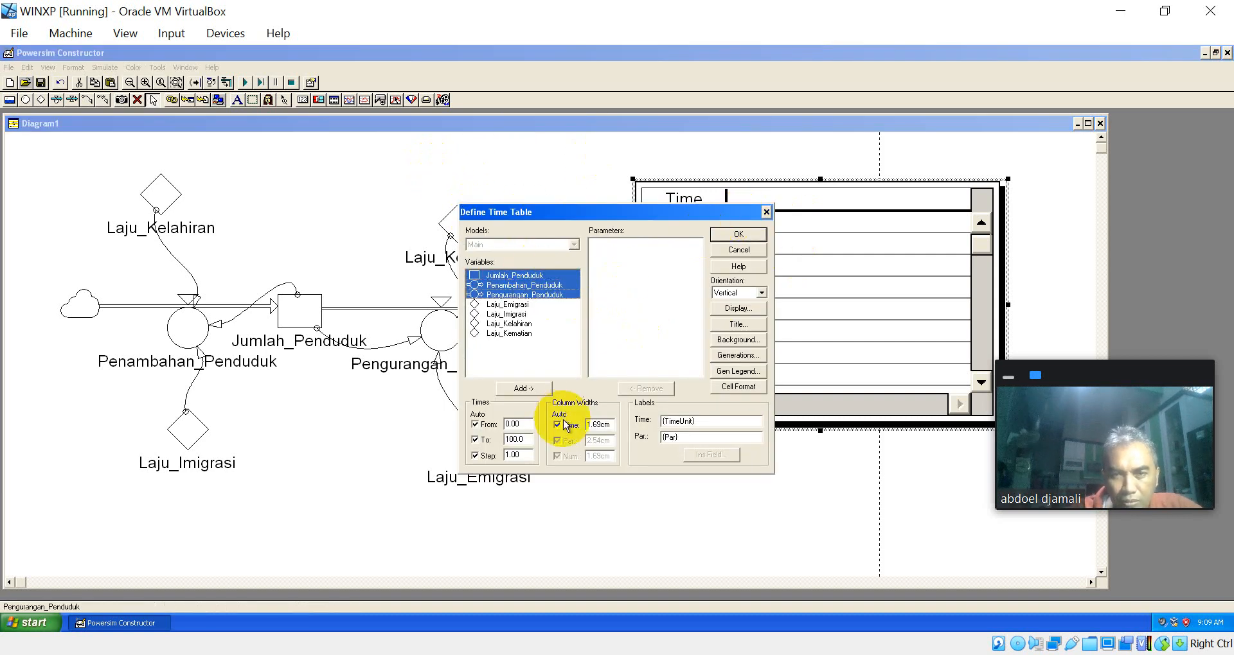
click(534, 388)
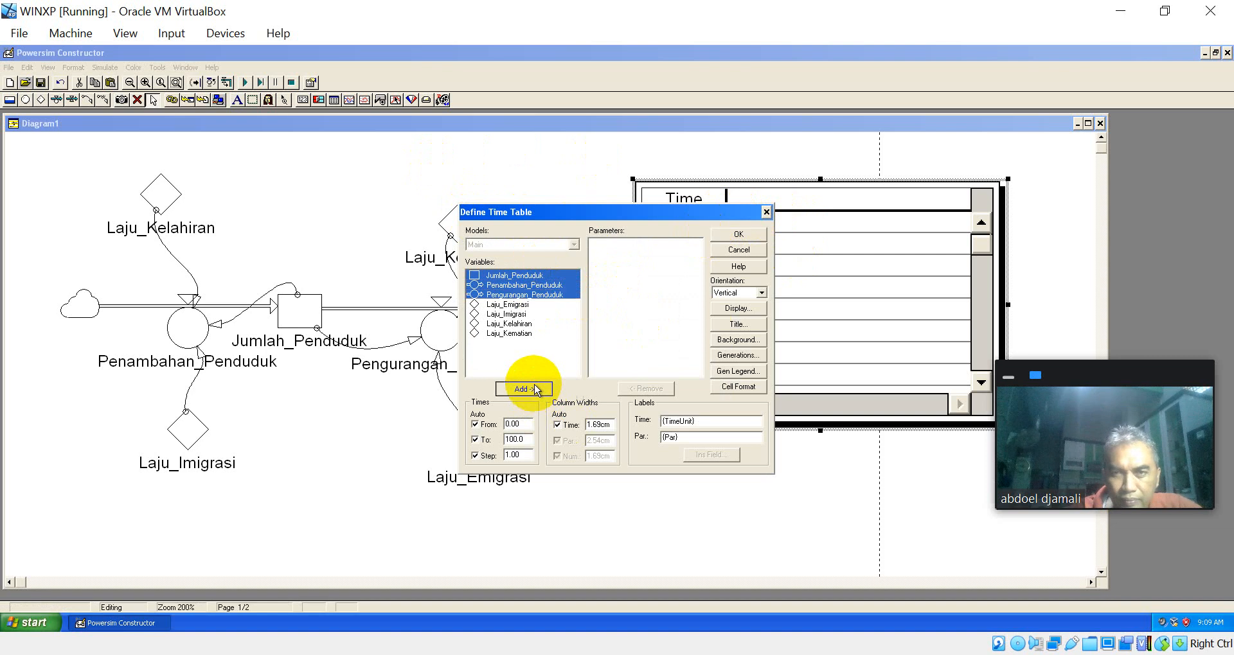
click(736, 235)
Step: Change the time label of the time table to Tahun
double_click(698, 196)
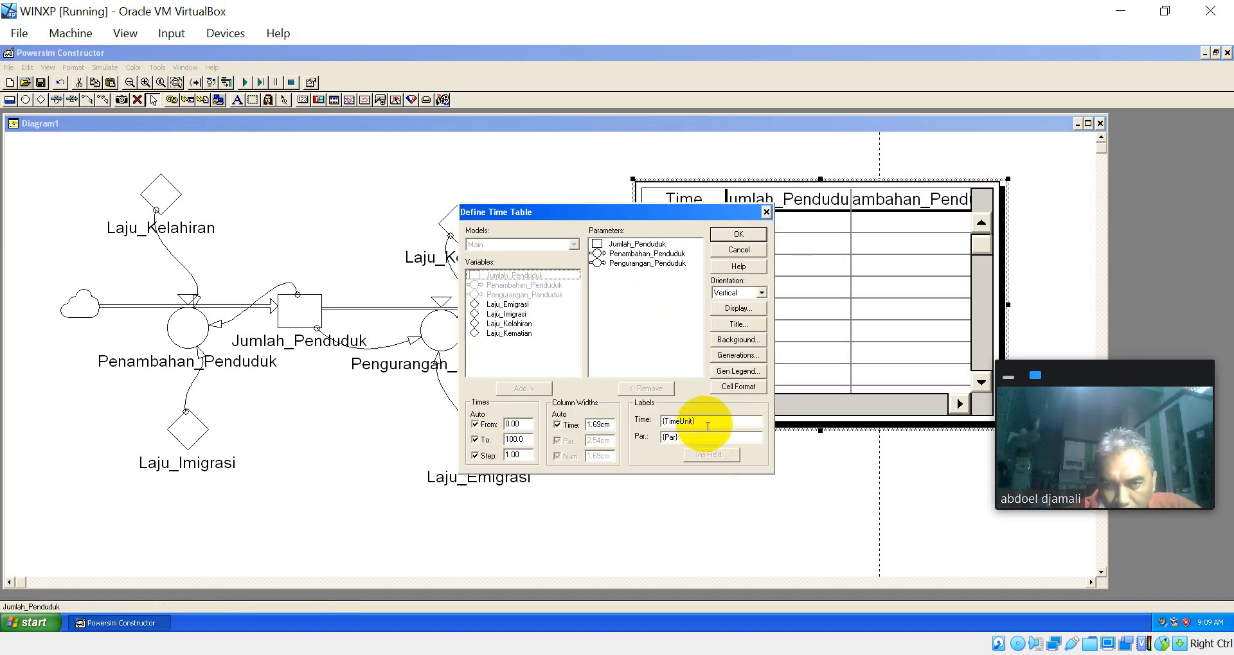
click(711, 421)
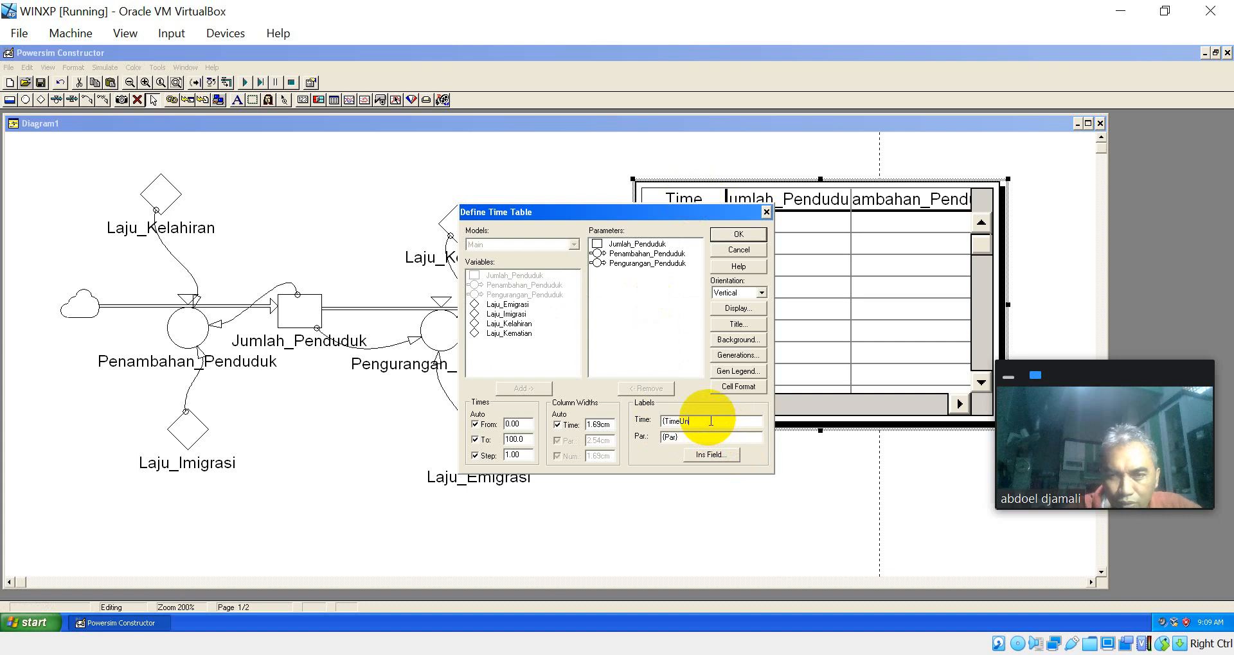
key(BackSpace)
key(BackSpace)
key(BackSpace)
key(BackSpace)
key(BackSpace)
key(BackSpace)
key(BackSpace)
text(Tahun)
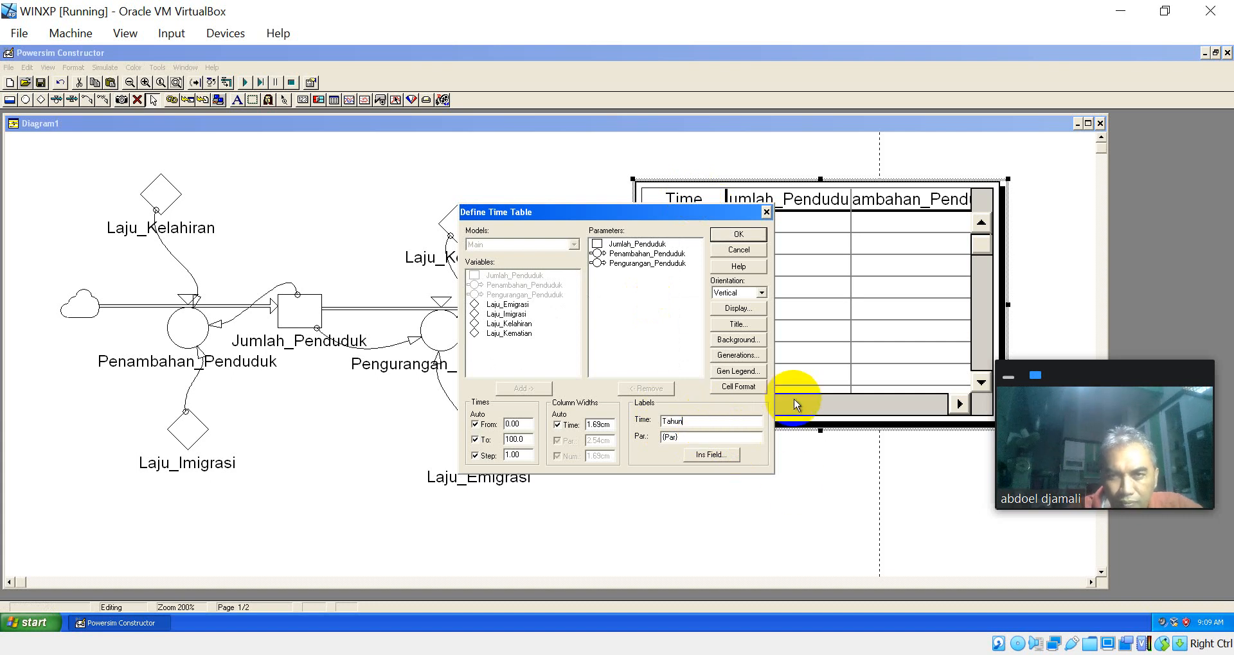
Step: Set the time table's time range from 2021 to 2031 and apply the definition
click(530, 424)
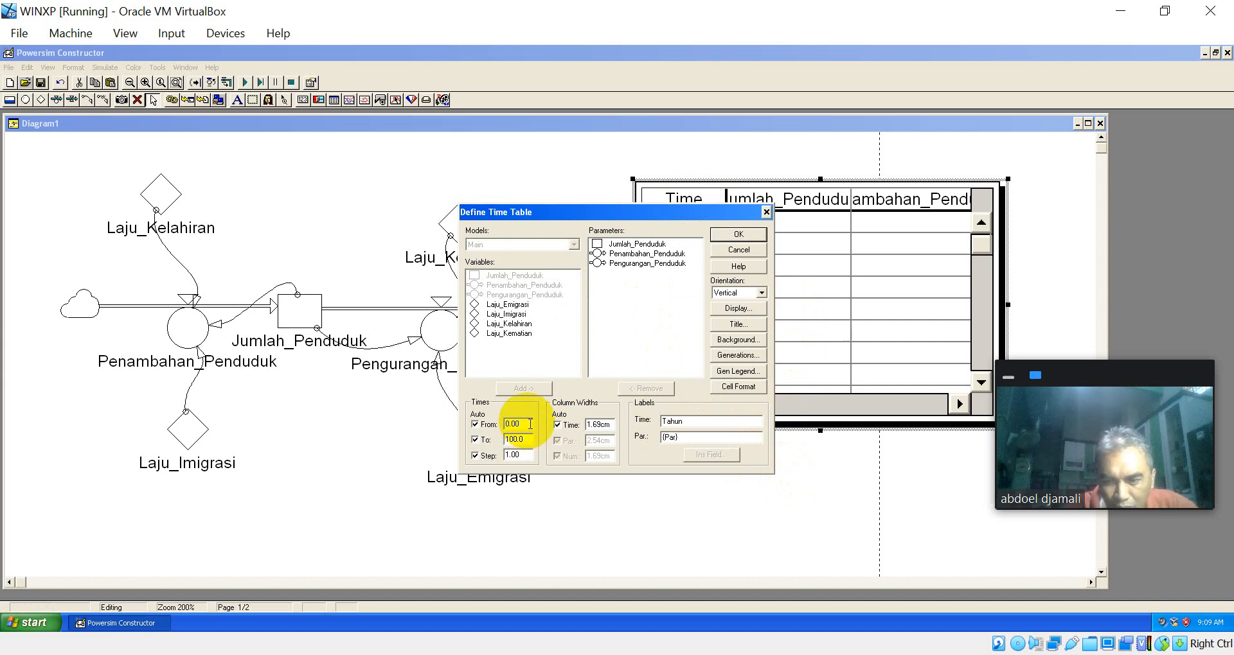
key(BackSpace)
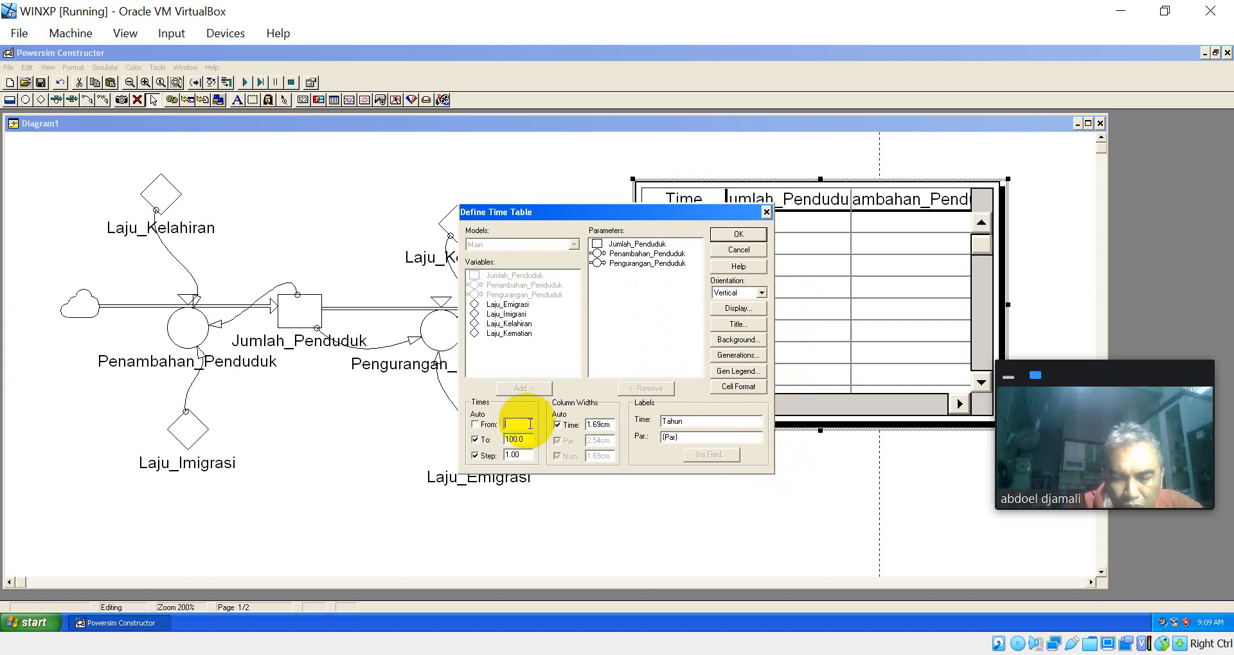
text(2021)
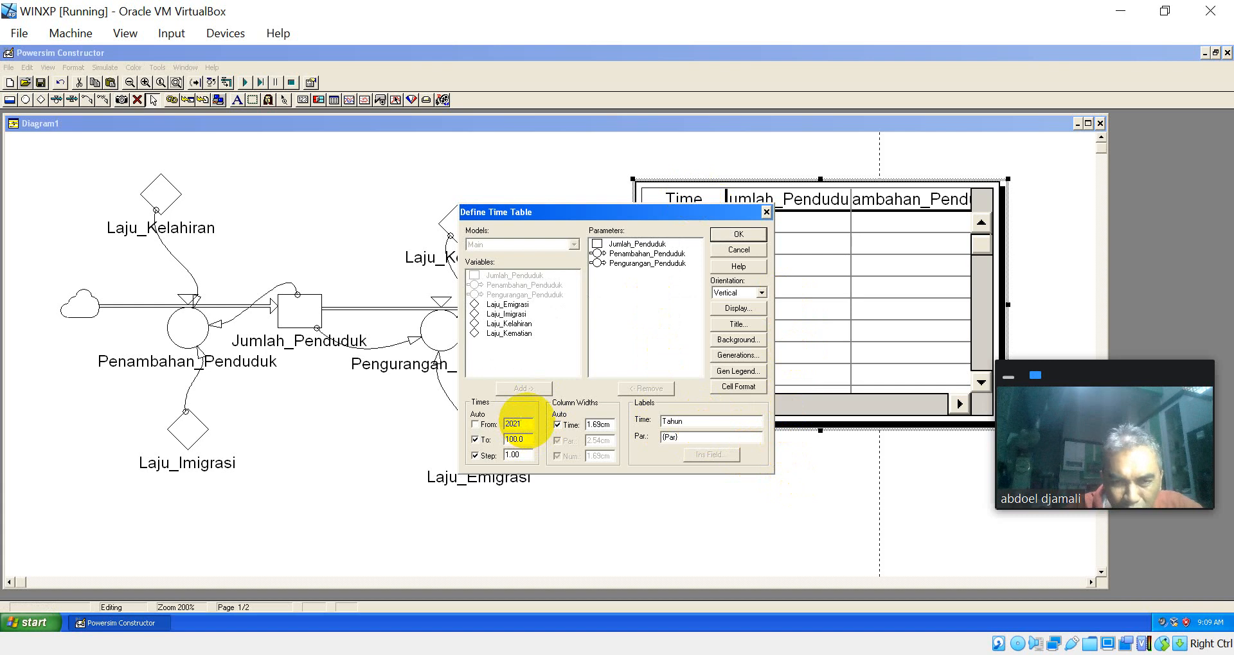
click(527, 440)
key(BackSpace)
key(BackSpace)
key(BackSpace)
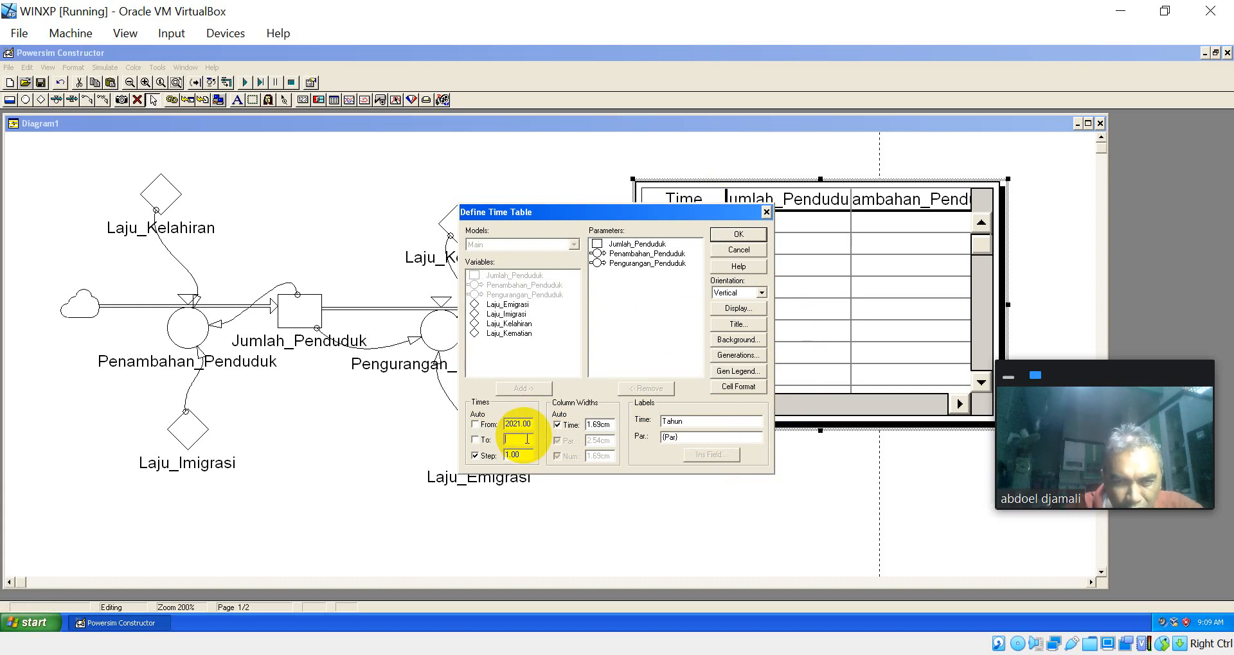
text(2031)
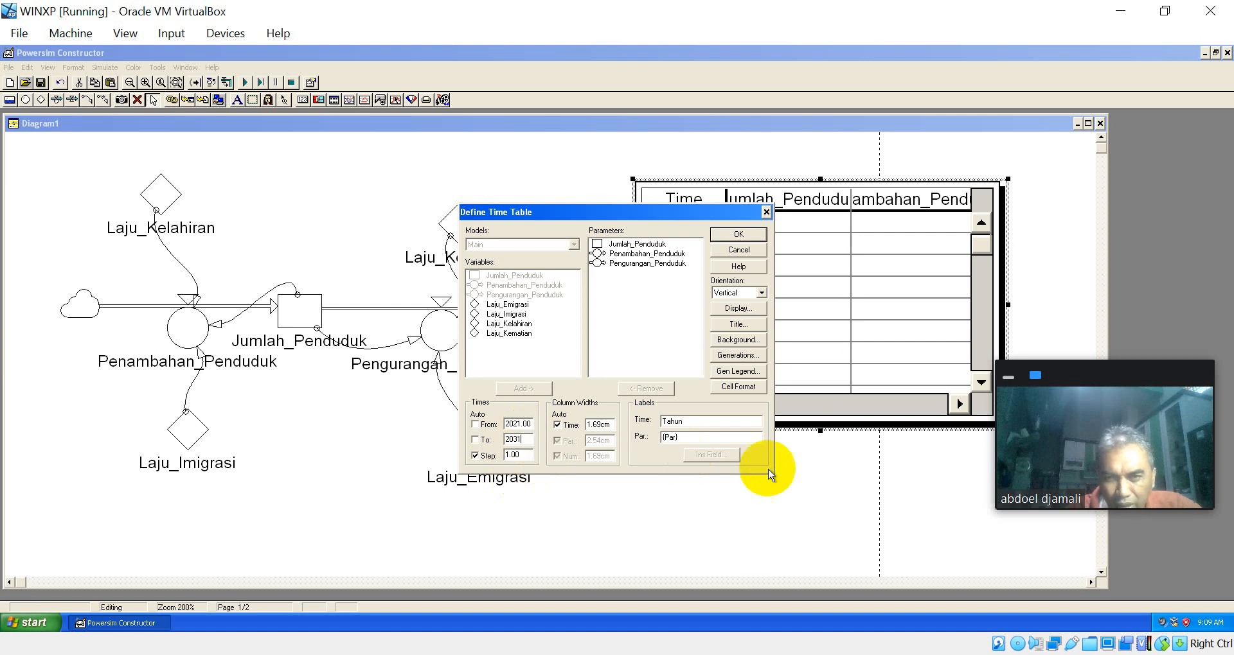
click(745, 234)
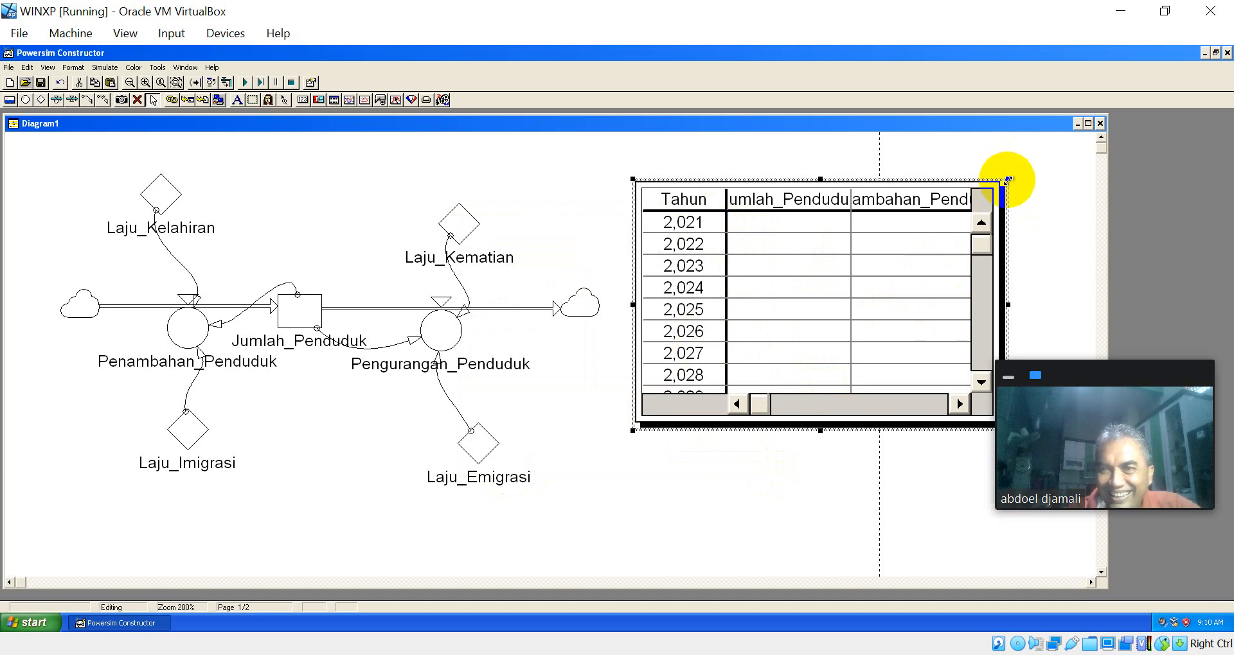
Step: Enlarge the time table to fit all rows from 2021 to 2031 and the three parameter columns, and shift it away from Laju_Emigrasi
drag(1007, 180, 1063, 135)
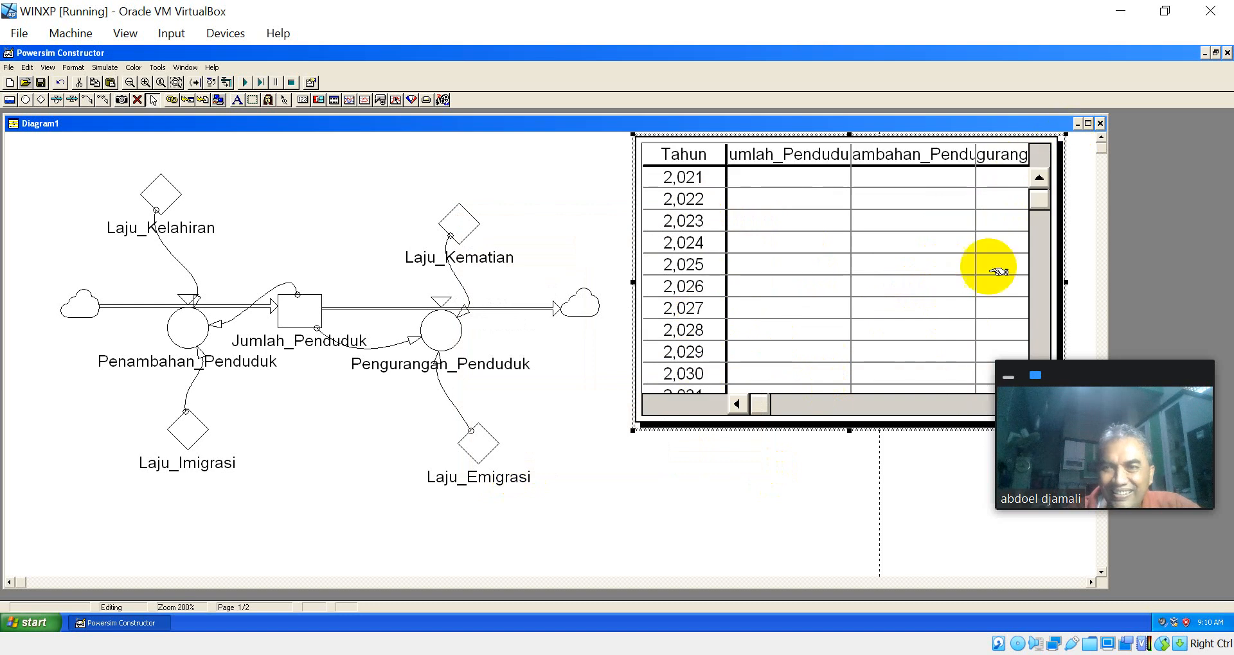
drag(632, 432, 422, 581)
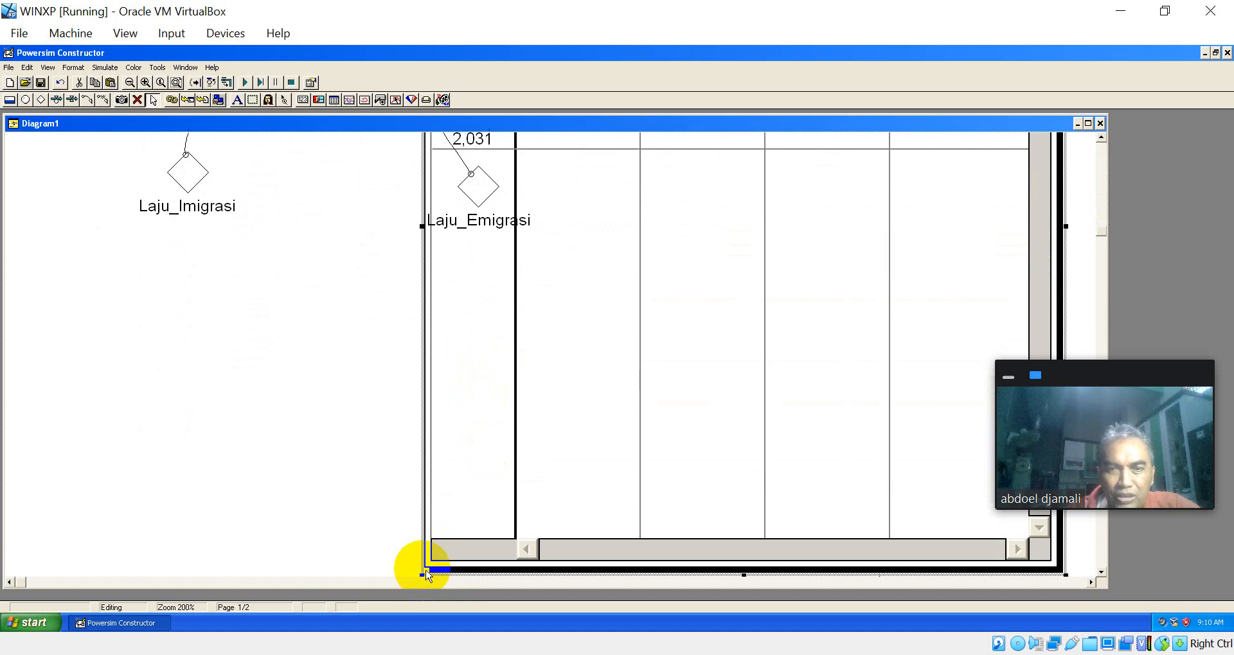
drag(487, 494, 602, 247)
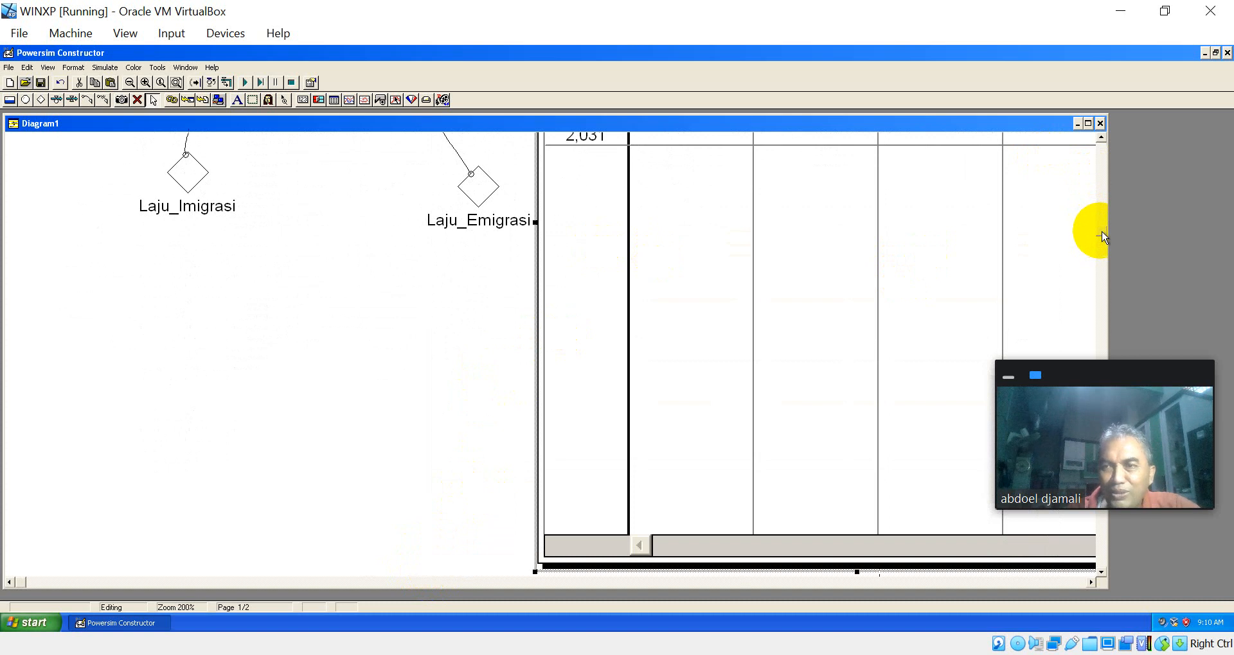
drag(1100, 232, 1102, 140)
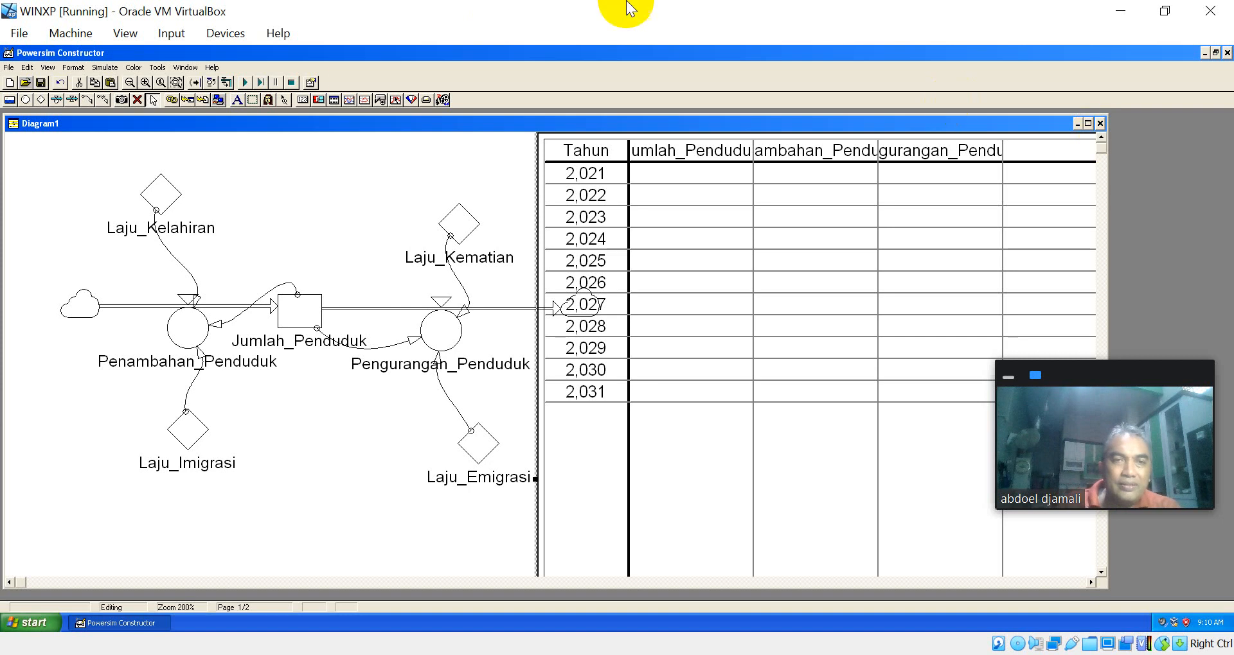
Step: Advance the simulation through its first four time steps one at a time and run it to the end
click(261, 84)
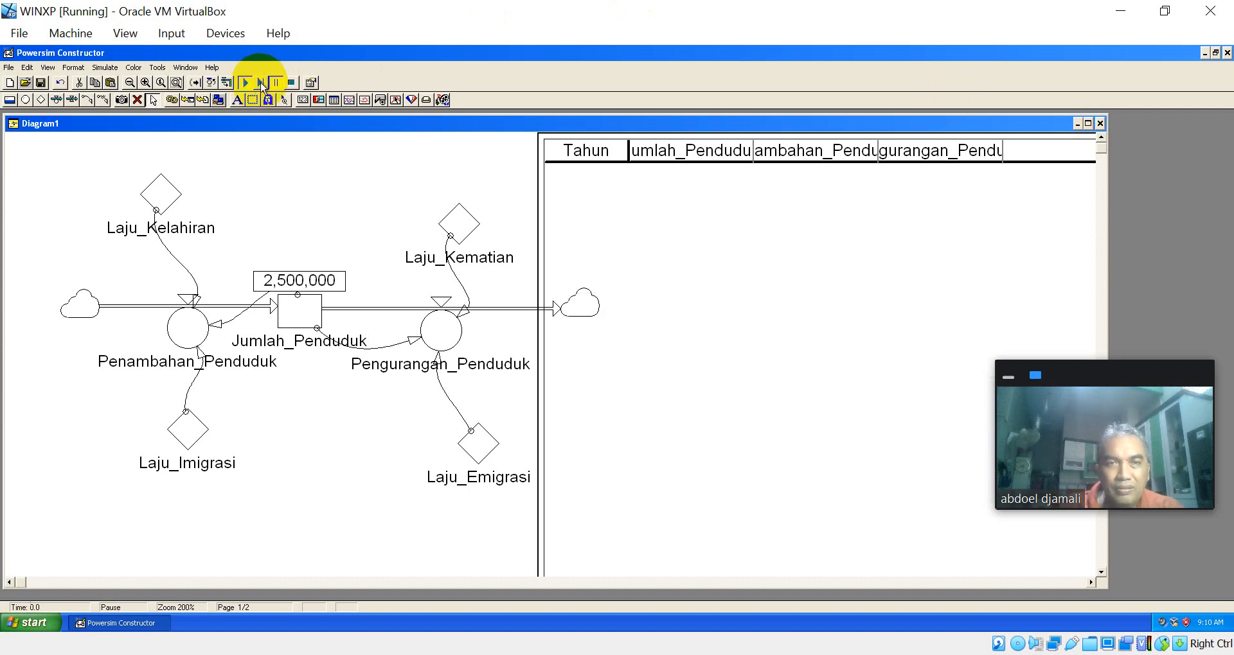
click(260, 82)
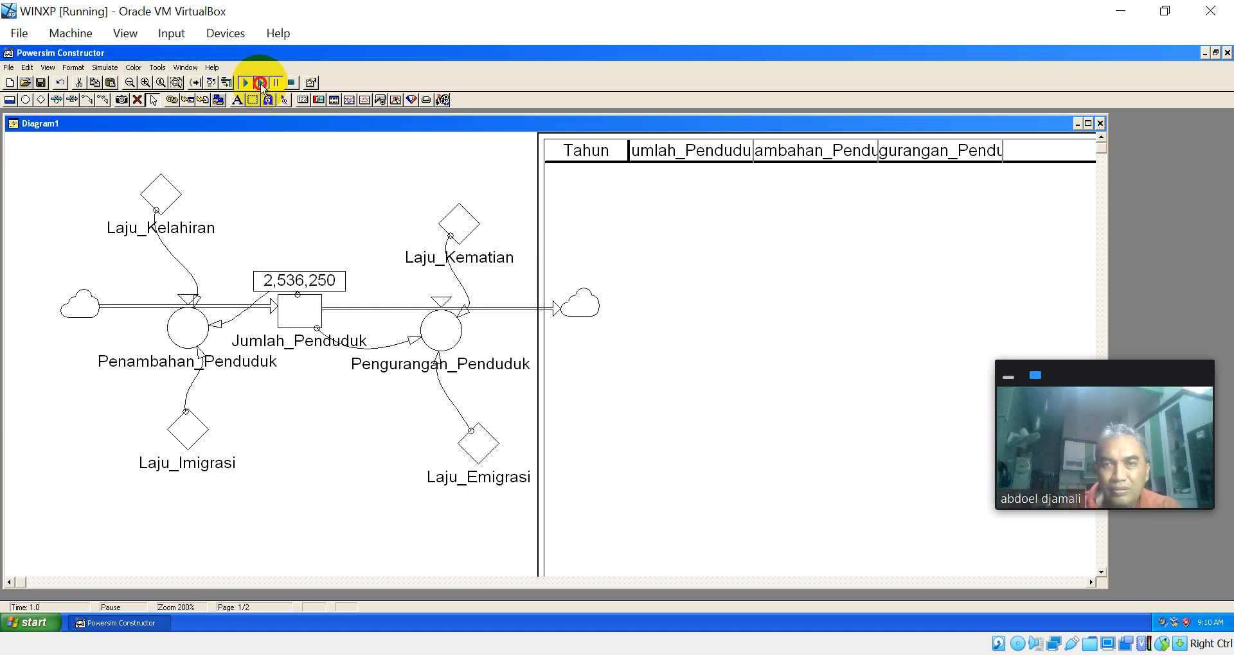
click(261, 84)
click(260, 84)
click(260, 84)
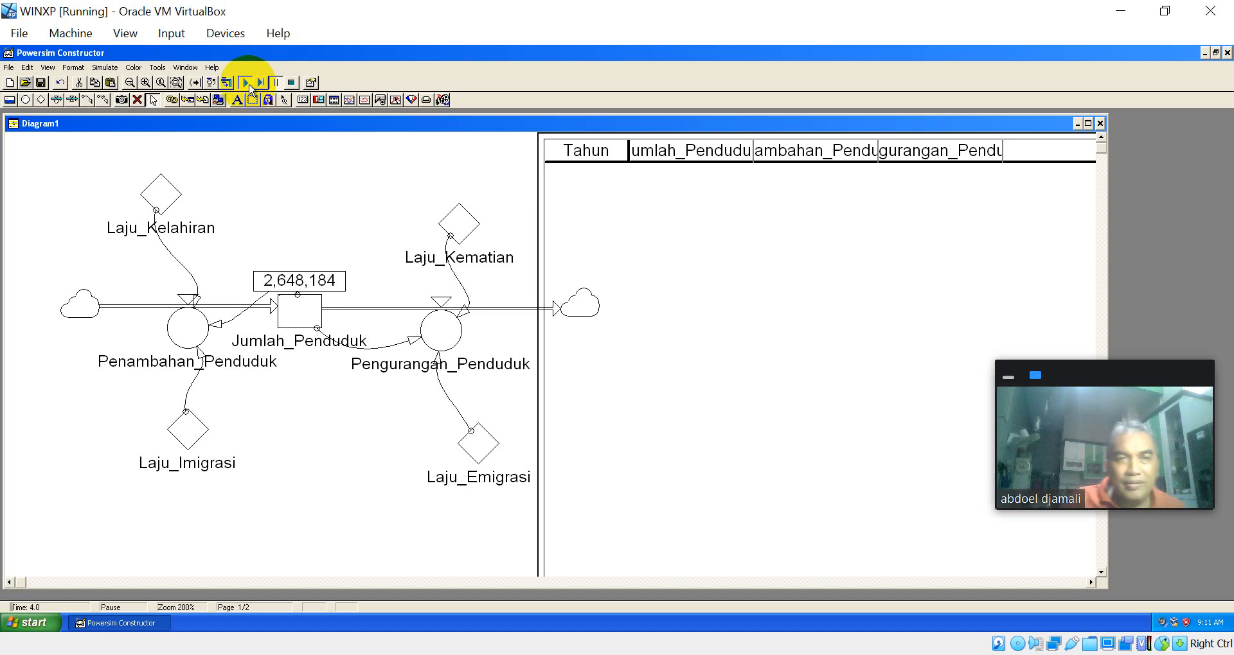
click(247, 83)
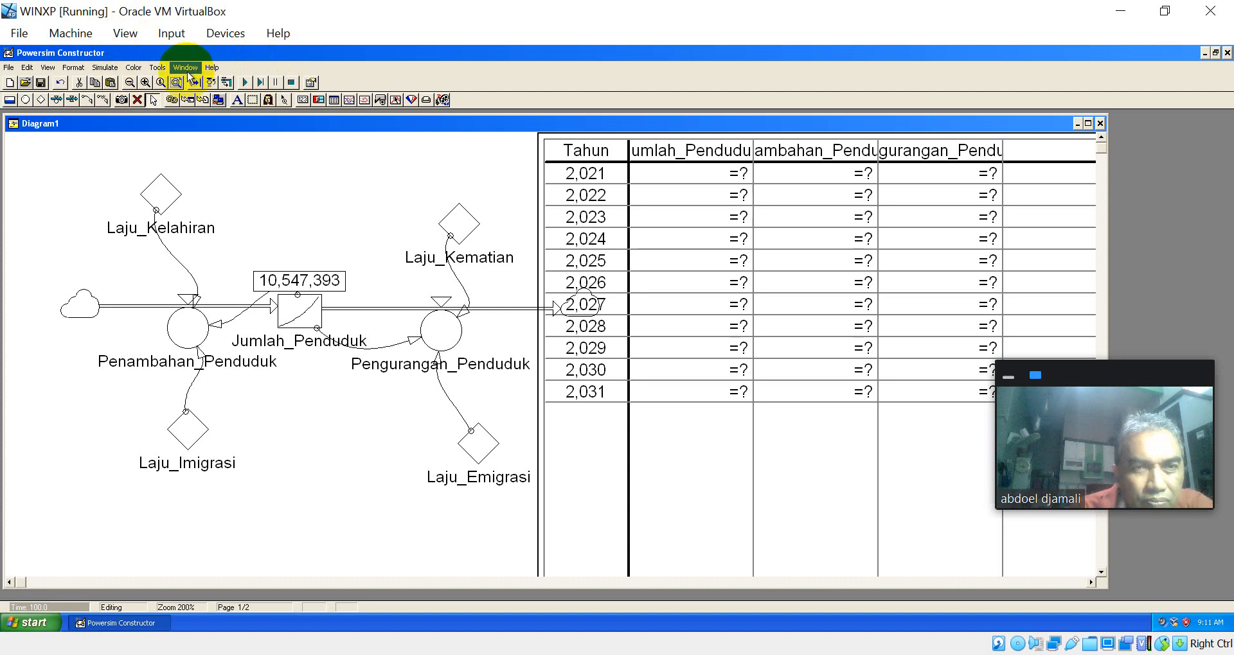
Step: Set the simulation's start time to 2021 in the simulation setup
click(105, 68)
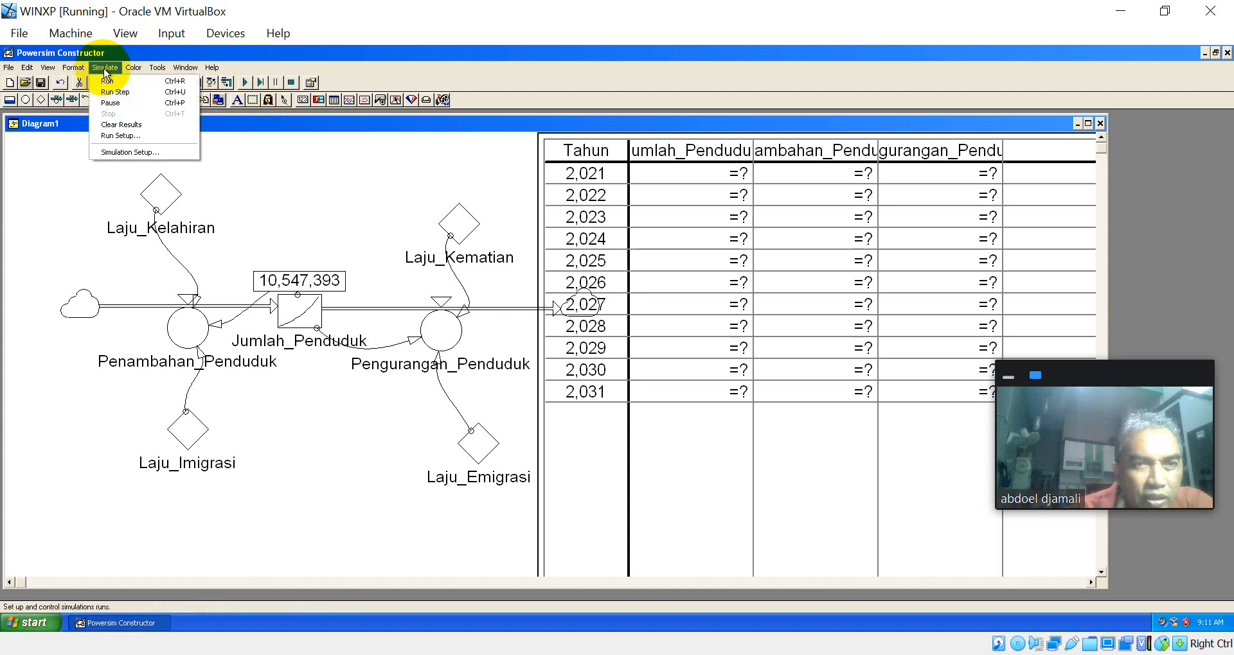
click(137, 151)
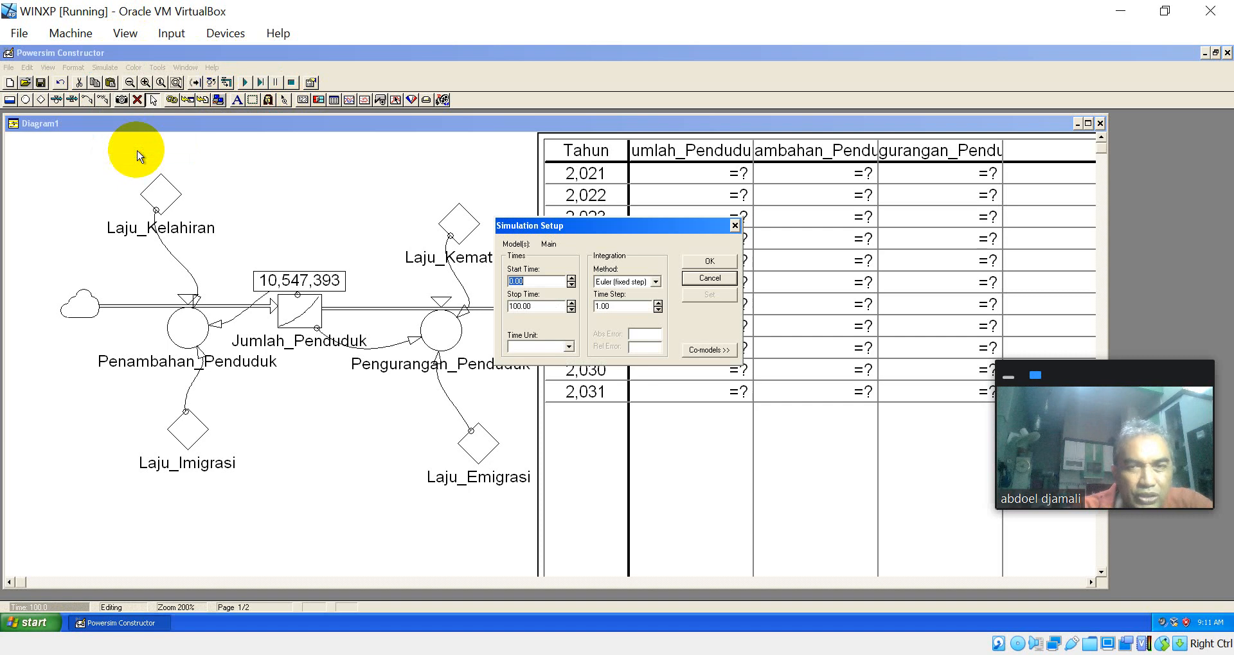
click(556, 311)
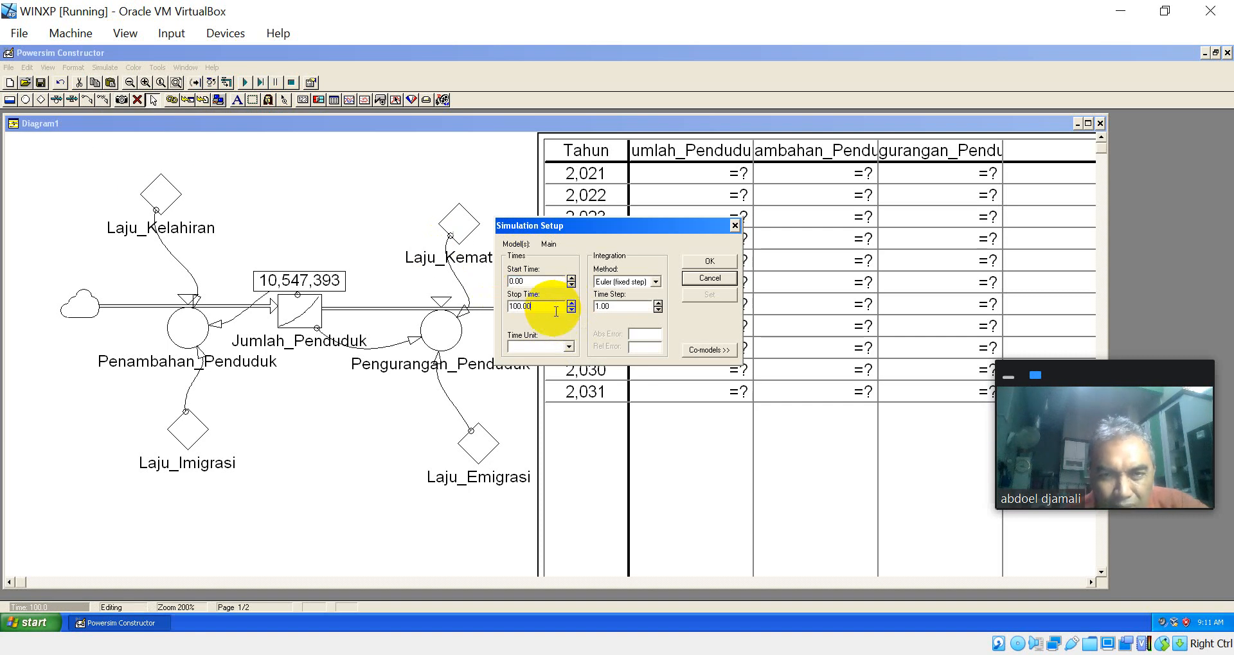
click(534, 283)
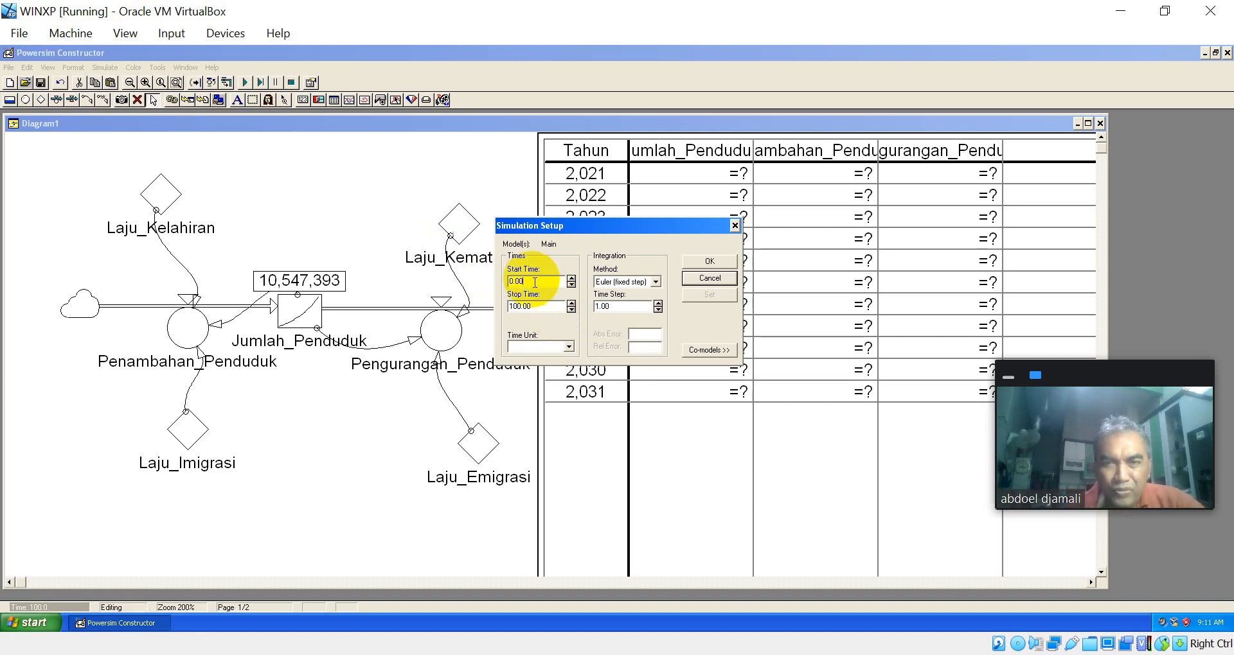
key(BackSpace)
key(BackSpace)
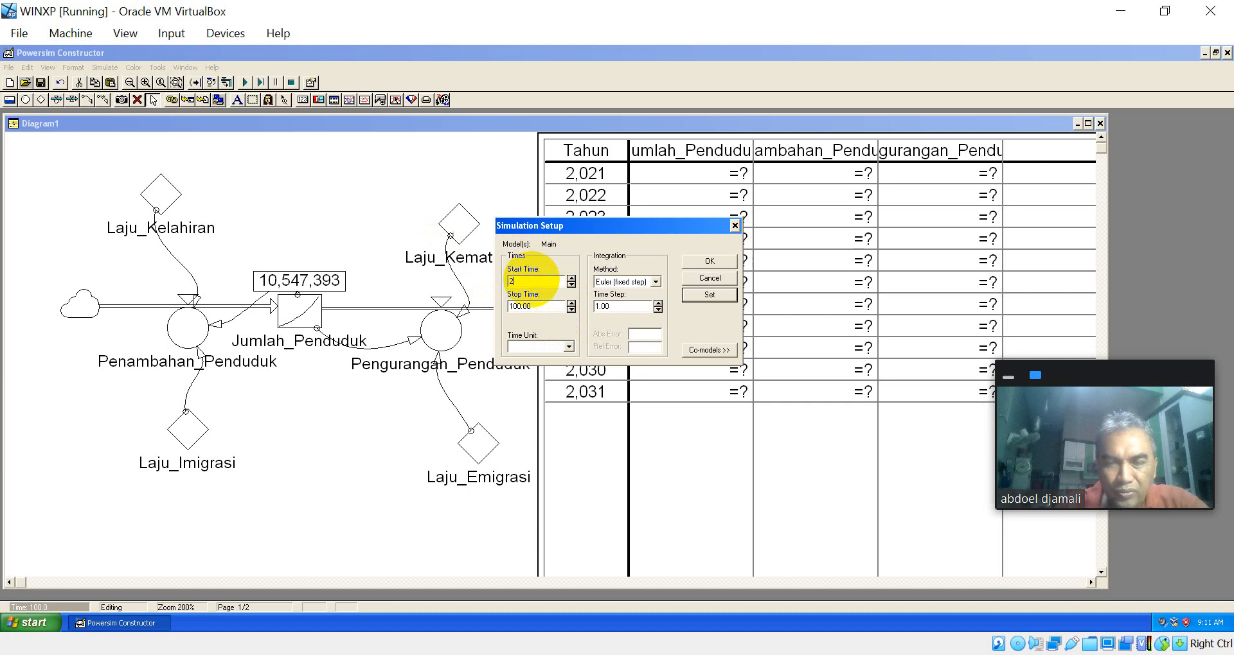
text(2021)
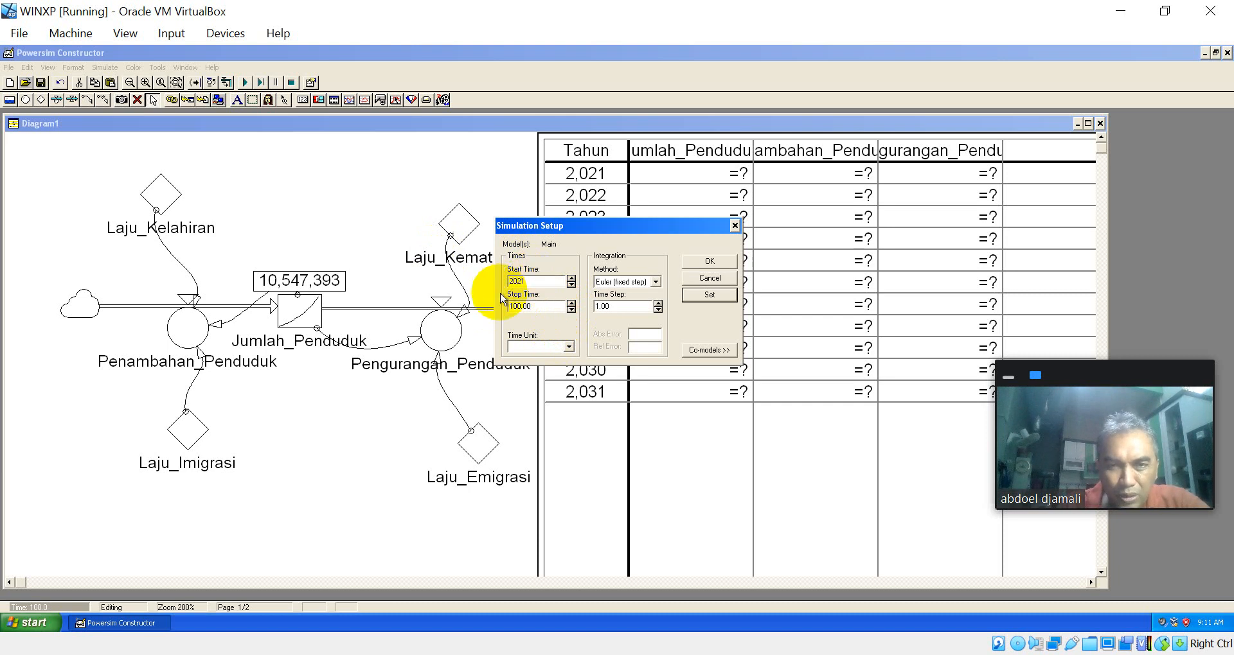
Step: Set the simulation's stop time to 2031 and run the model to fill the time table
click(543, 313)
key(BackSpace)
key(BackSpace)
key(BackSpace)
key(BackSpace)
key(BackSpace)
key(BackSpace)
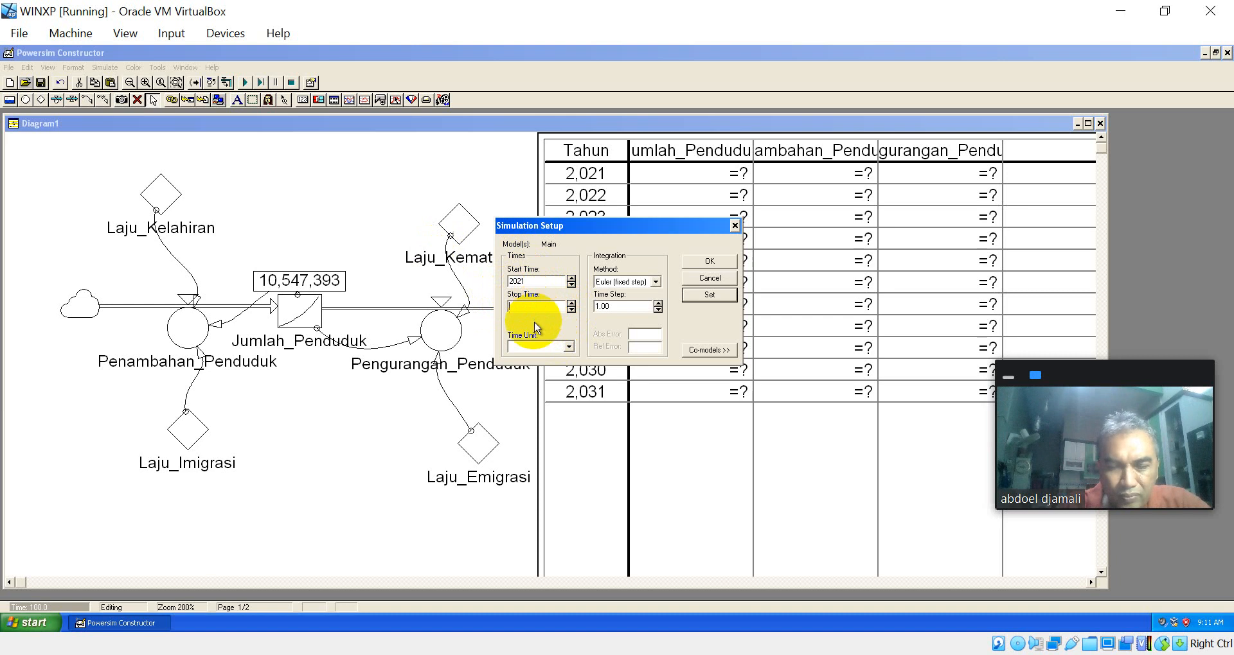
text(20)
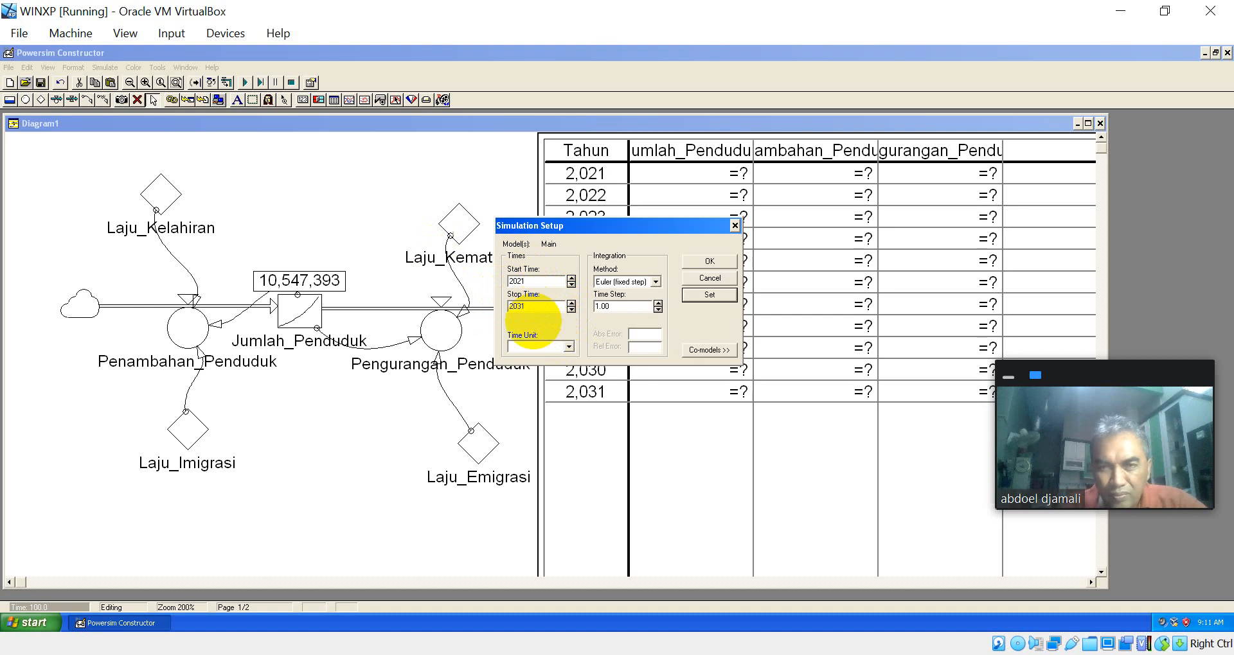
text(31)
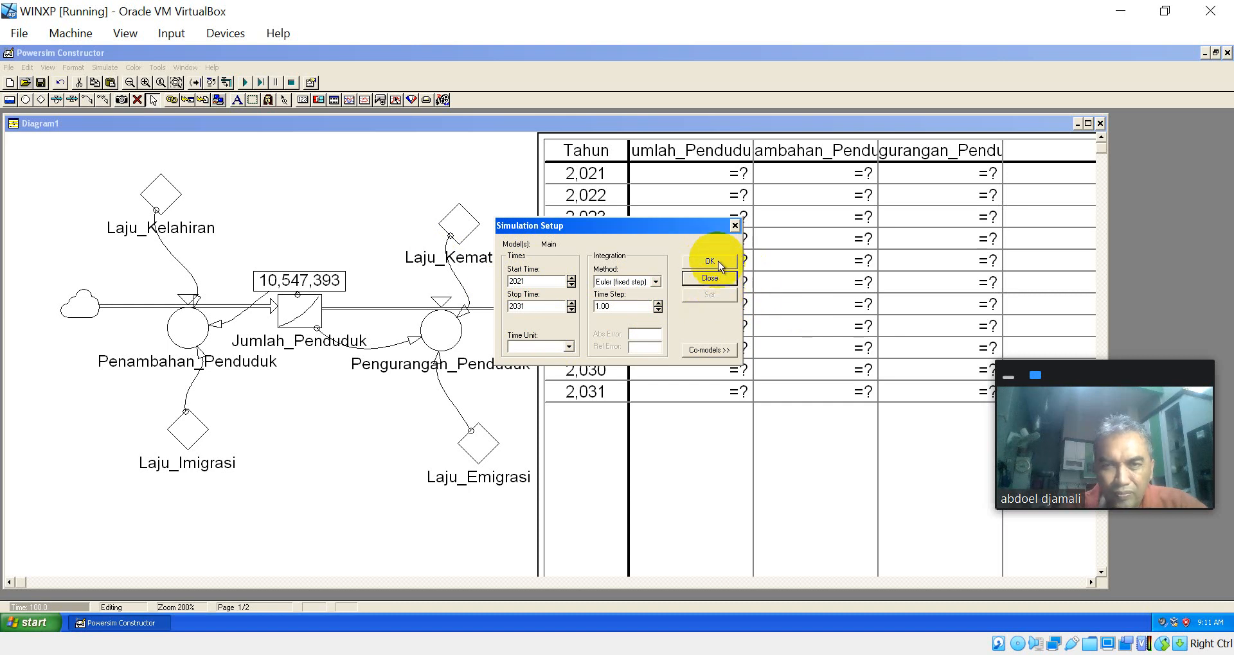
click(725, 262)
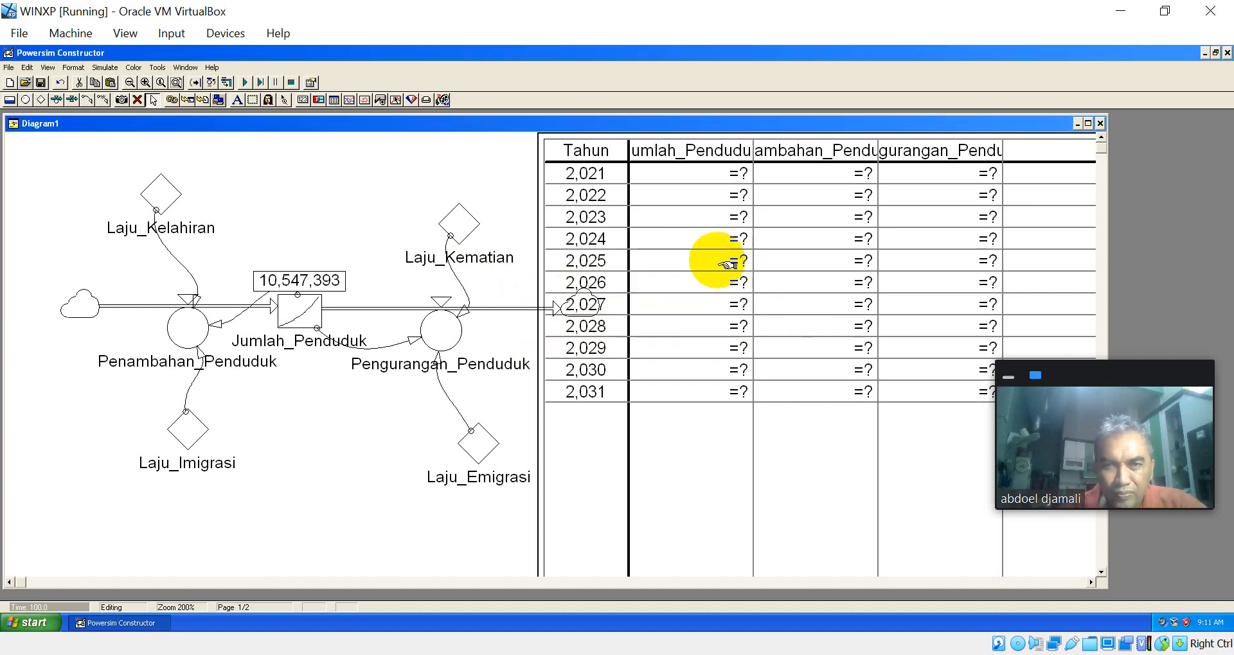
click(245, 82)
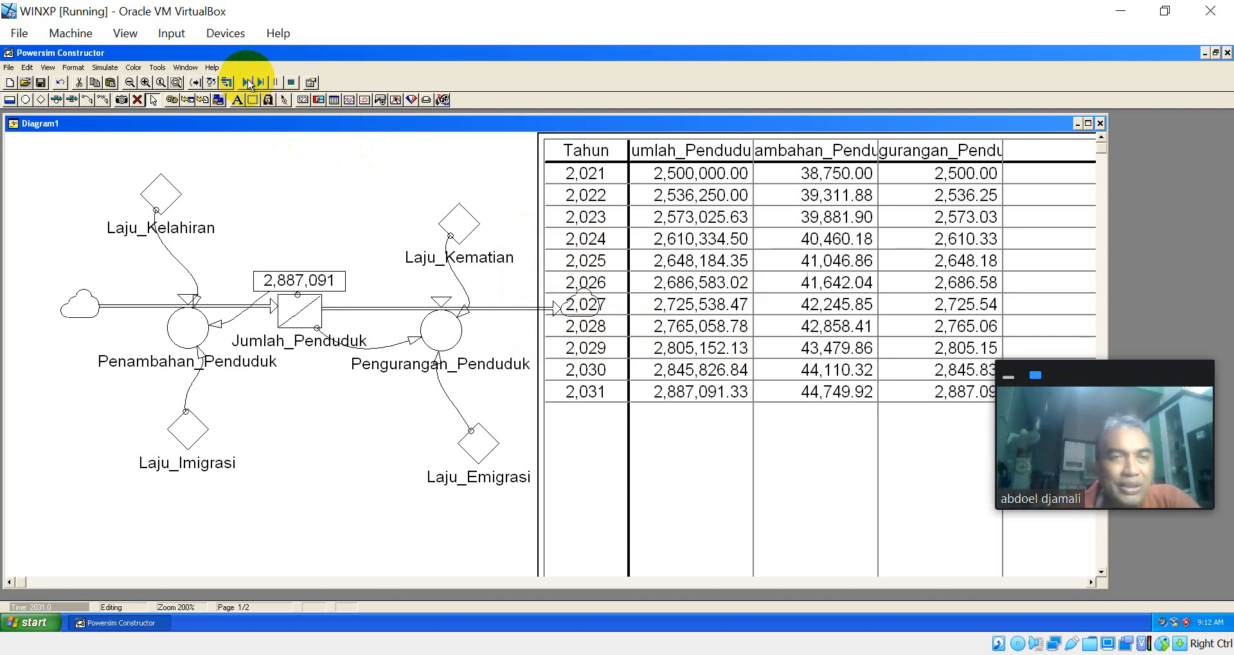
Step: Review the start and stop times in the simulation setup
click(106, 67)
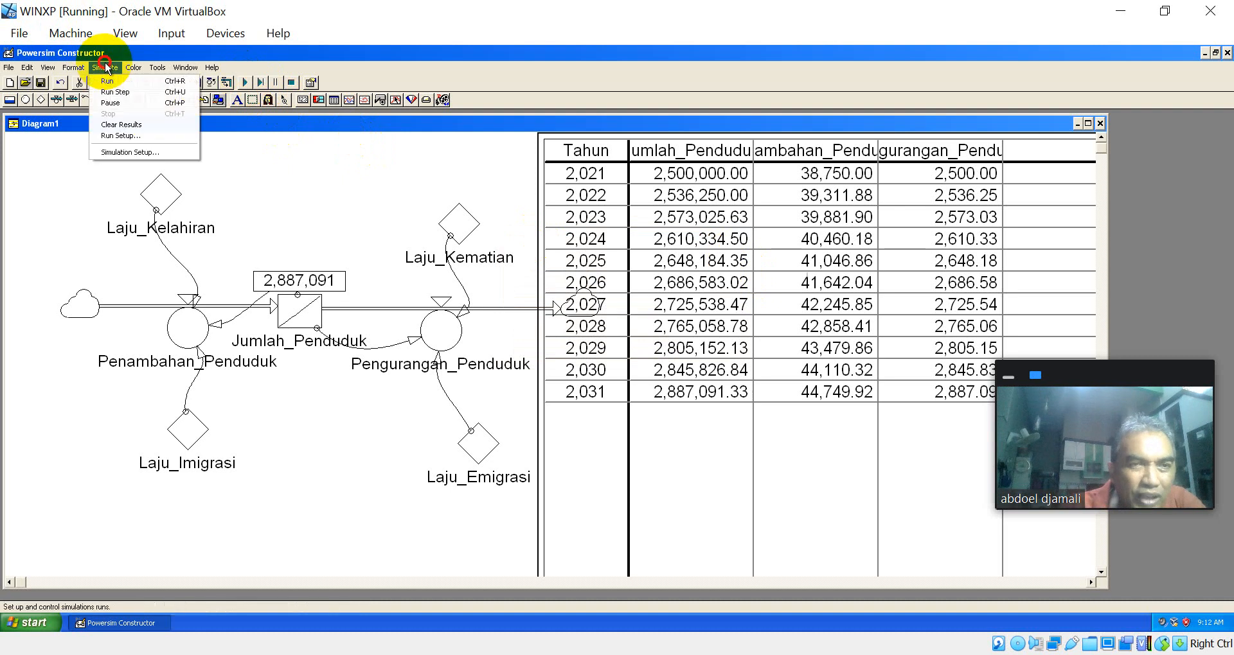
click(148, 152)
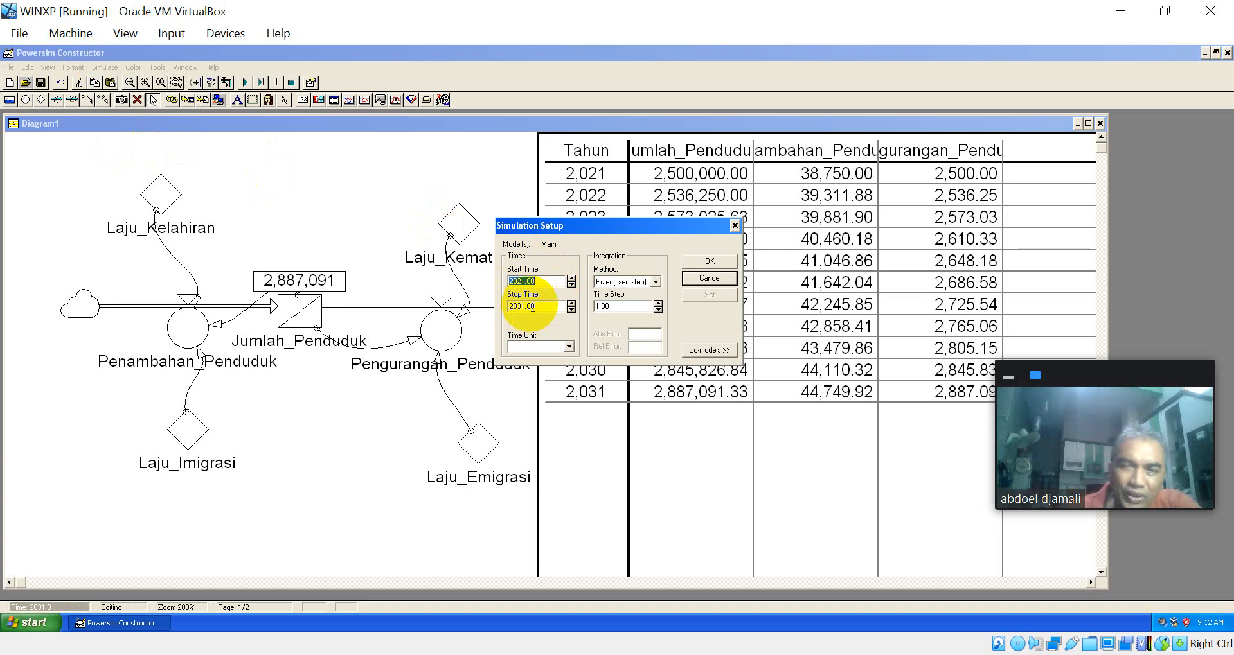
click(710, 261)
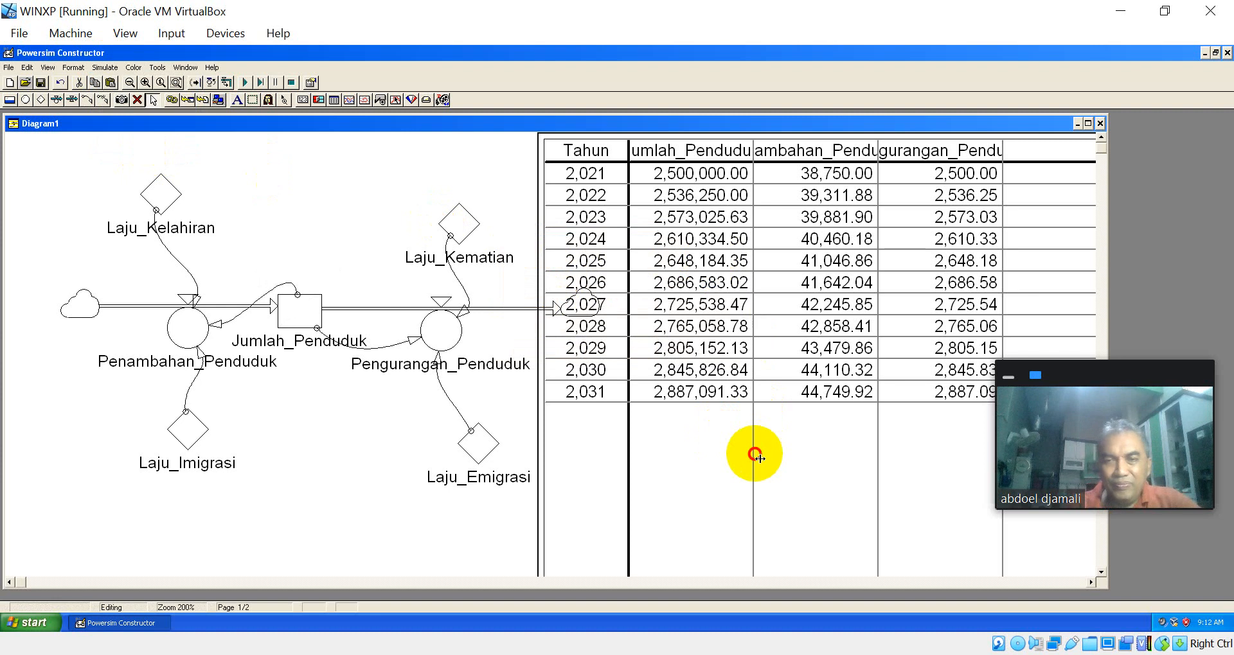
Step: Shorten the time table to end just below its 2031 row and move it beside the outflow cloud in the maximized diagram
scroll(755, 453, down, 3)
scroll(759, 459, down, 3)
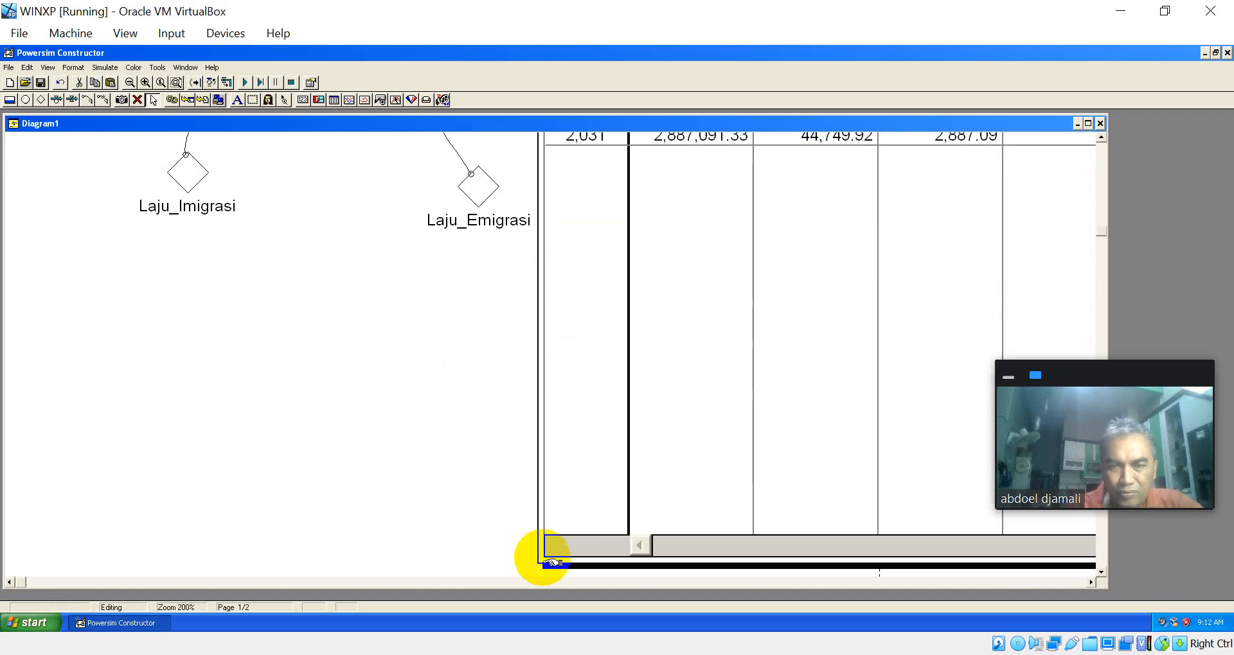
click(541, 568)
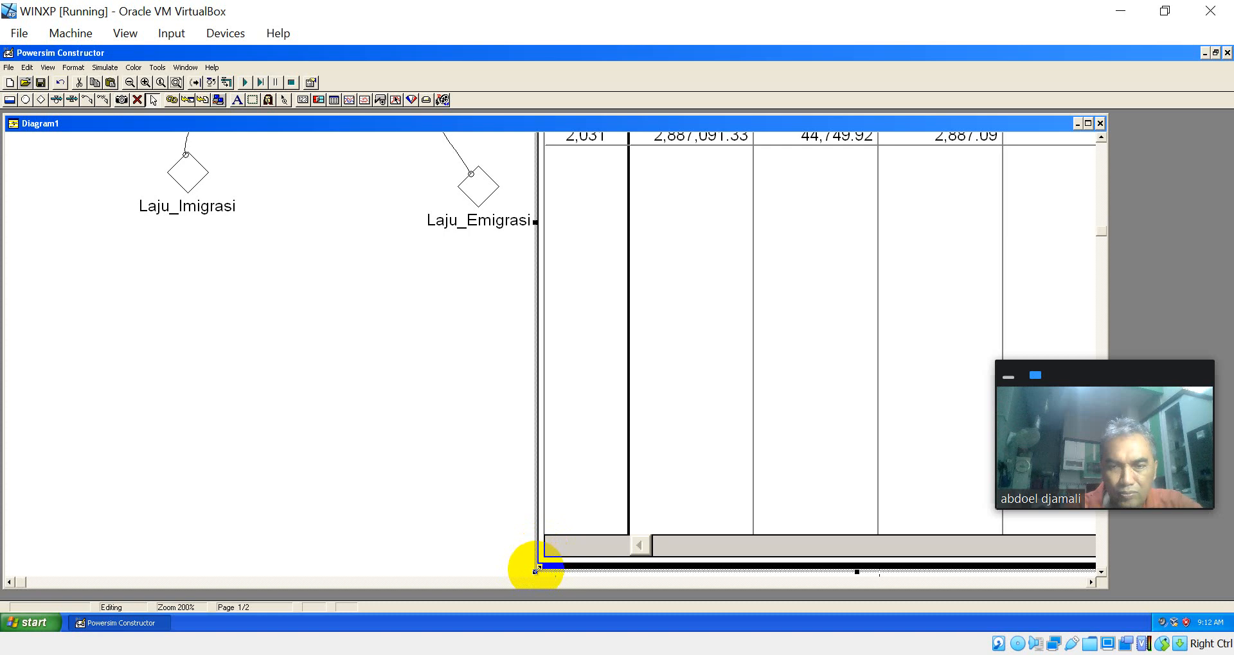
drag(534, 571, 547, 167)
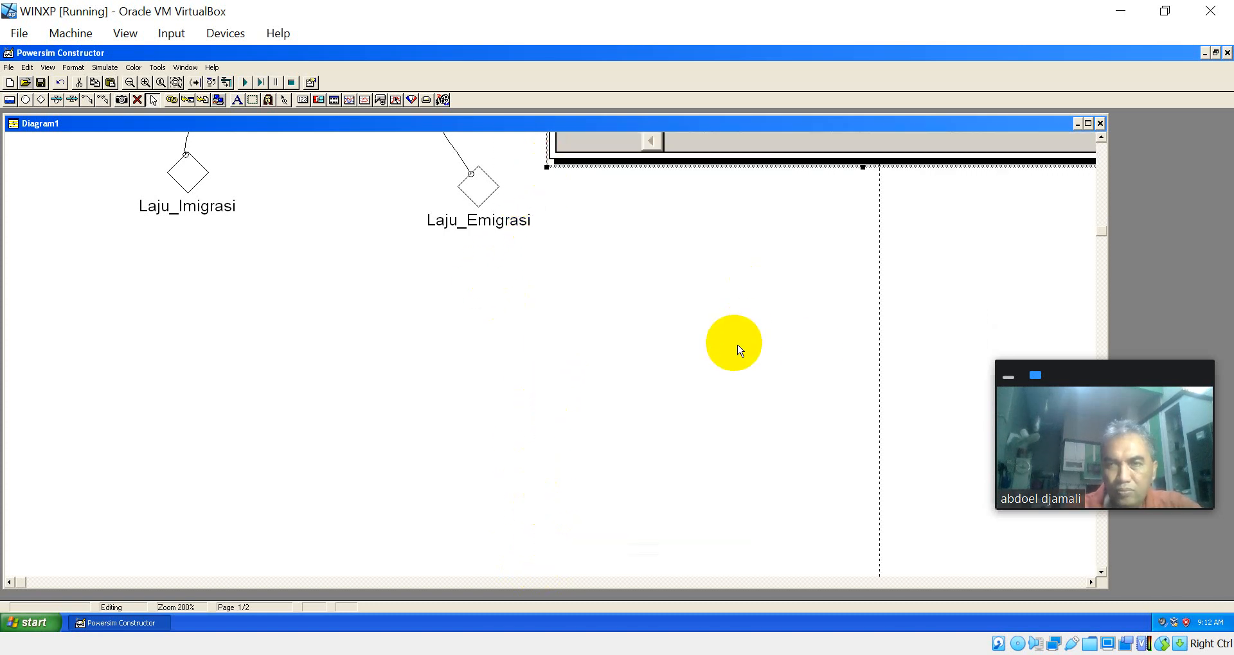
drag(1101, 234, 1100, 157)
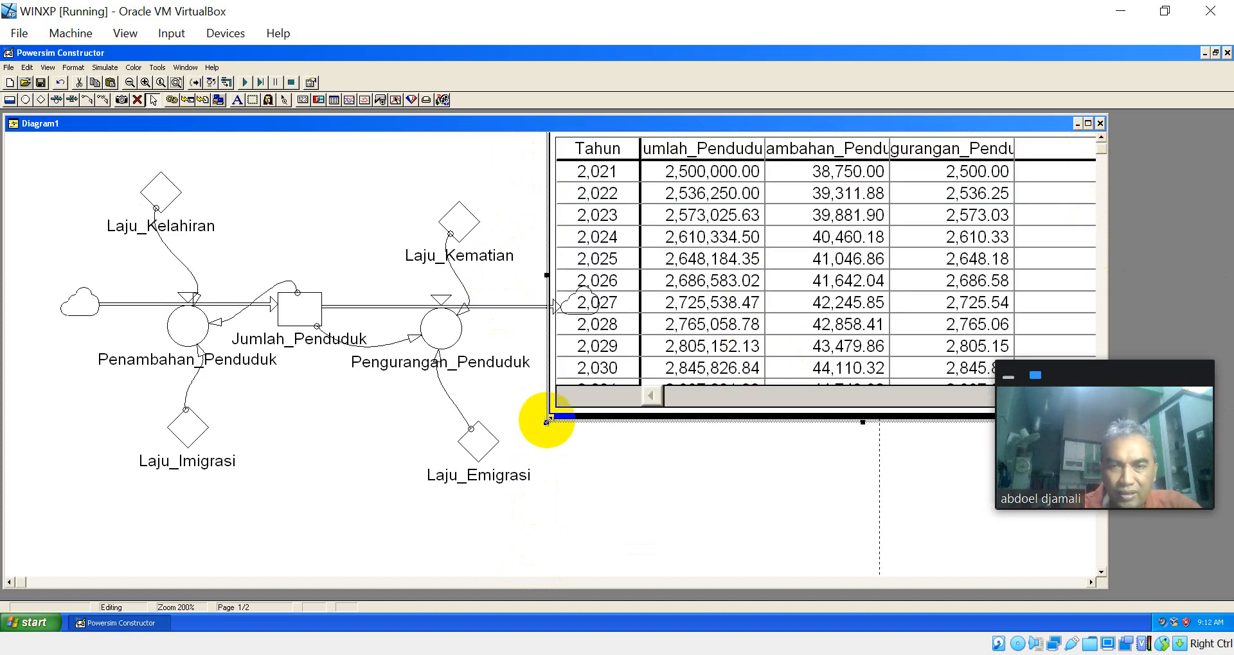
drag(547, 421, 541, 467)
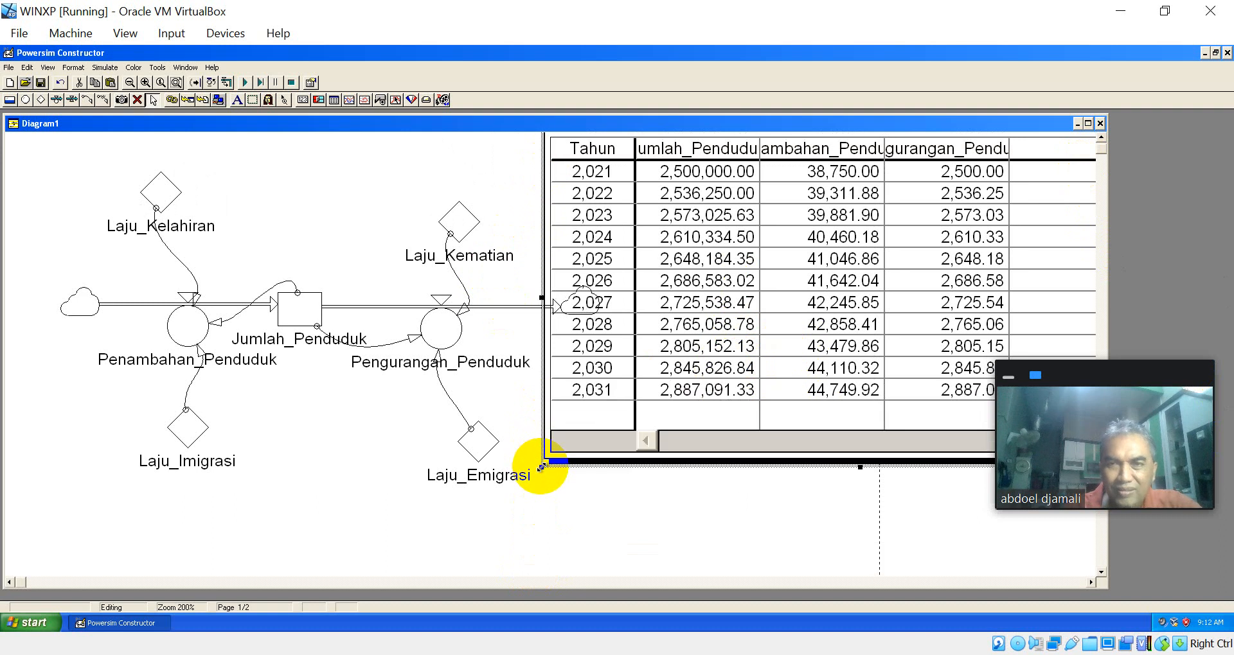
click(1088, 123)
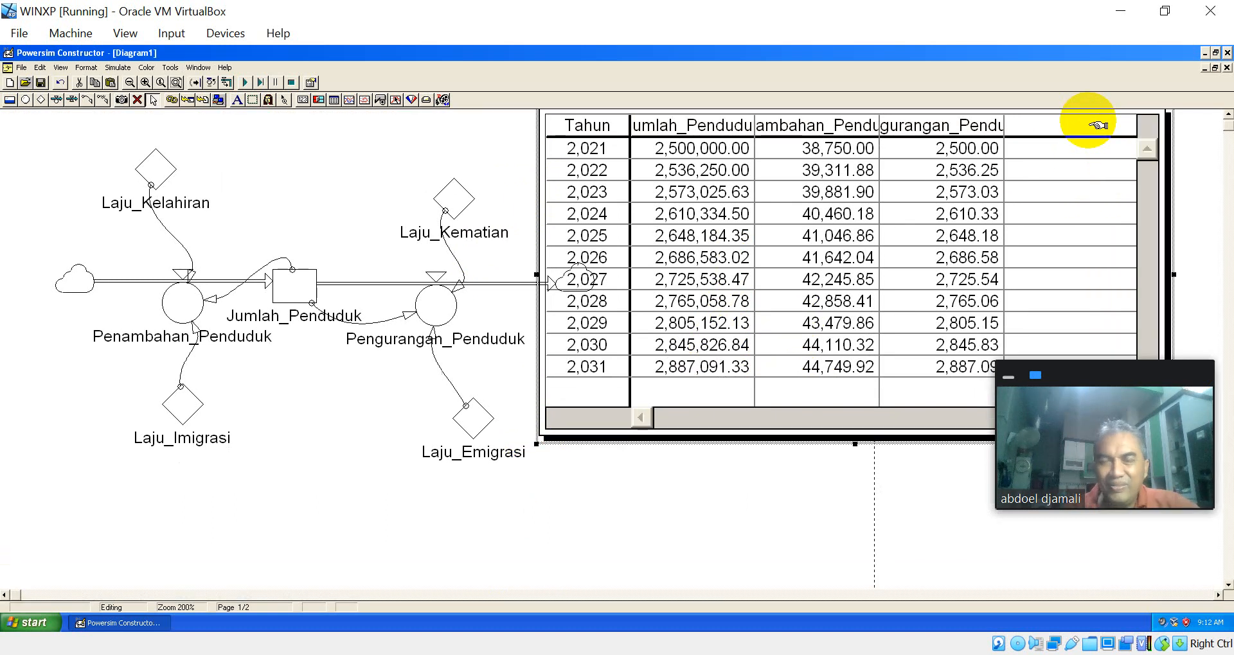
drag(724, 292, 771, 366)
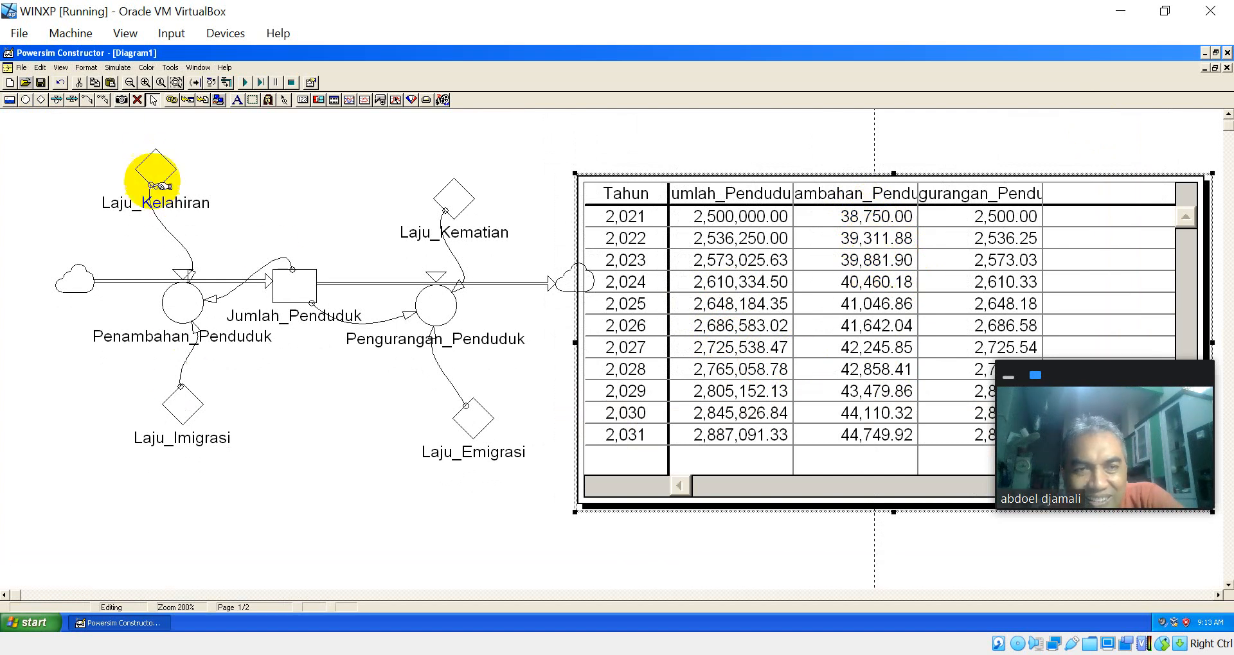
Step: Check the definition of the Laju_Imigrasi constant
double_click(186, 403)
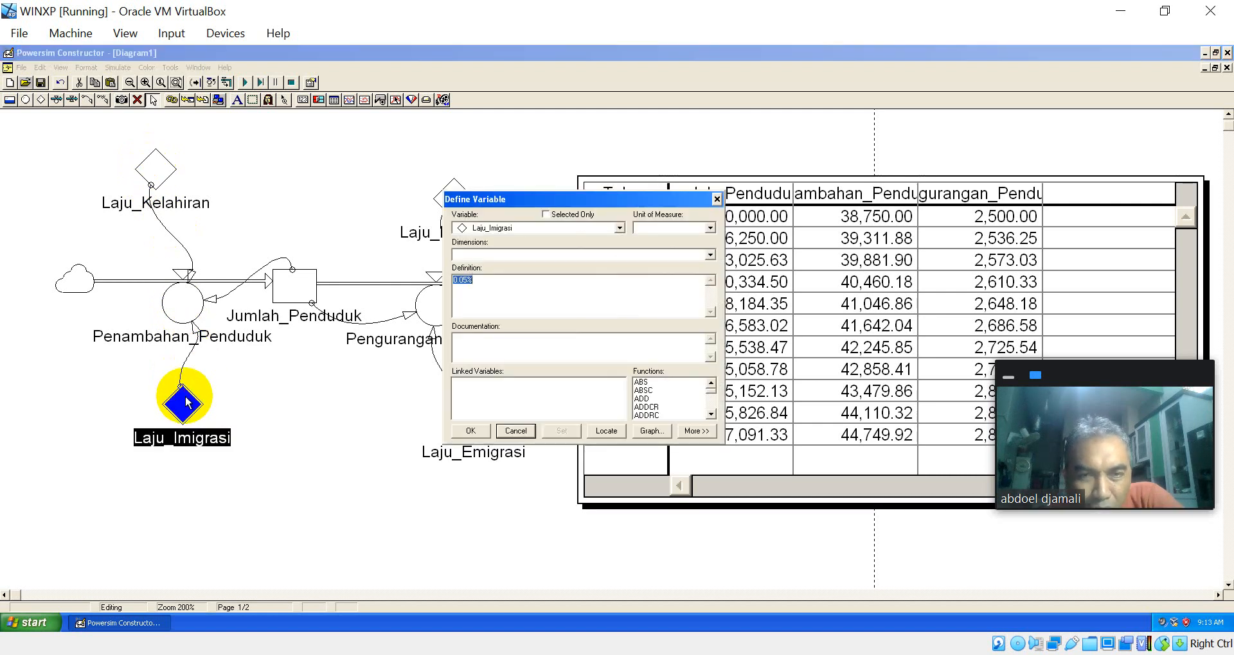
click(475, 431)
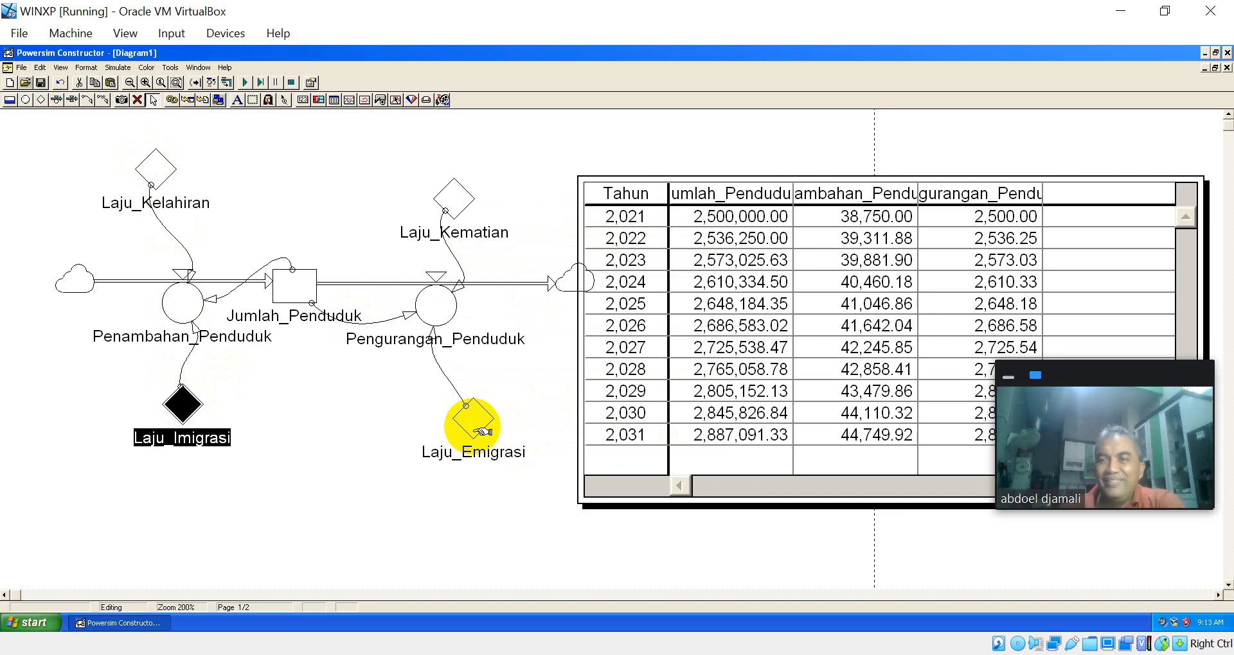
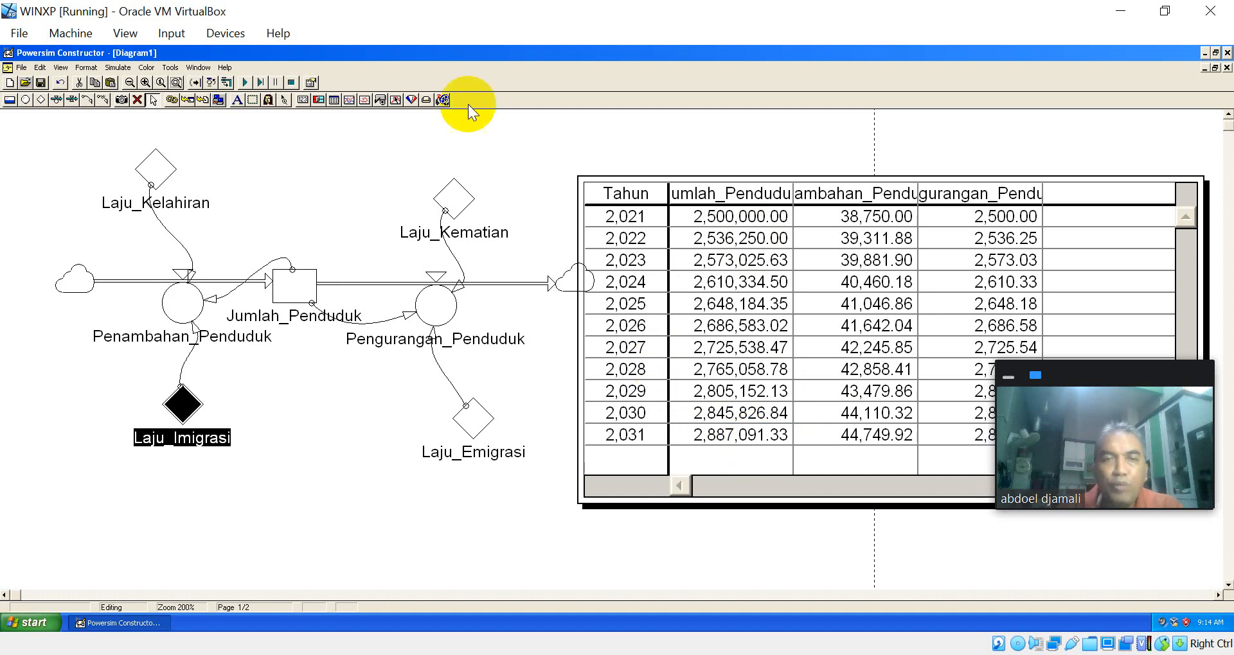
Step: Set the simulation's stop time to 2026 and rerun the model
click(122, 69)
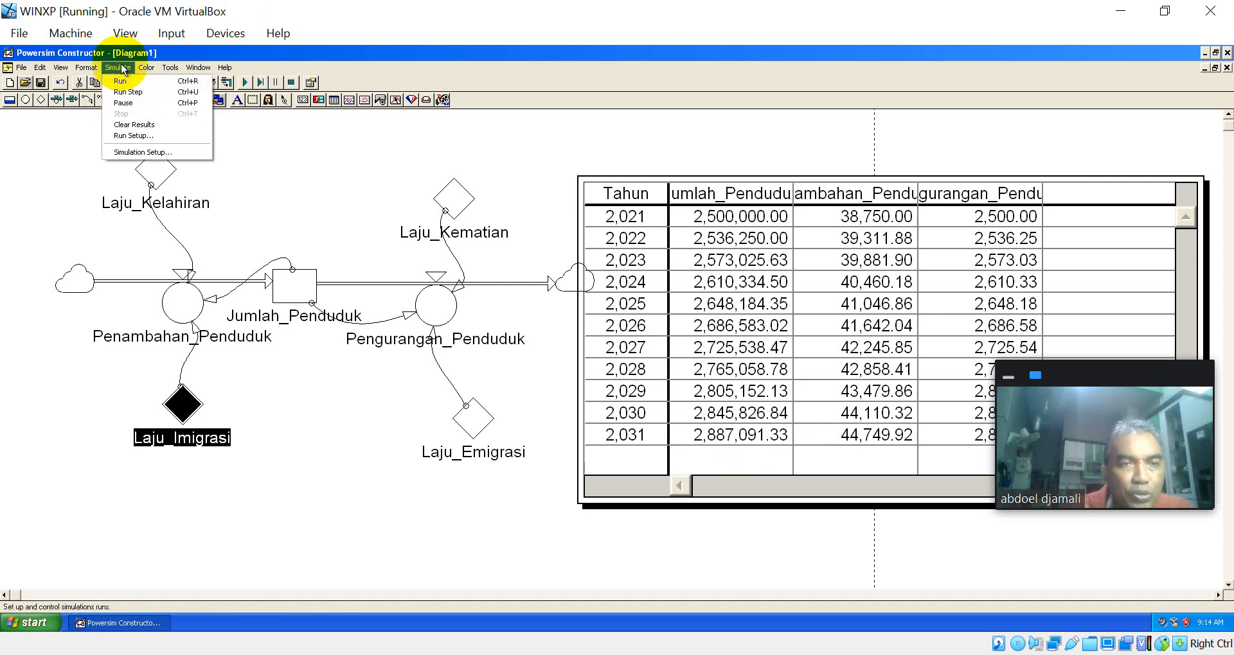
click(146, 155)
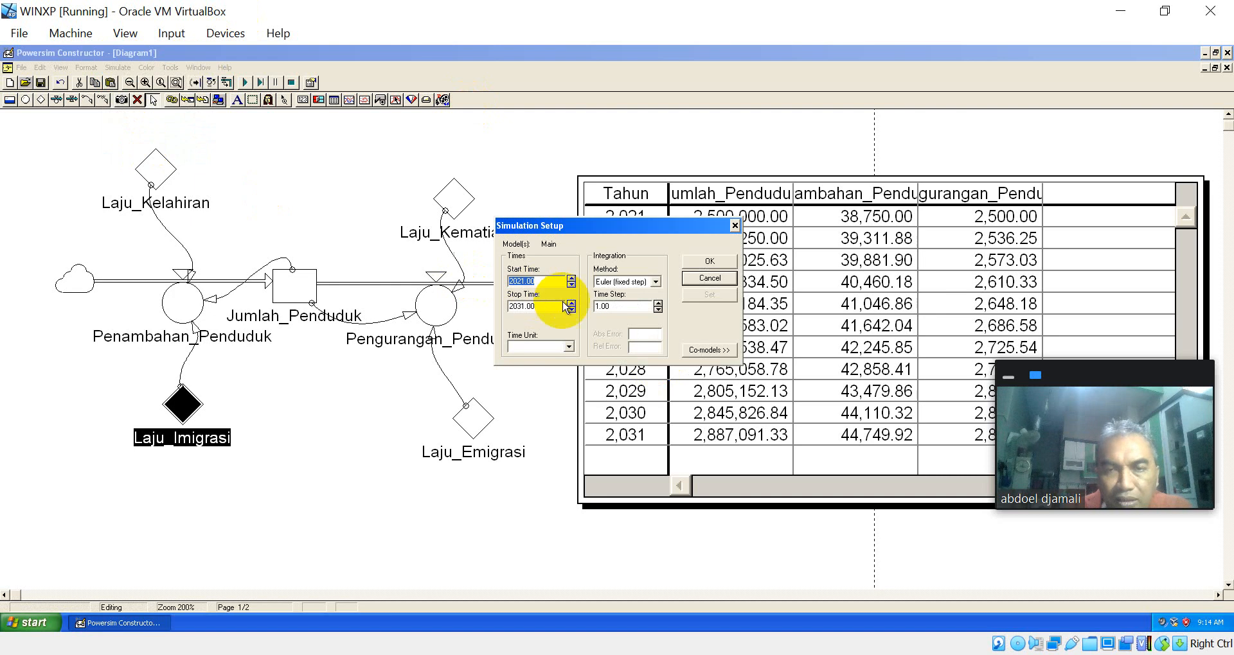
click(524, 307)
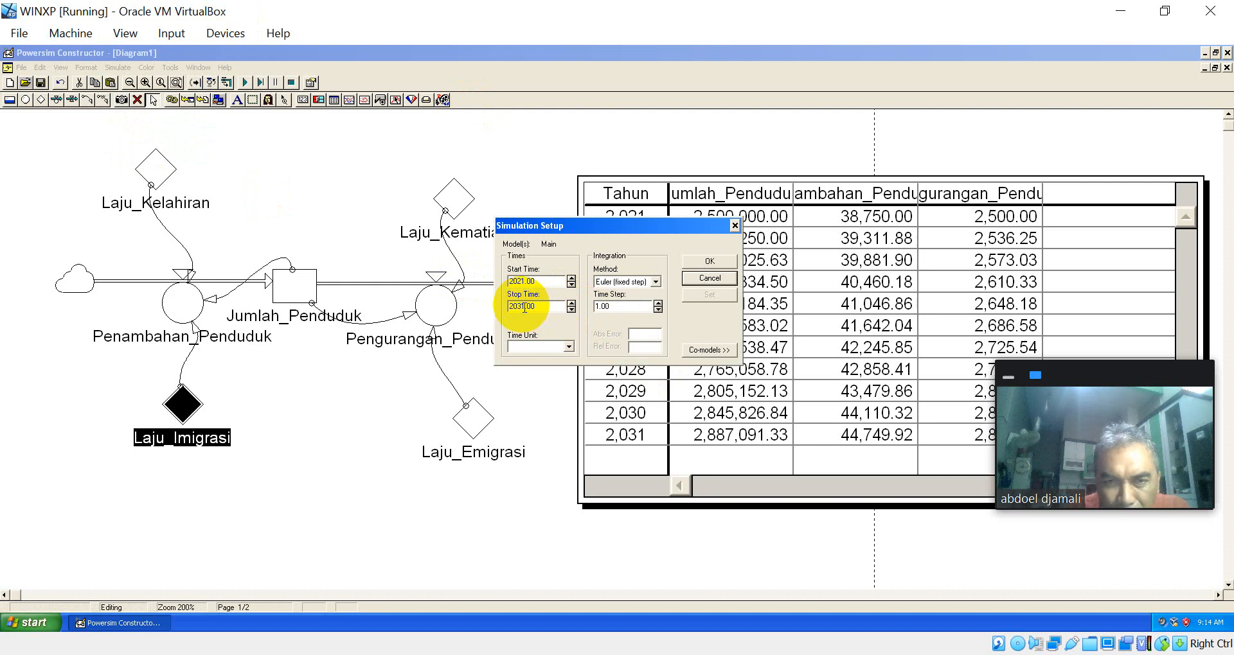
key(BackSpace)
key(BackSpace)
text(2)
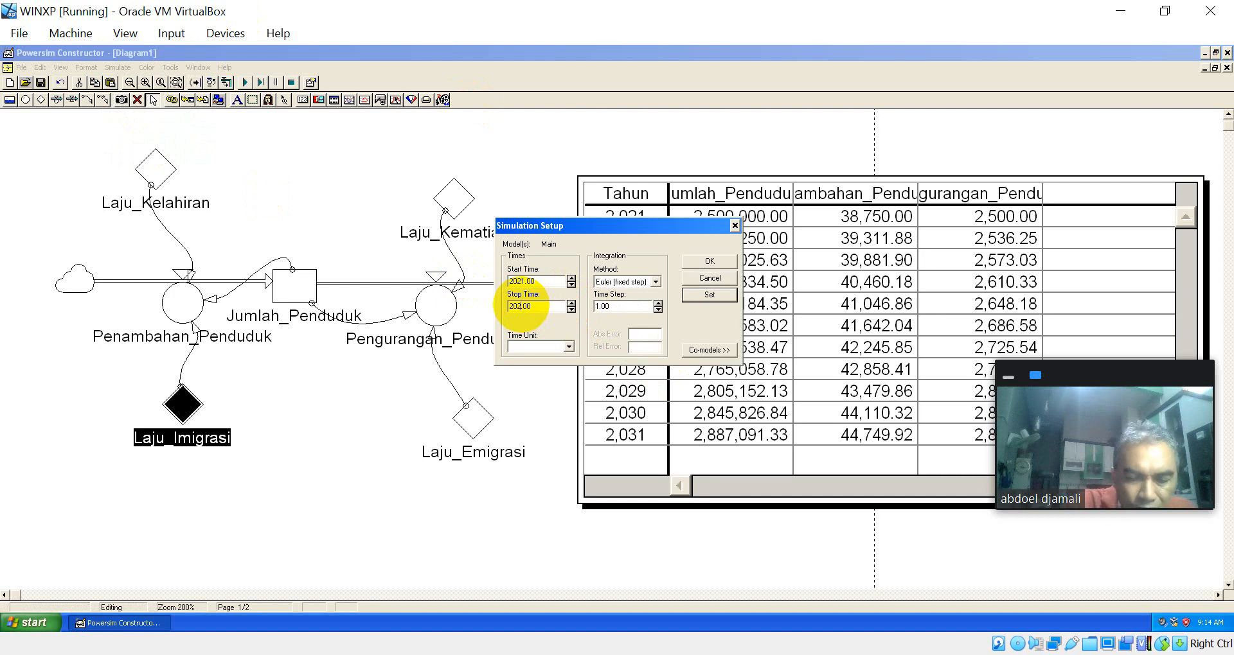
text(6)
key(Return)
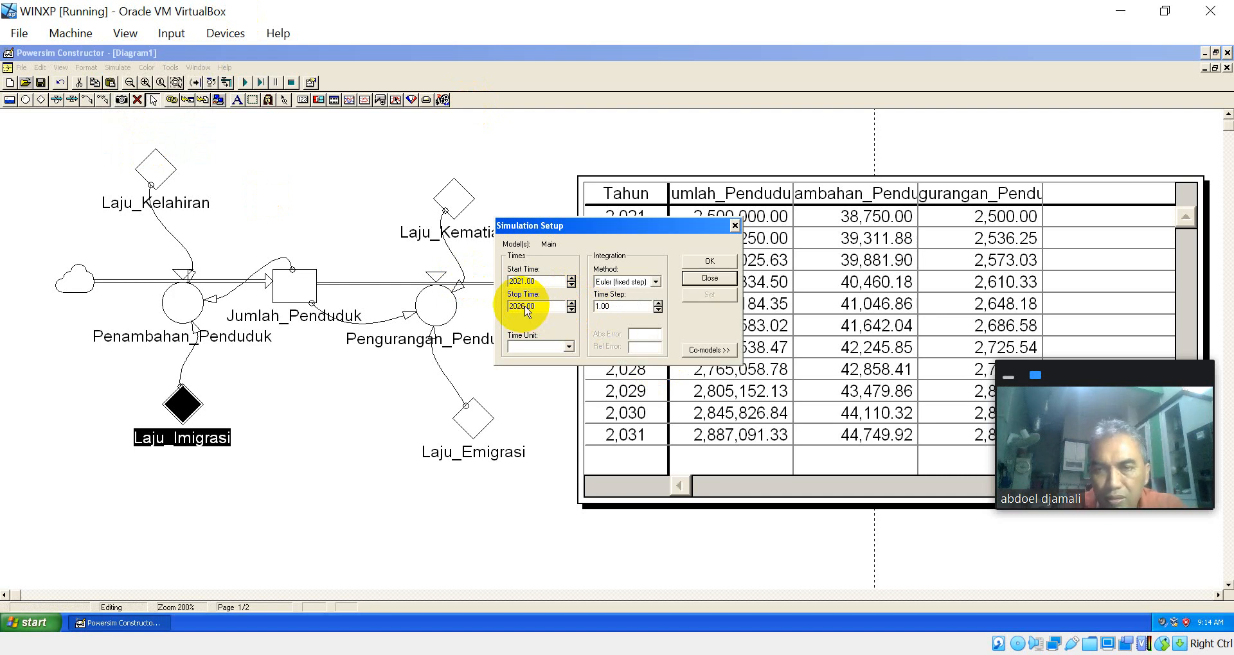
click(246, 82)
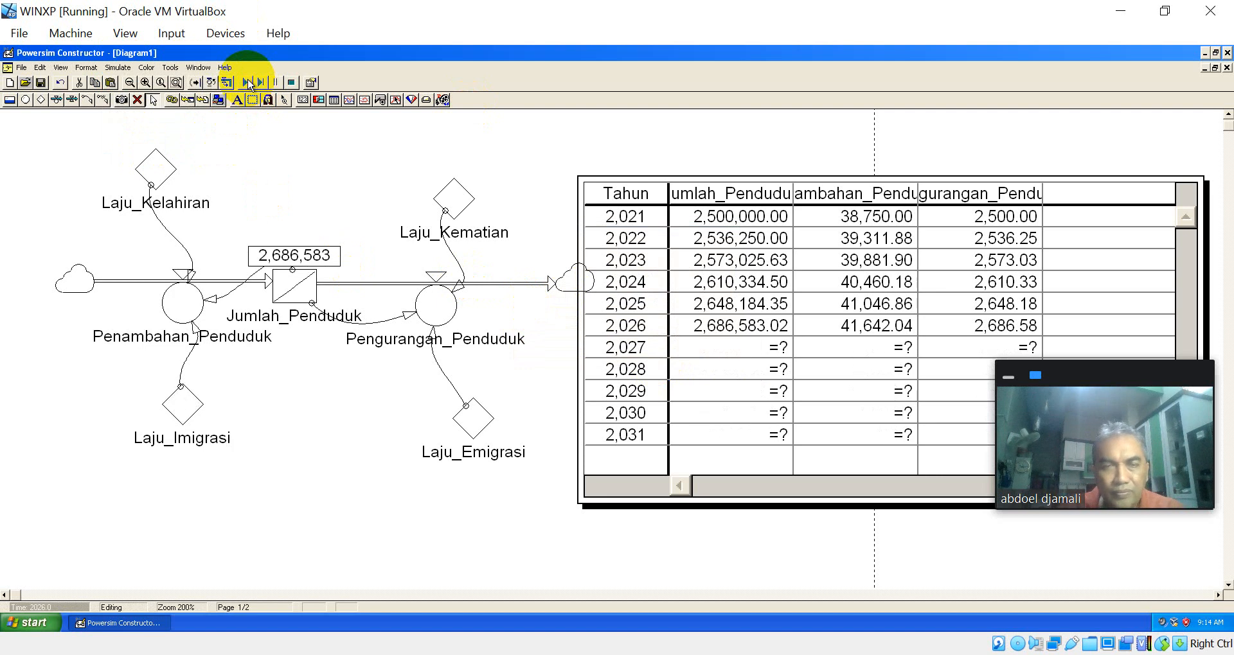
Step: Set the time table's end time to 2026
double_click(762, 250)
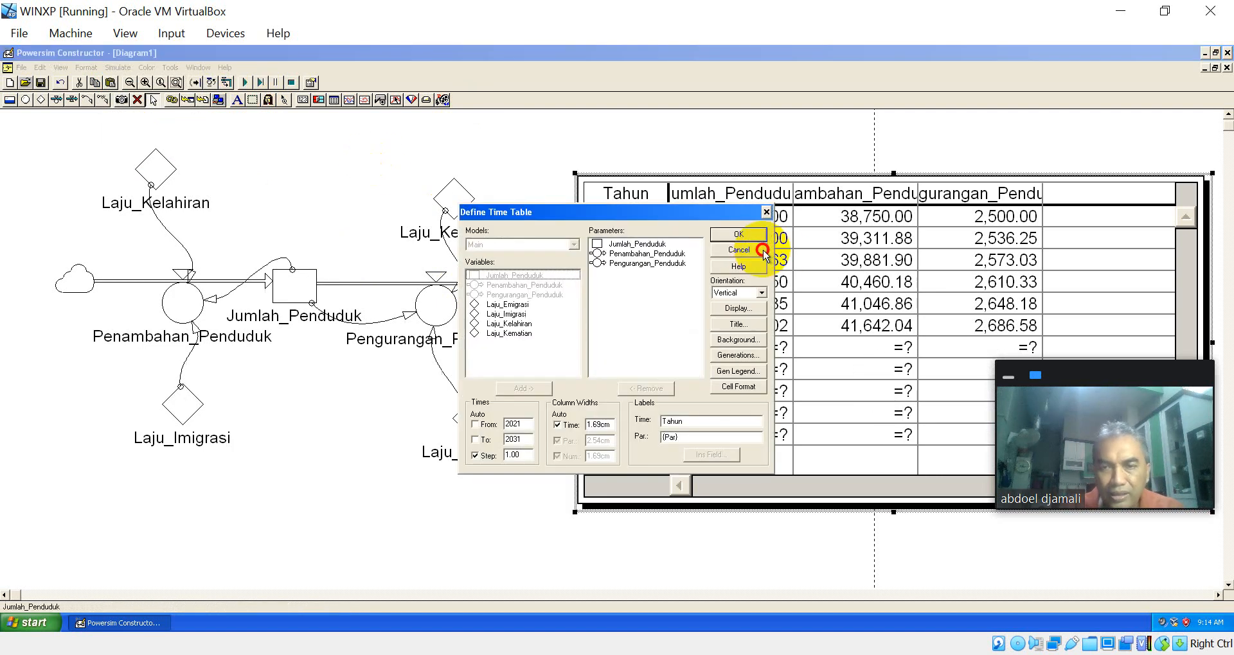
click(529, 440)
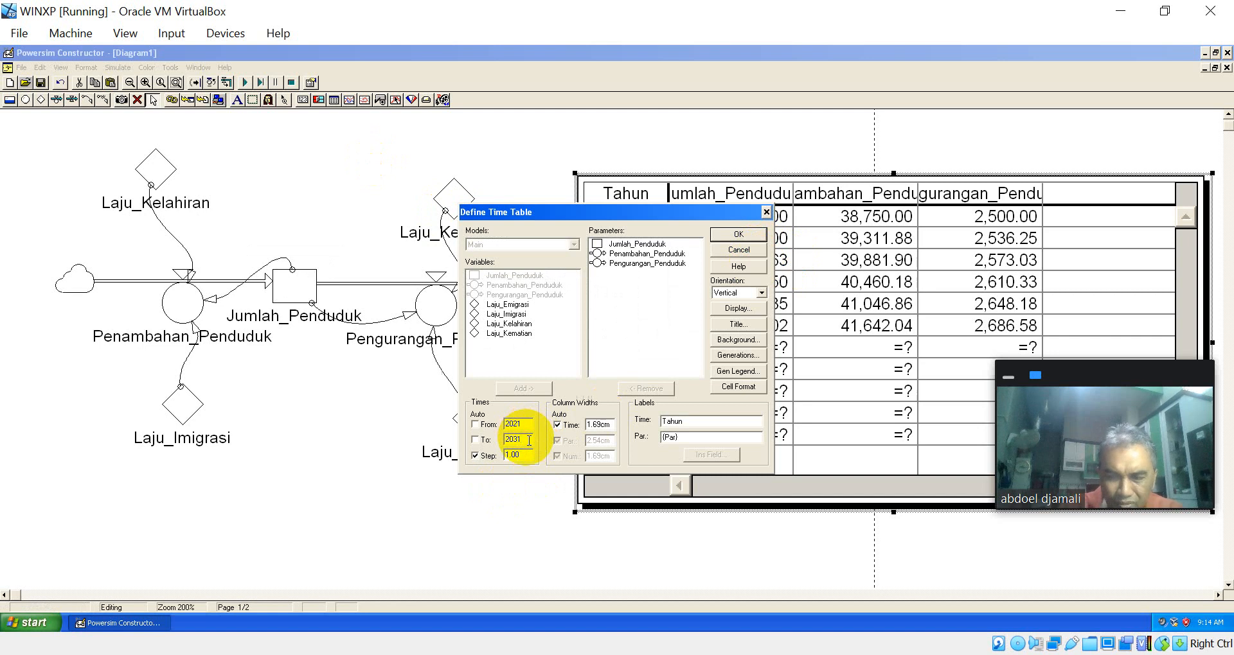
key(BackSpace)
key(BackSpace)
text(2)
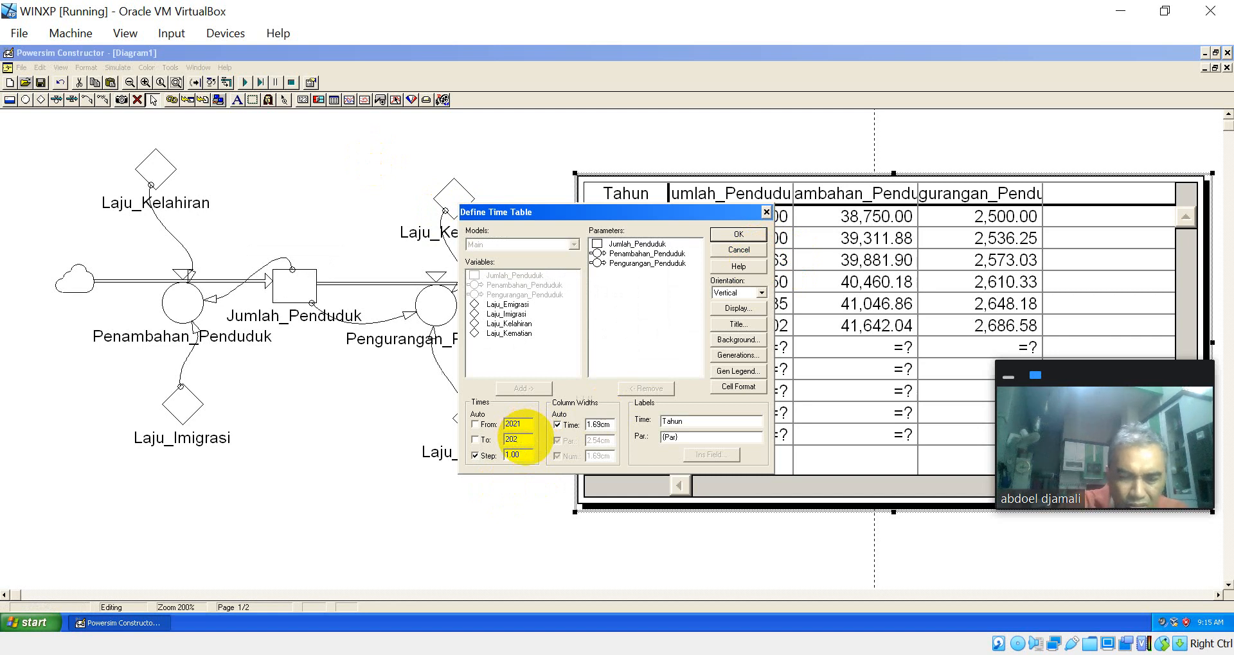
text(6)
key(Return)
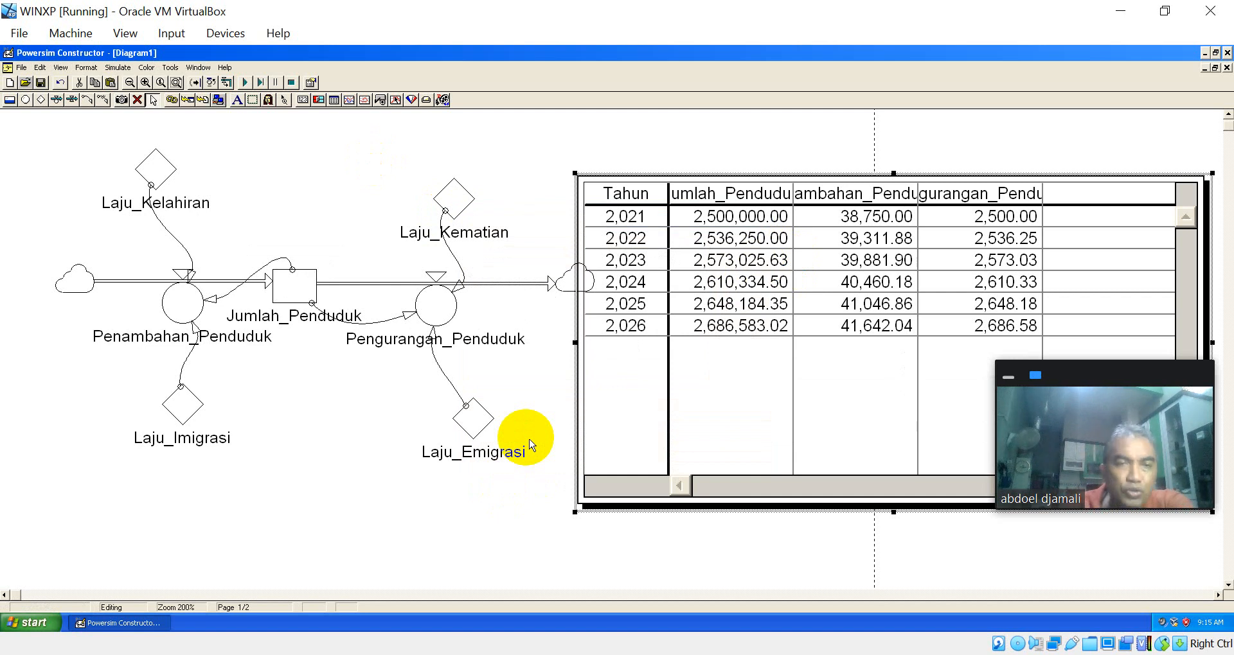
Step: Check the definition of the Laju_Kelahiran constant
click(163, 182)
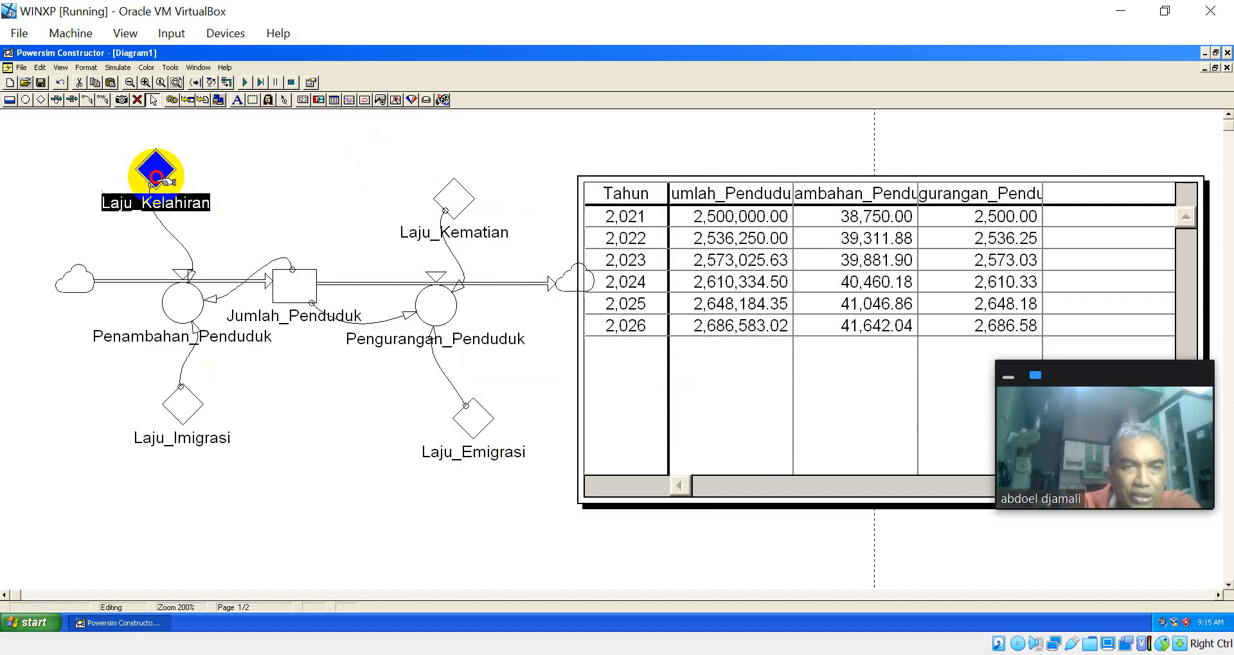
double_click(159, 183)
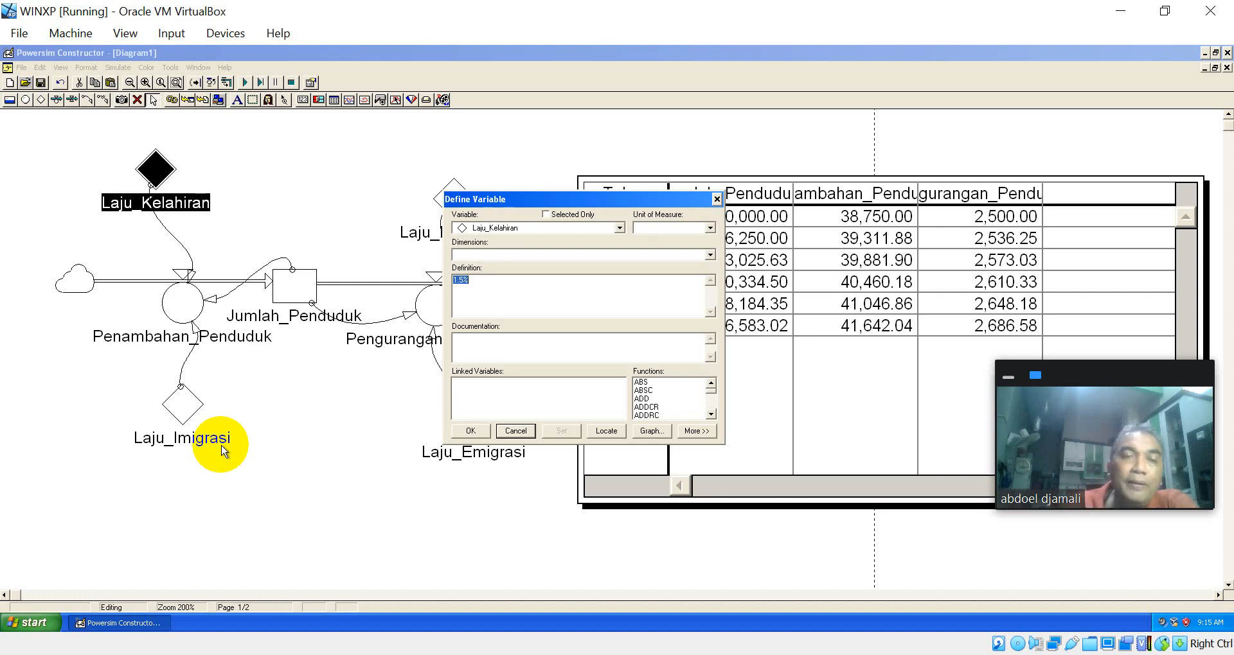
click(517, 433)
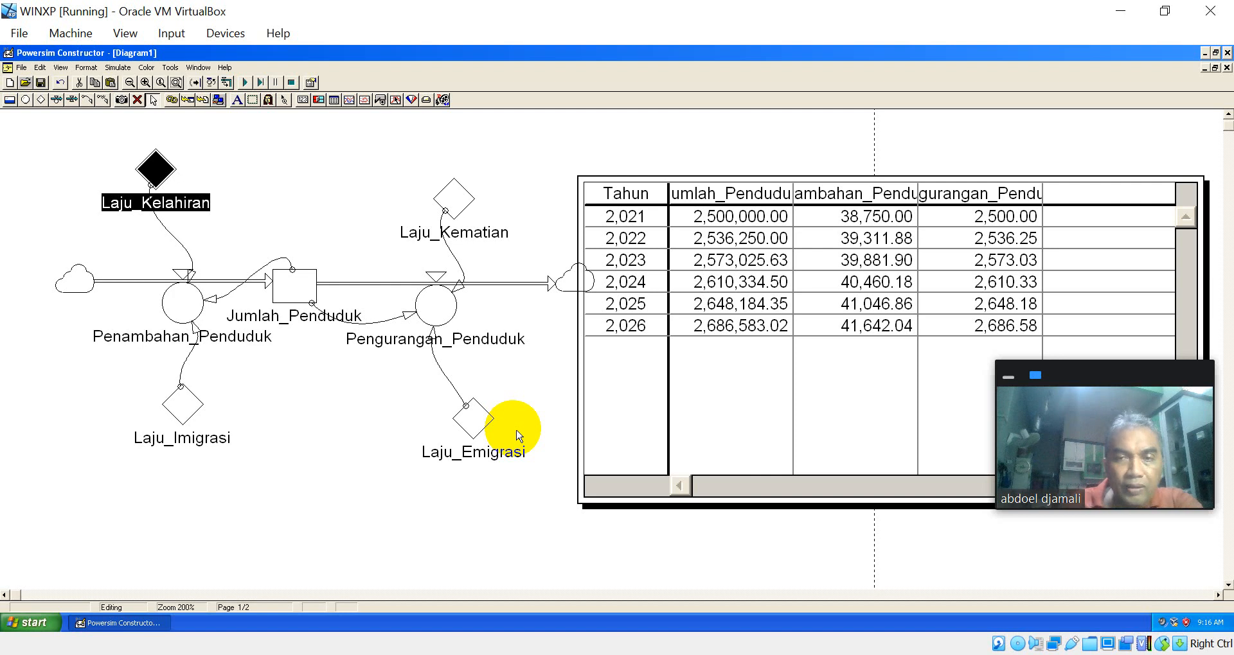
Step: Set the definition of the Laju_Kelahiran constant to 1.1%
double_click(160, 168)
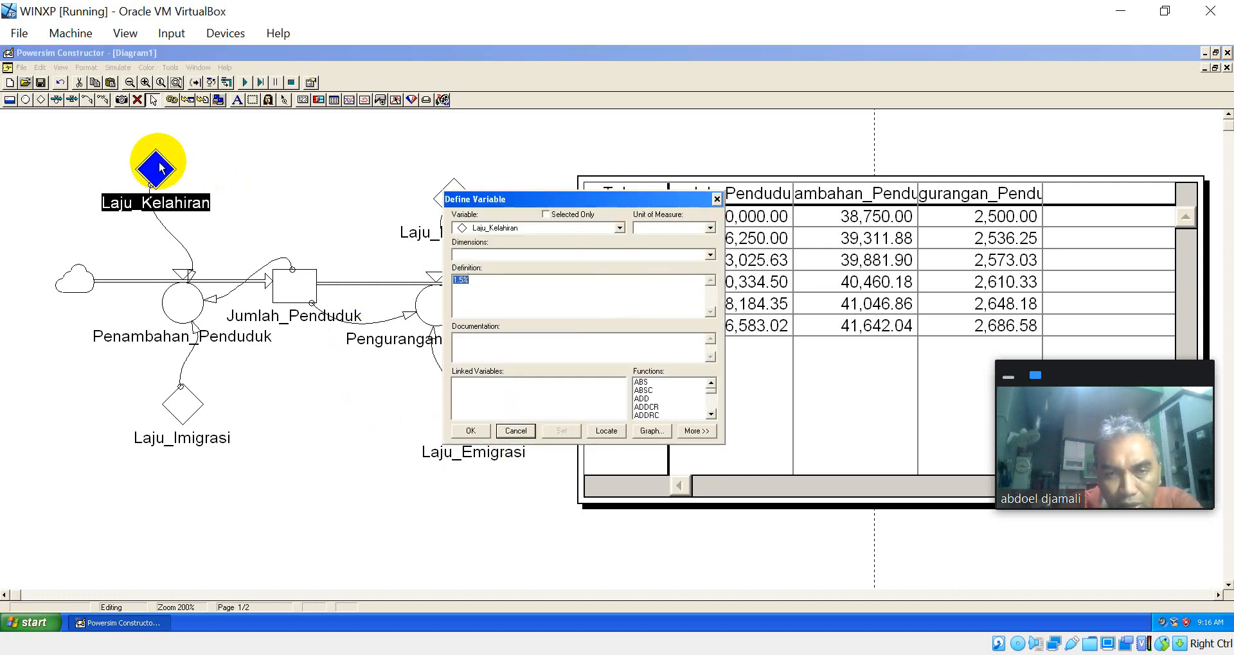
click(464, 282)
key(BackSpace)
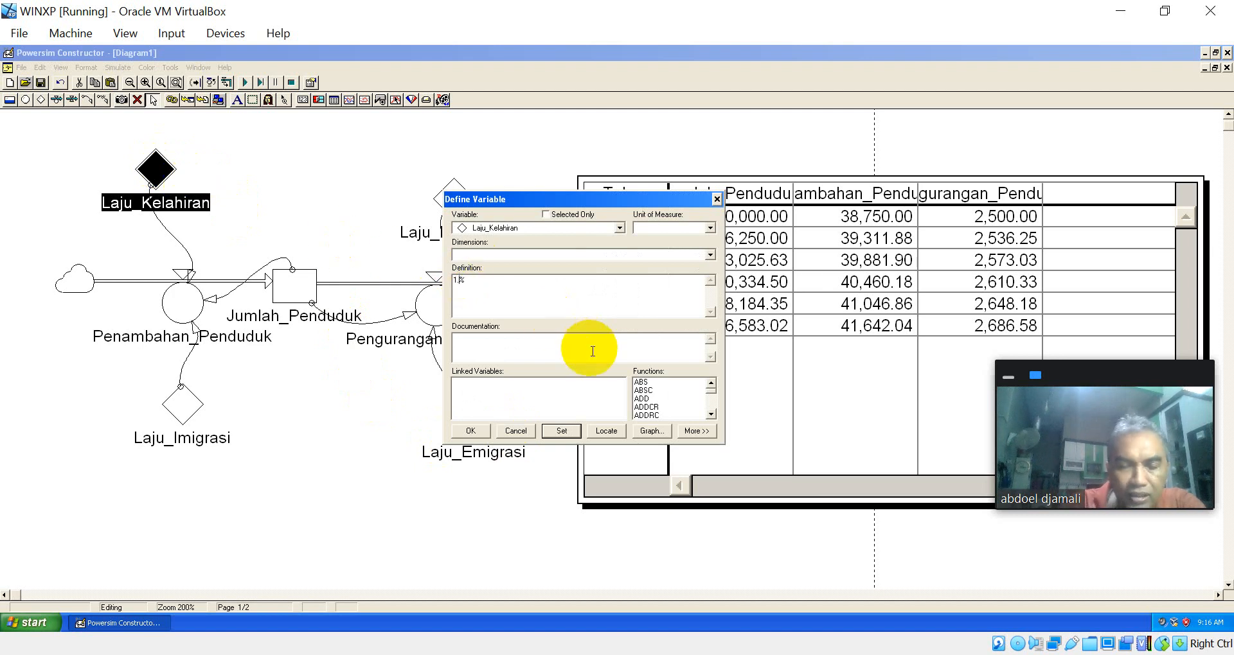
text(1)
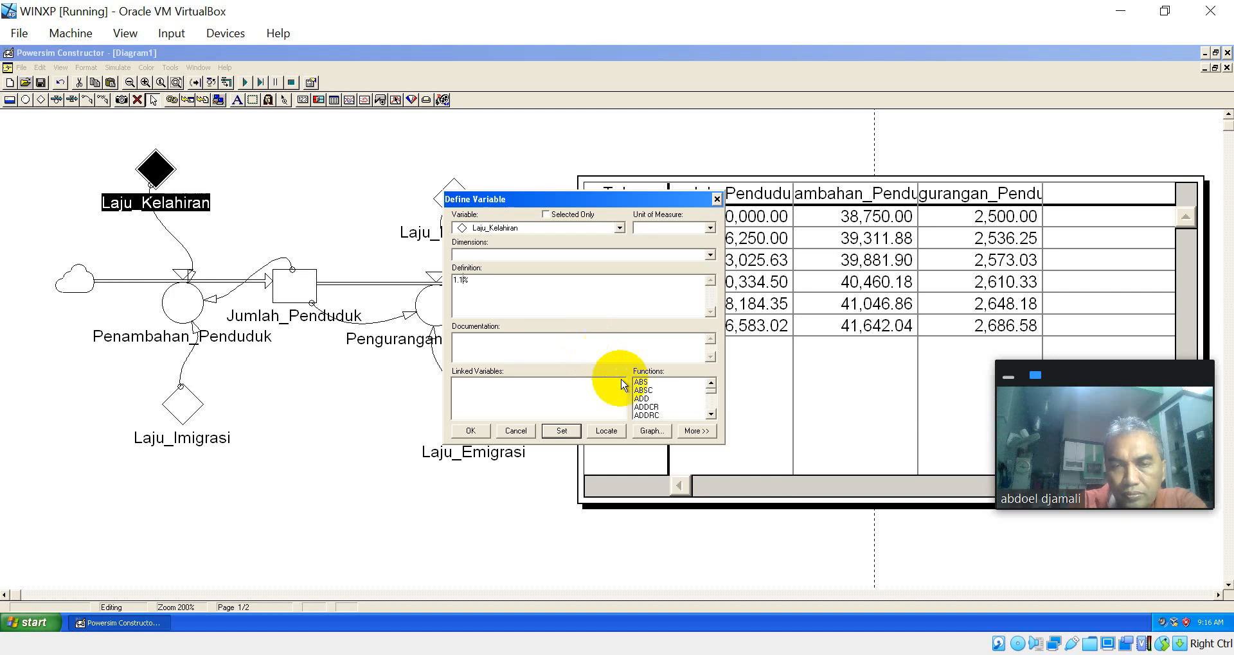
click(560, 430)
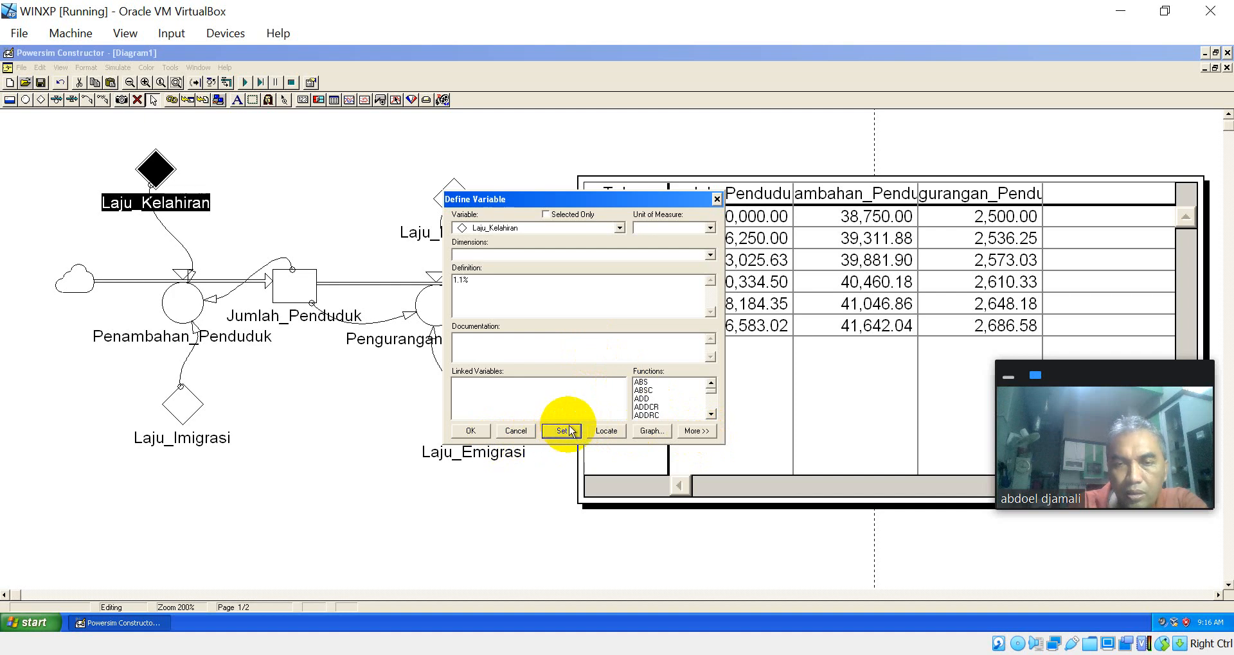
click(562, 431)
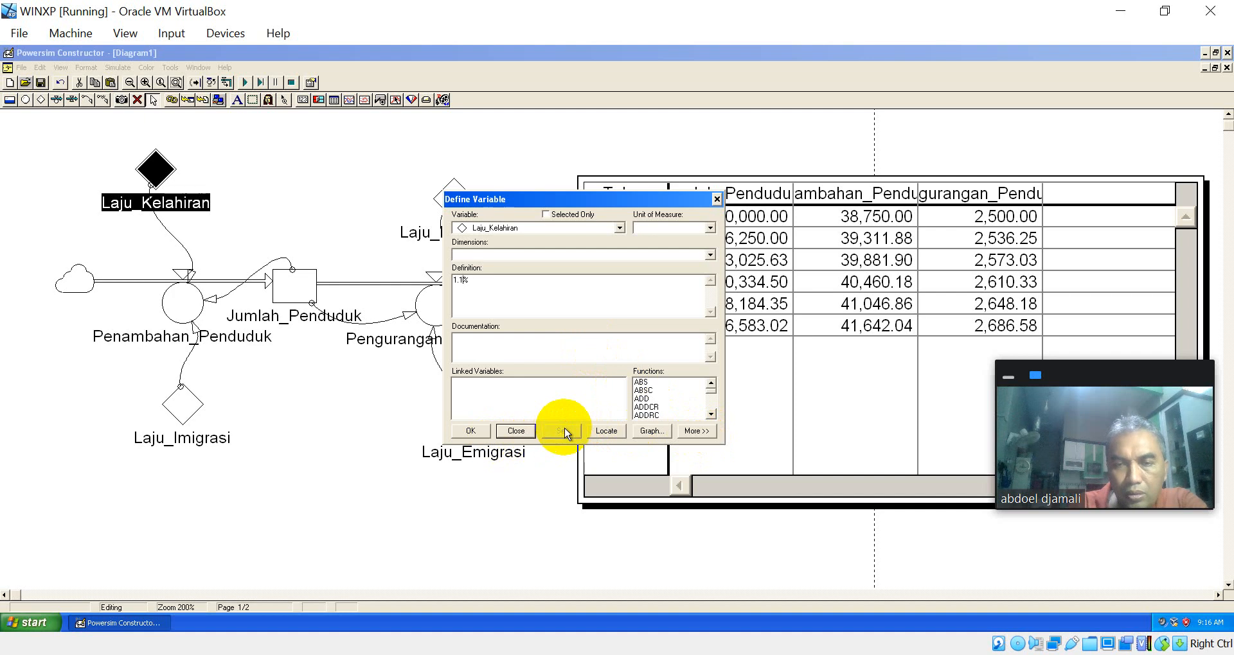
click(471, 430)
Step: Set the definition of the Laju_Kematian constant to 0.02% and rerun the simulation
double_click(453, 199)
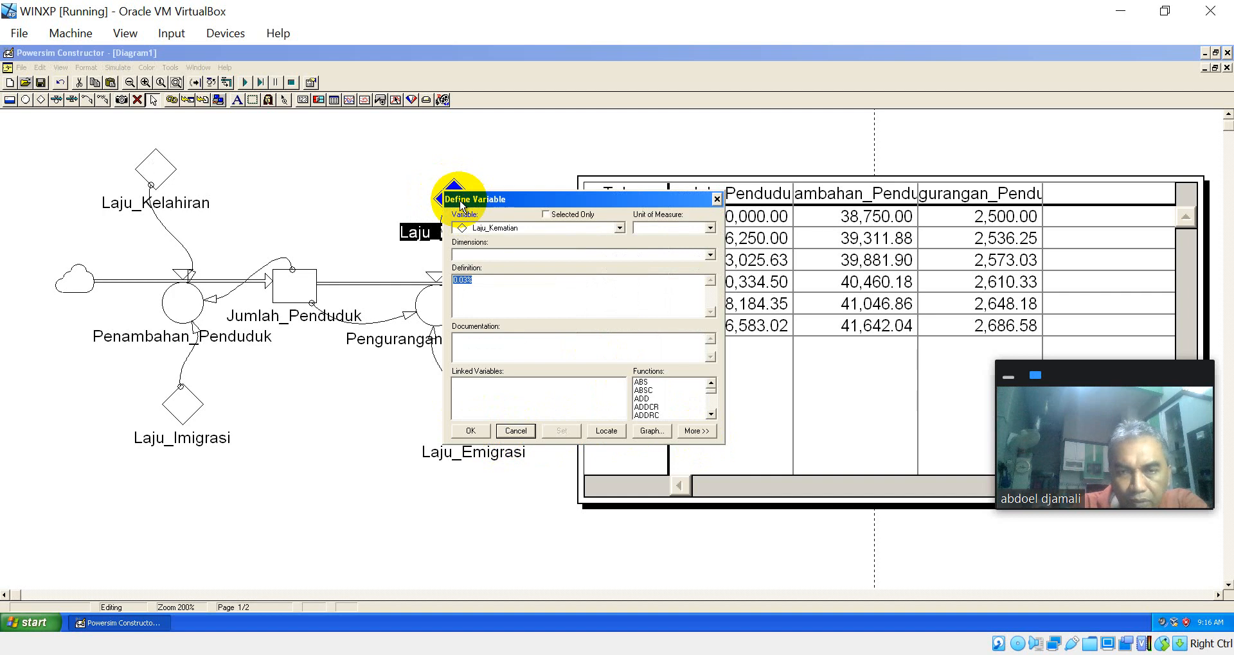
click(503, 283)
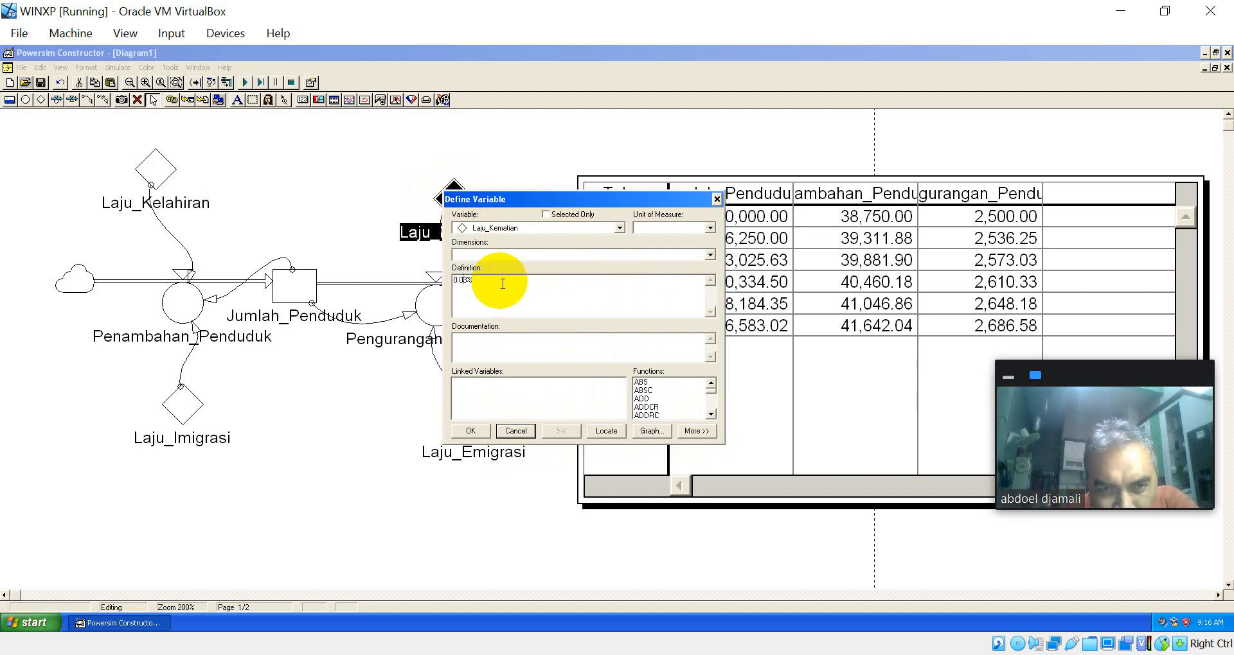
key(BackSpace)
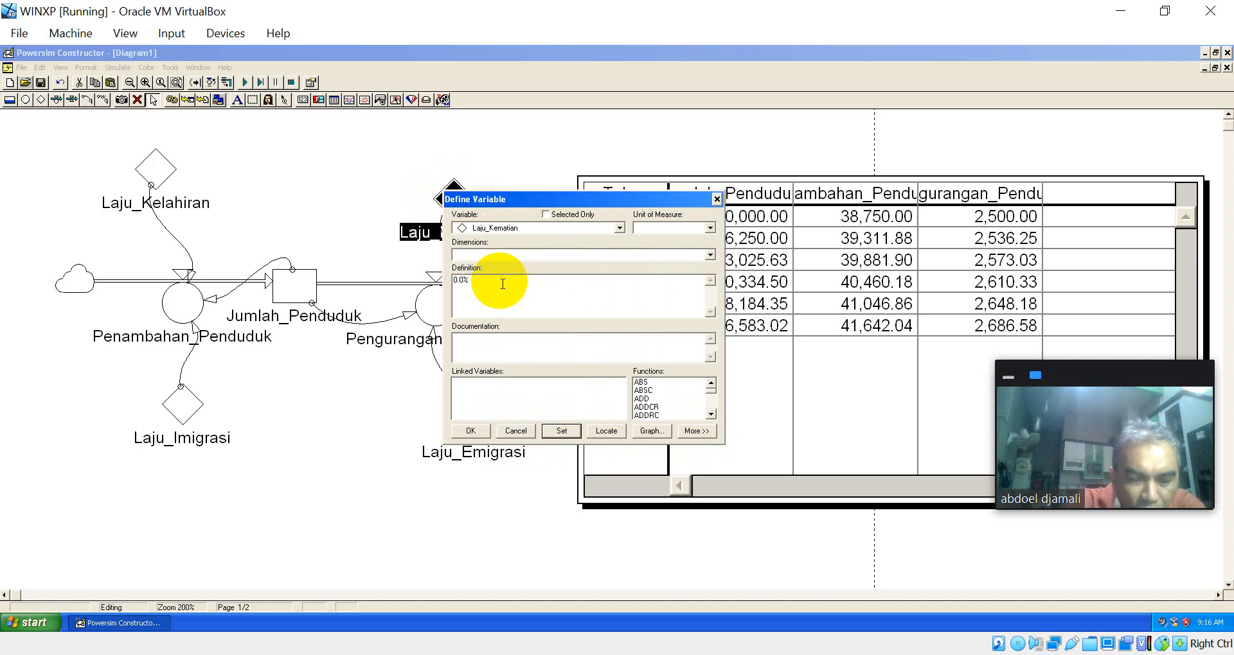
text(2)
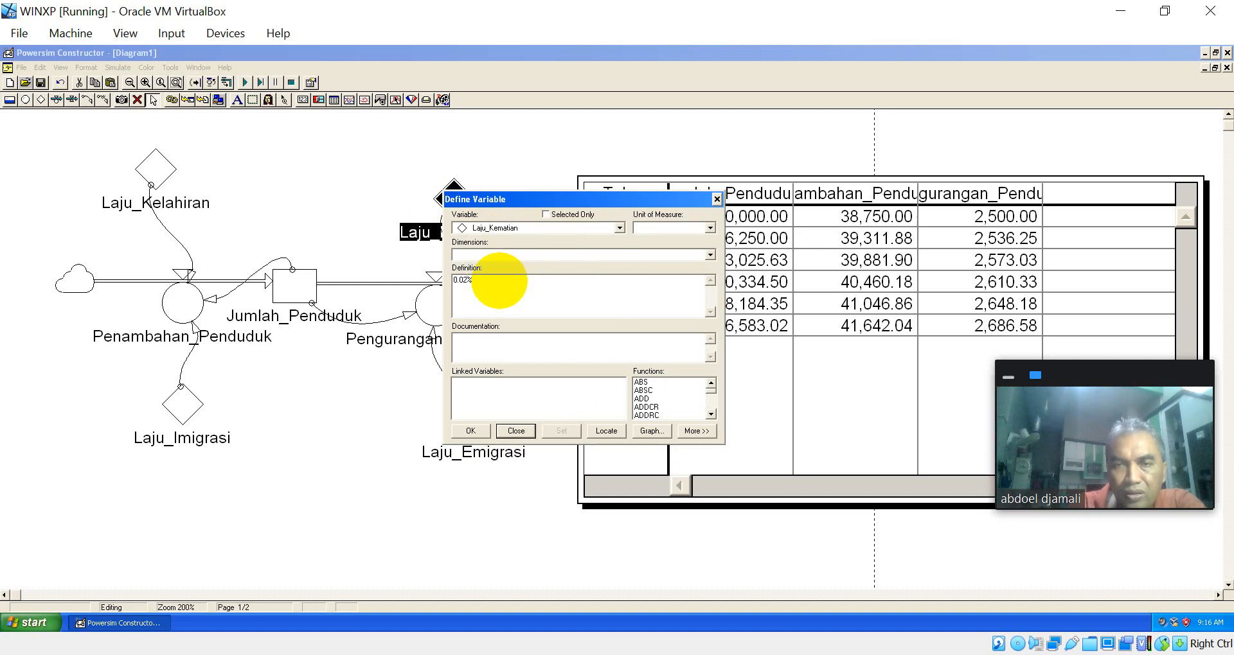
key(Return)
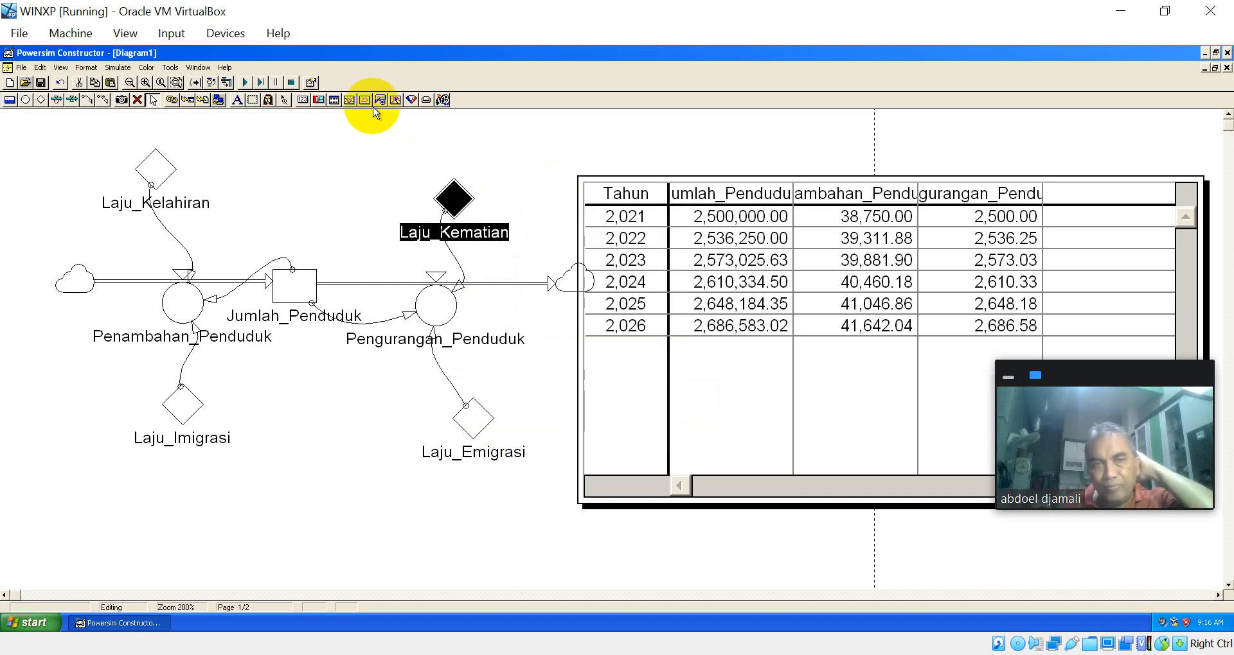
click(245, 83)
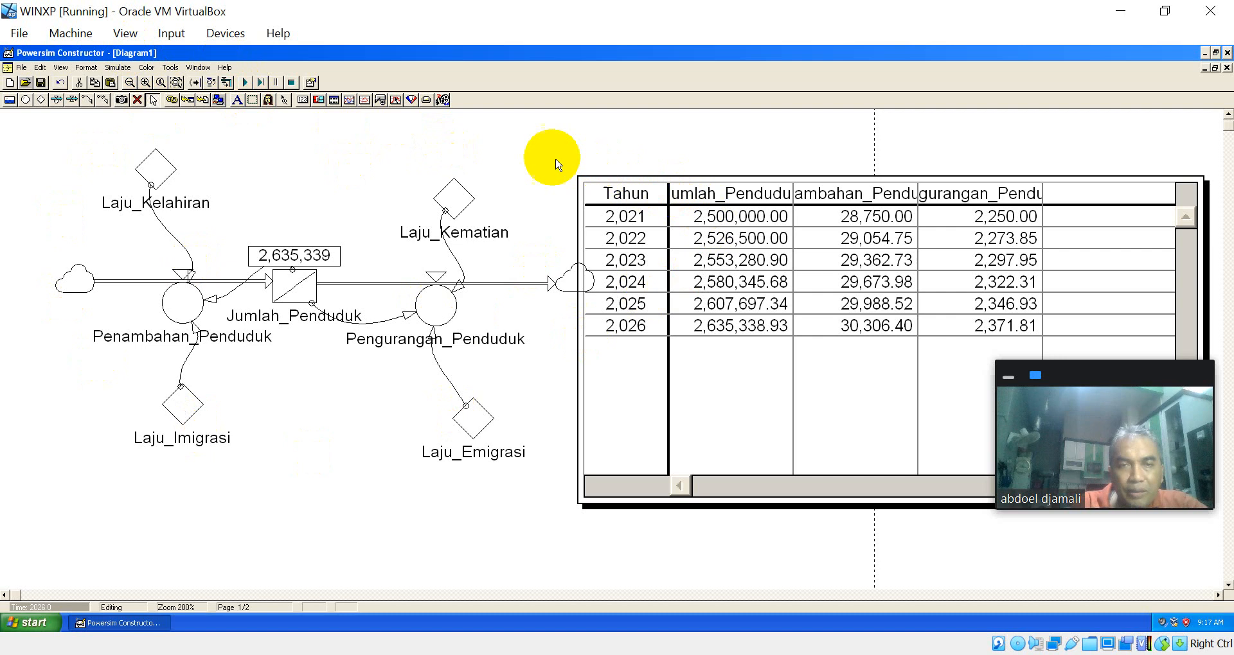
Step: Add a time graph of Jumlah_Penduduk, Pengurangan_Penduduk and Penambahan_Penduduk below the diagram and run the simulation to plot it
click(349, 101)
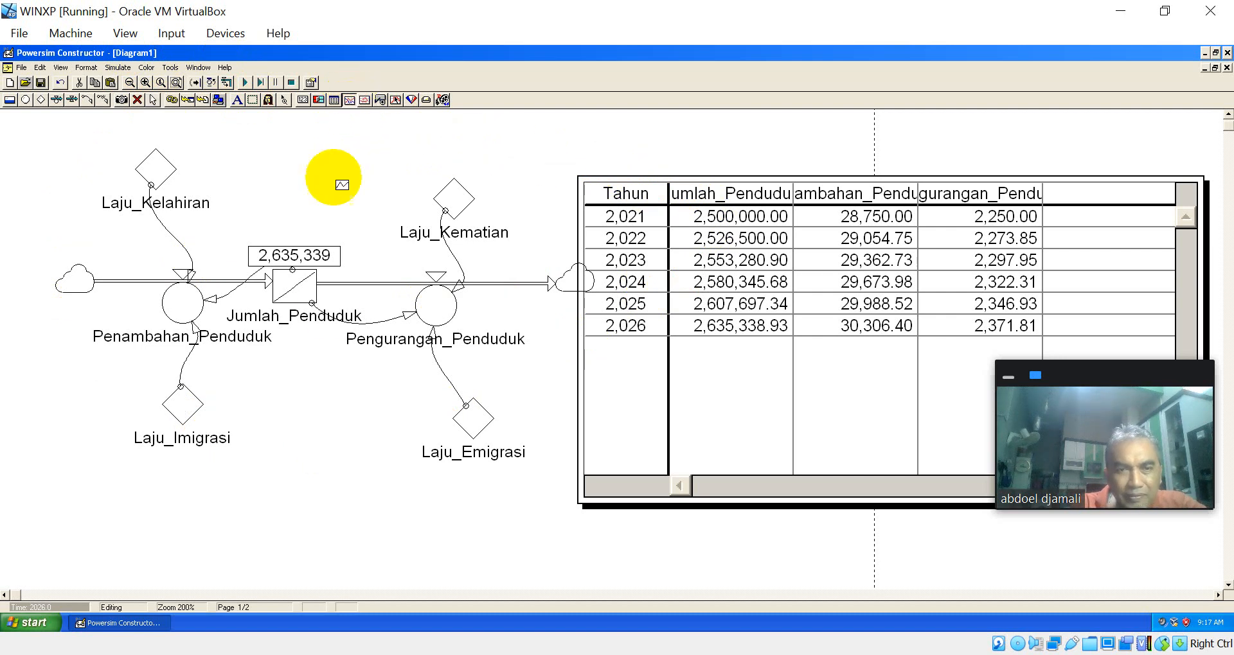
click(300, 409)
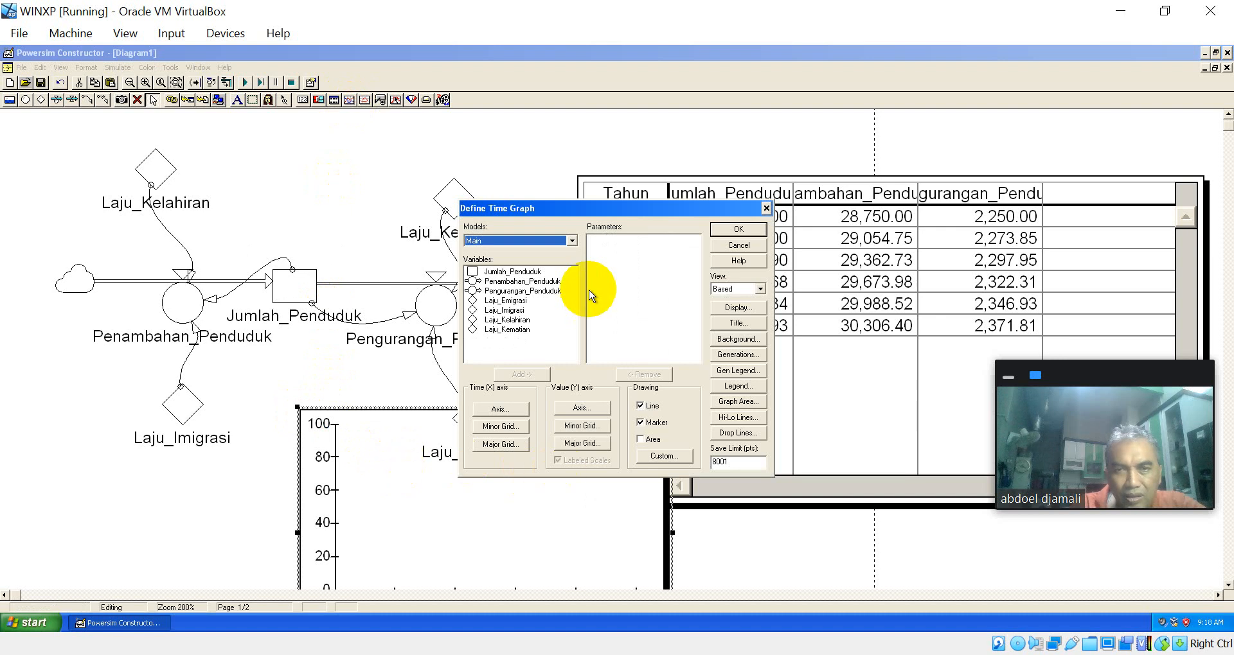
double_click(531, 273)
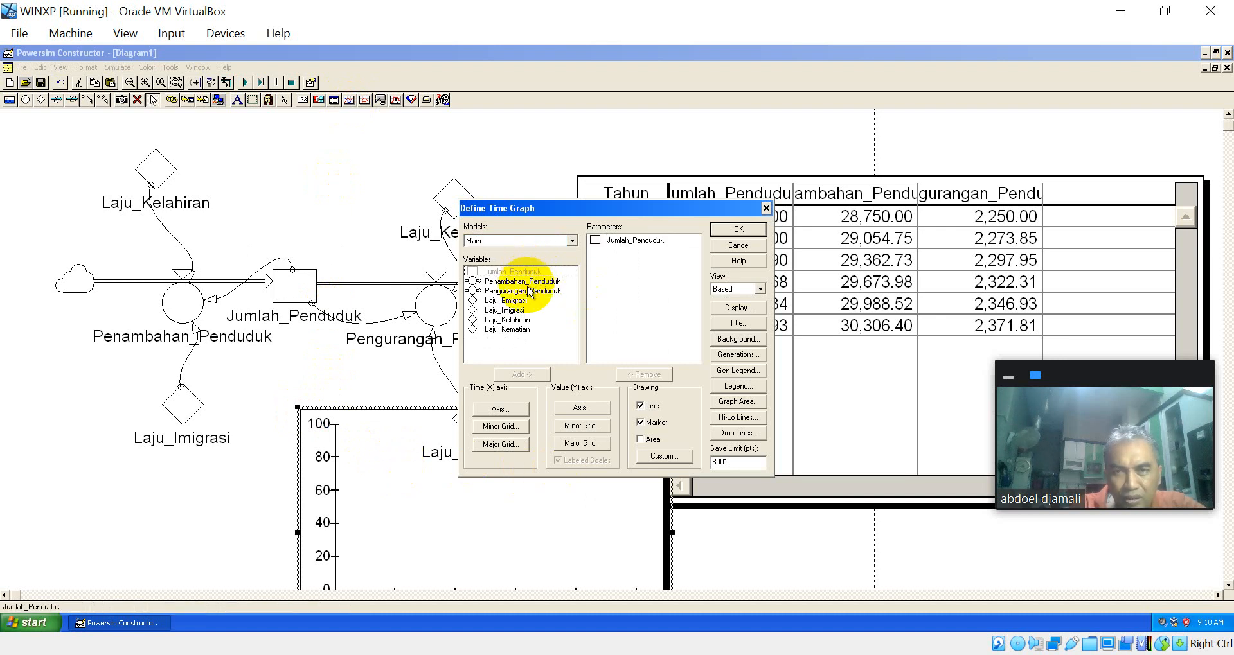
click(528, 290)
click(528, 290)
double_click(528, 282)
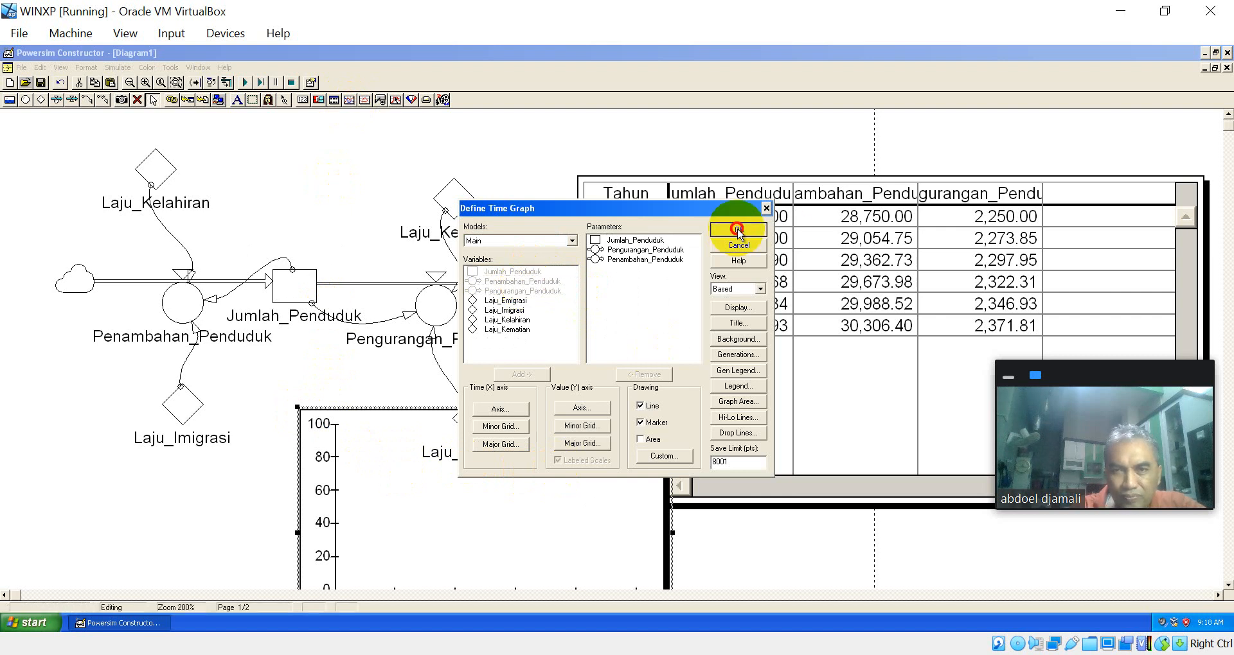
click(739, 231)
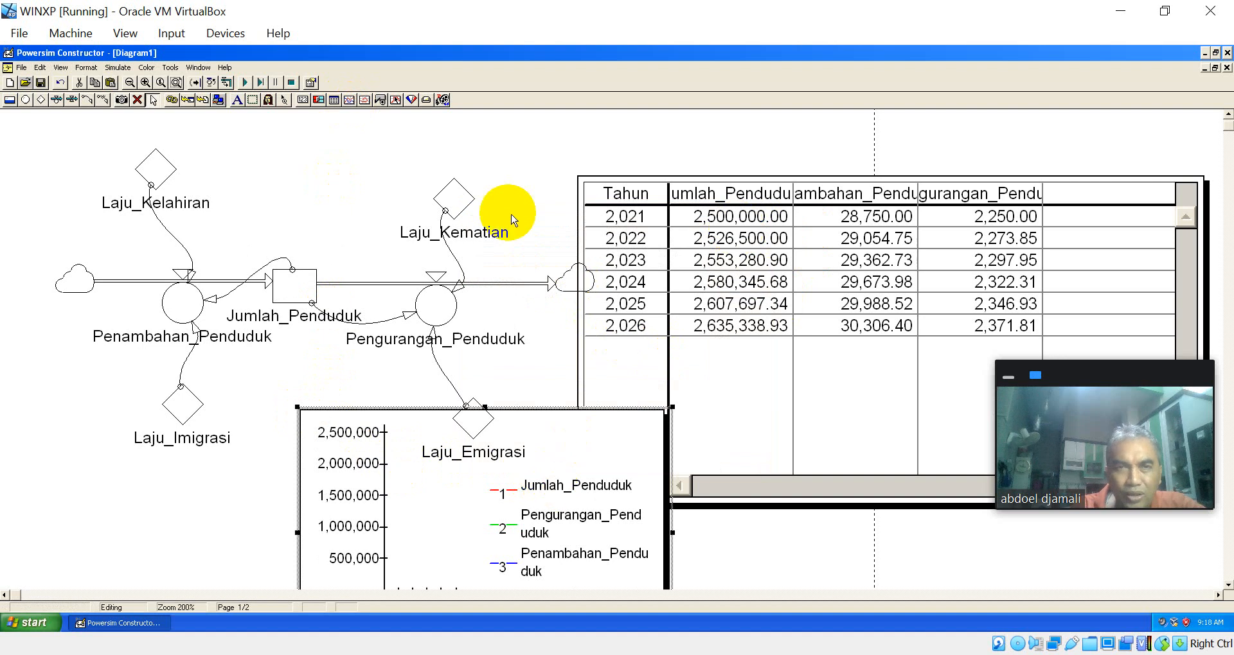
click(244, 83)
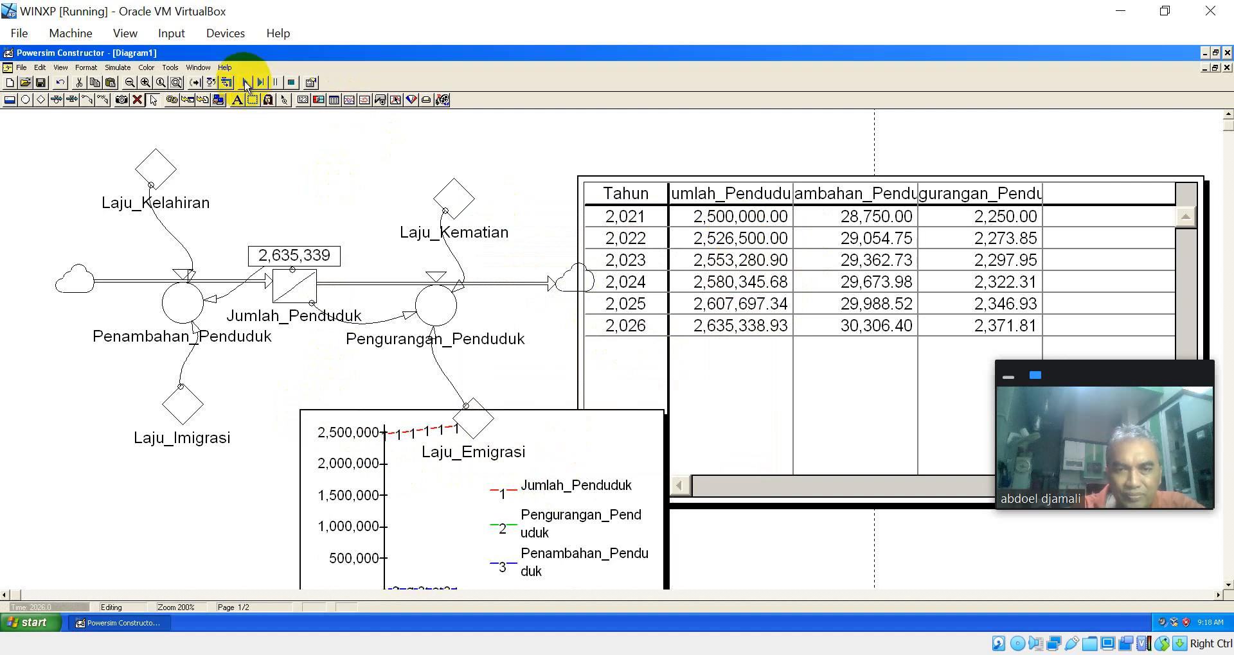
Step: Shorten the time table to end just below its 2026 row and move the time graph directly beneath it
click(551, 412)
drag(551, 412, 485, 373)
click(785, 429)
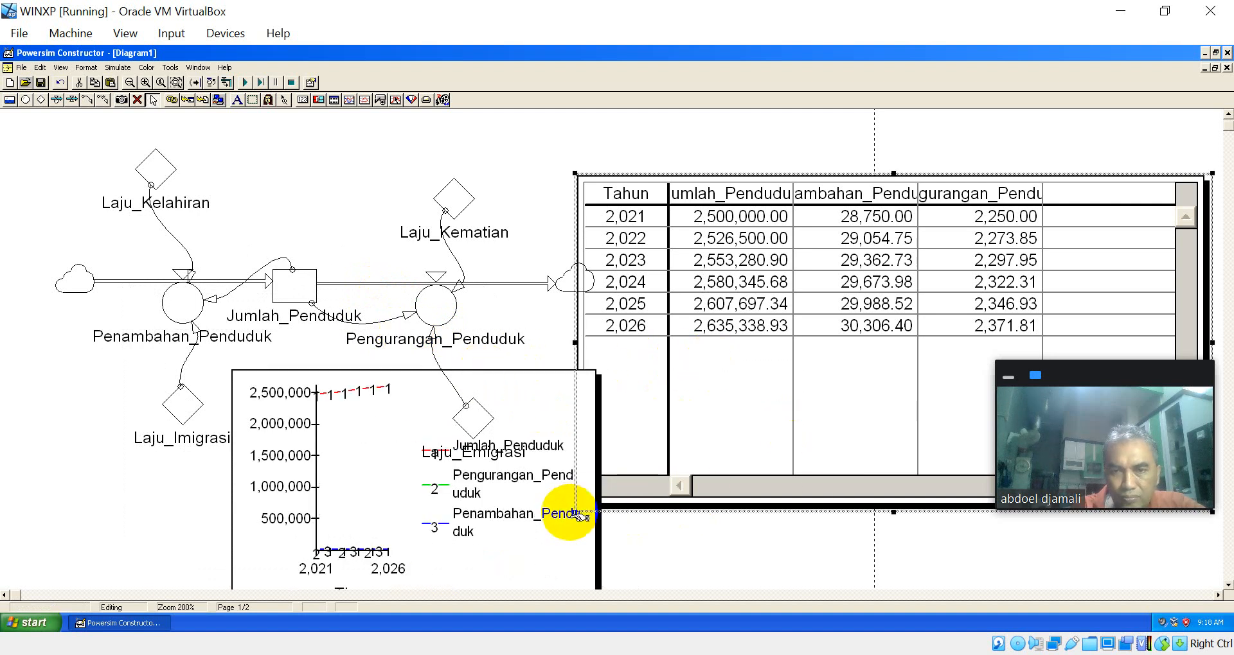
drag(511, 401, 412, 424)
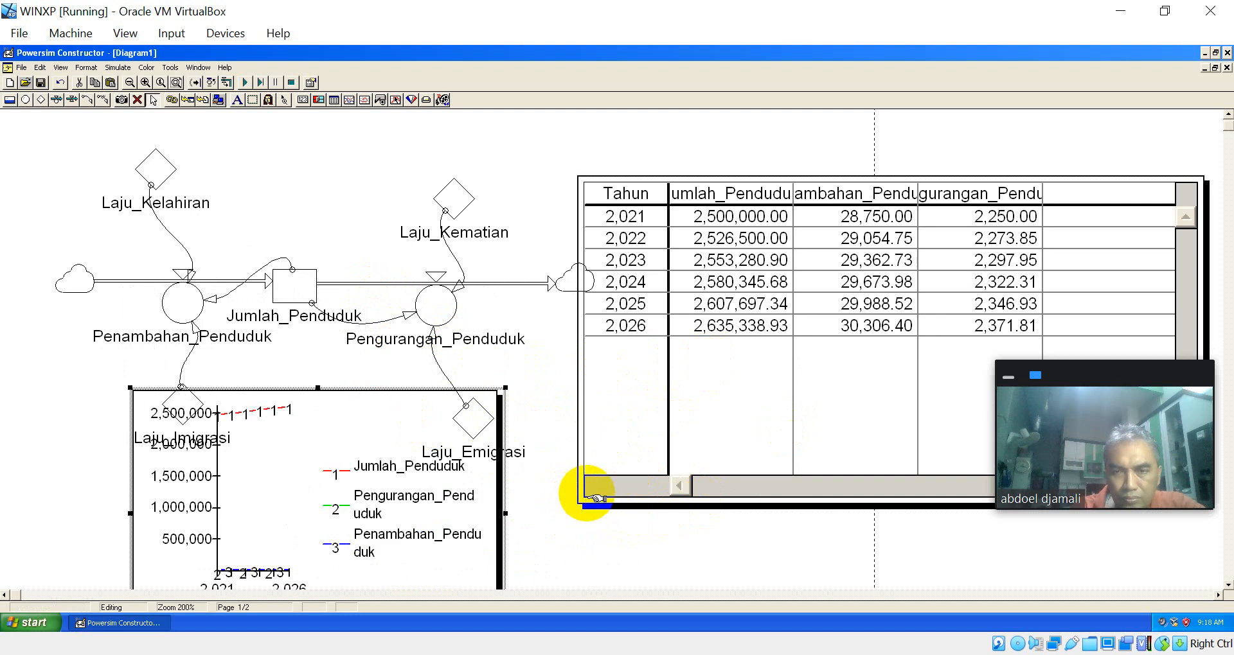
click(626, 448)
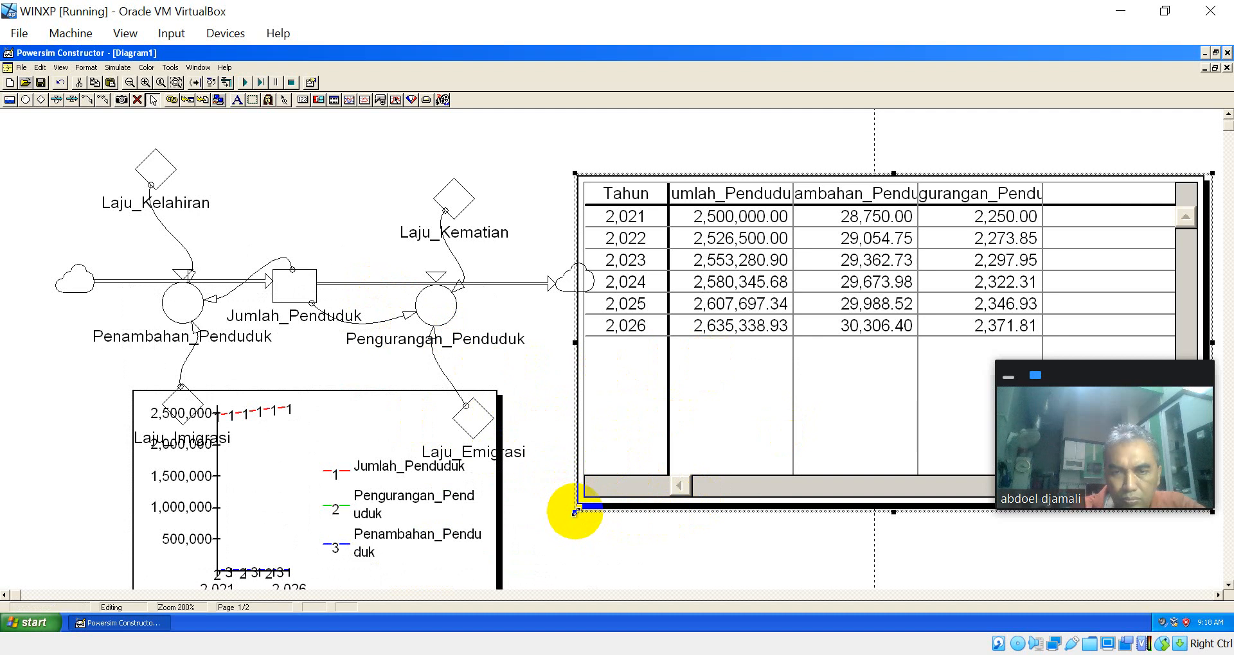
drag(574, 512, 571, 386)
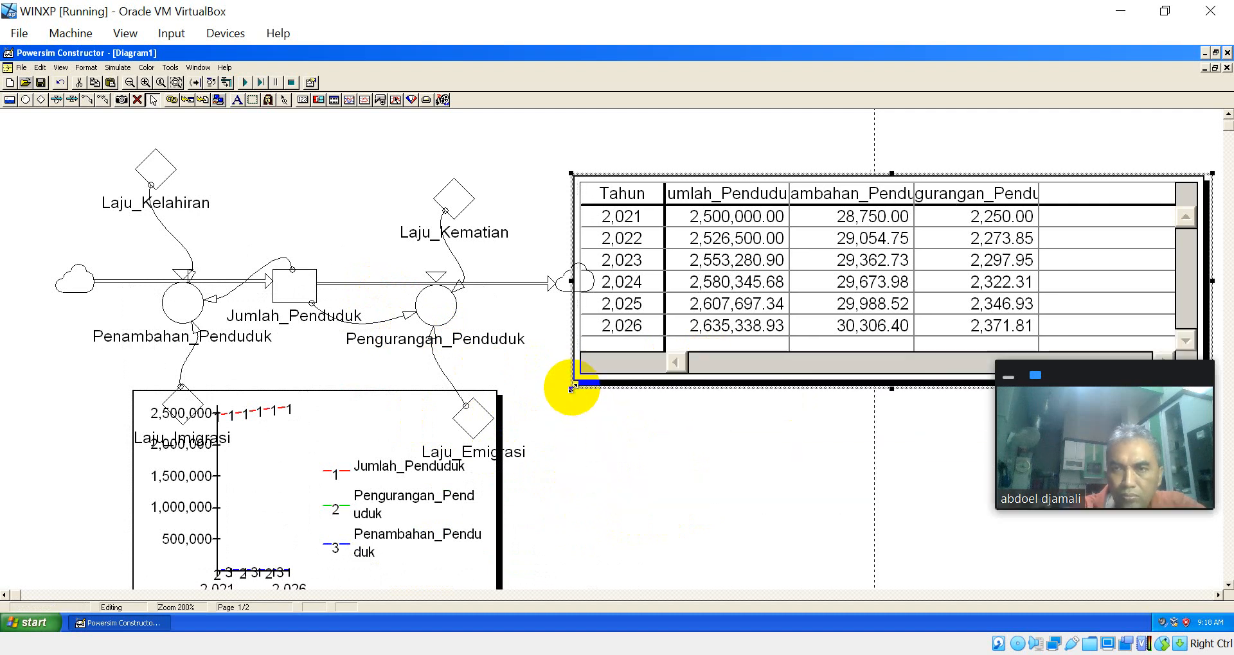
drag(400, 421, 759, 427)
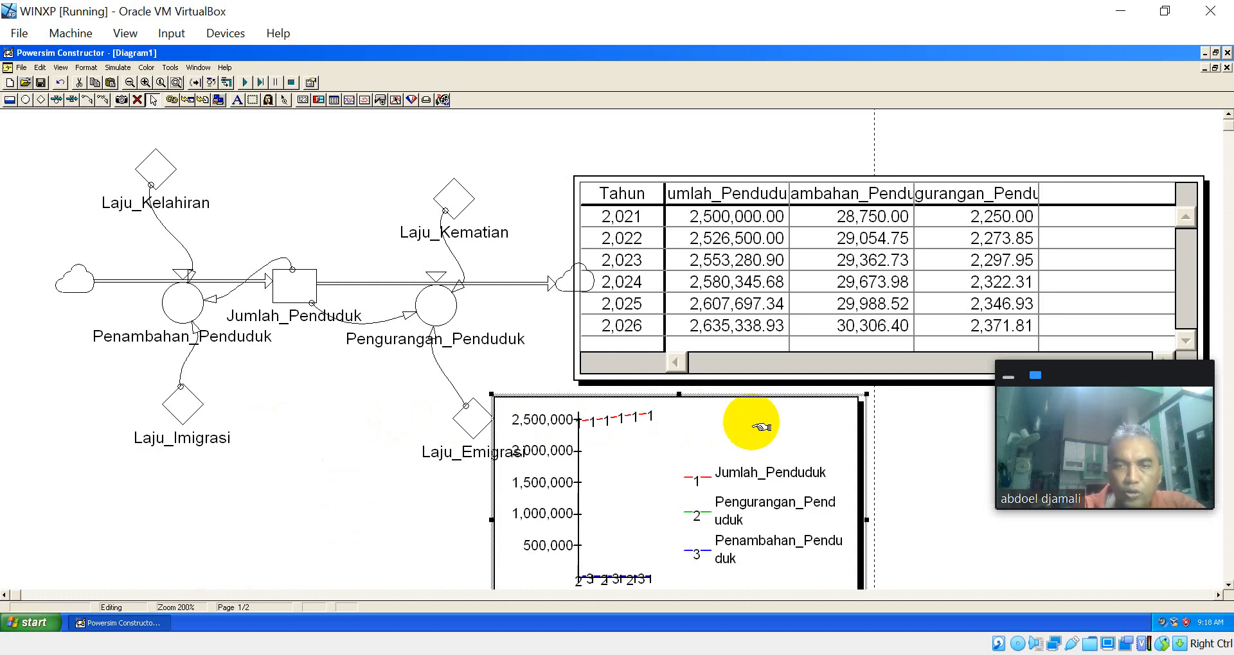
Step: Remove Pengurangan_Penduduk and Penambahan_Penduduk from the time graph's parameters and move the graph clear of the Laju_Emigrasi constant
double_click(747, 424)
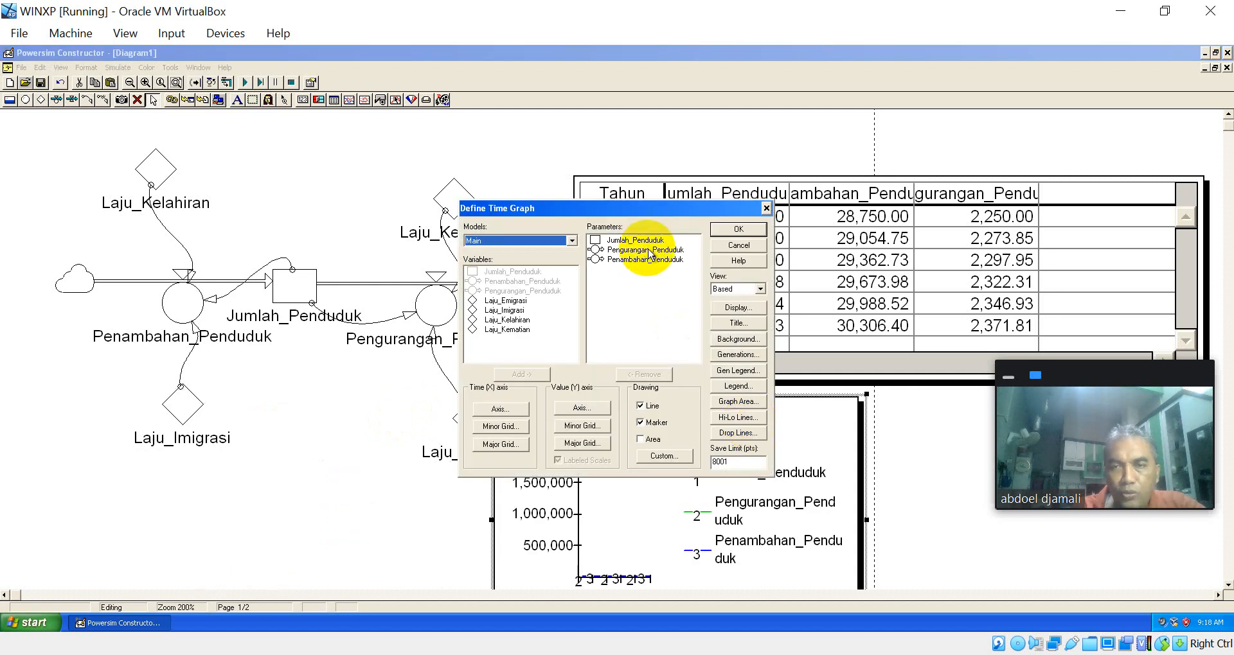
drag(649, 249, 649, 256)
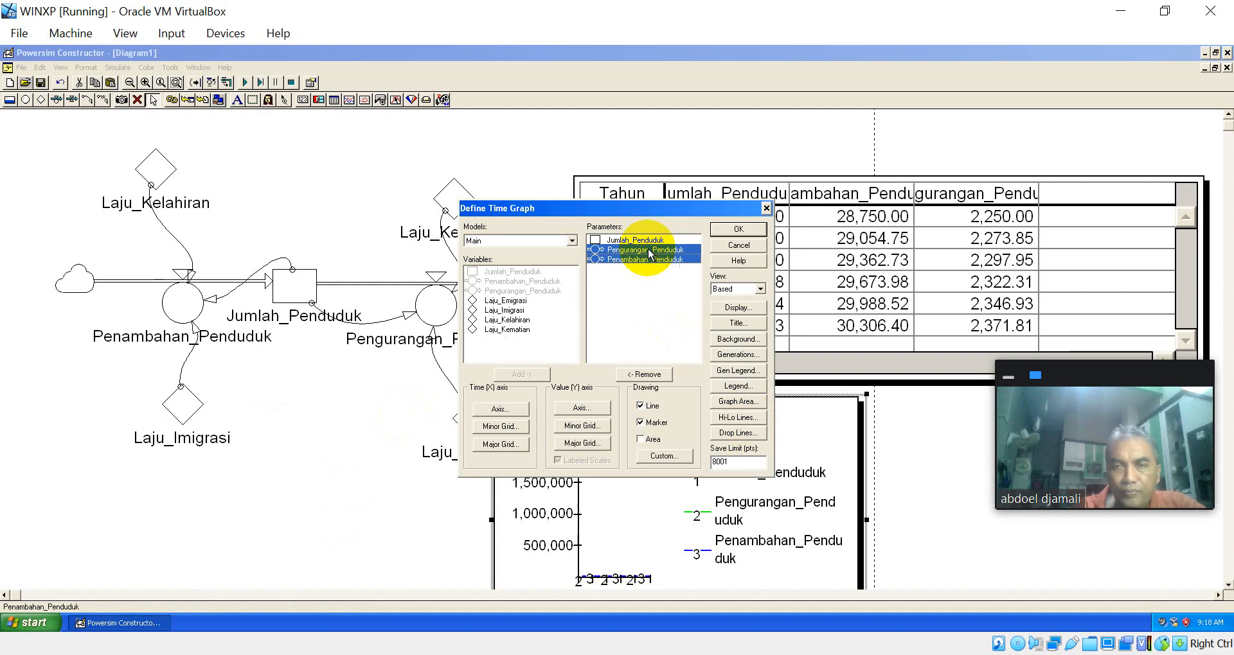
click(650, 375)
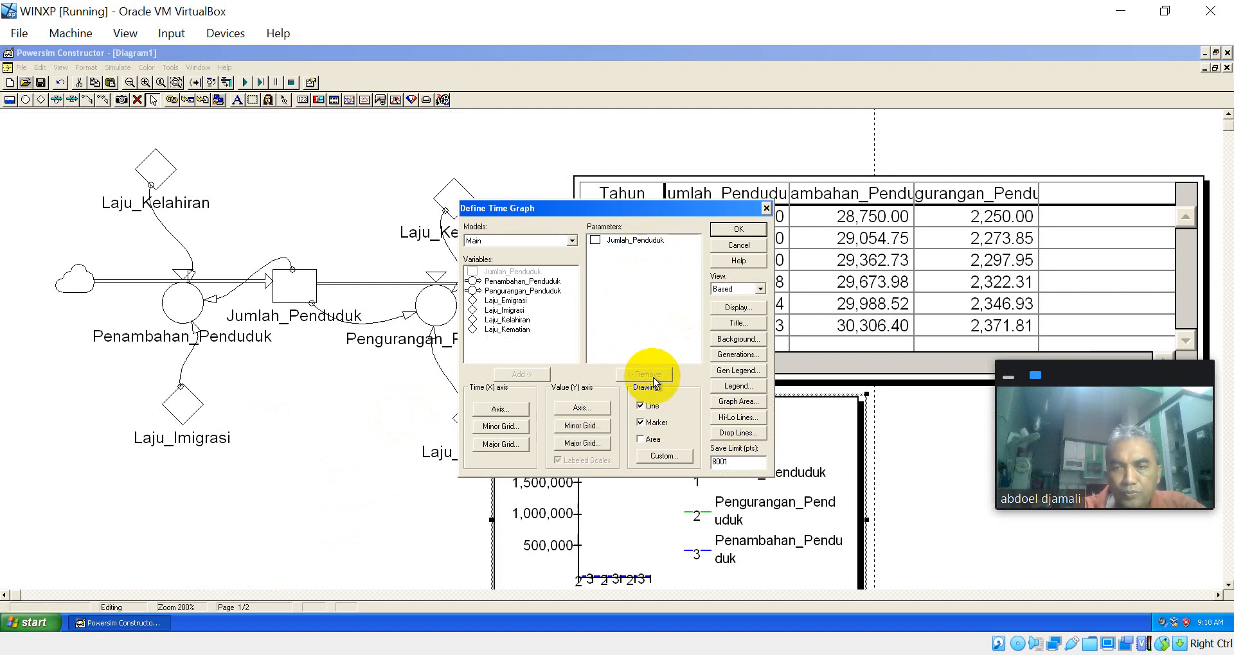
click(737, 230)
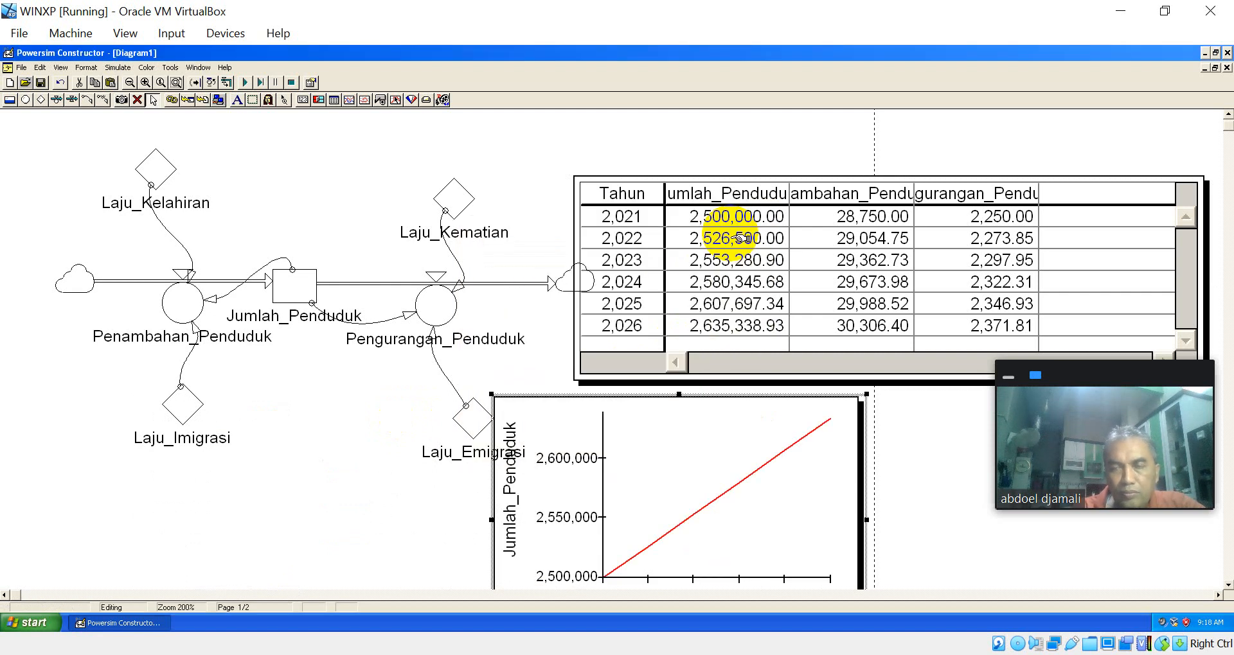
drag(720, 443, 786, 460)
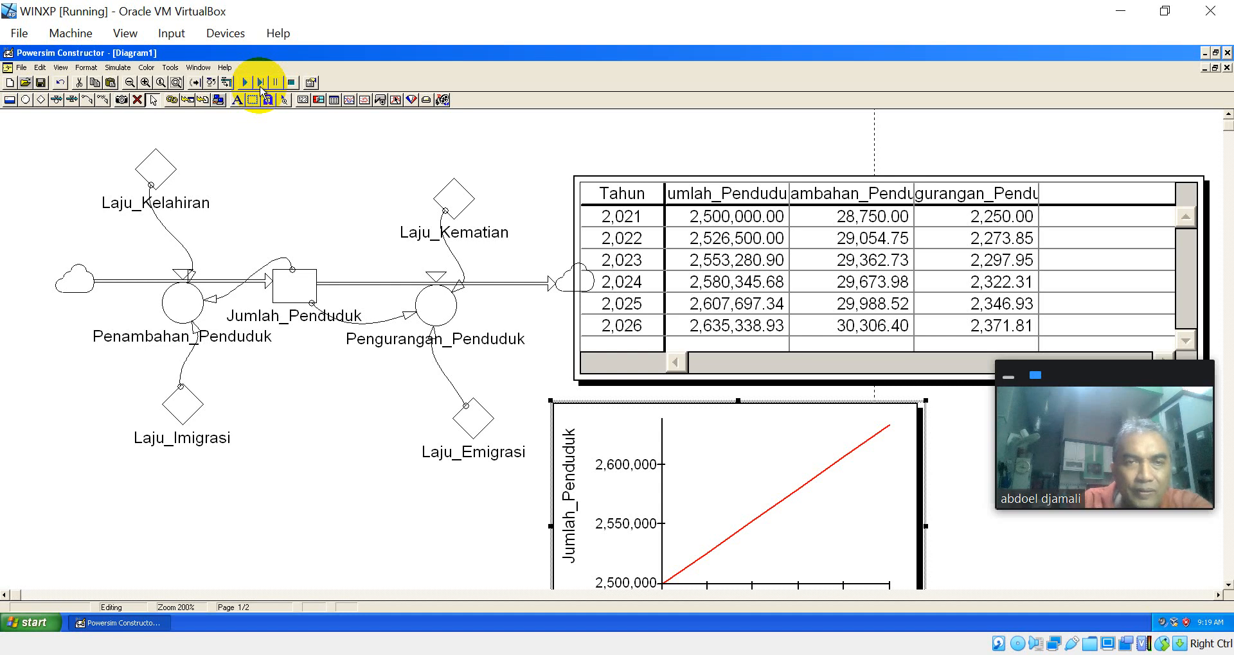
Step: Step the simulation year by year from 2021 to 2026 to follow Jumlah_Penduduk in the table and time graph
click(260, 82)
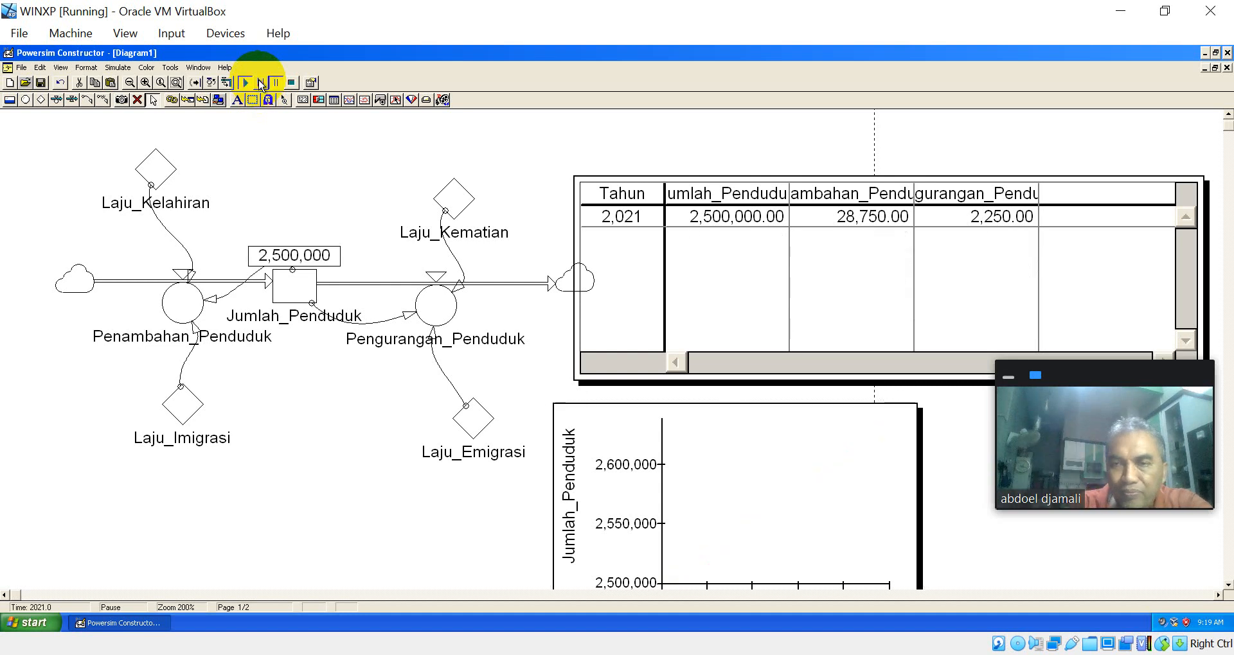
click(260, 82)
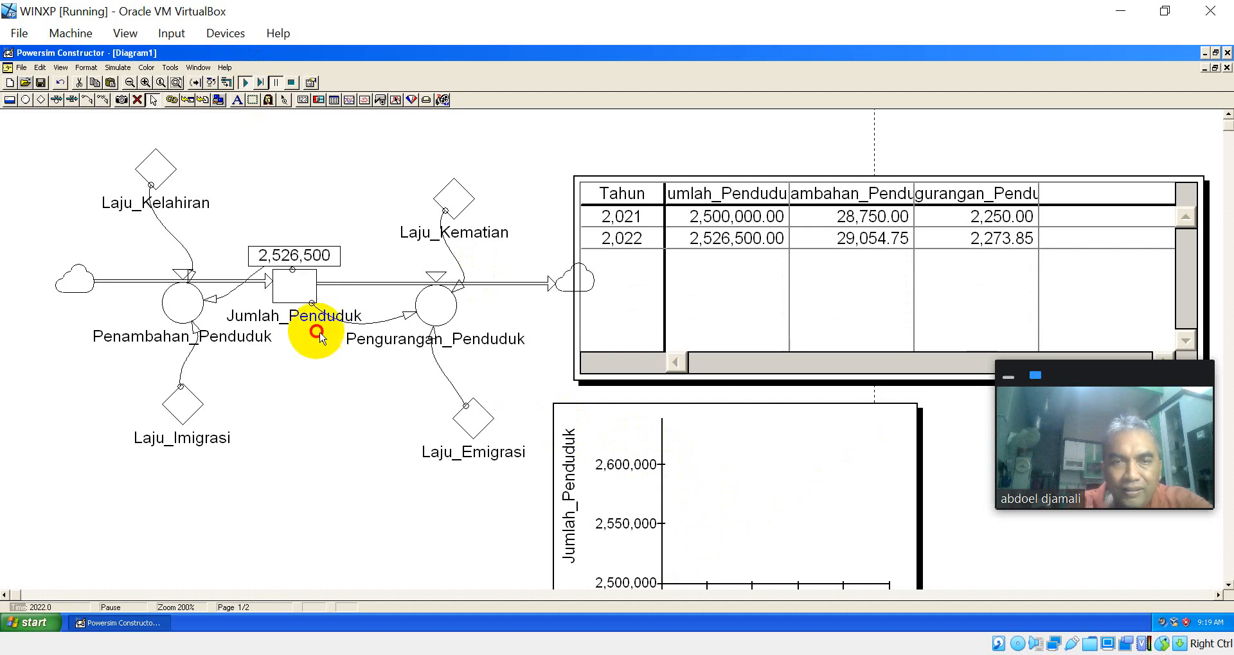
click(719, 465)
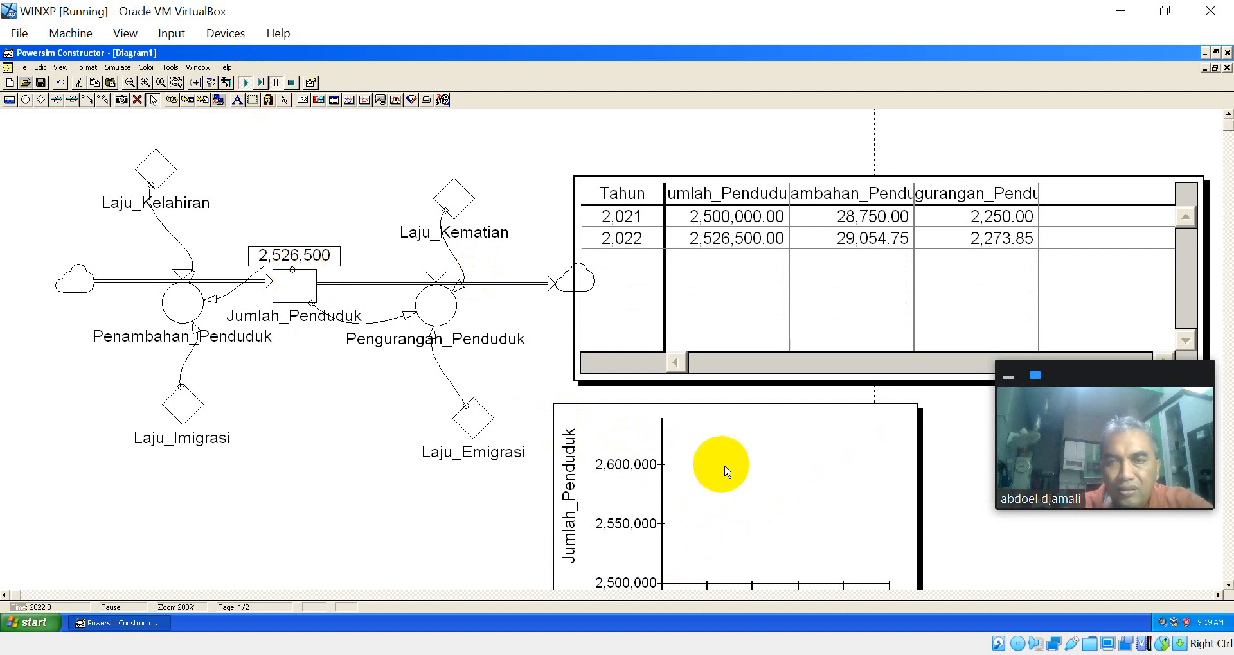
click(260, 83)
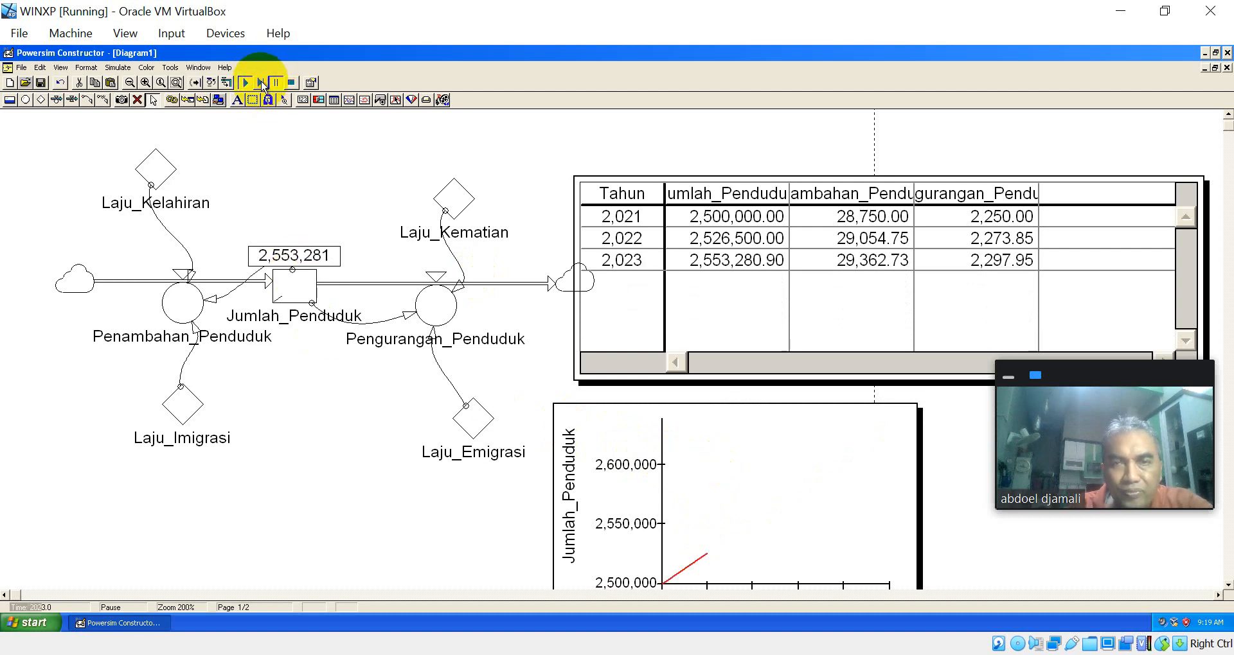
click(260, 82)
click(261, 82)
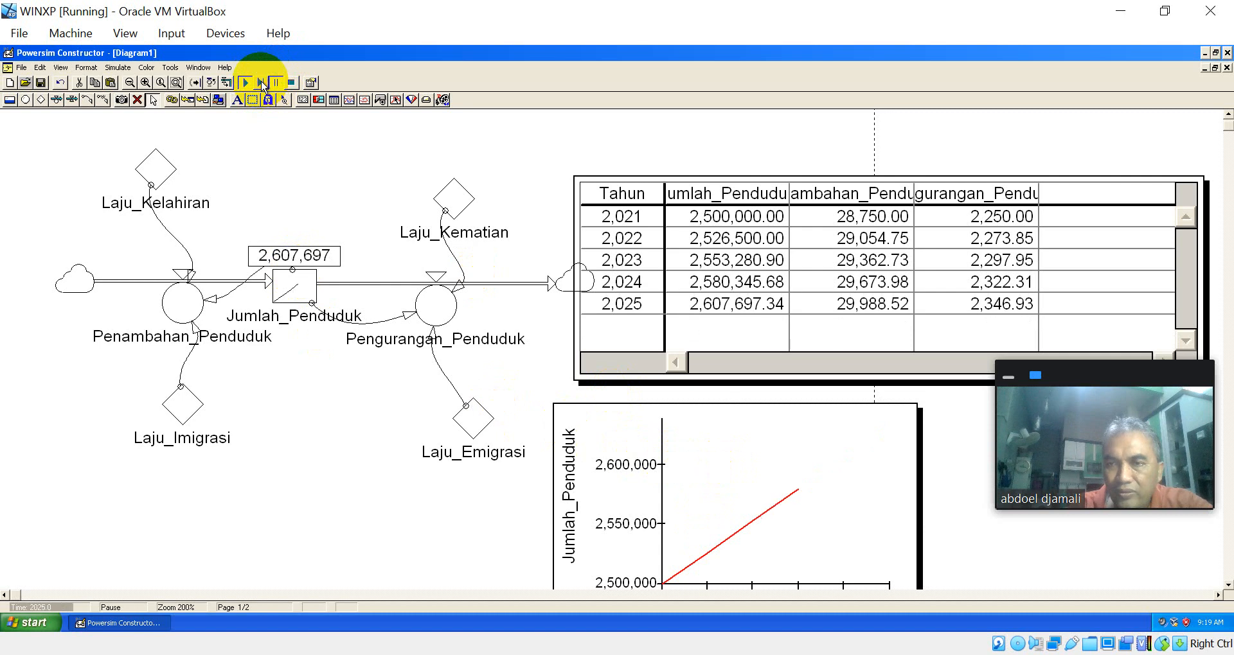
click(261, 82)
click(260, 82)
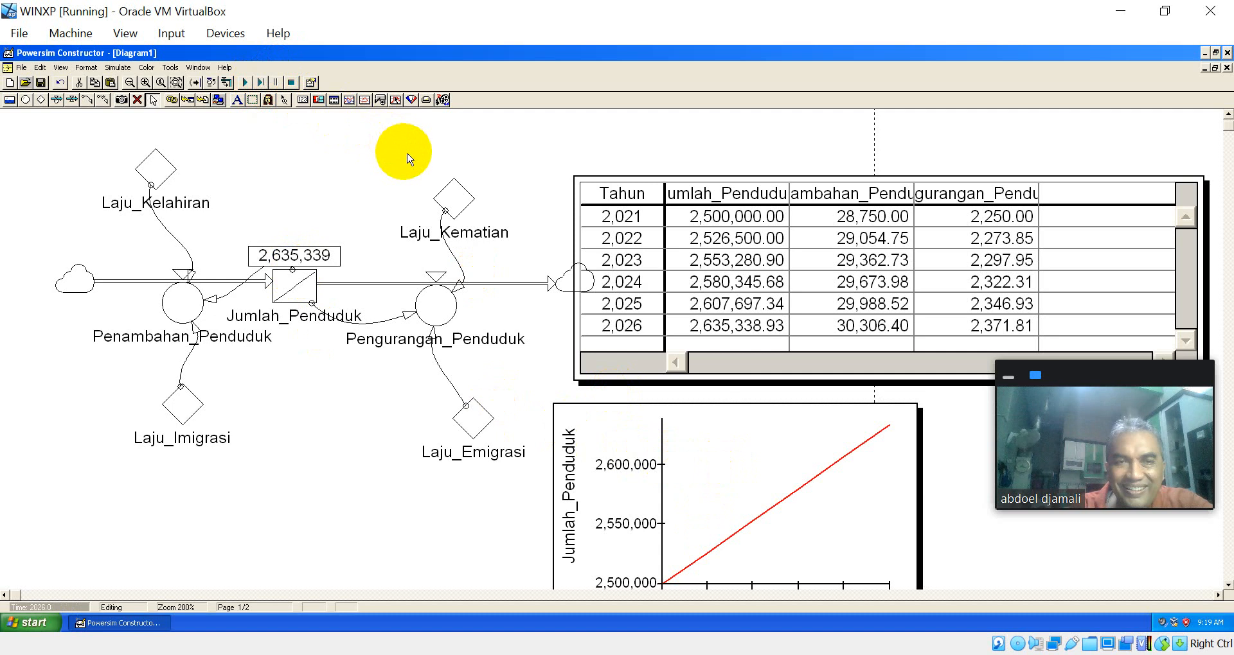
Step: Add a gauge over the diagram beside the time table and assign it the Laju_Kelahiran parameter of the Main model
click(411, 100)
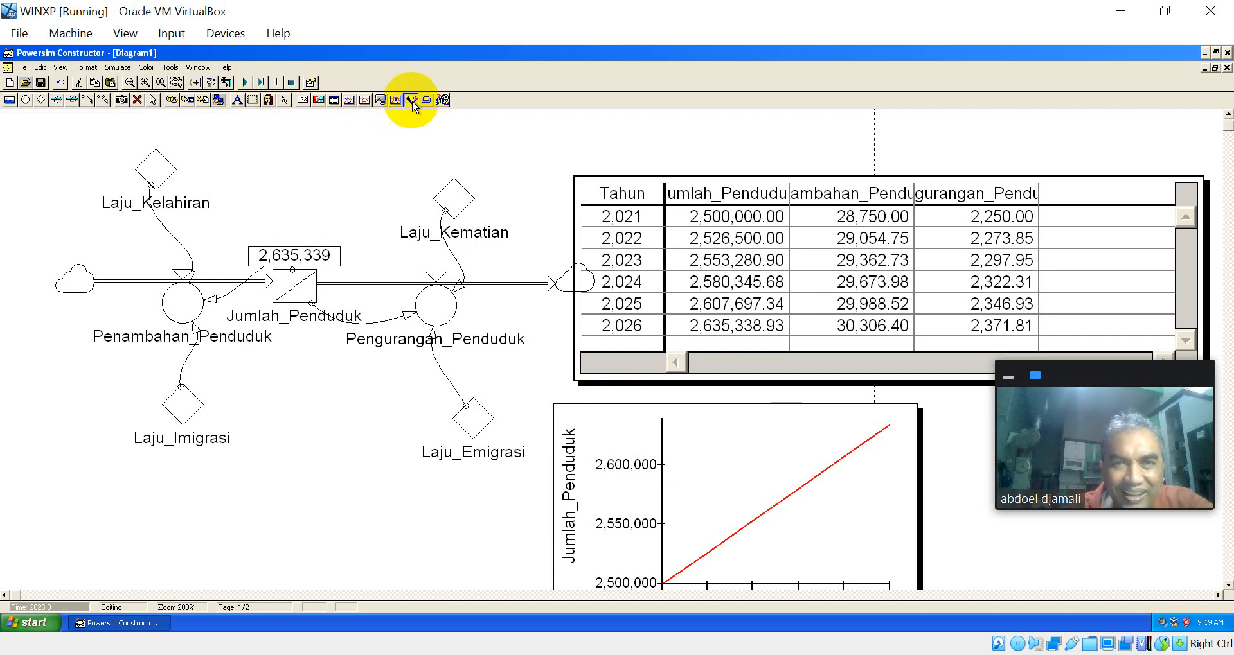
click(374, 134)
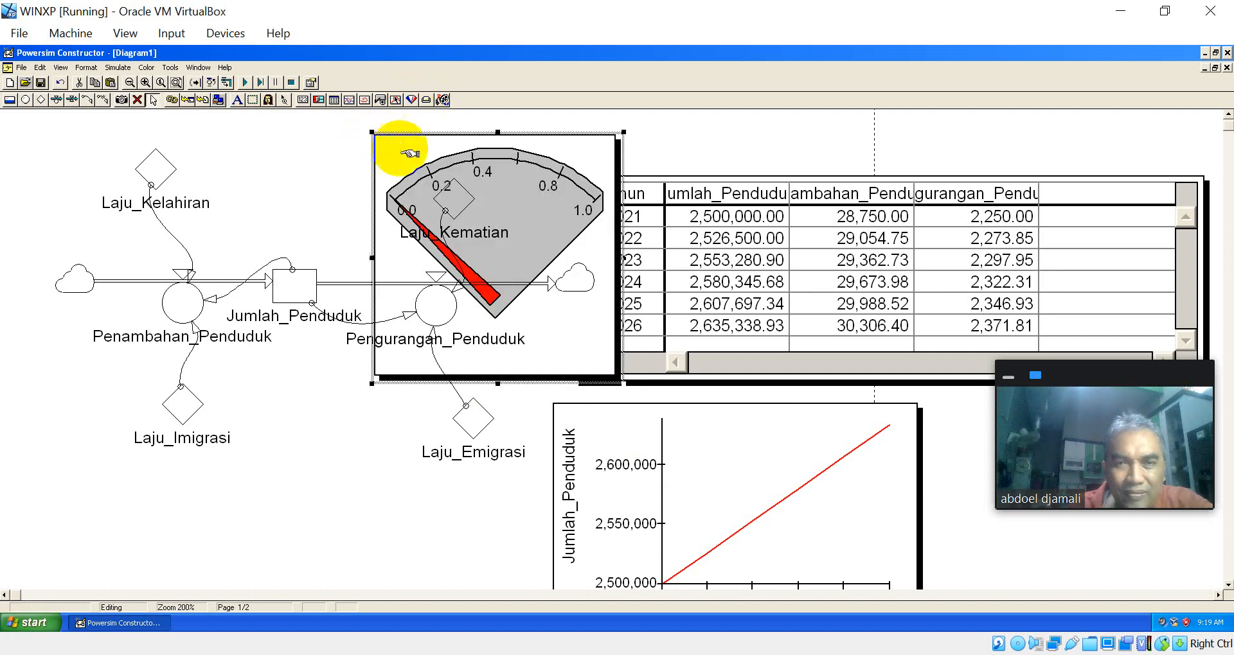
double_click(504, 181)
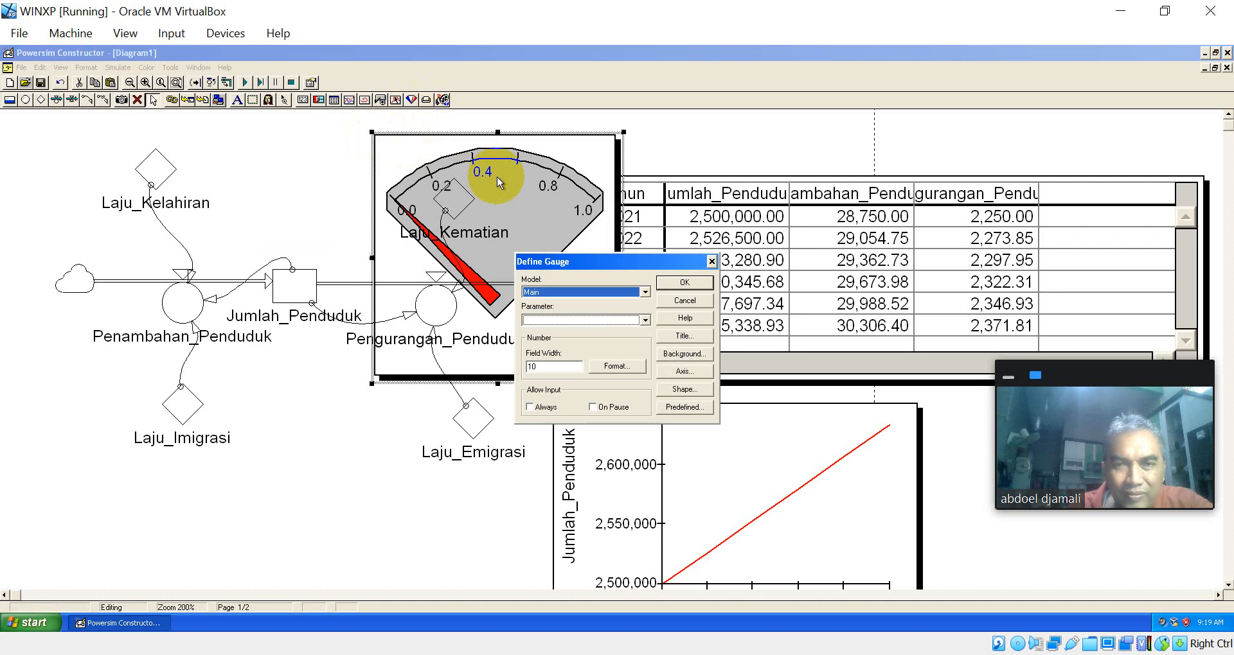
click(644, 293)
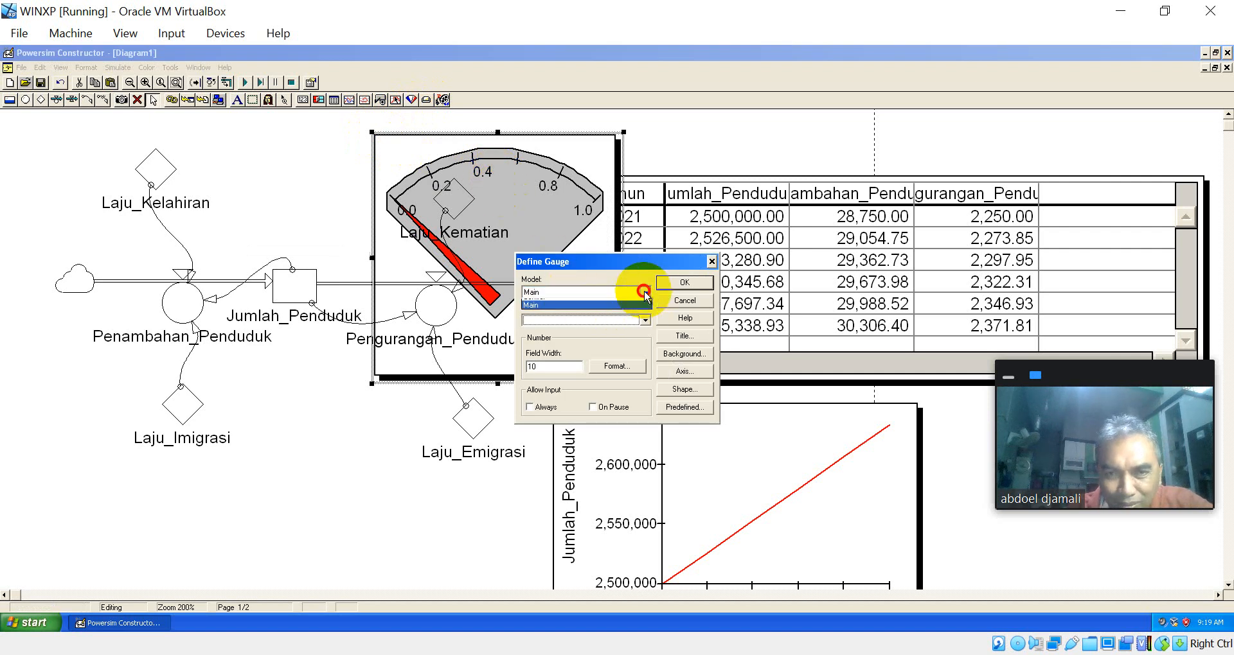
click(645, 293)
click(645, 293)
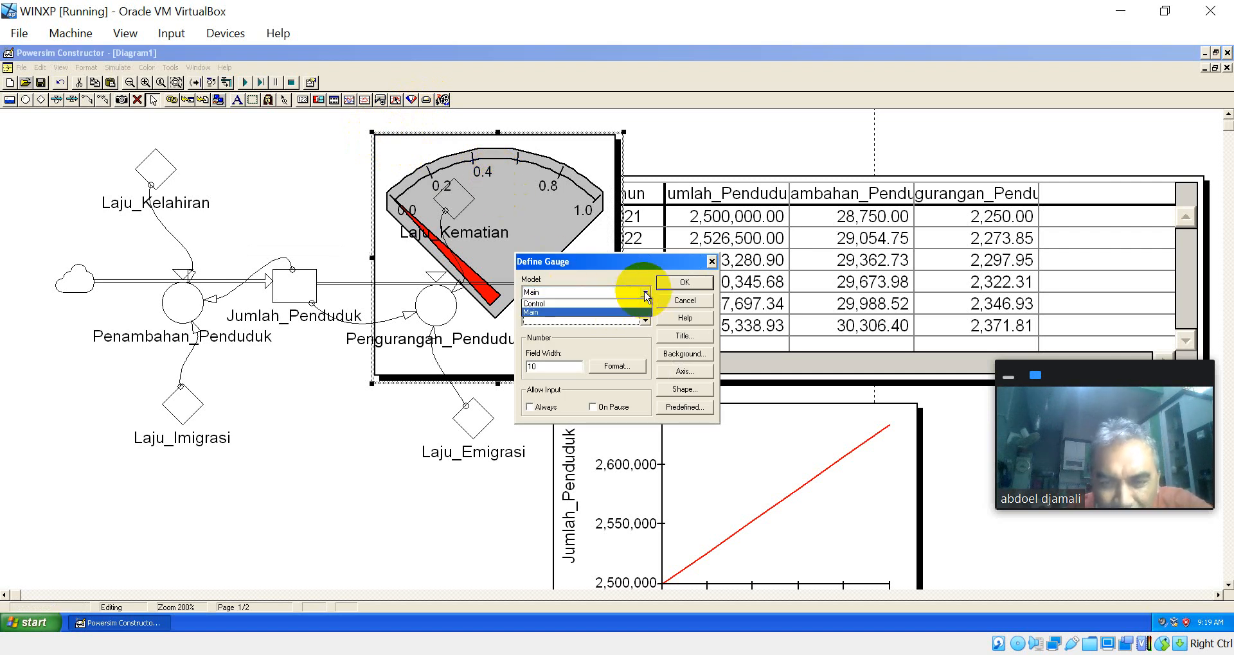
click(645, 293)
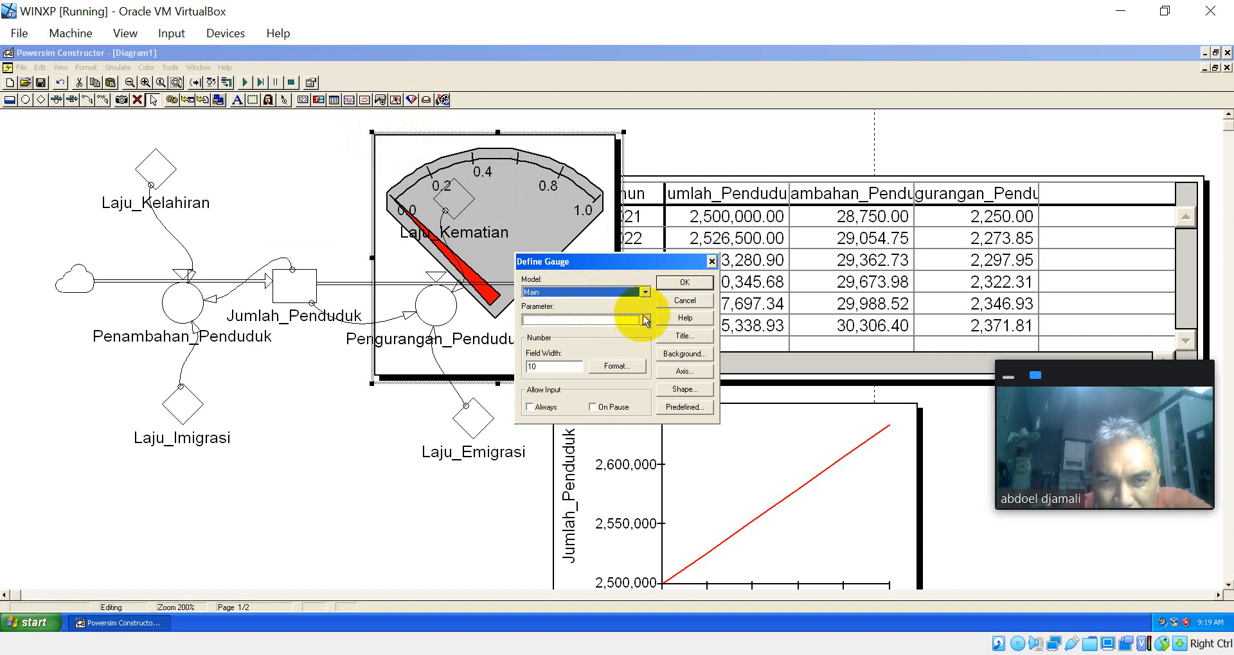
click(645, 320)
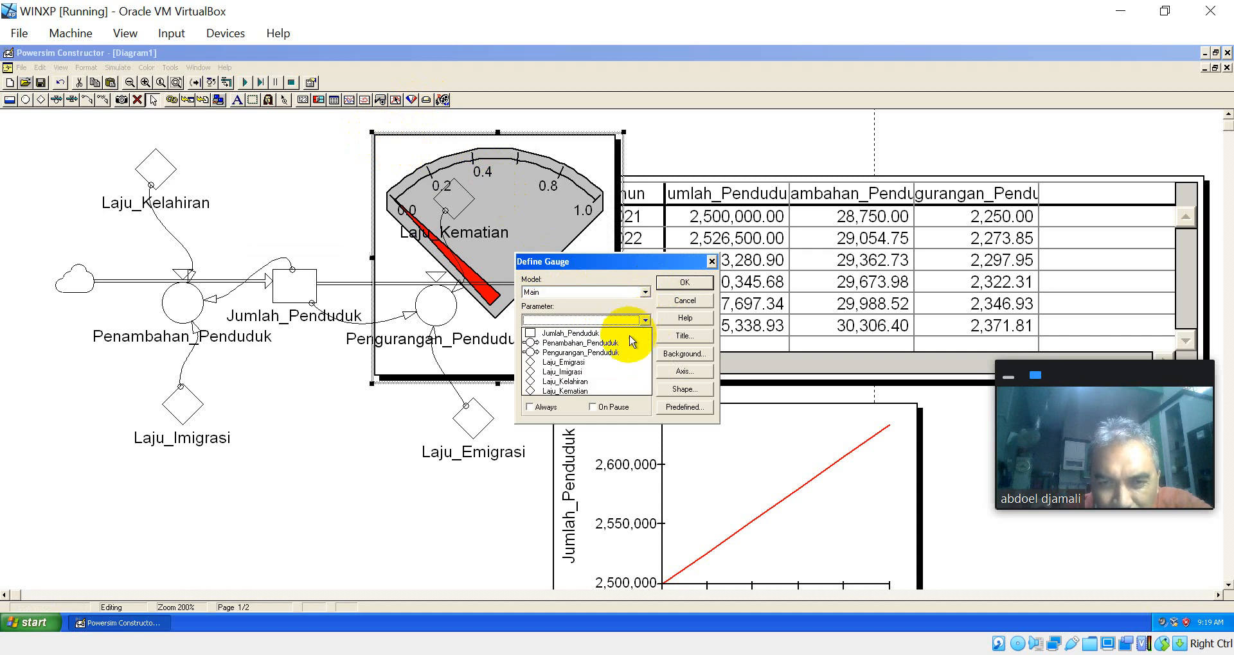
click(576, 381)
click(683, 283)
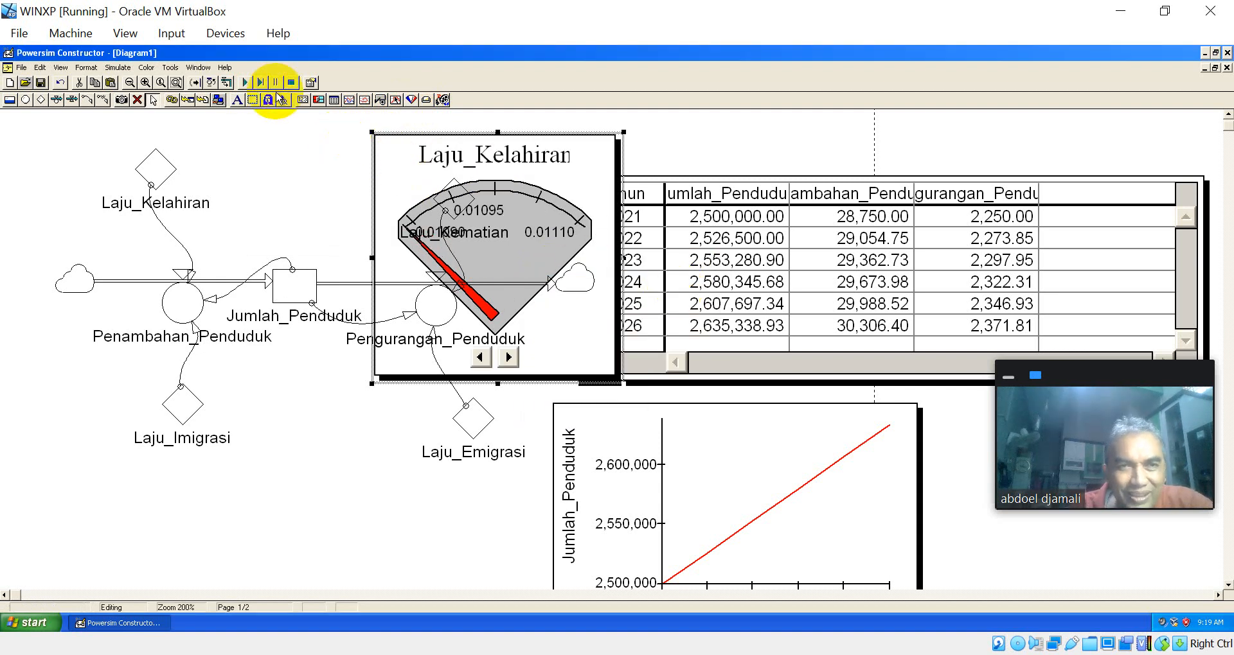
Step: Start a stepped simulation at 2021 and lower the Laju_Kelahiran gauge to just under 0.01095
click(259, 82)
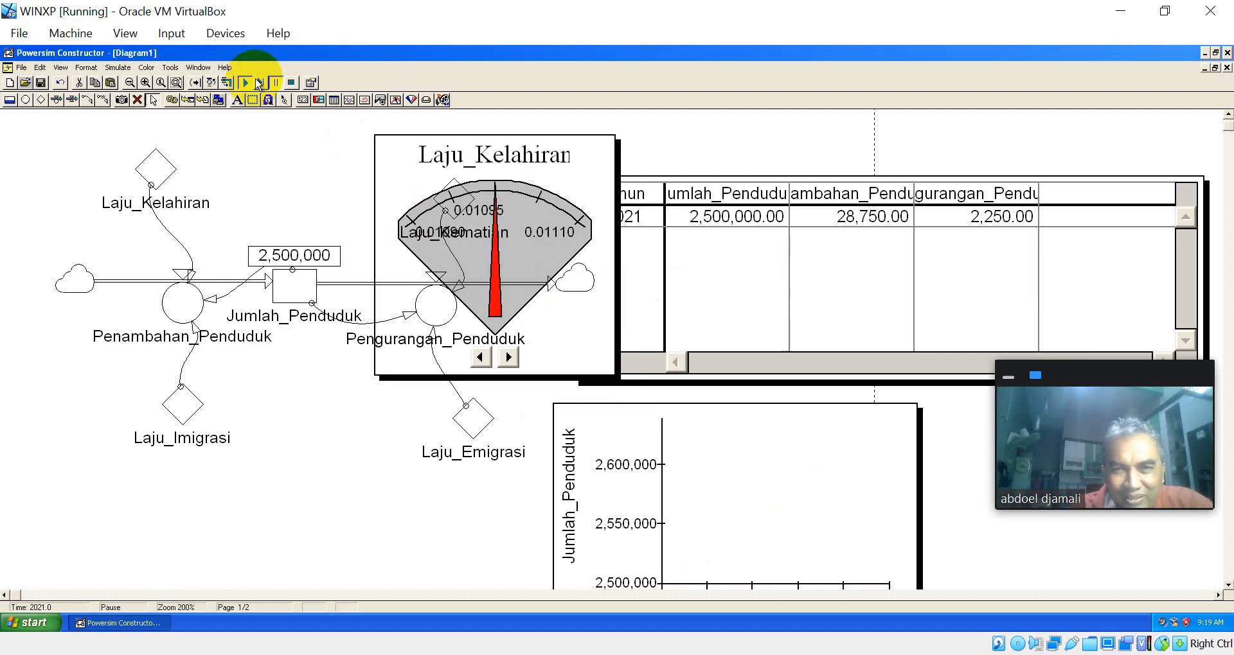
click(495, 193)
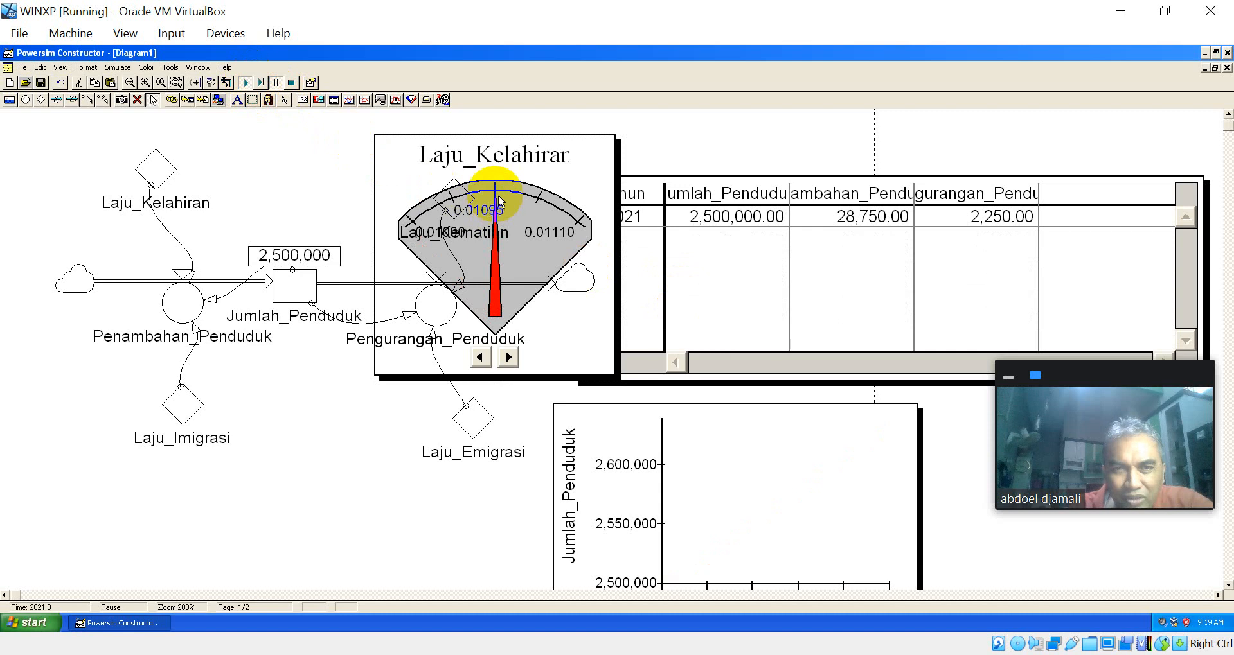
click(481, 358)
click(481, 358)
click(480, 358)
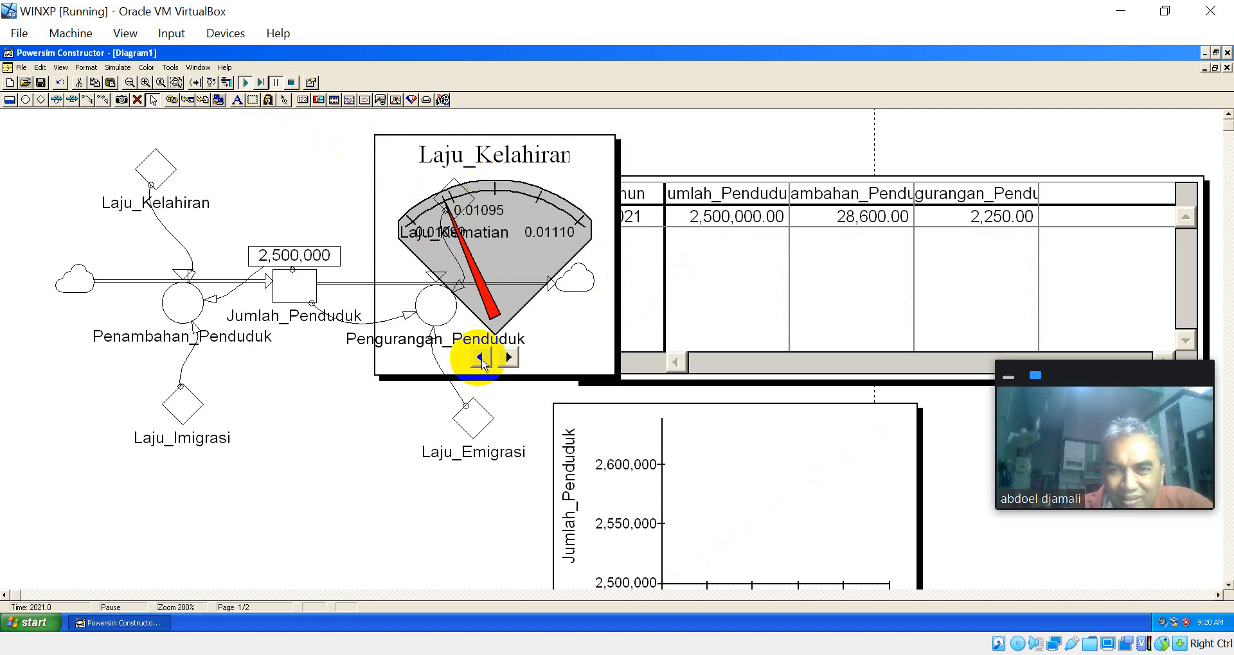
Step: Step the simulation through to its end in 2026 with the lowered Laju_Kelahiran
click(260, 83)
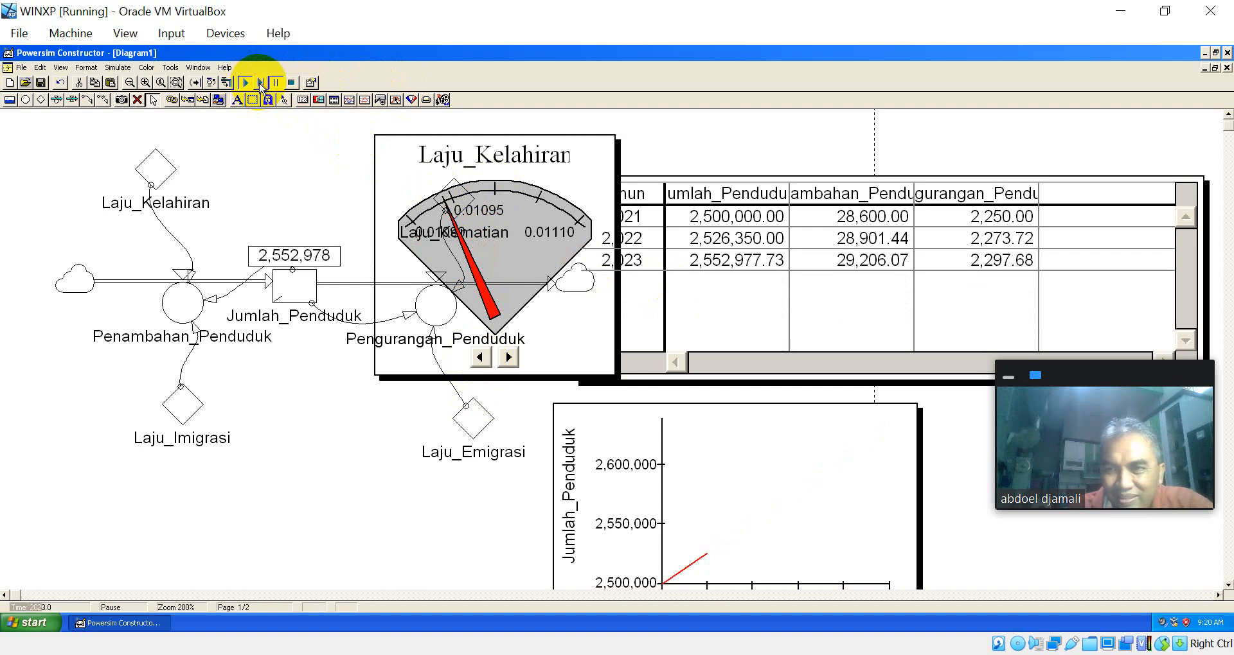
click(261, 84)
click(260, 84)
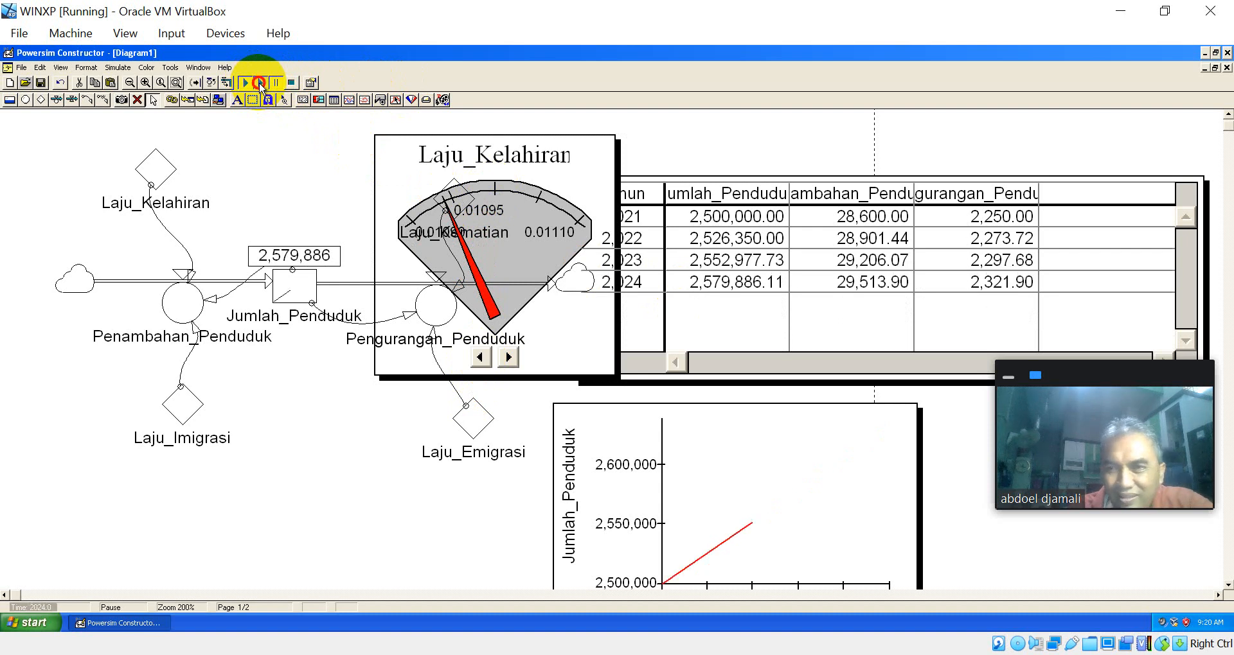
click(261, 83)
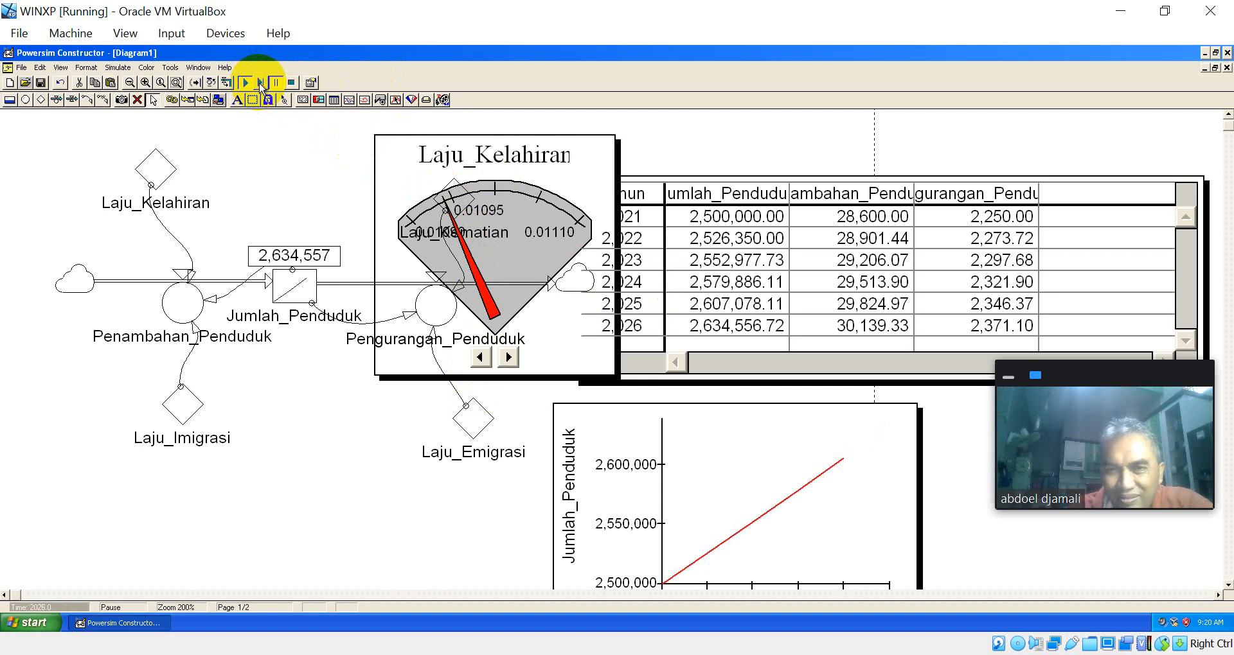
click(260, 84)
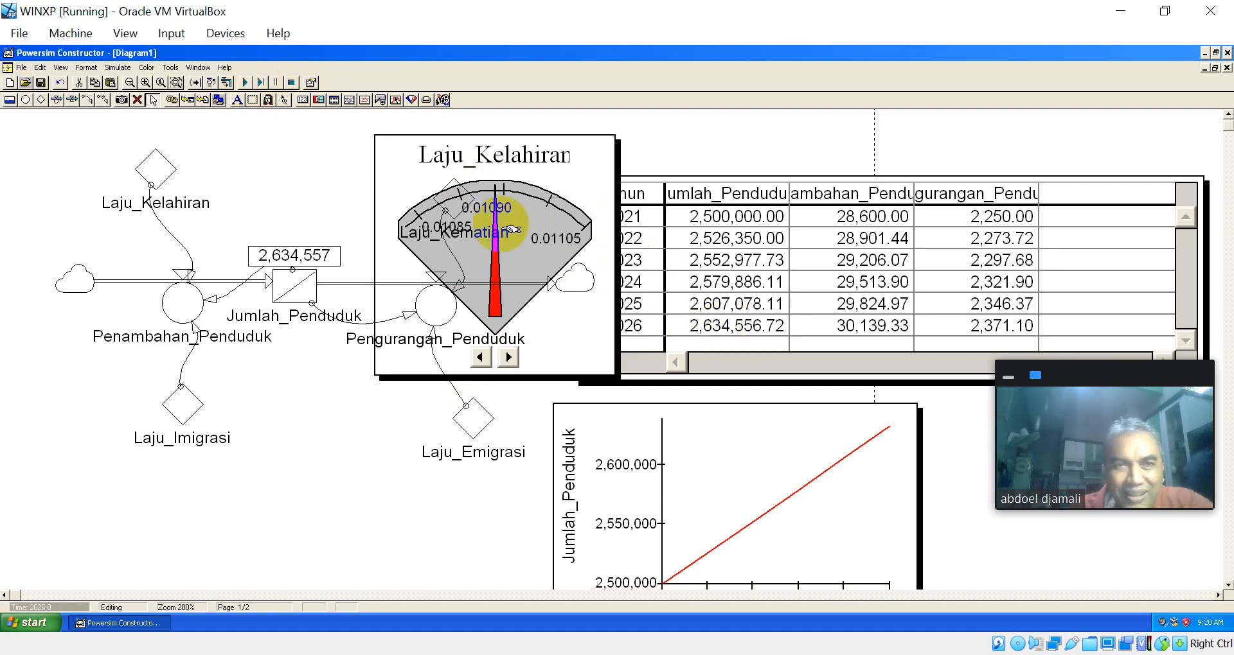
Step: Restart the stepped simulation, set the Laju_Kelahiran gauge to about 0.01097 at 2021 and advance to 2022
click(260, 83)
mouse_move(581, 230)
mouse_down()
mouse_move(540, 198)
mouse_move(545, 207)
mouse_move(511, 203)
mouse_up()
click(482, 359)
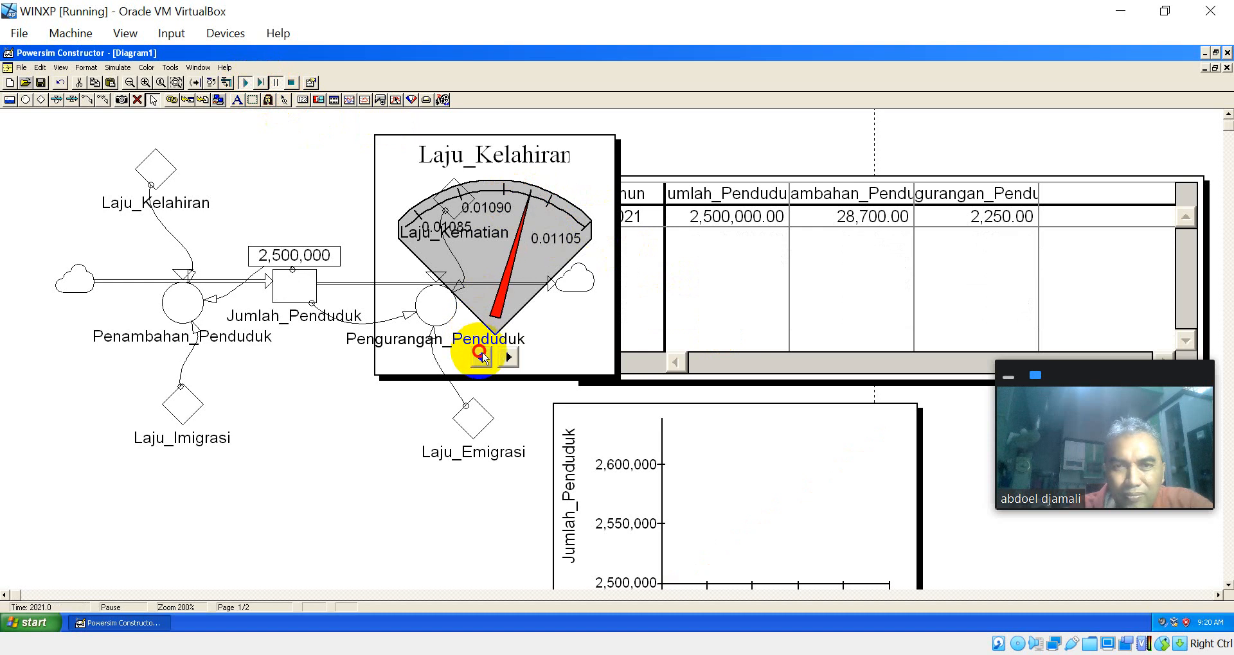
click(482, 358)
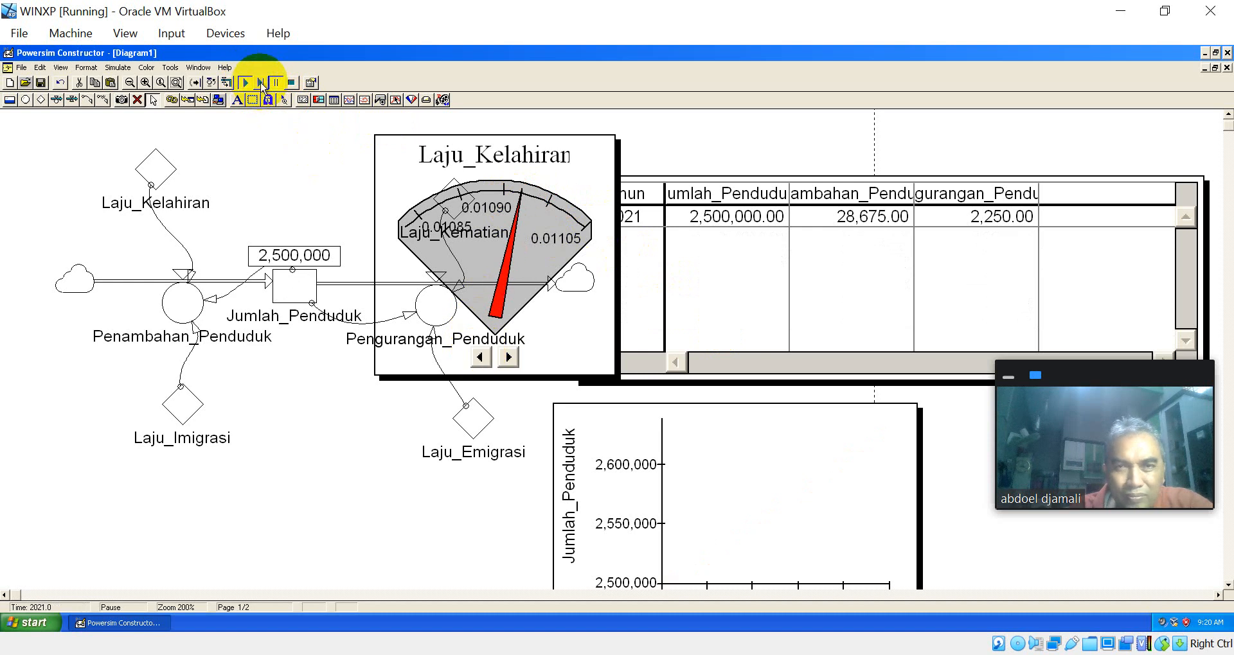
click(261, 83)
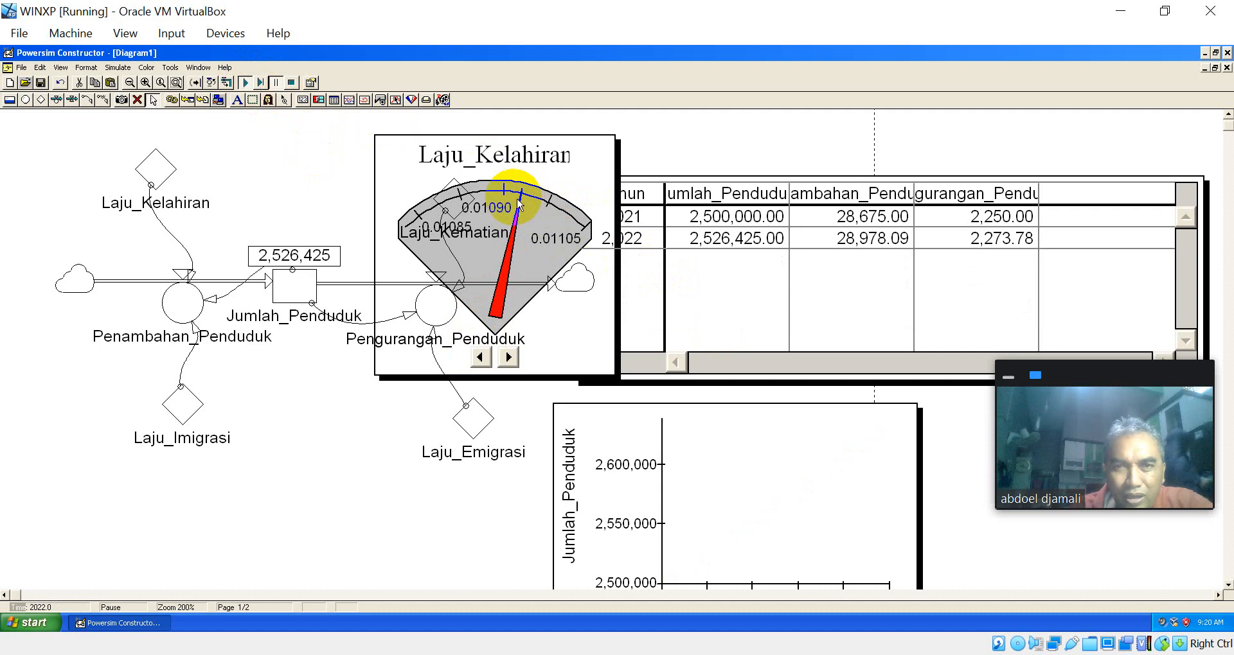
Step: Raise the Laju_Kelahiran gauge to about 0.01104 at 2022 and advance the simulation to 2023
click(507, 357)
click(508, 357)
click(507, 357)
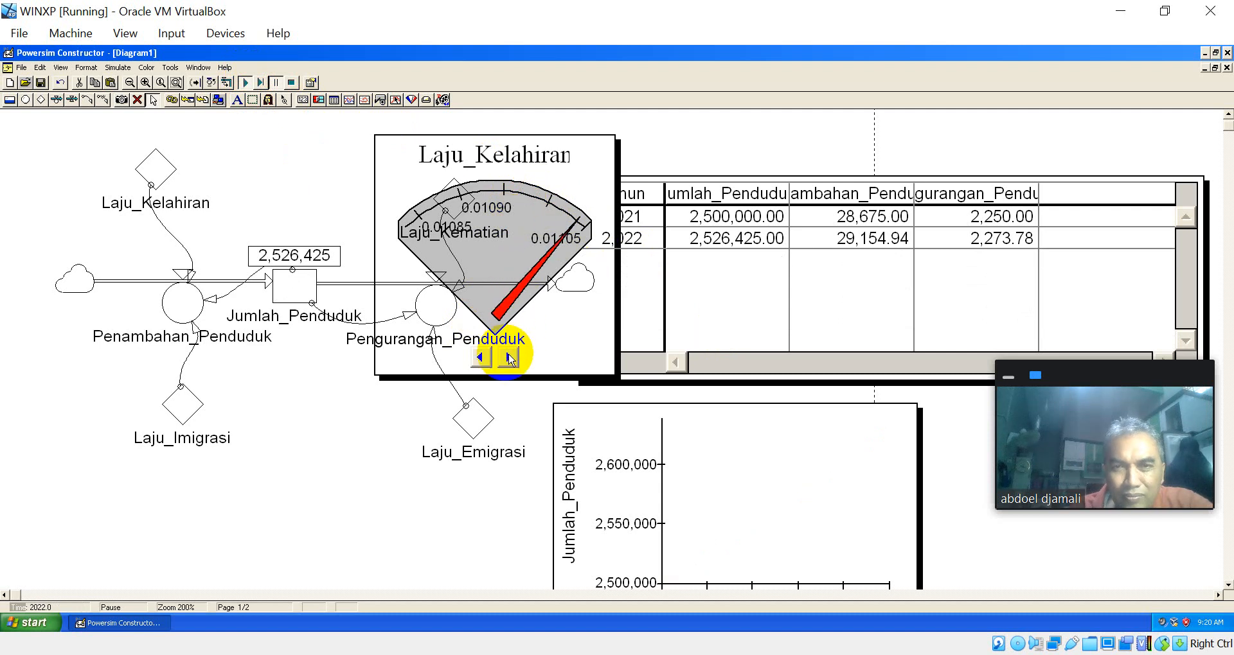
click(261, 82)
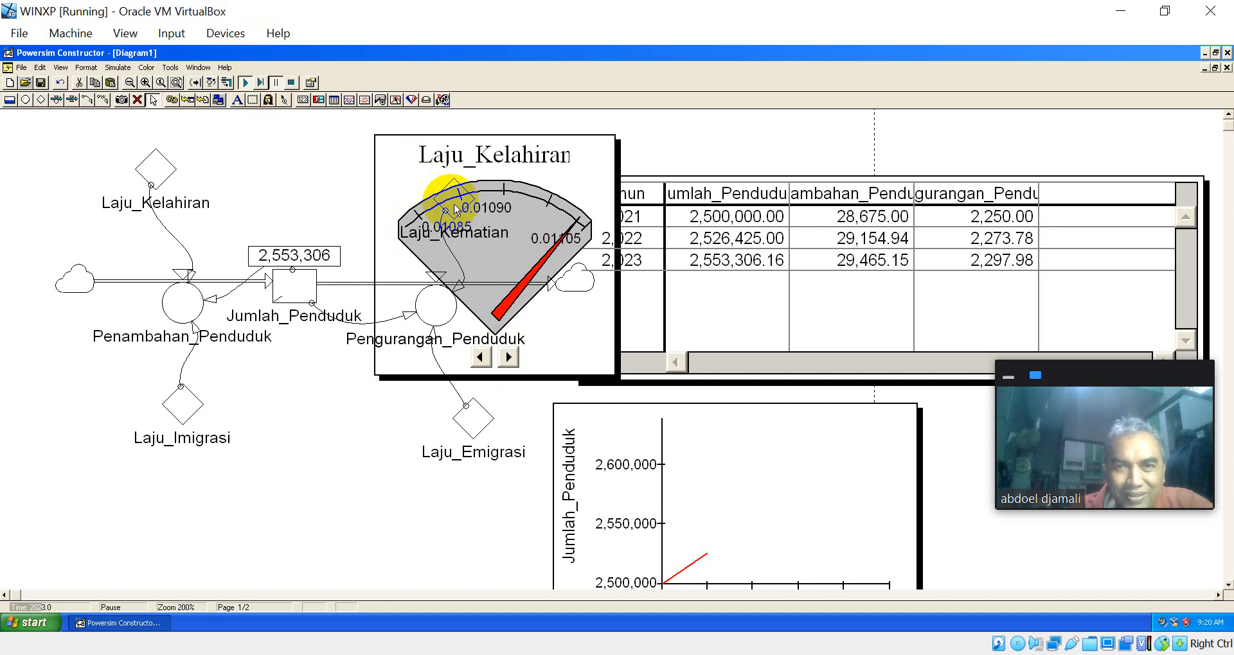
Step: Lower the Laju_Kelahiran gauge to about 0.01091 at 2023 and step the simulation forward to 2026
click(481, 358)
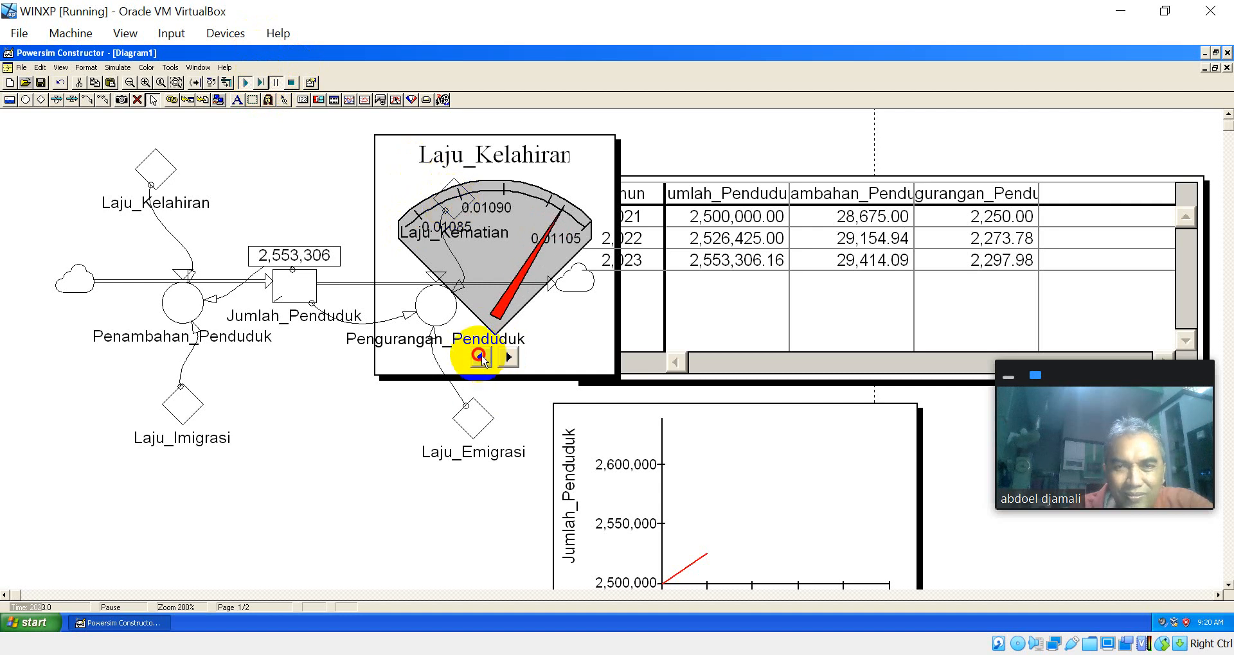
click(481, 358)
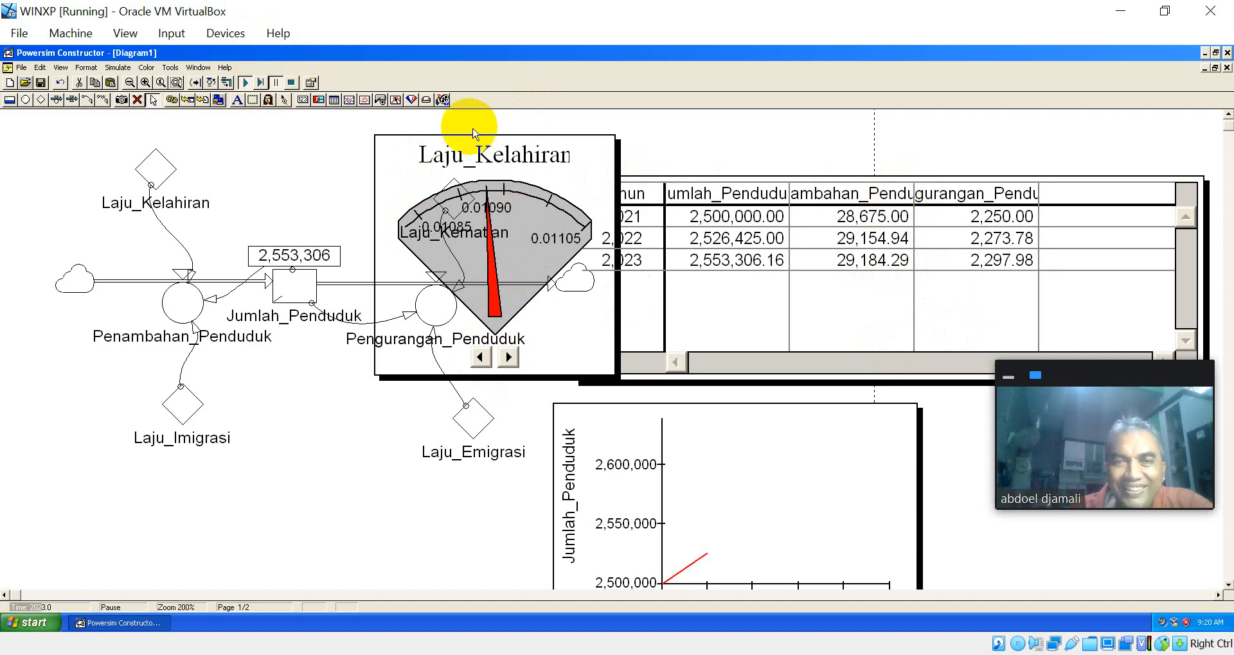
click(483, 363)
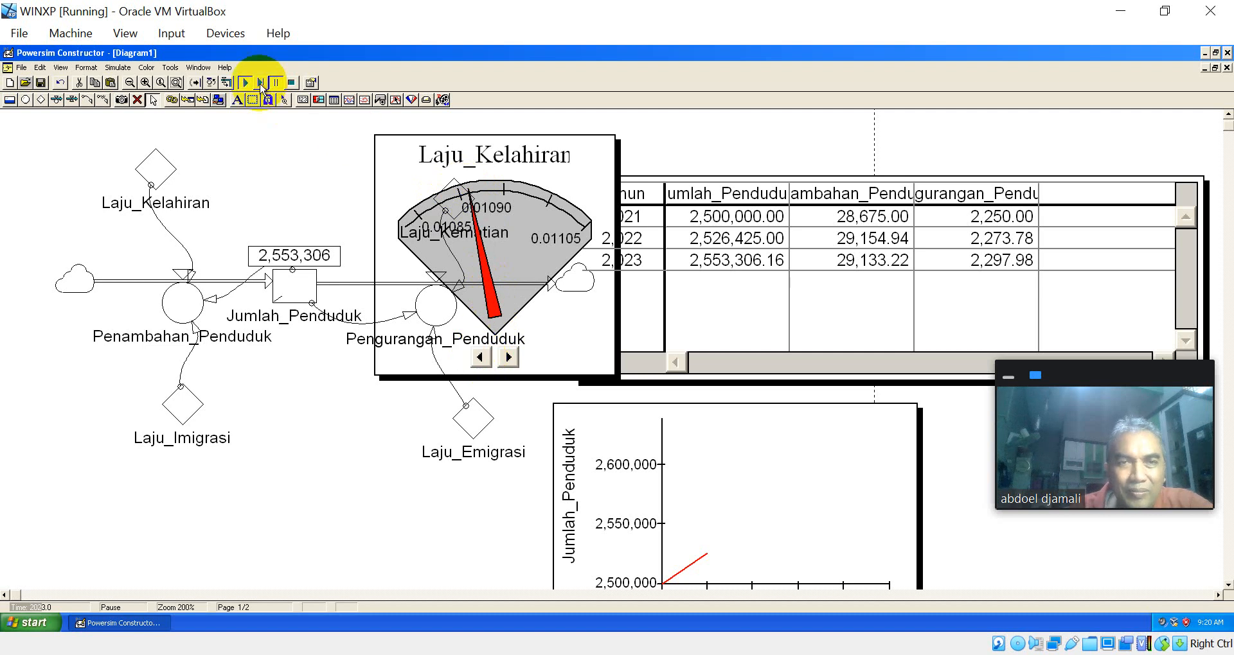
click(261, 85)
click(261, 85)
click(261, 84)
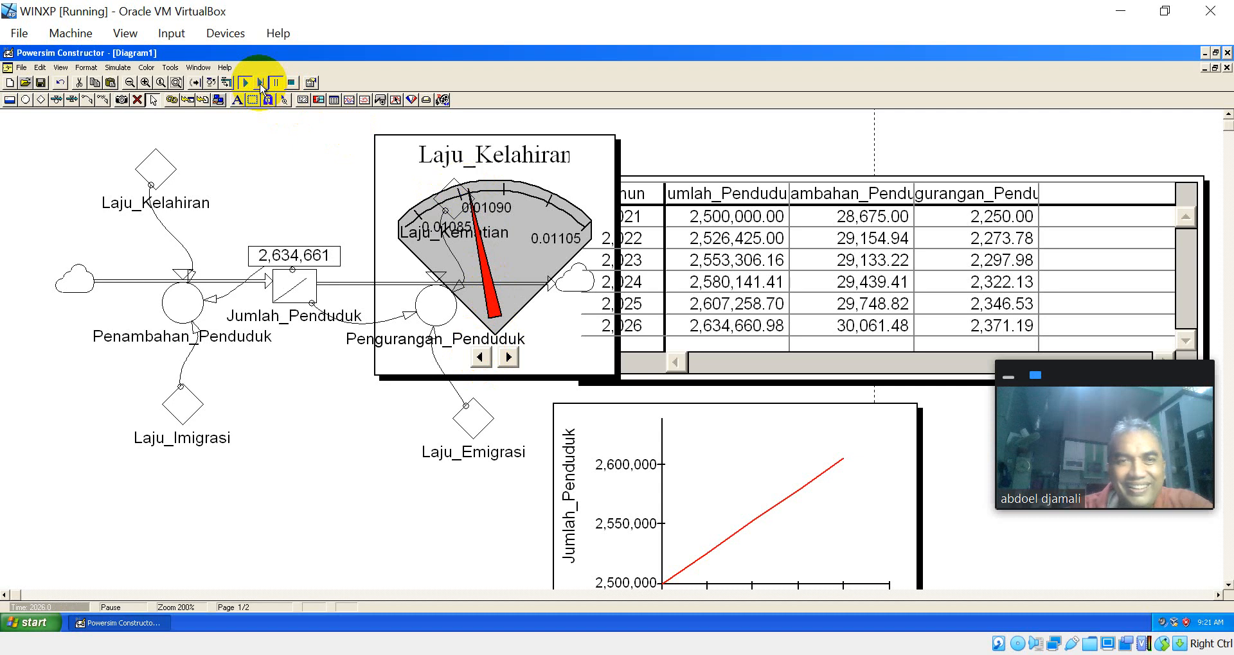
Step: Finish the stepped simulation run and move the Laju_Kelahiran gauge off Laju_Kematian to the area below the flow diagram, beside the Jumlah_Penduduk graph
click(261, 85)
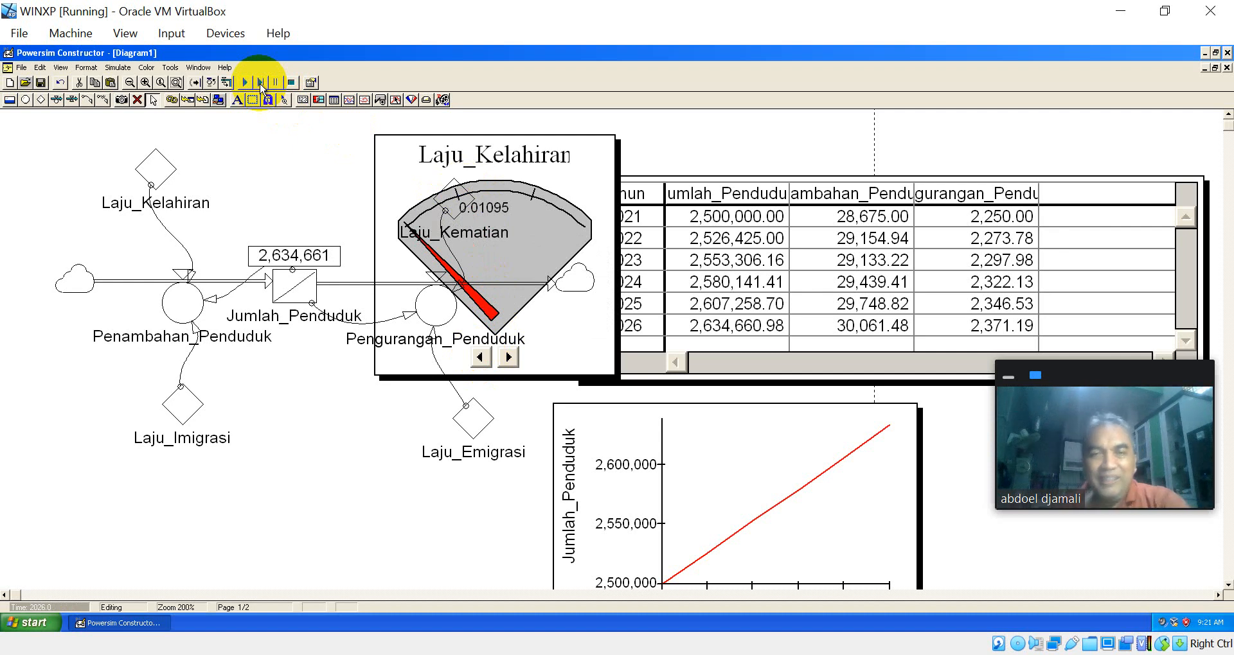
drag(589, 151, 406, 428)
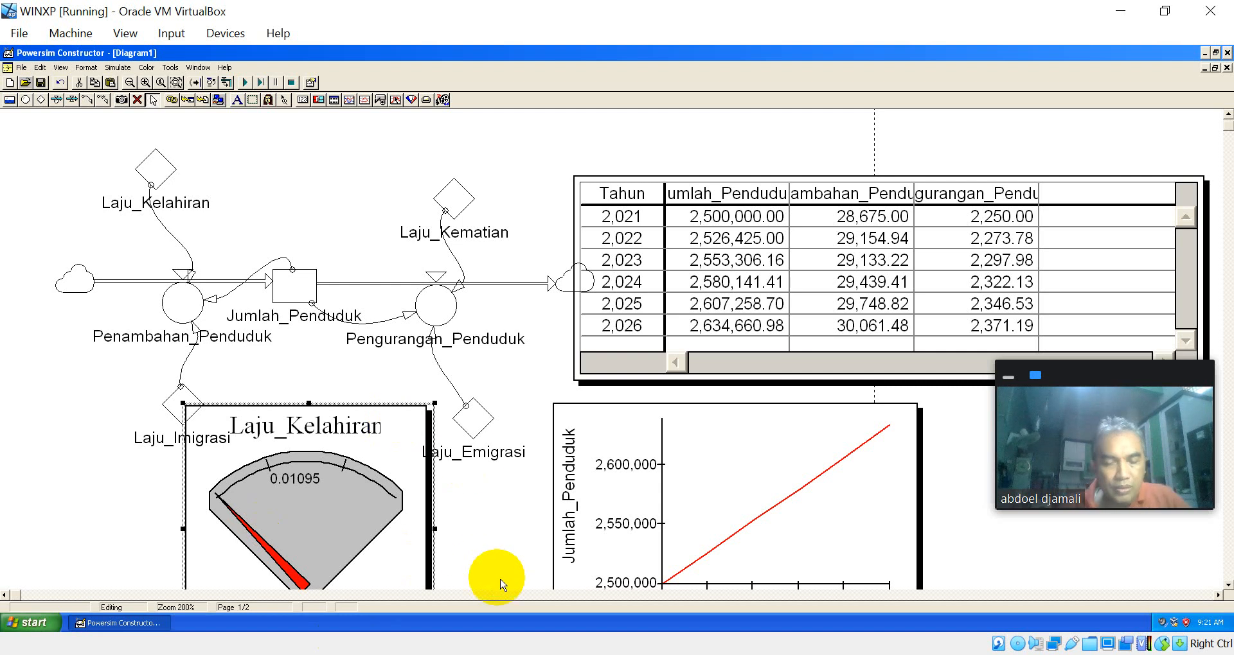
key(alt)
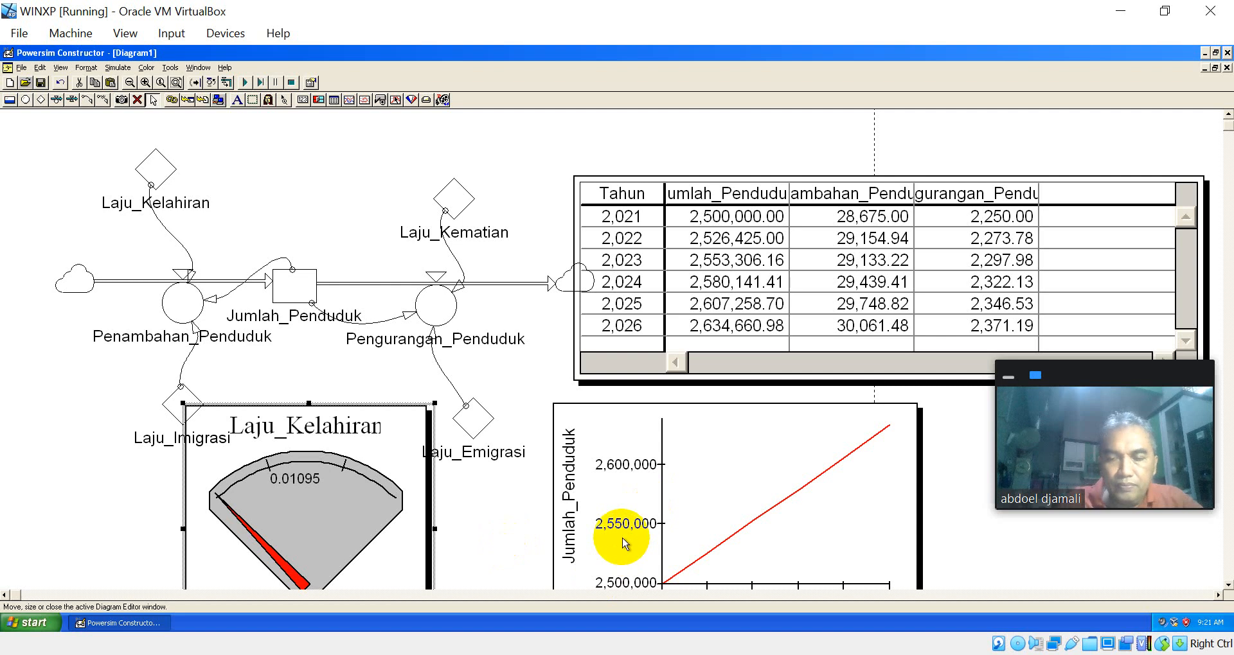
key(alt)
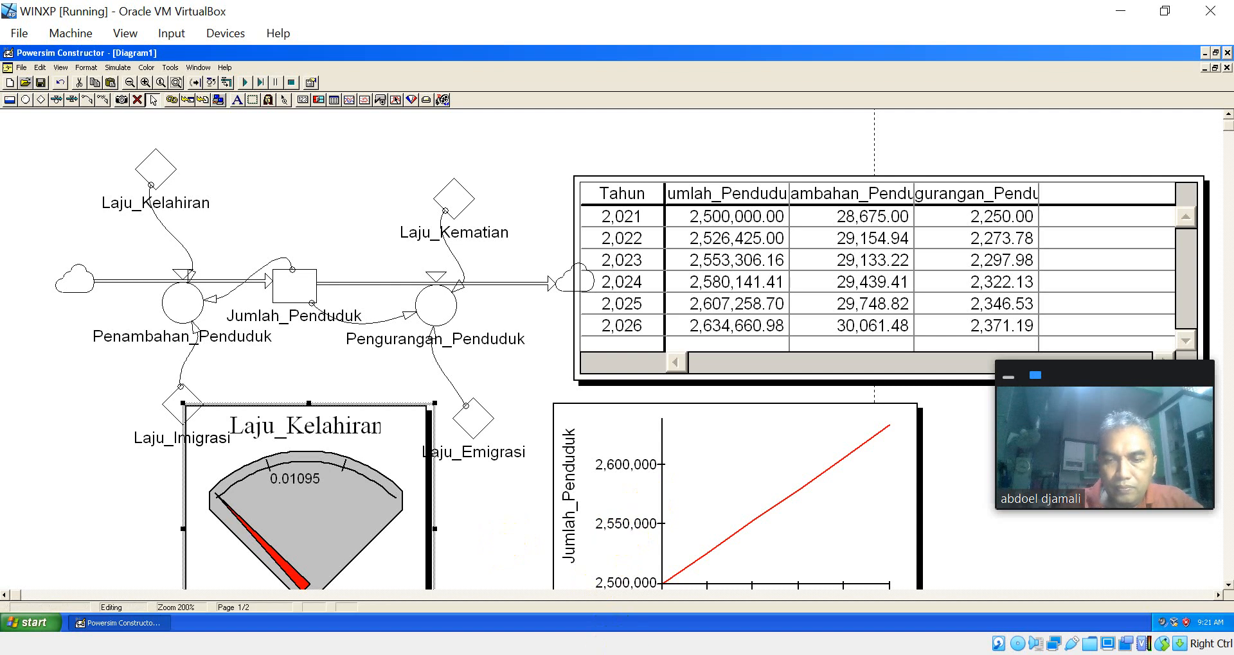
key(alt)
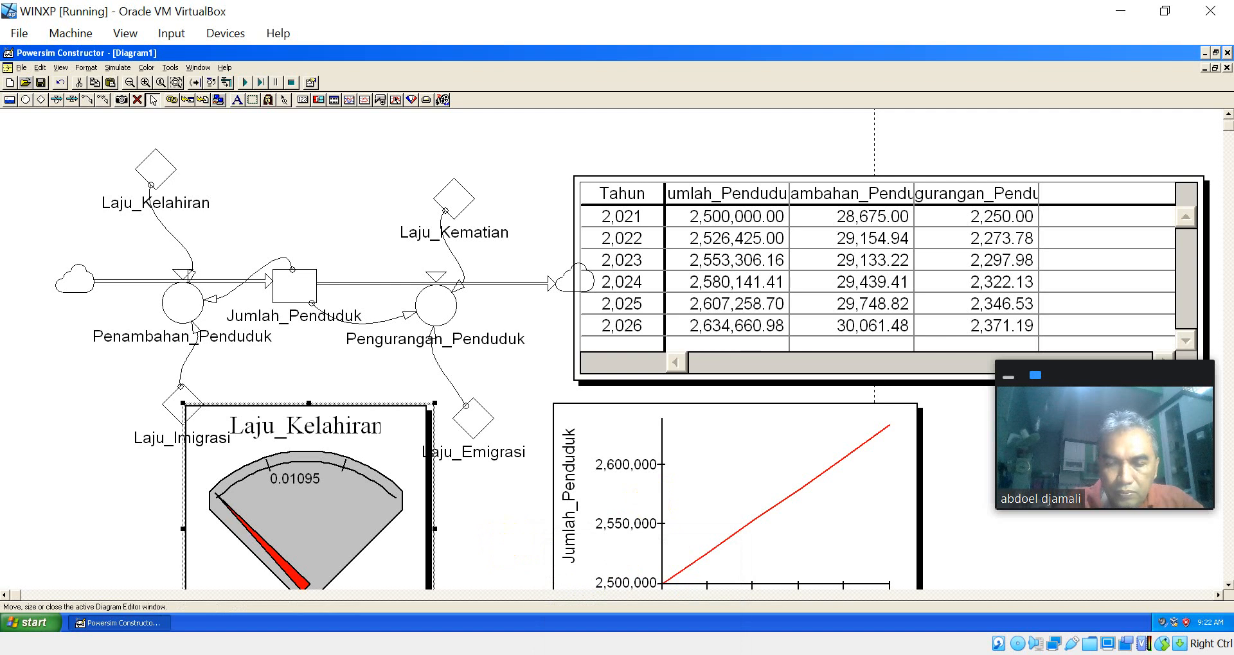
key(alt)
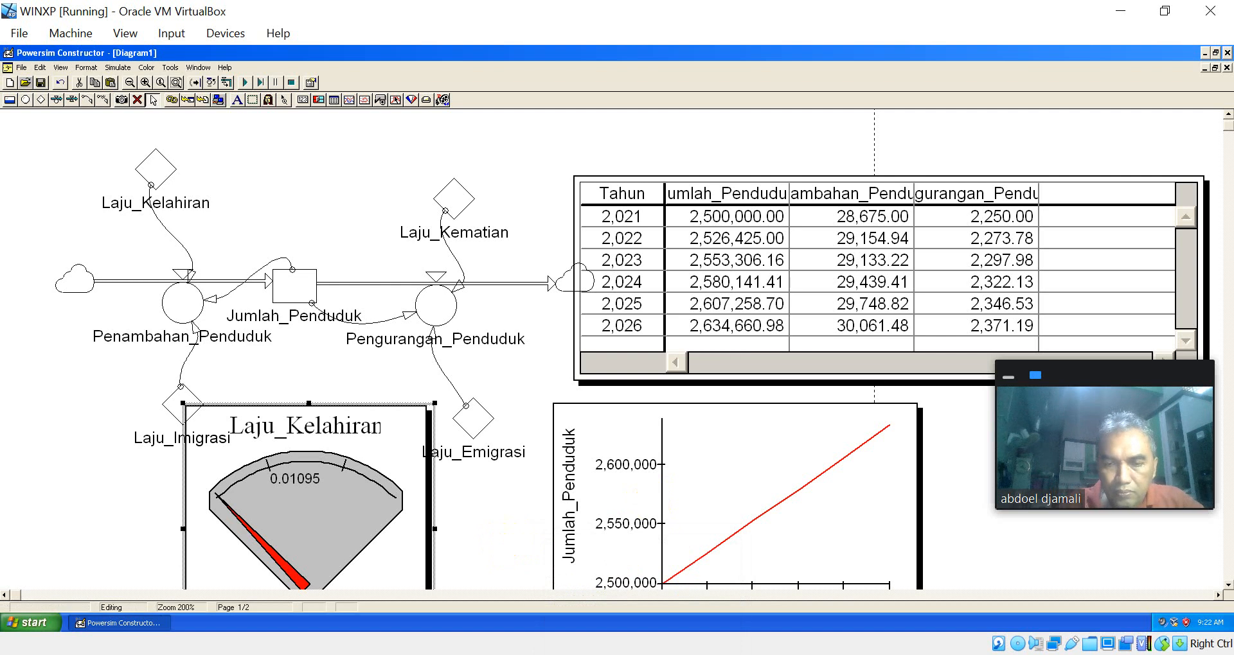
key(alt+Tab)
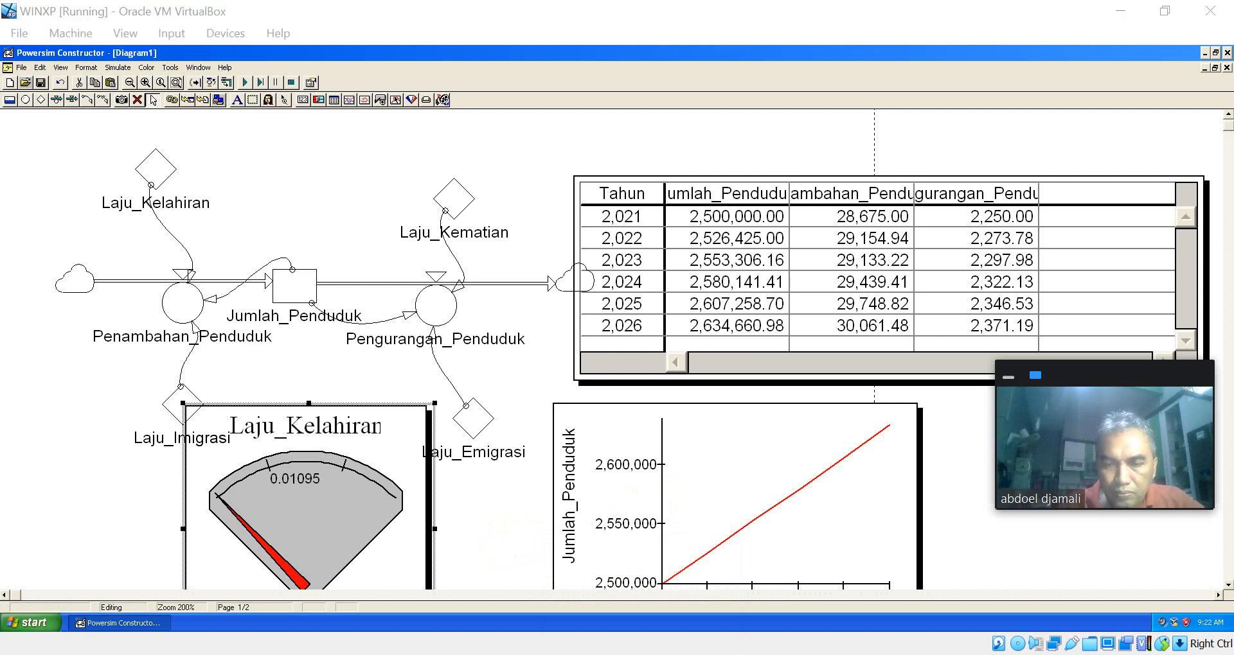